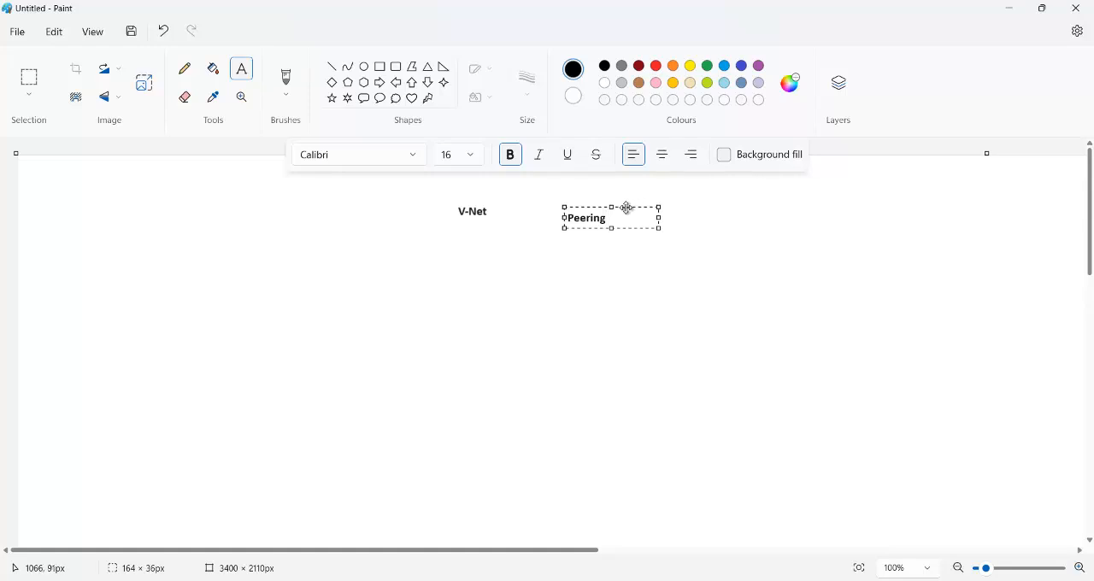
# Step: Move the "Peering" text closer to the "V-Net" text so both sit on one heading line
pyautogui.moveTo(628, 207); pyautogui.dragTo(590, 201)
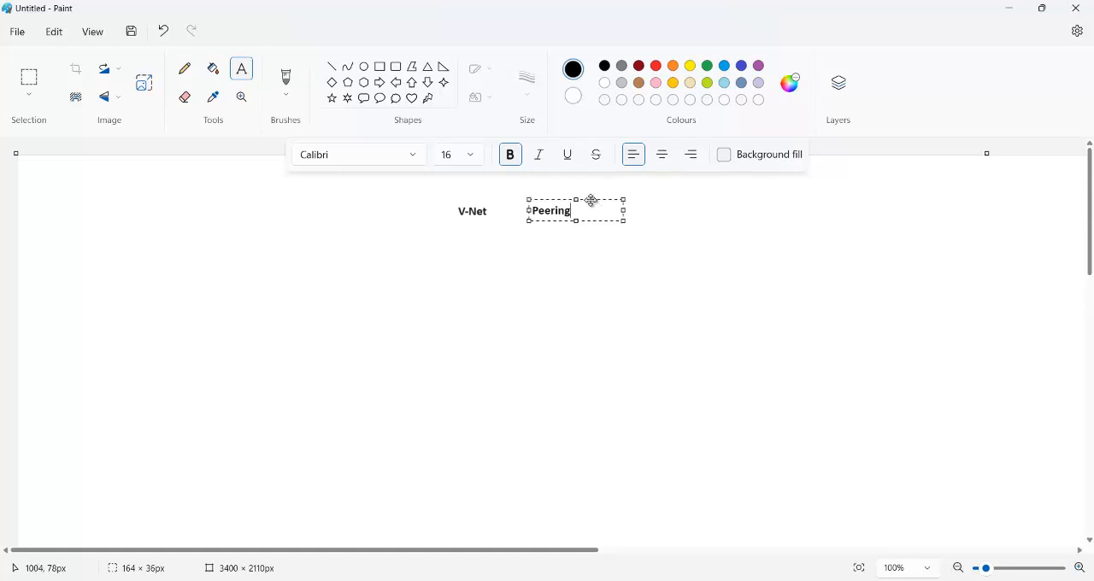
pyautogui.click(630, 247)
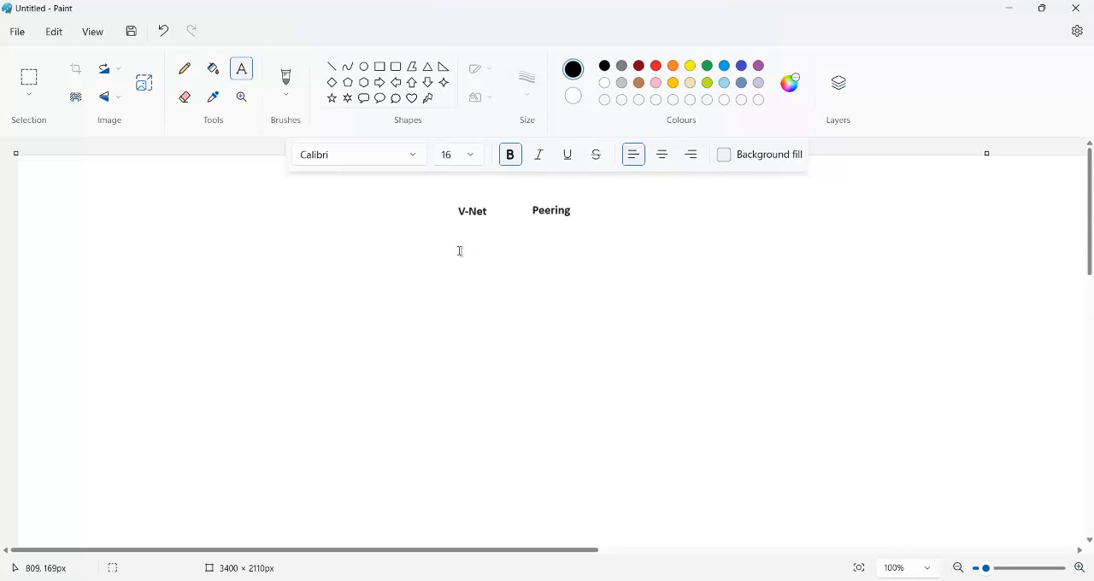
pyautogui.click(431, 233)
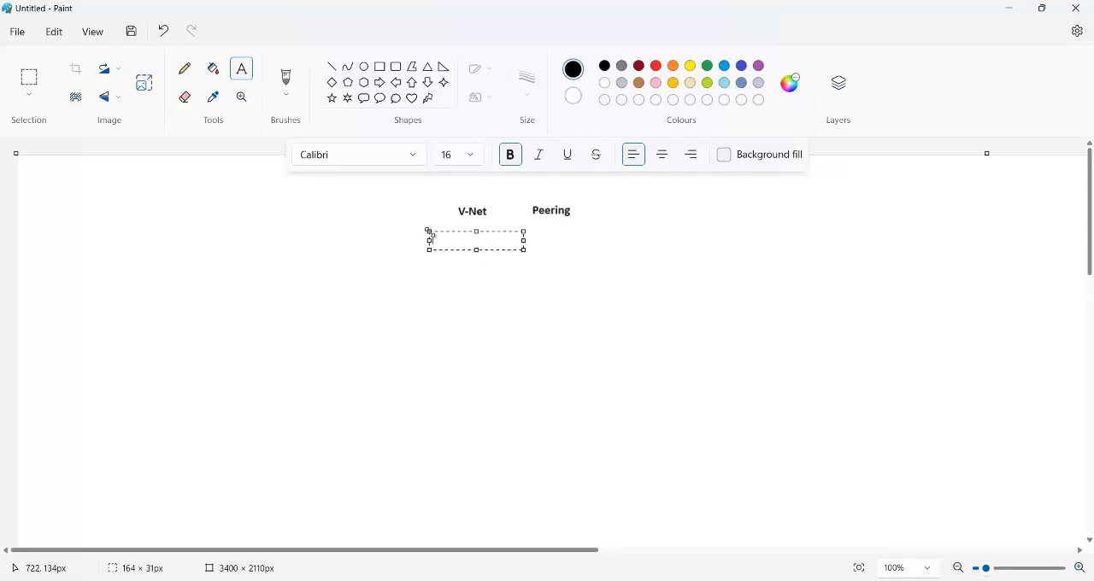
pyautogui.write('Virtual Network')
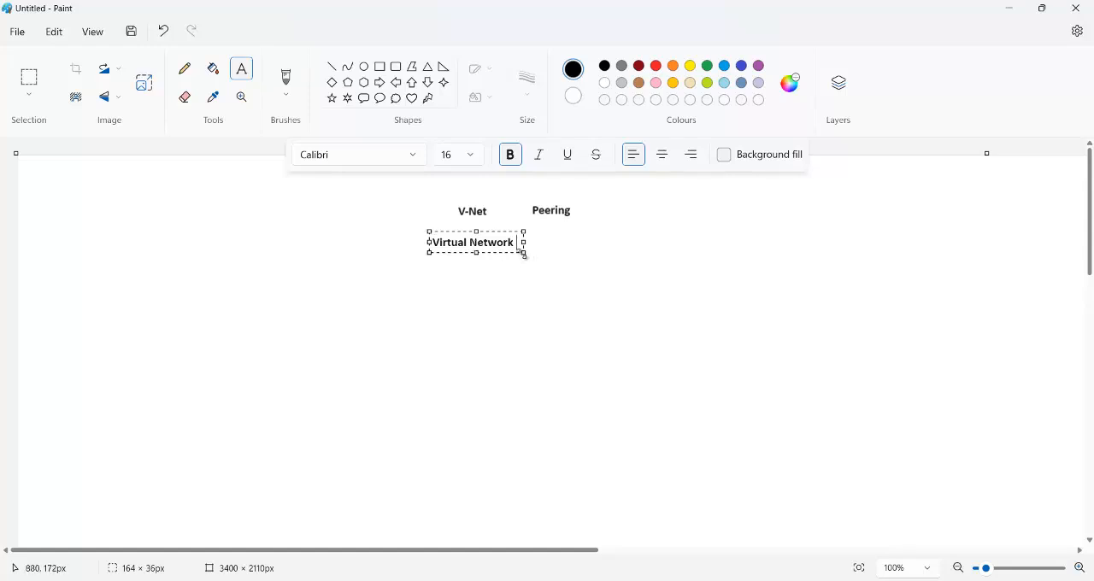
pyautogui.moveTo(525, 254); pyautogui.dragTo(587, 266)
pyautogui.click(656, 217)
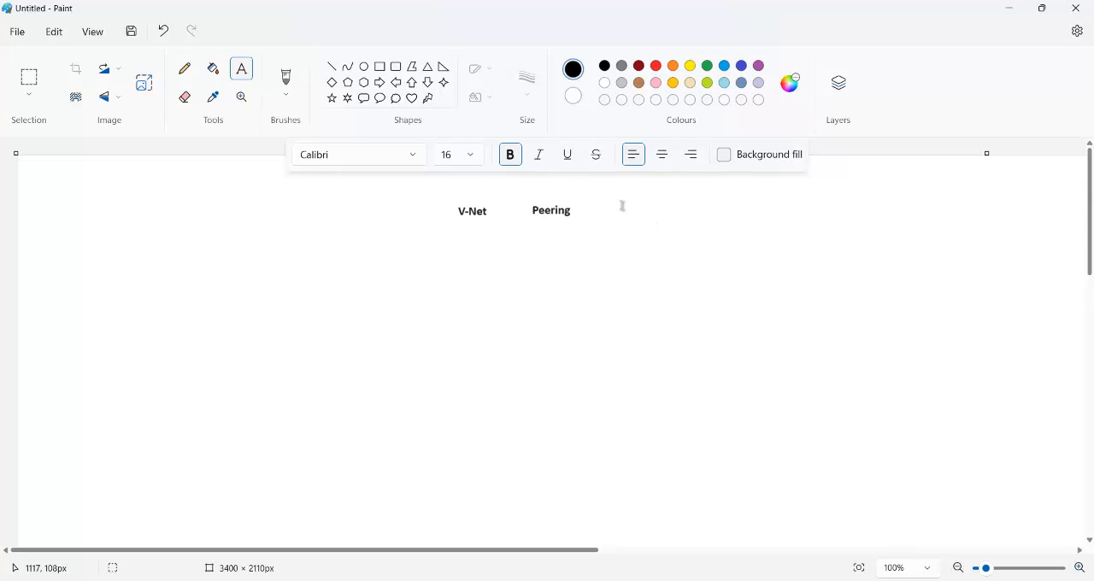
# Step: Draw a rectangle about 617 × 307 px below and left of the heading, and set the outline thickness to 3px
pyautogui.click(380, 66)
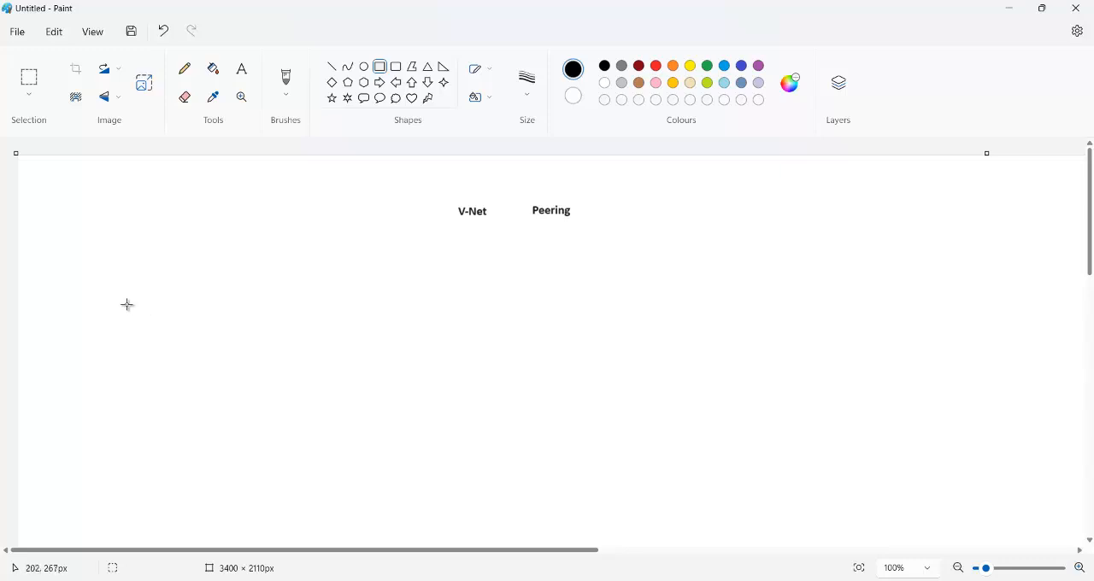
pyautogui.moveTo(117, 291); pyautogui.dragTo(470, 464)
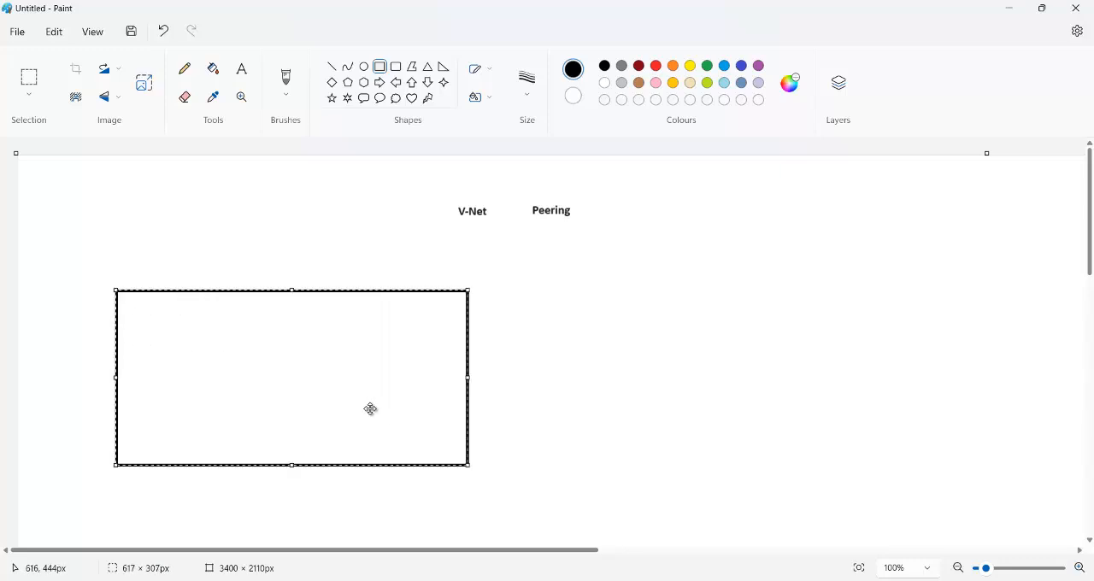
pyautogui.moveTo(371, 410); pyautogui.dragTo(333, 407)
pyautogui.click(477, 393)
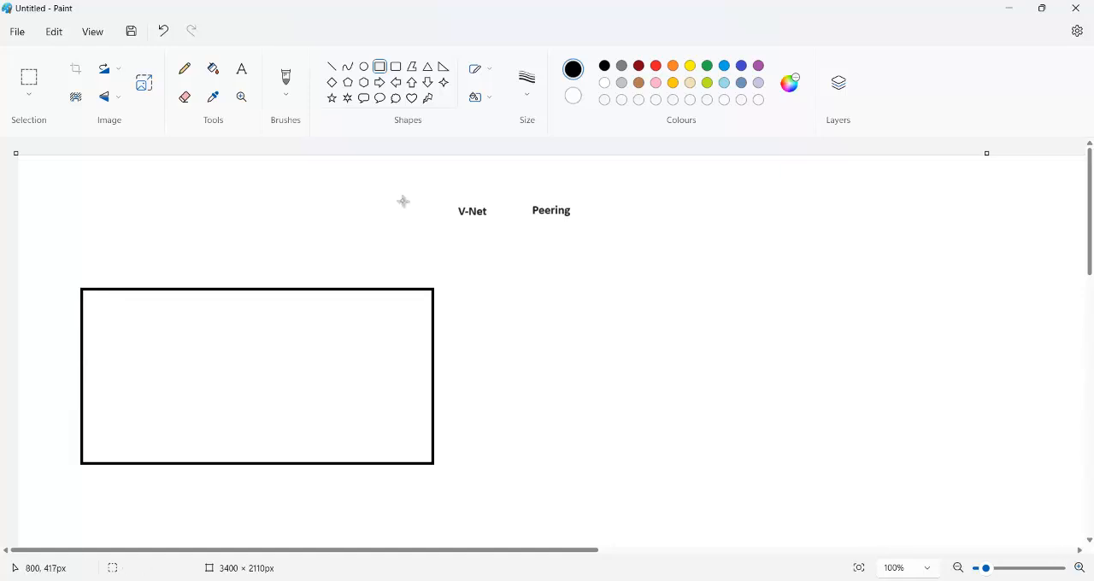
pyautogui.click(530, 96)
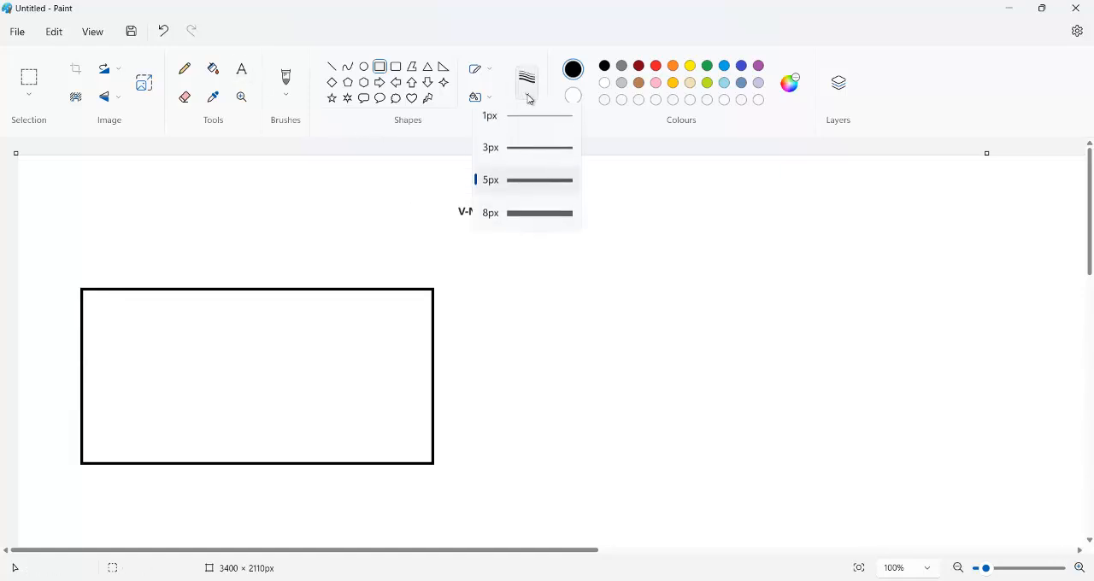
pyautogui.click(534, 155)
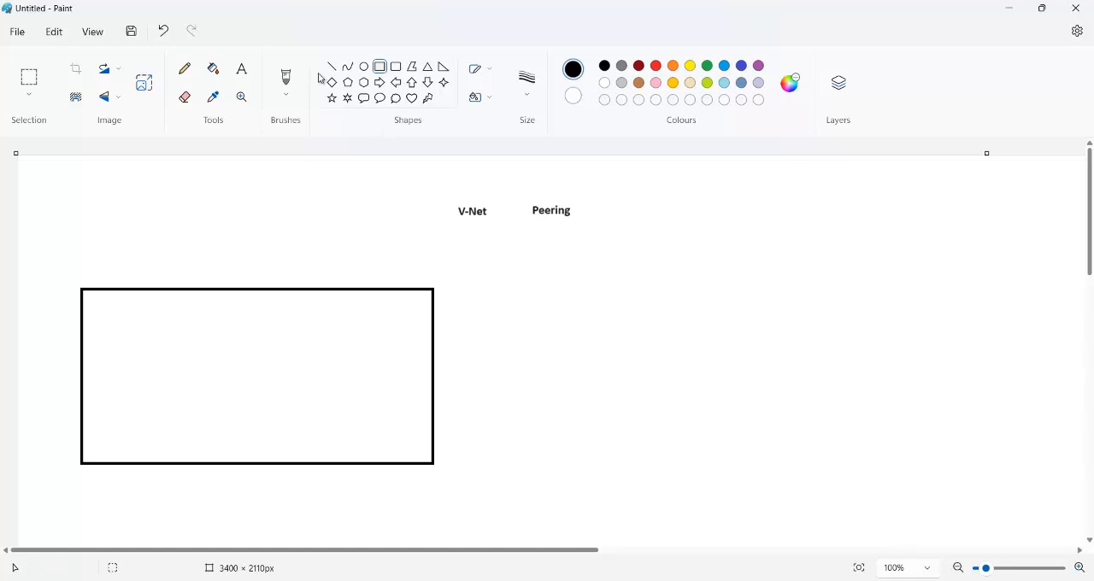
# Step: Add the text label "Vnet -1 East US" just above the rectangle's upper-left corner
pyautogui.click(246, 78)
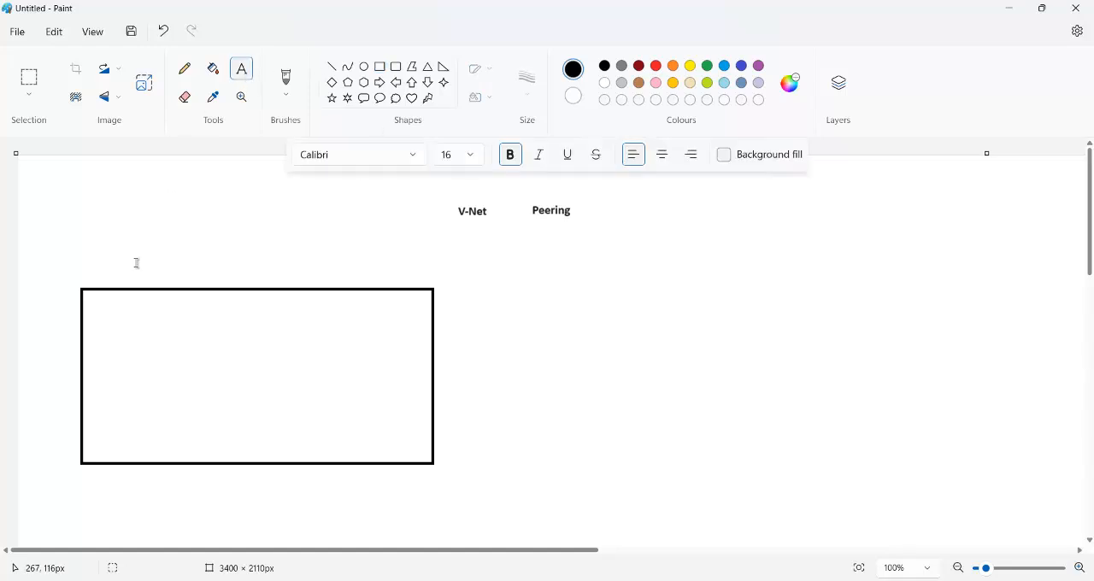
pyautogui.click(86, 276)
pyautogui.write('Vnet -1')
pyautogui.moveTo(156, 277); pyautogui.dragTo(158, 266)
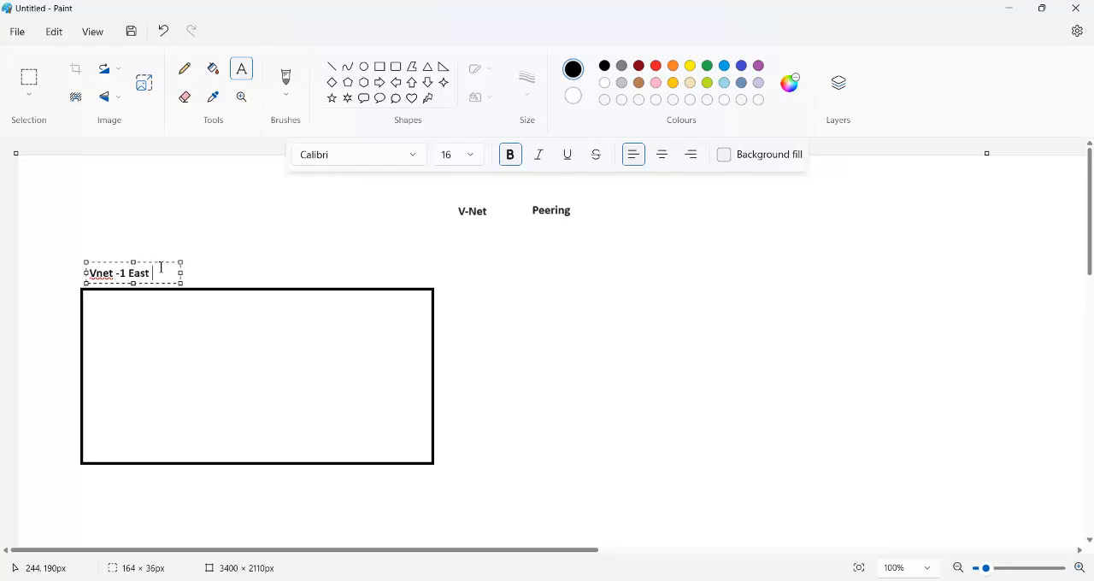
pyautogui.click(223, 248)
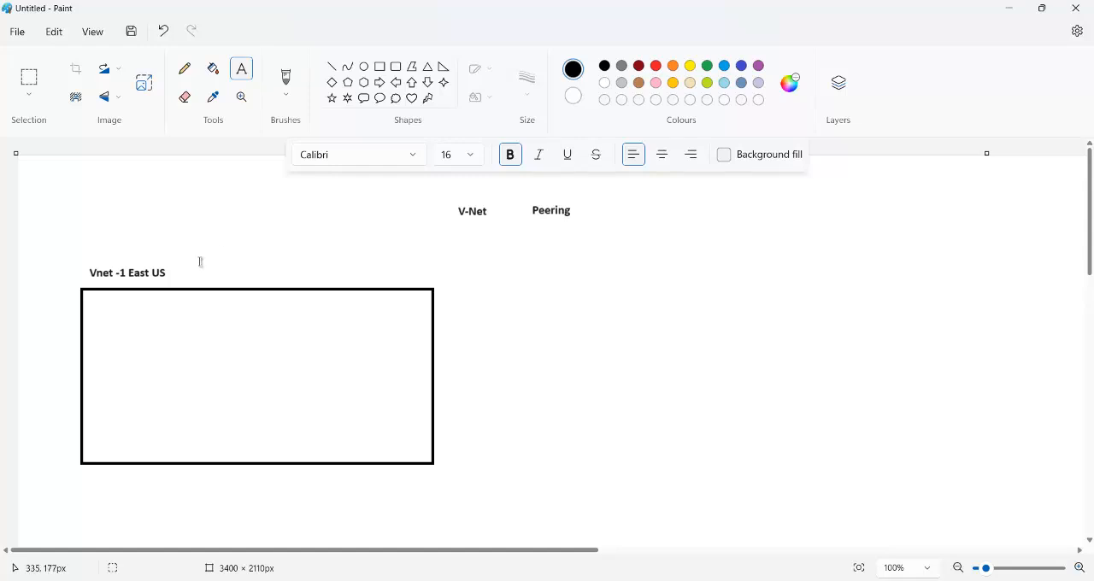
# Step: Add the address range "172.16.0.0/16" as text inside the rectangle, centred near its bottom edge
pyautogui.click(220, 444)
pyautogui.write('172.16.0.0/')
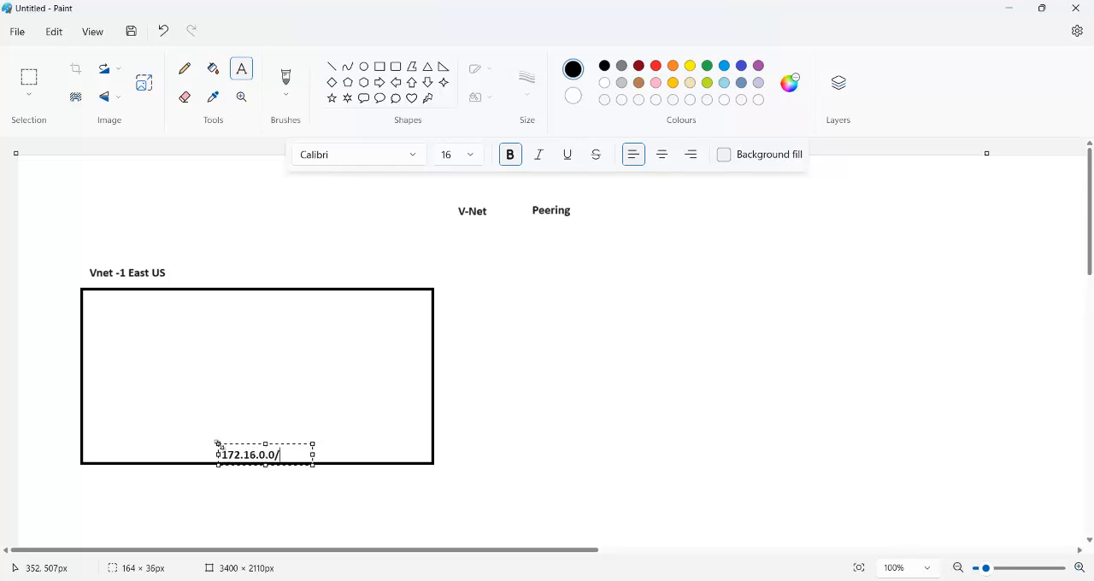
pyautogui.write('16')
pyautogui.click(268, 391)
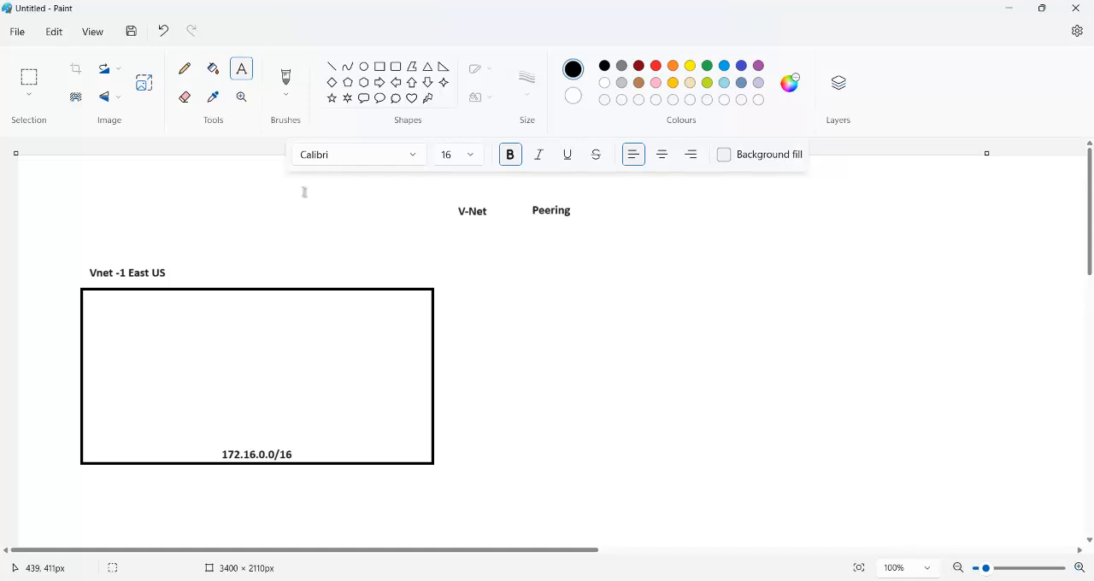
# Step: Draw two rounded rectangles, each about 185 × 210 px, side by side inside the Vnet -1 rectangle
pyautogui.click(397, 68)
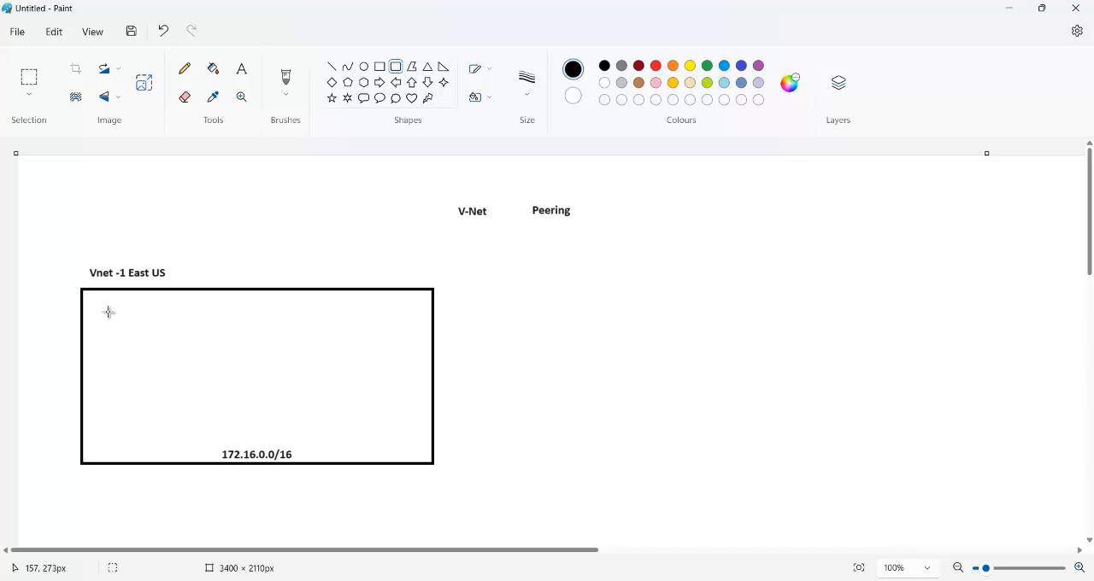
pyautogui.moveTo(109, 312); pyautogui.dragTo(214, 432)
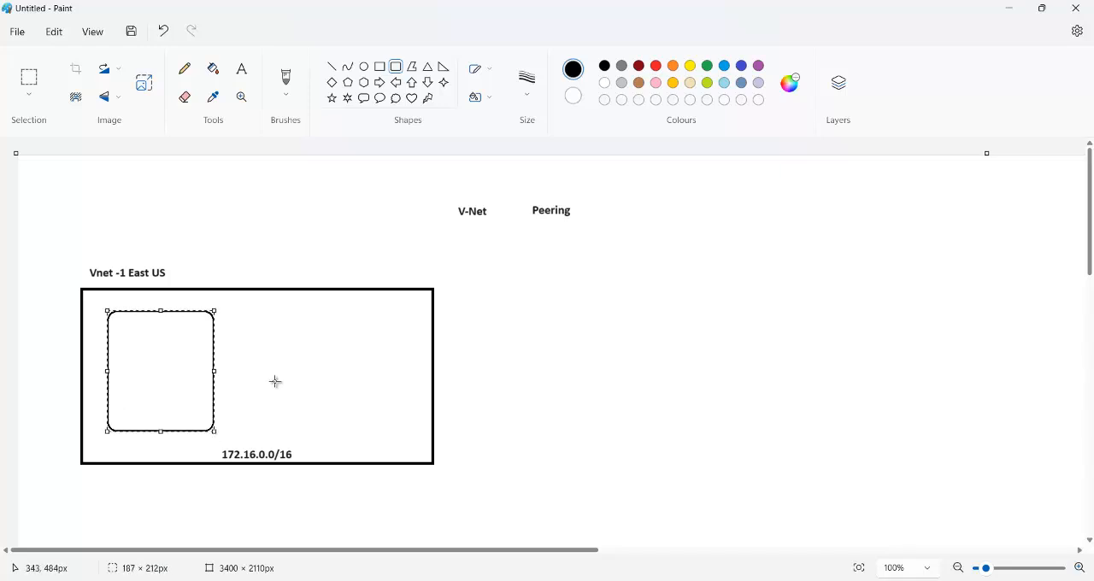
pyautogui.click(248, 313)
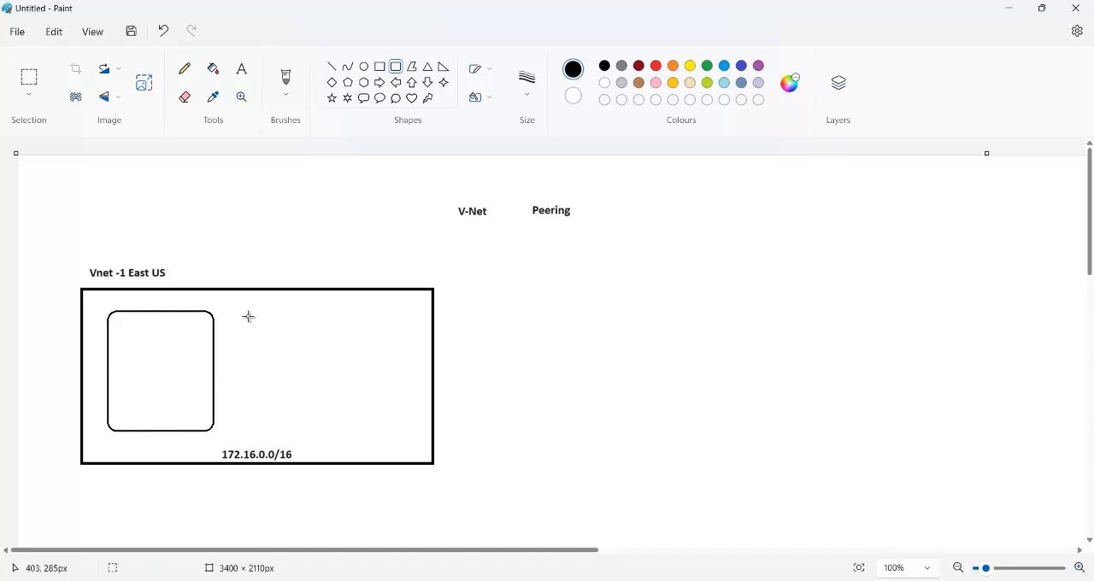
pyautogui.moveTo(248, 312); pyautogui.dragTo(354, 431)
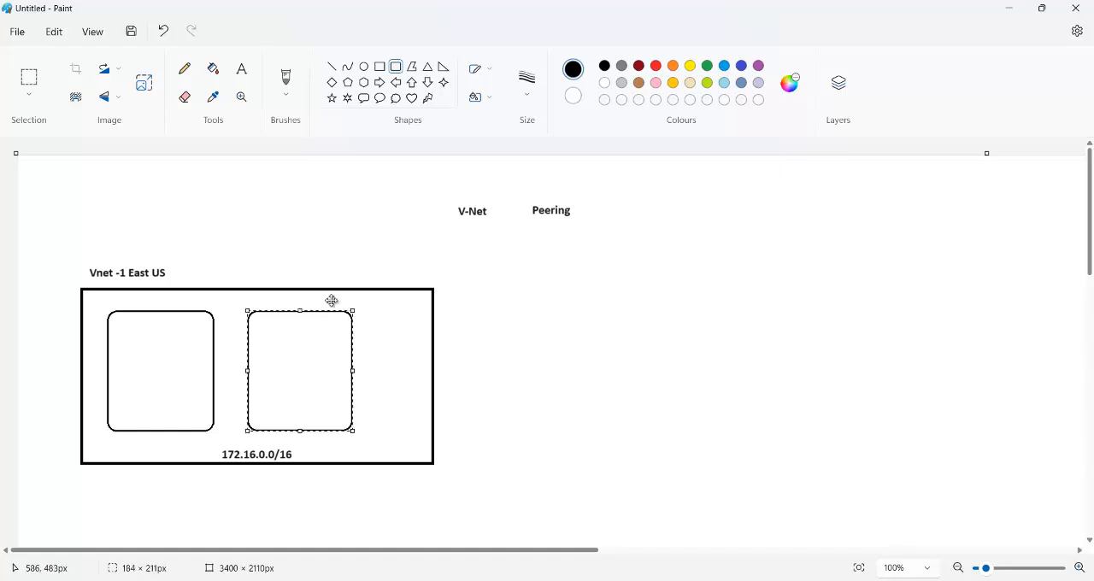
pyautogui.click(312, 213)
# Step: Label the left rounded rectangle with "Subnet 1a" and "172.16.1.0/24" on two lines
pyautogui.click(242, 69)
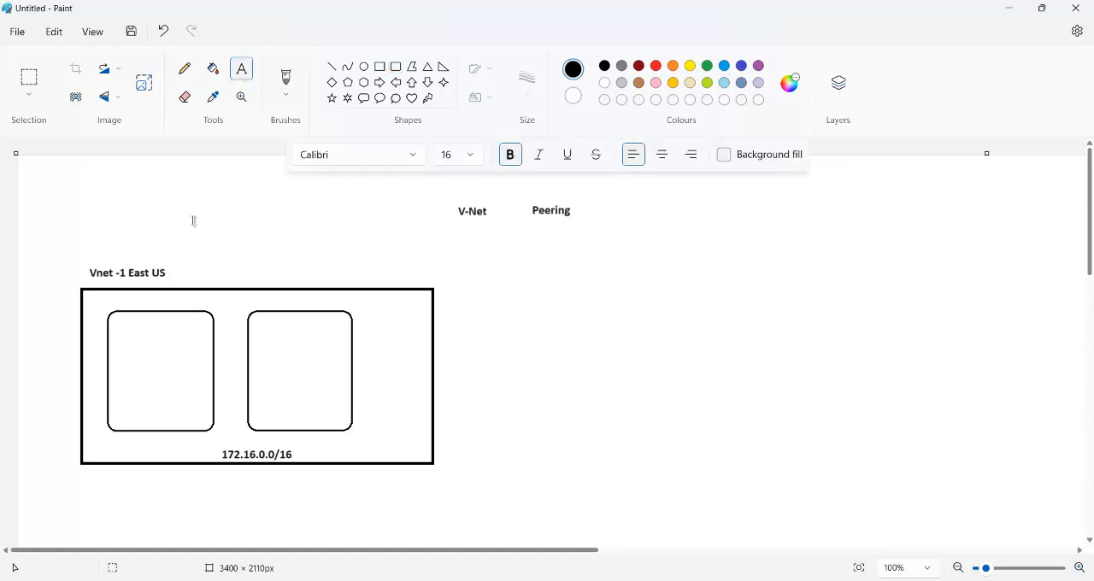
pyautogui.click(124, 328)
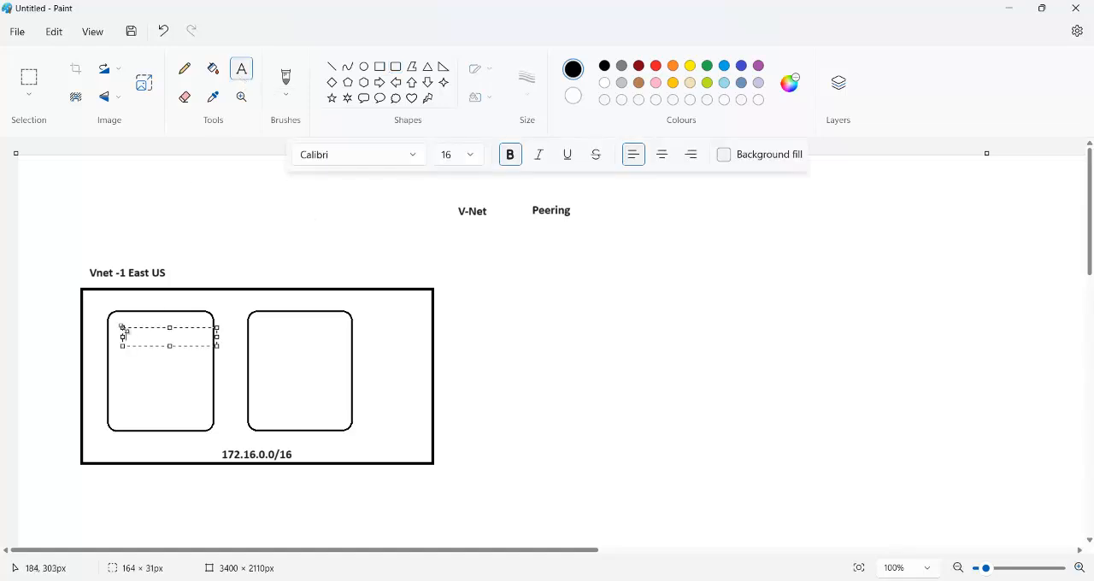
pyautogui.write('Subnet ')
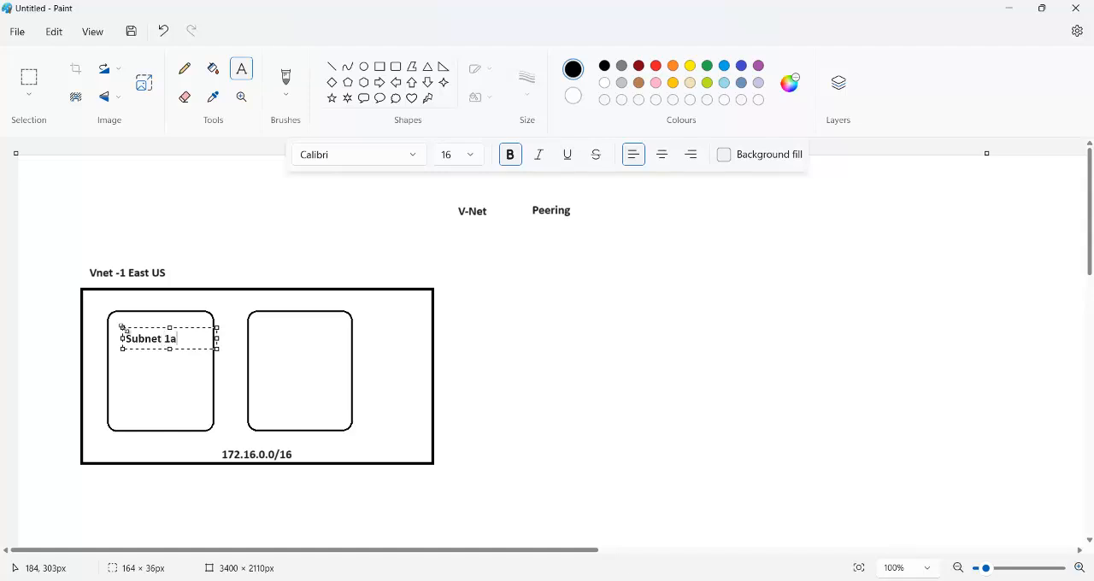
pyautogui.write('1a')
pyautogui.press('Return')
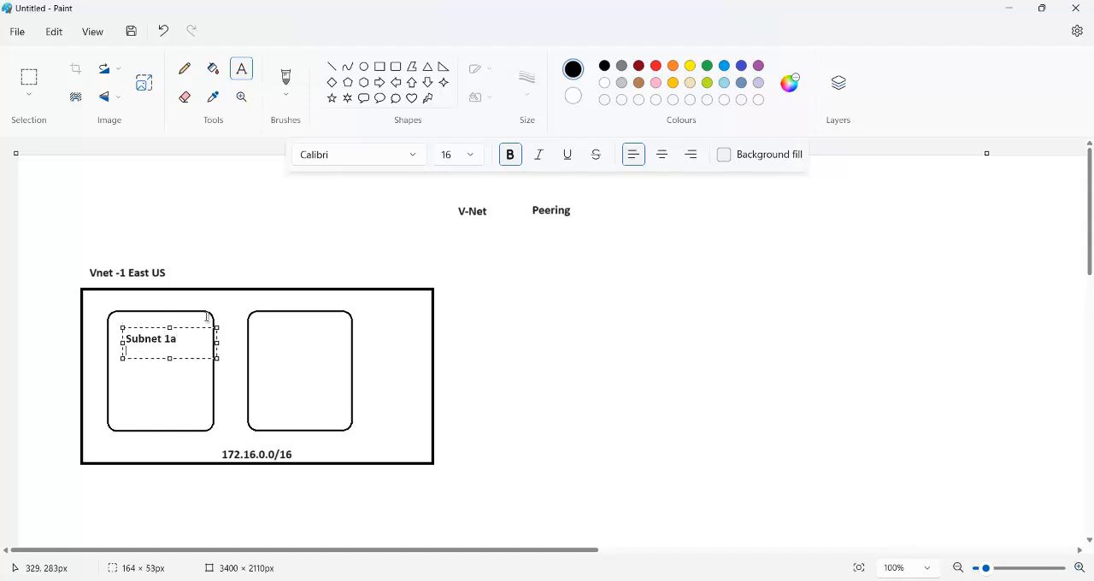
pyautogui.write('172.16.1.0/24')
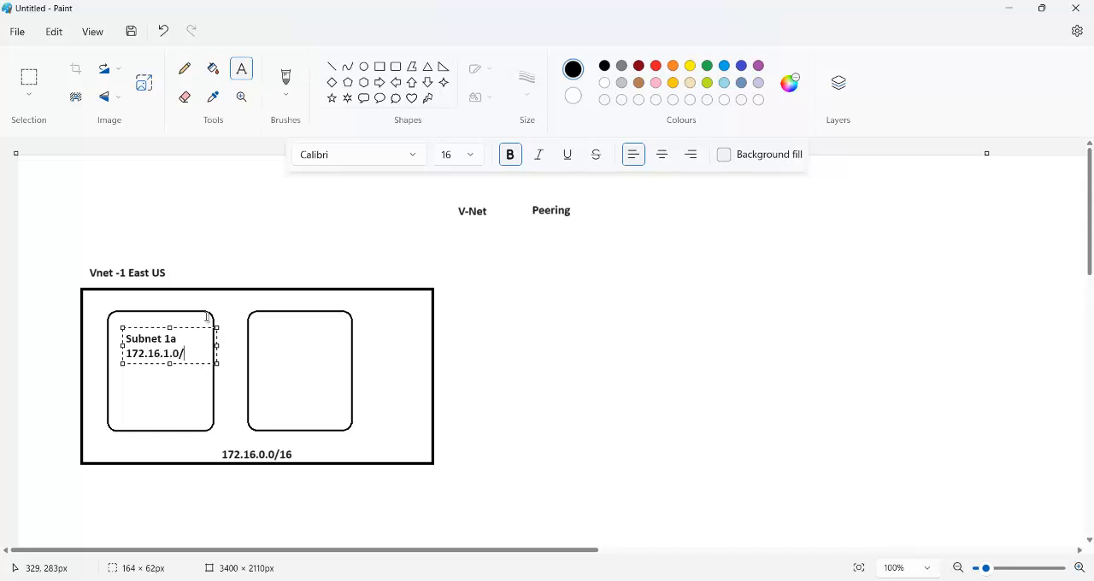
pyautogui.click(268, 333)
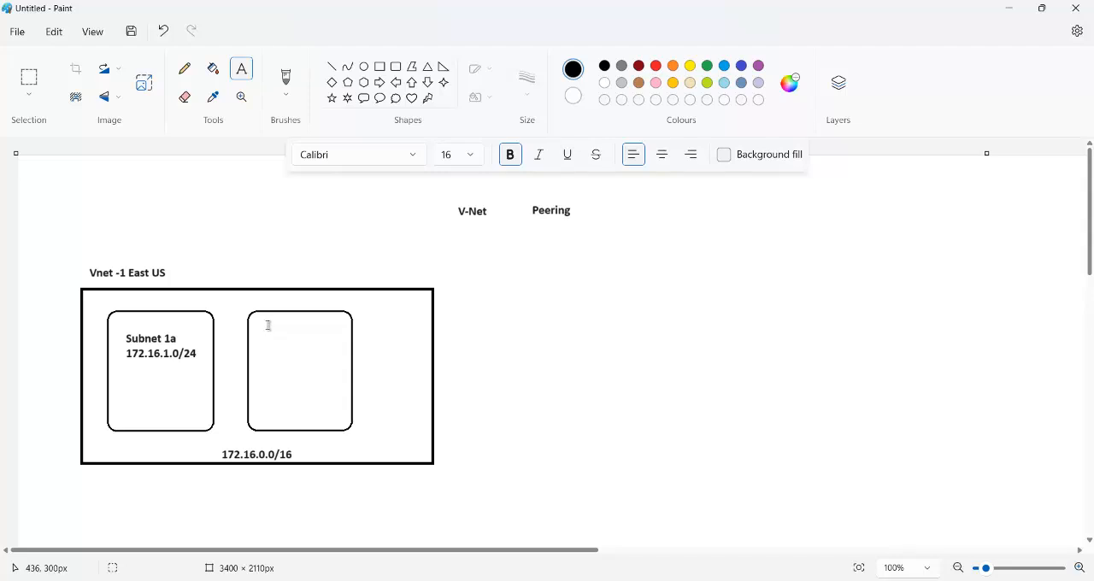
# Step: Label the right rounded rectangle with "Subnet 1b" and "172.16.2.0/24" on two lines
pyautogui.click(268, 325)
pyautogui.write('Subnet 1')
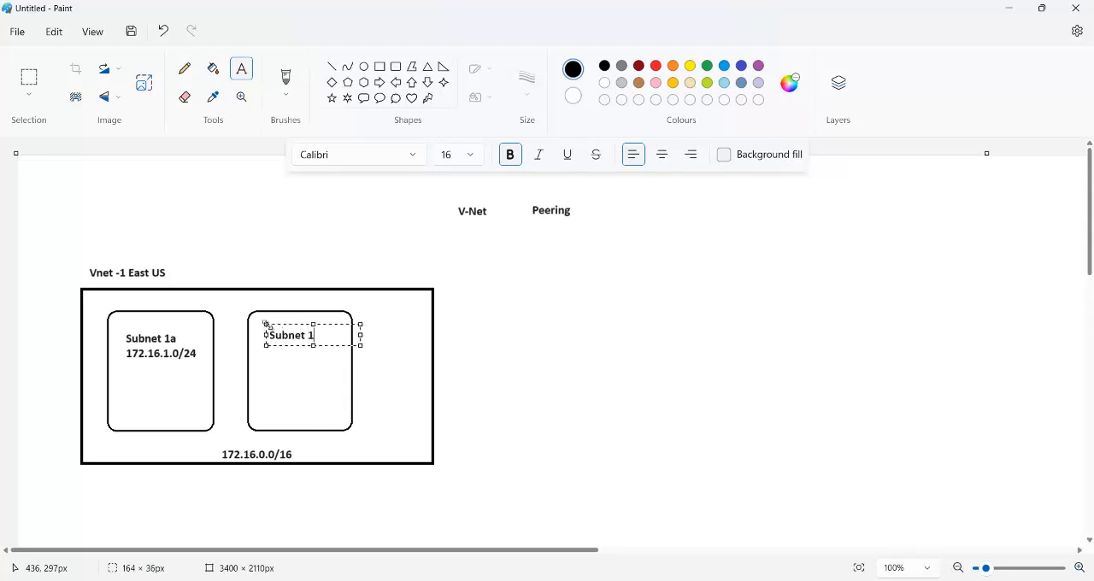
pyautogui.write('b')
pyautogui.press('Return')
pyautogui.write('172.16.2.0/')
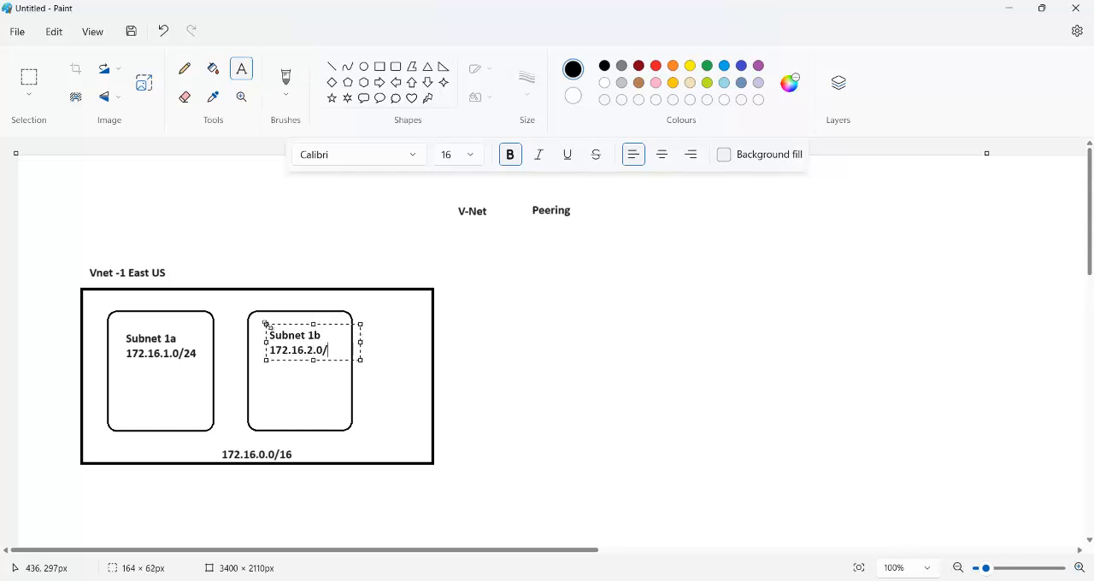
pyautogui.write('24')
pyautogui.click(282, 283)
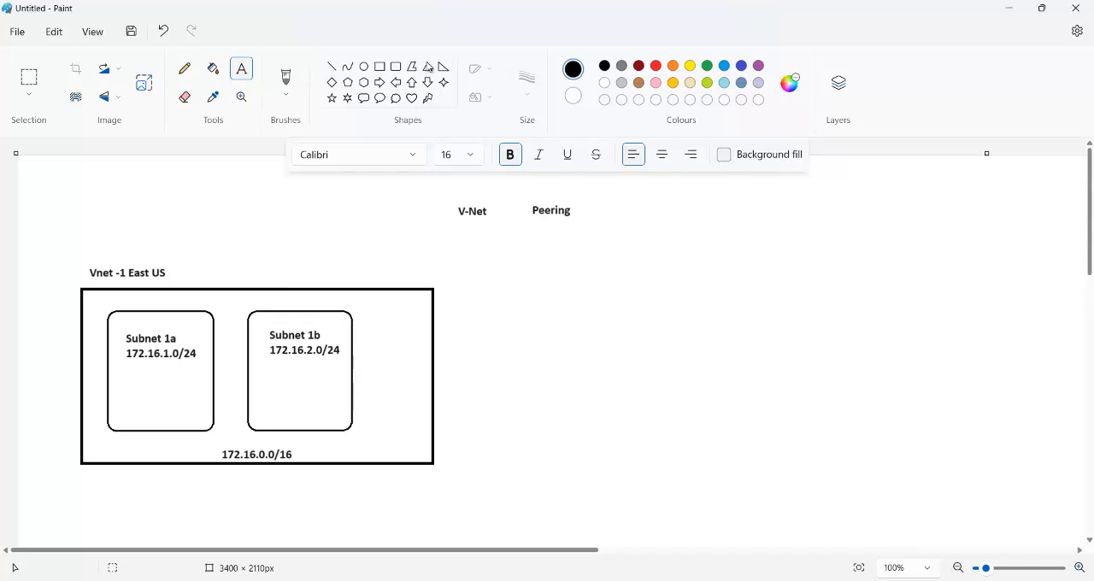
# Step: Draw a triangle about 98 × 79 px below the text in each of the two subnet boxes
pyautogui.click(429, 66)
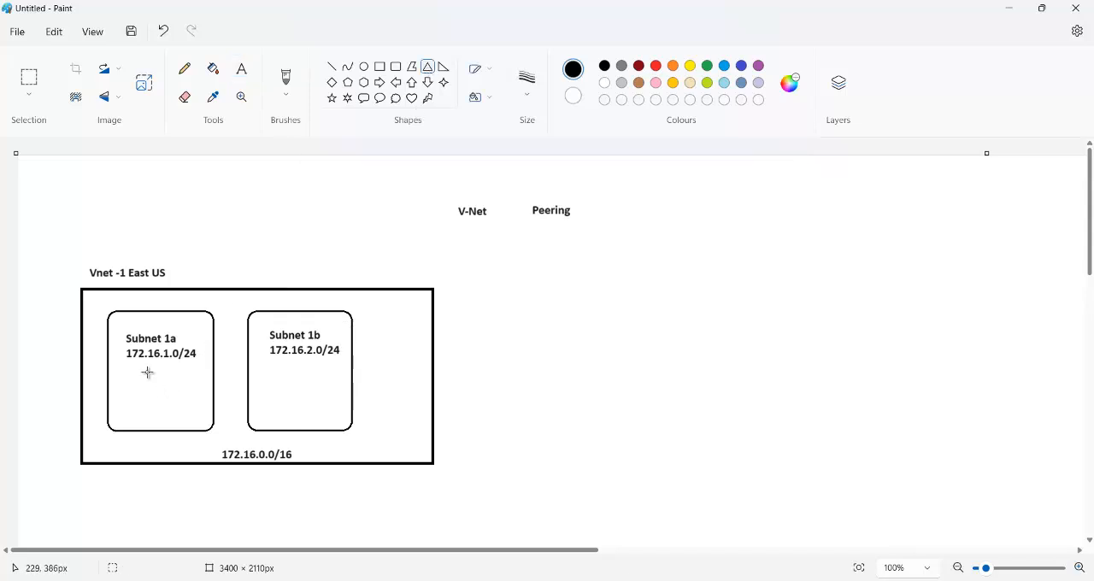
pyautogui.moveTo(142, 366)
pyautogui.mouseDown()
pyautogui.moveTo(200, 407)
pyautogui.moveTo(150, 383)
pyautogui.moveTo(161, 389)
pyautogui.mouseUp()
pyautogui.moveTo(283, 366); pyautogui.dragTo(302, 388)
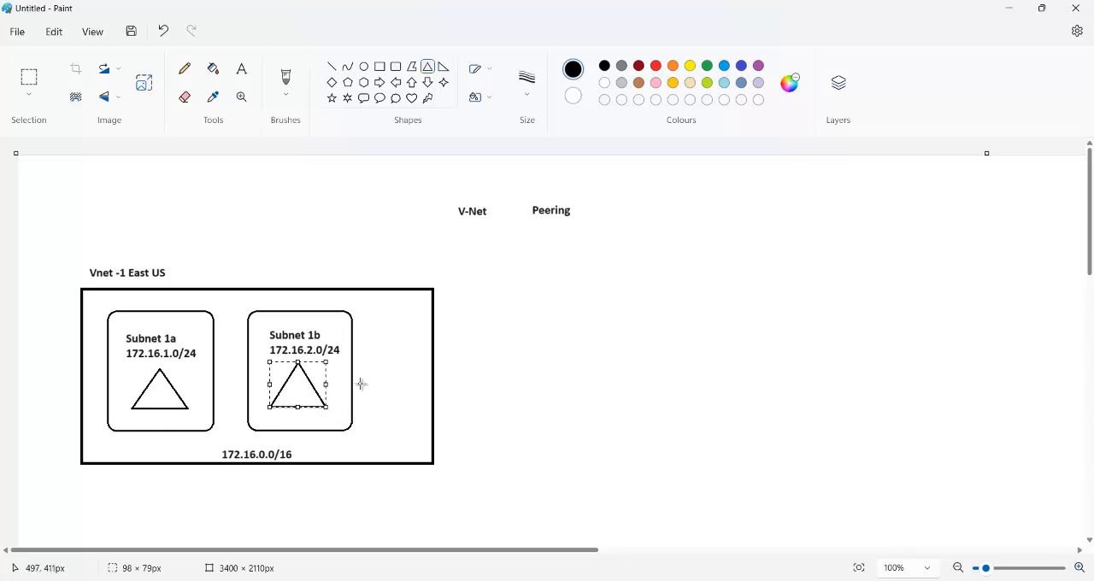
pyautogui.click(370, 385)
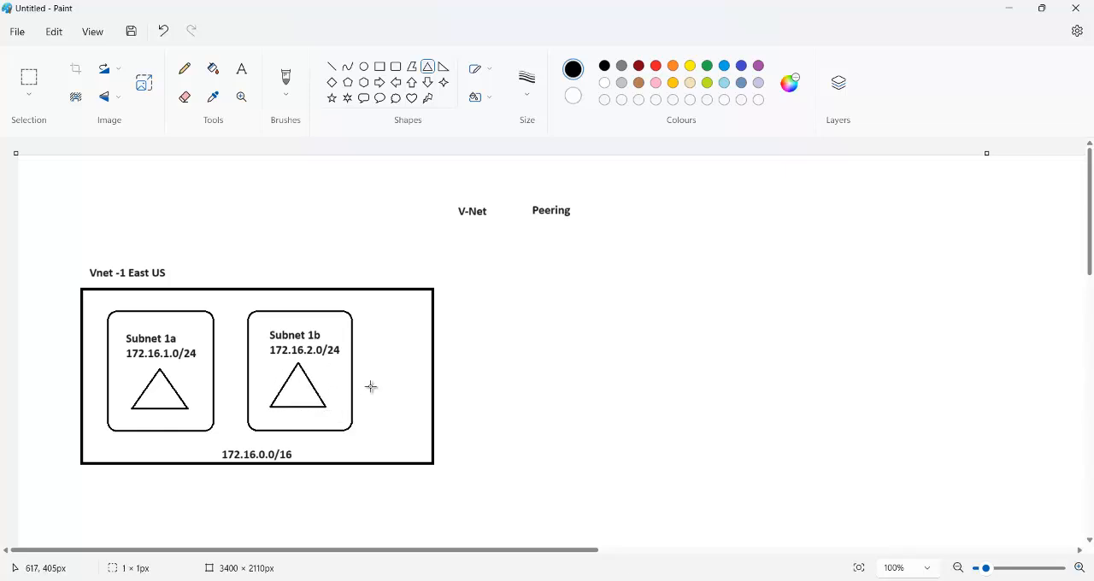
# Step: Add the text "vm1" inside the triangle in the Subnet 1a box
pyautogui.click(241, 68)
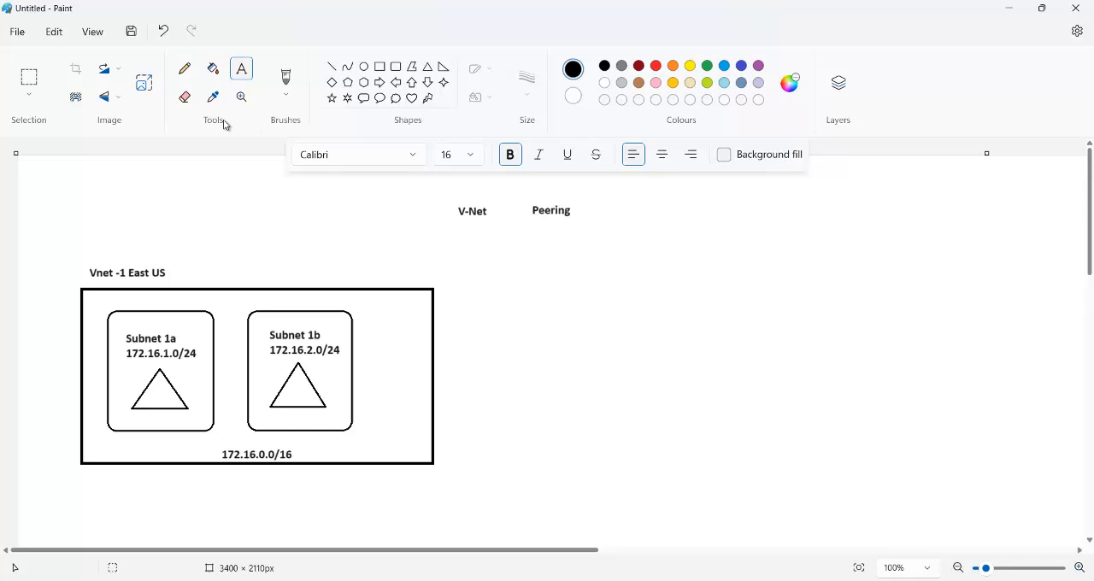
pyautogui.click(148, 399)
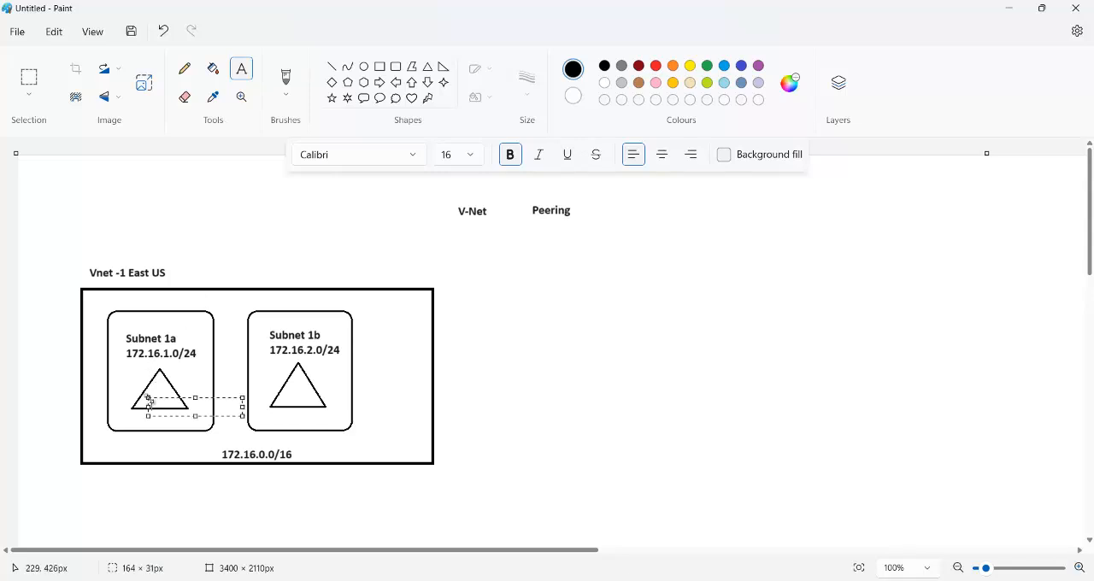
pyautogui.write('vm1')
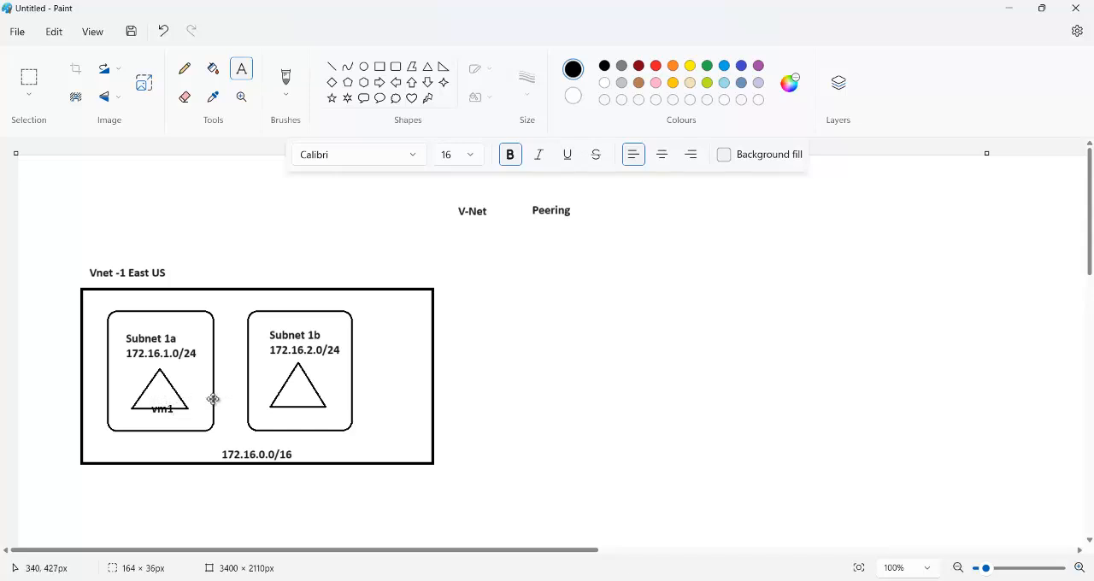
pyautogui.moveTo(214, 398); pyautogui.dragTo(214, 389)
pyautogui.click(285, 399)
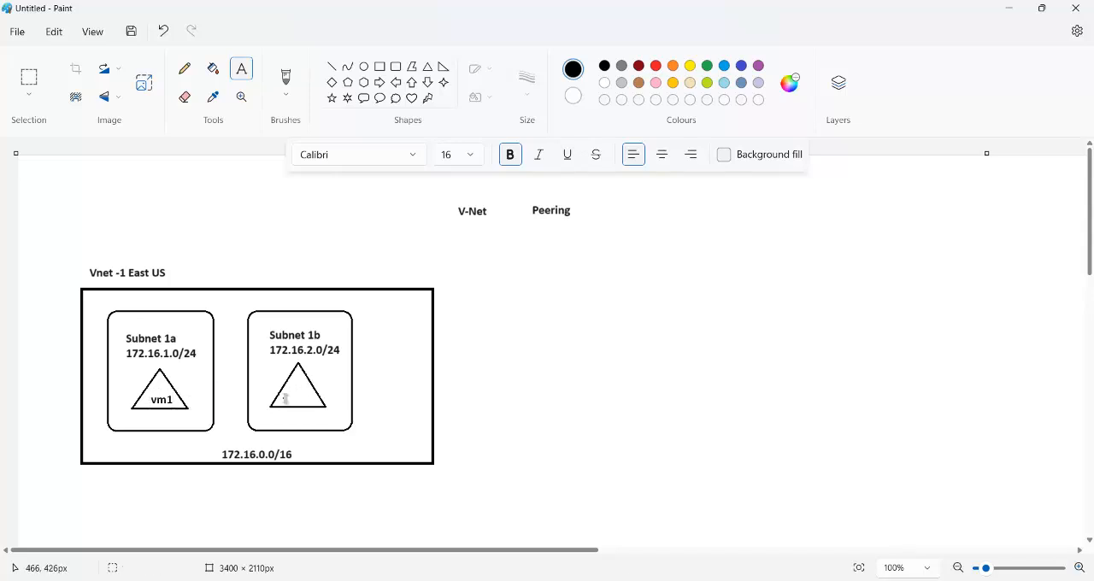
# Step: Add the text "vm2" inside the triangle in the Subnet 1b box
pyautogui.click(285, 394)
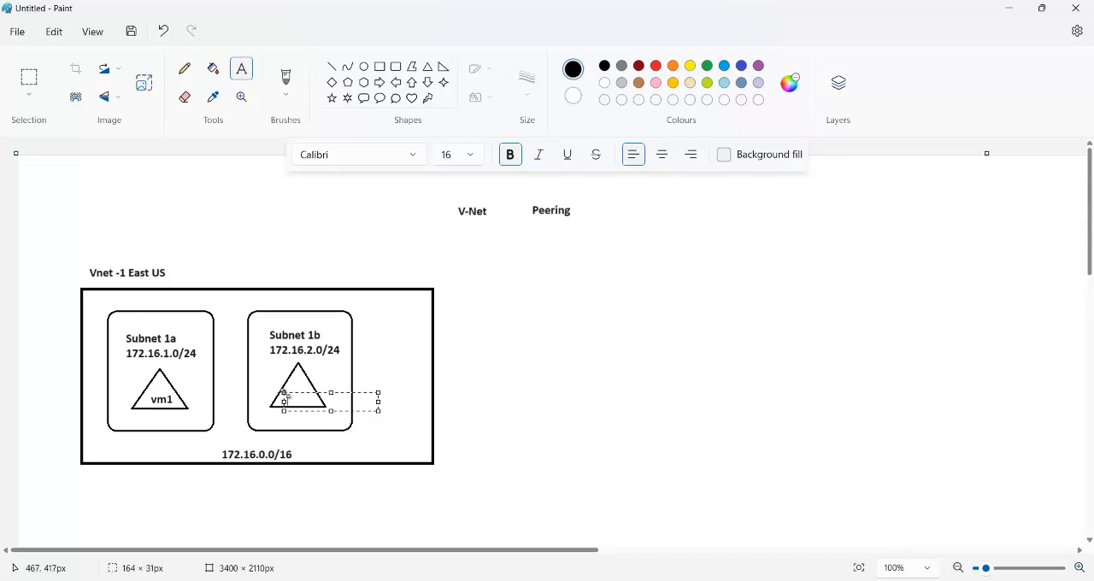
pyautogui.write('vm2')
pyautogui.click(366, 391)
pyautogui.click(364, 386)
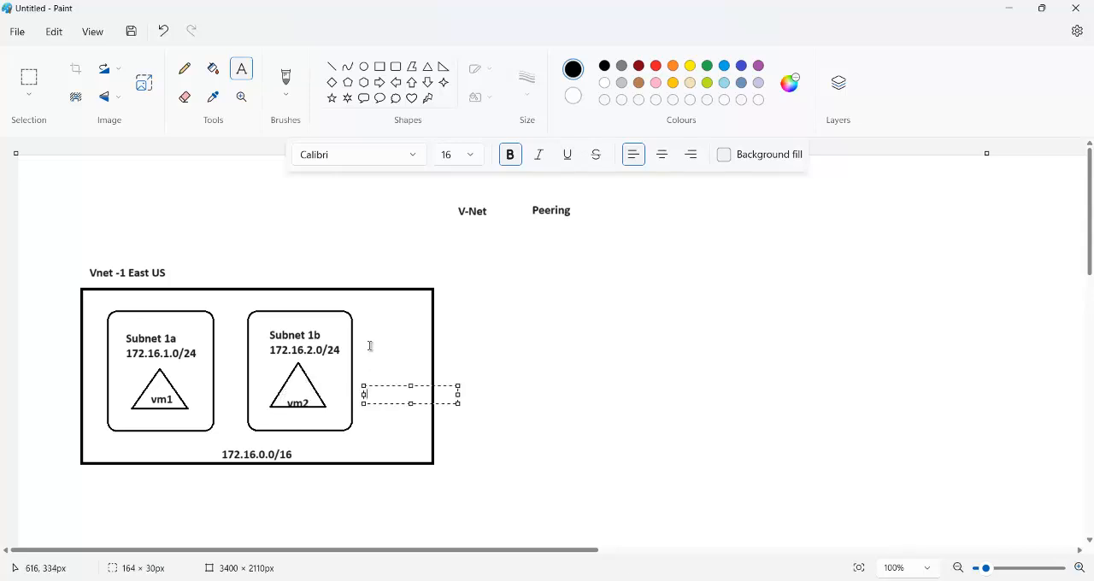
pyautogui.click(370, 345)
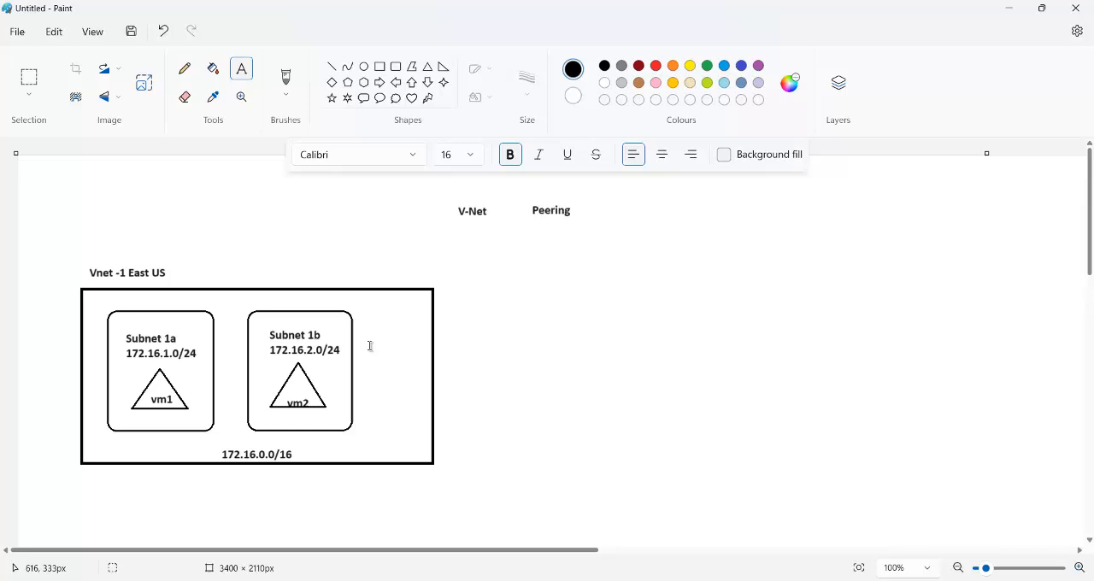
# Step: Add the IP address "172.16.1.4" just below the vm1 triangle, inside the Subnet 1a box
pyautogui.click(119, 417)
pyautogui.write('172.')
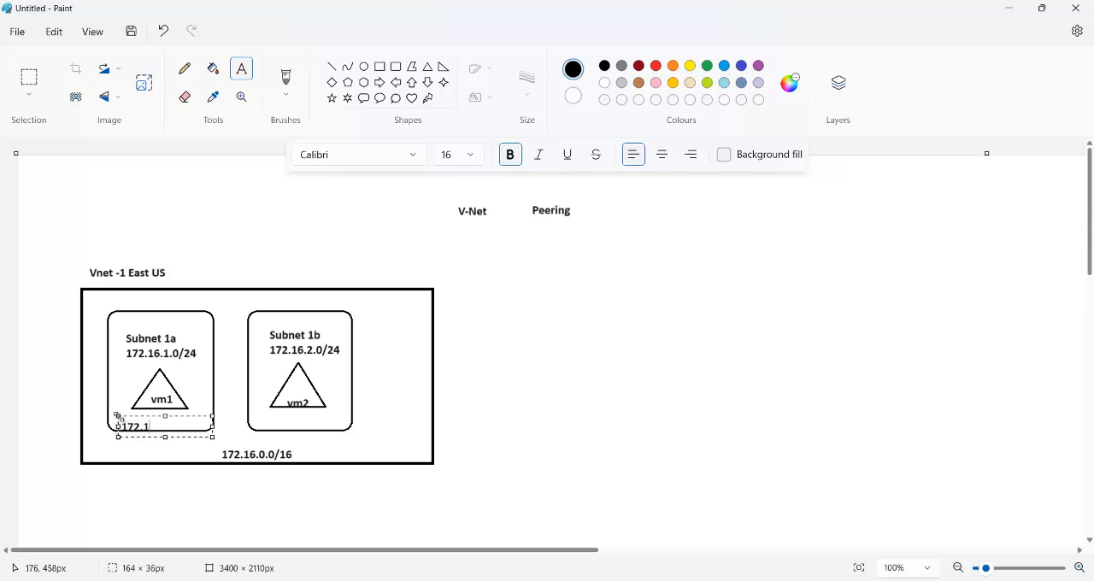
pyautogui.write('16.1.4')
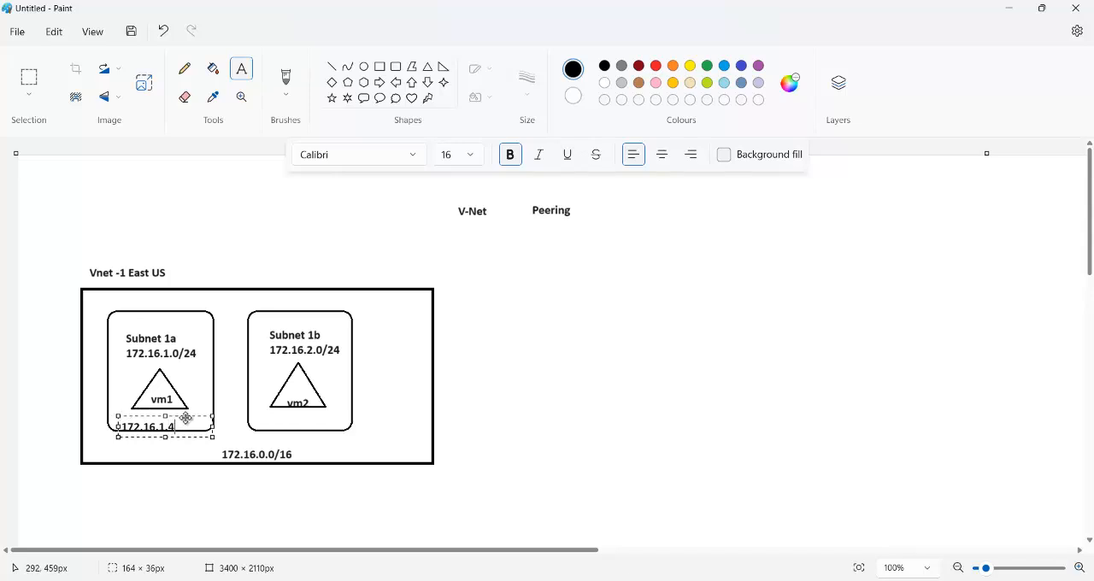
pyautogui.moveTo(188, 417); pyautogui.dragTo(195, 409)
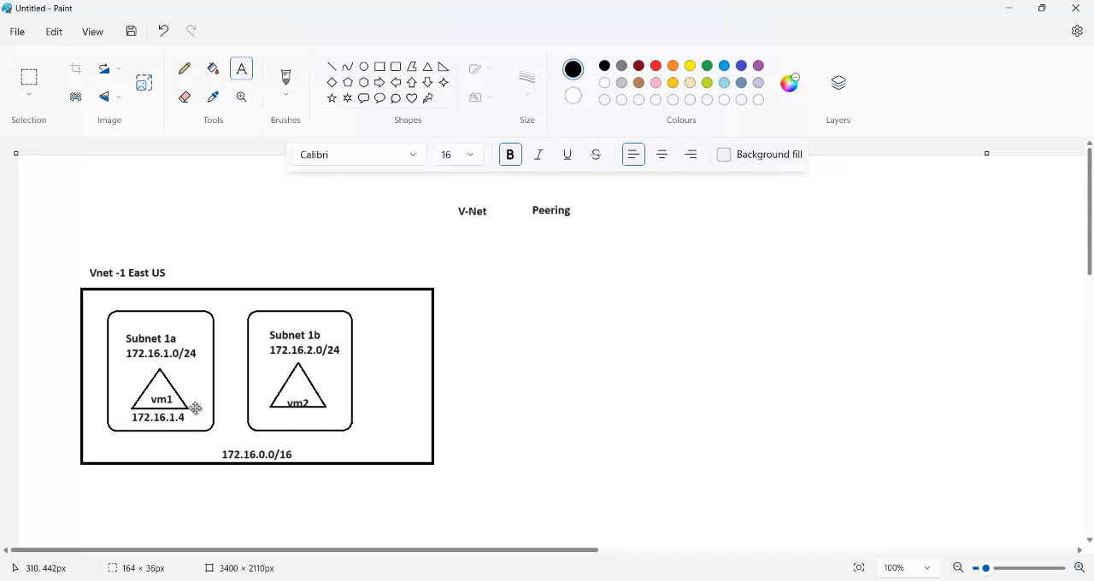
pyautogui.click(268, 418)
# Step: Add the IP address "172.16.2.4" just below the vm2 triangle, inside the Subnet 1b box
pyautogui.click(268, 418)
pyautogui.write('1')
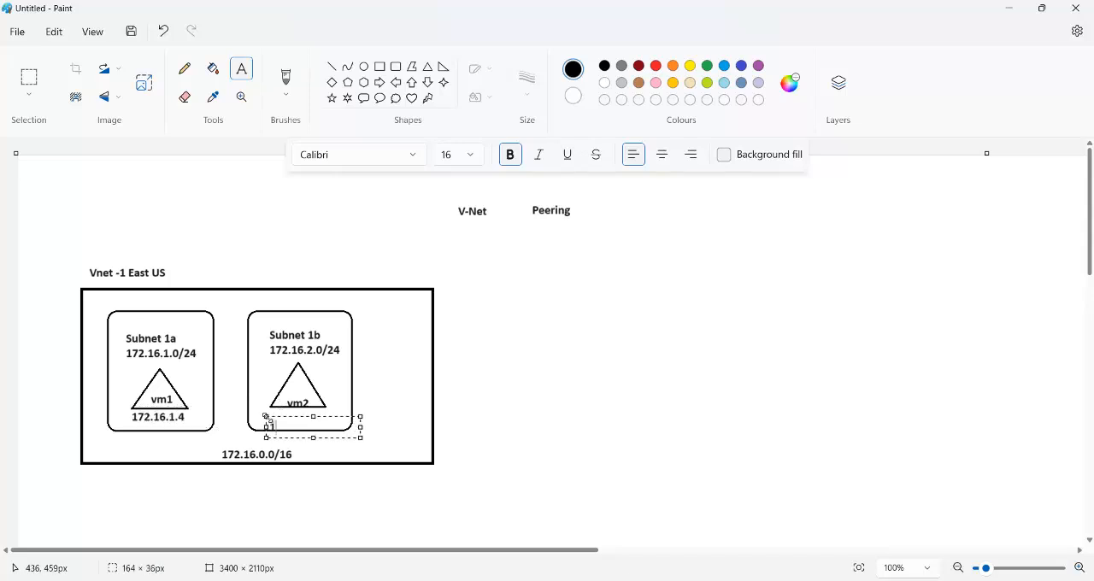
pyautogui.press('BackSpace')
pyautogui.write('172.16.2.4')
pyautogui.moveTo(347, 418); pyautogui.dragTo(351, 409)
pyautogui.click(374, 370)
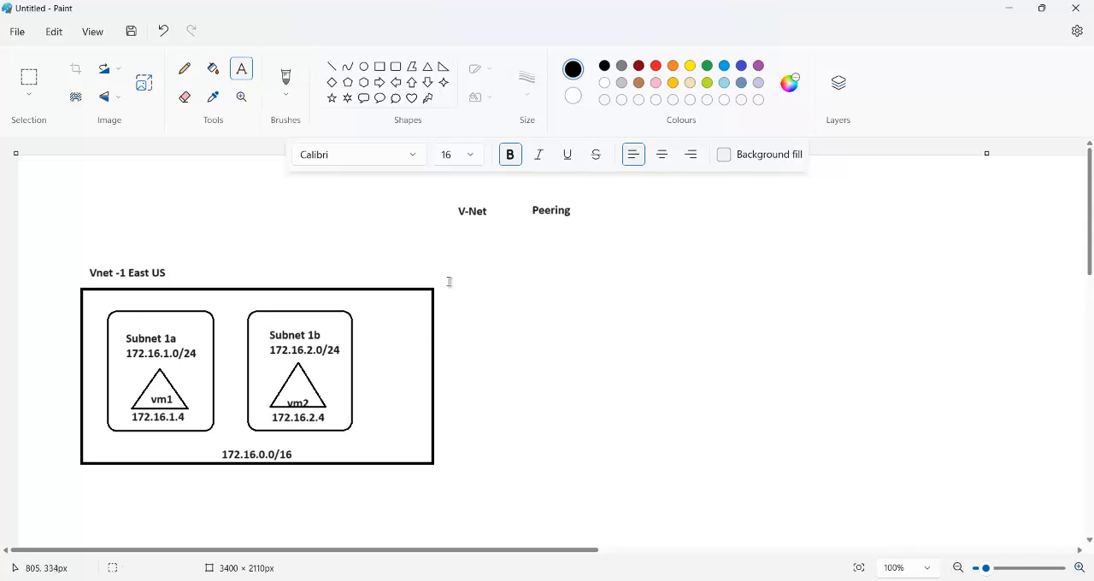
# Step: Draw a second rectangle about 622 × 323 px with a 5px outline, well to the right of the Vnet -1 box
pyautogui.click(380, 66)
pyautogui.click(532, 94)
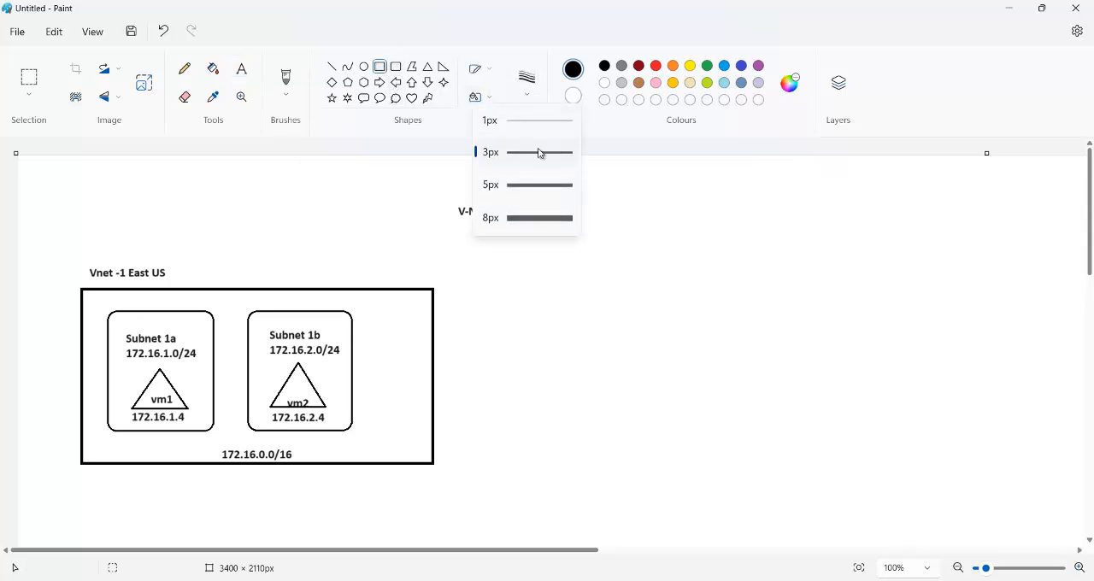
pyautogui.click(538, 184)
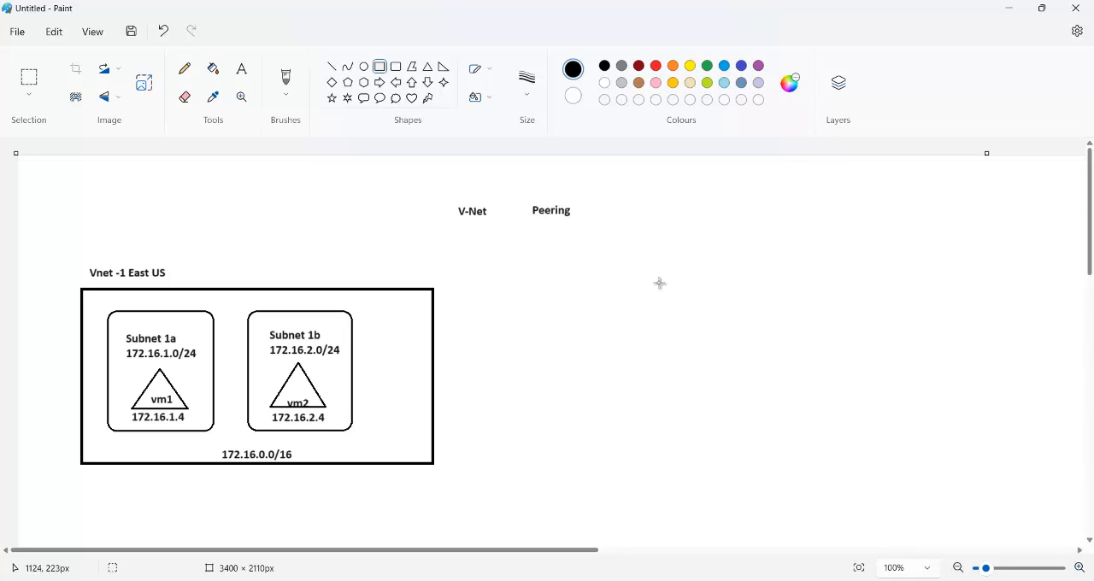
pyautogui.moveTo(658, 277); pyautogui.dragTo(1014, 461)
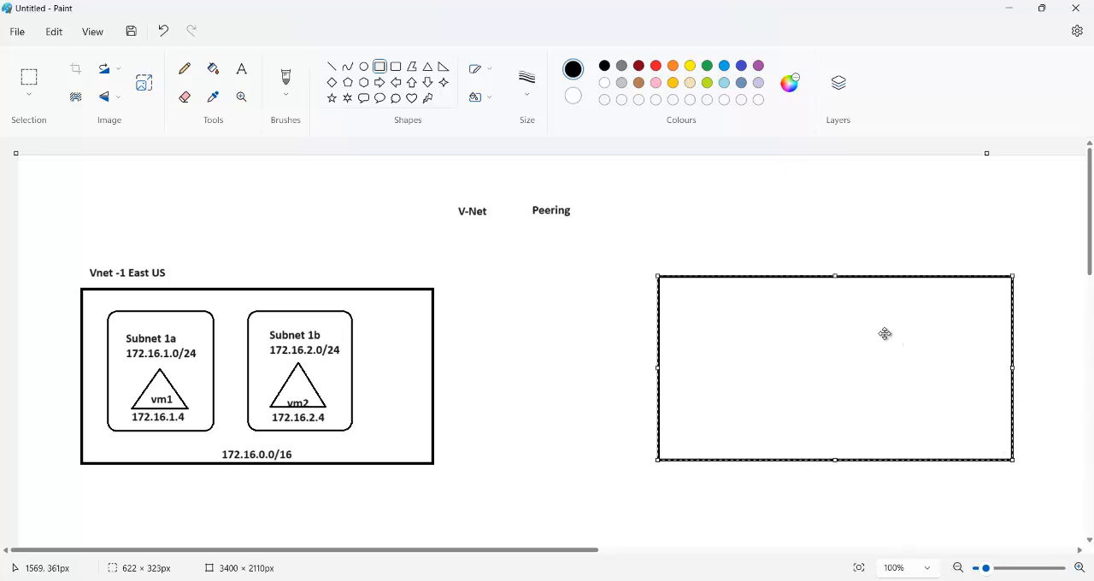
pyautogui.click(795, 240)
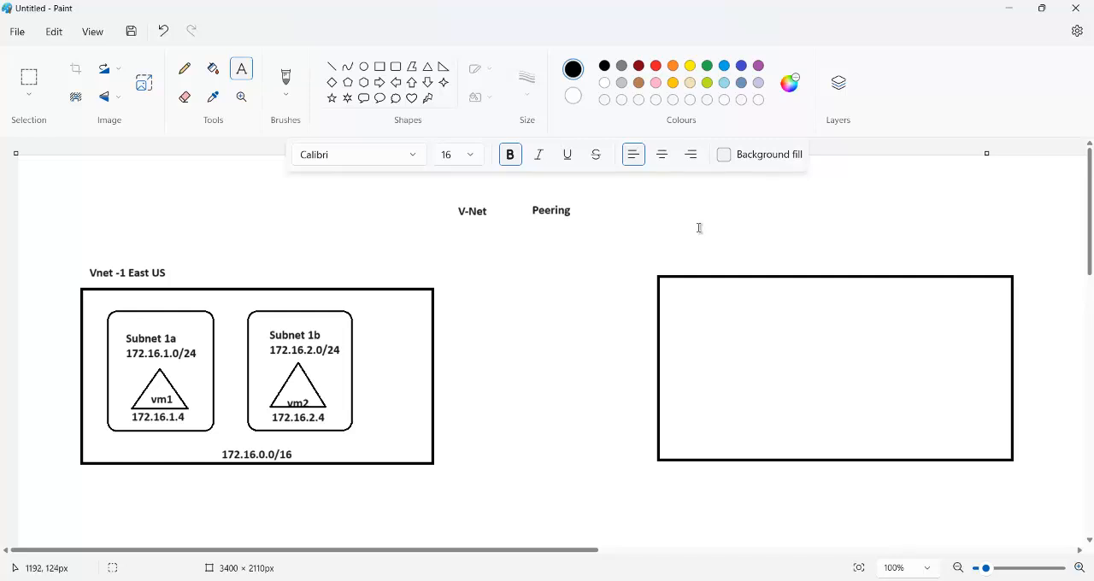
# Step: Add the title "Vnet - 2 East US" above the upper-left corner of the new empty rectangle
pyautogui.click(674, 248)
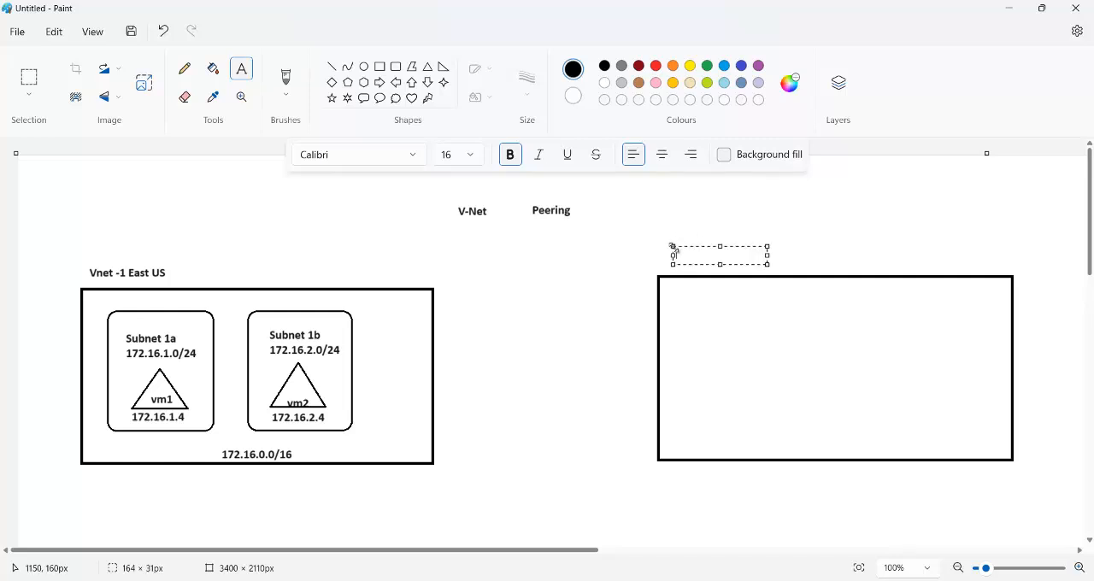
pyautogui.write('Vnet ')
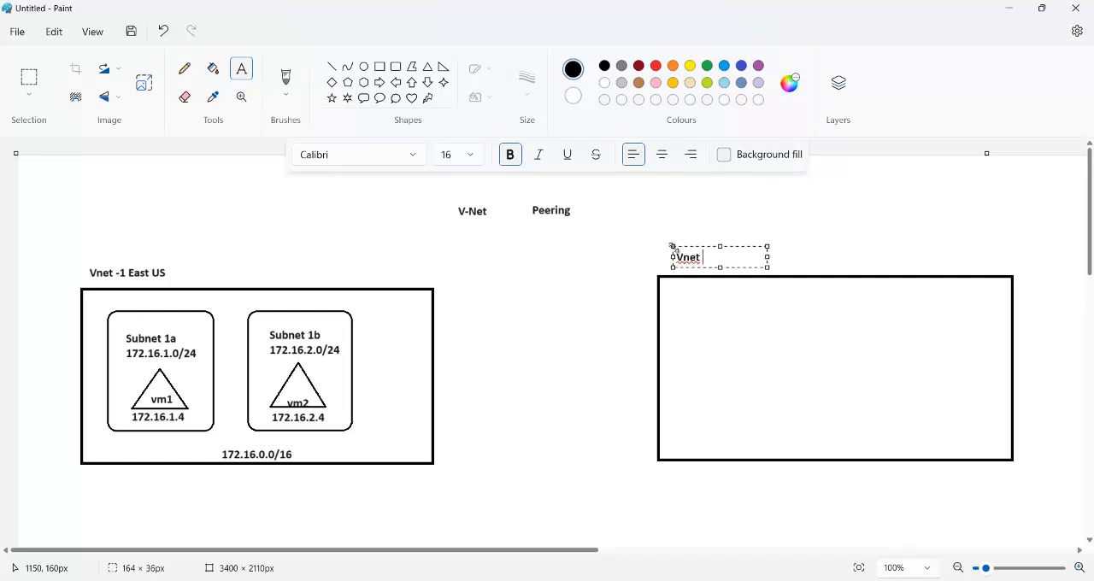
pyautogui.write('- 2 East US')
pyautogui.click(802, 222)
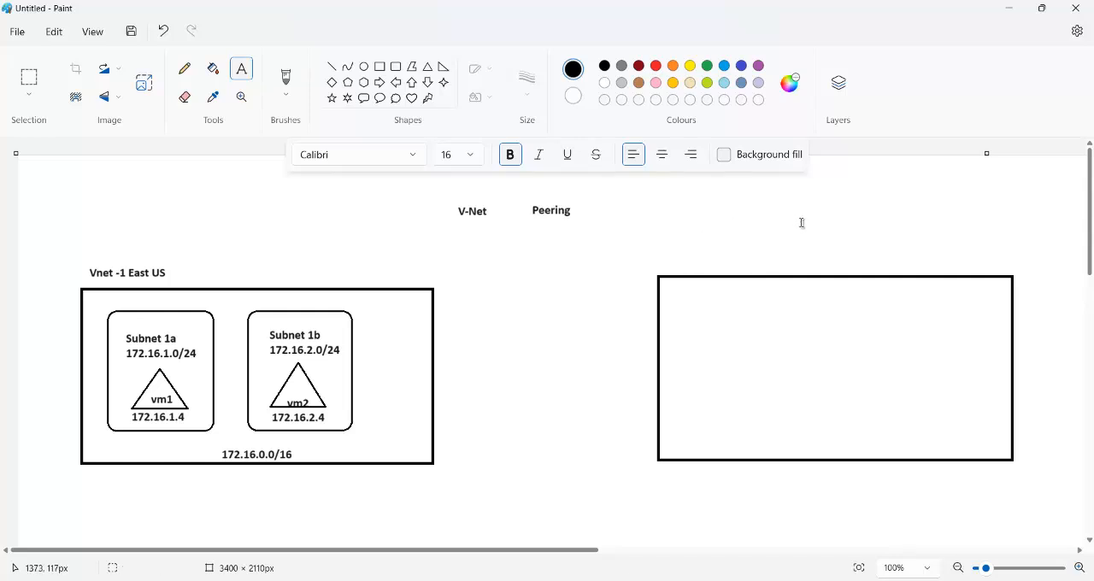
# Step: Add the address range "192.168.0.0/24" inside the Vnet - 2 rectangle, just above the middle of its bottom edge
pyautogui.click(792, 444)
pyautogui.write('192.168.0.0/24')
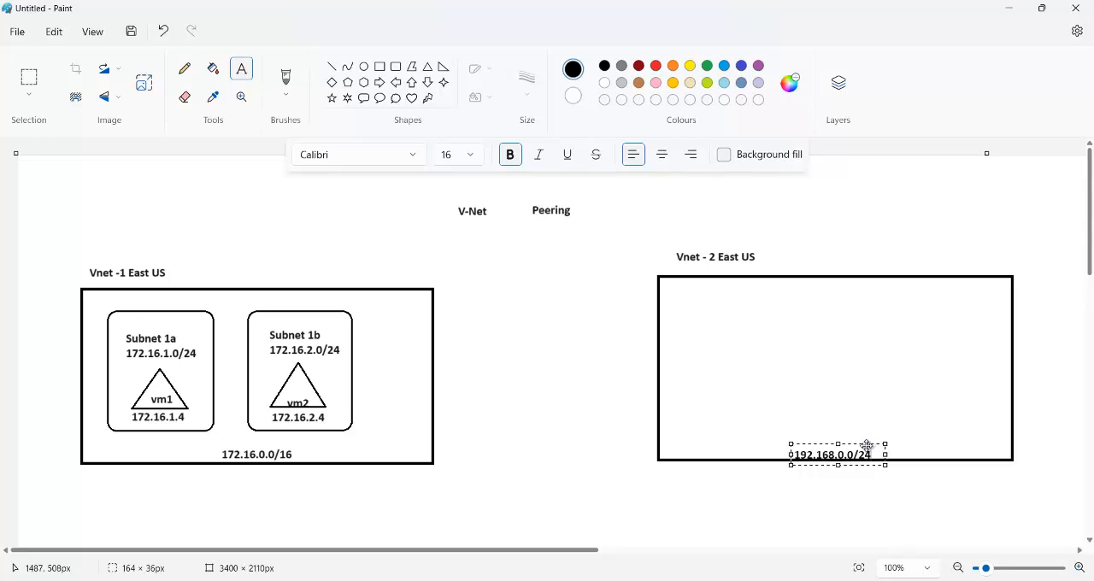
pyautogui.moveTo(867, 447); pyautogui.dragTo(864, 440)
pyautogui.click(834, 206)
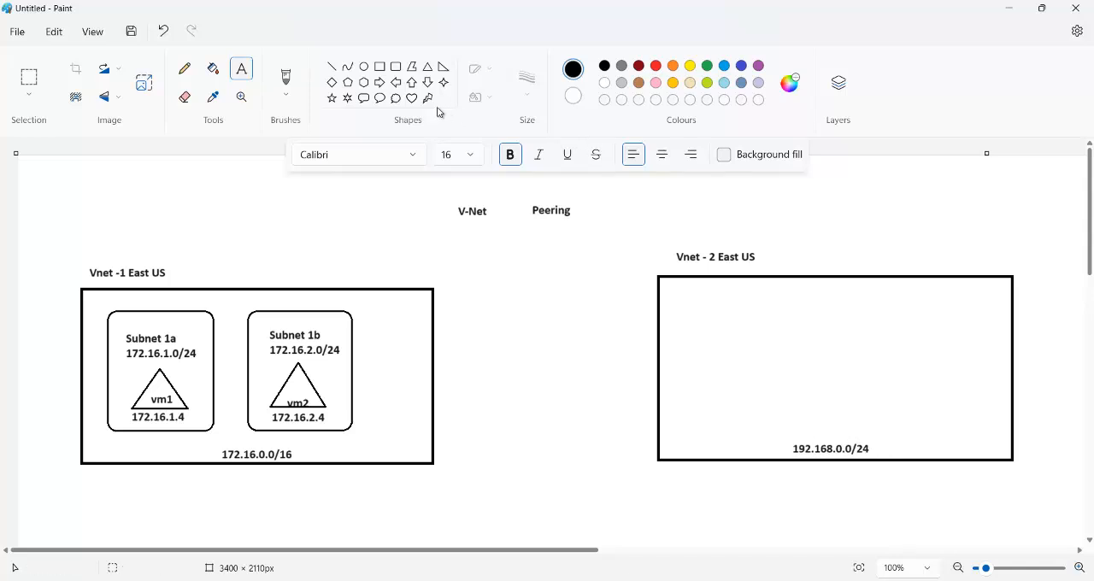
# Step: Draw a rounded rectangle about 193 × 217 px with a 3px outline in the left part of the Vnet - 2 box
pyautogui.click(395, 68)
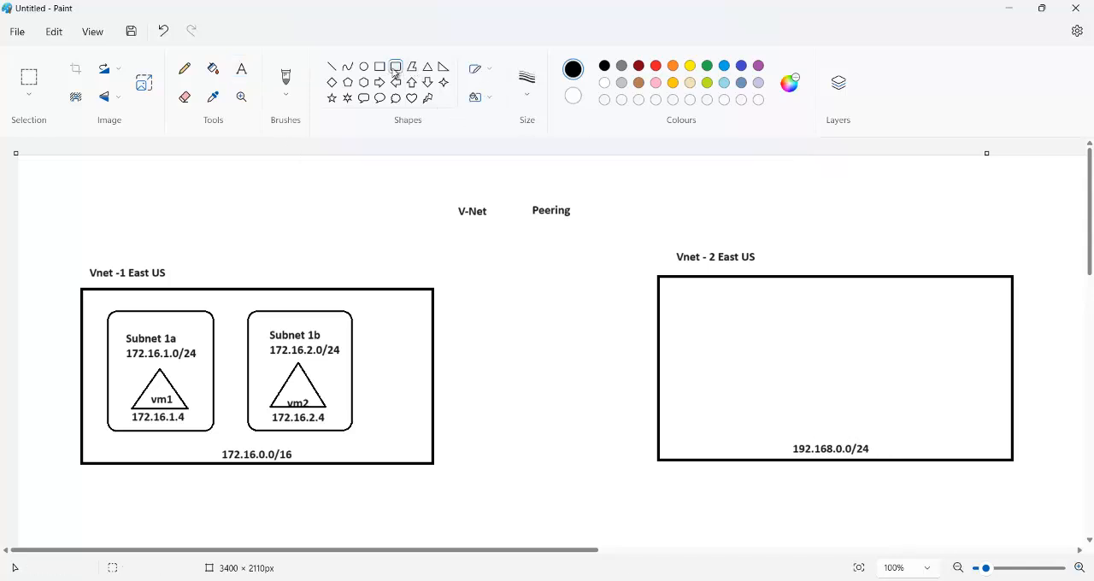
pyautogui.click(526, 81)
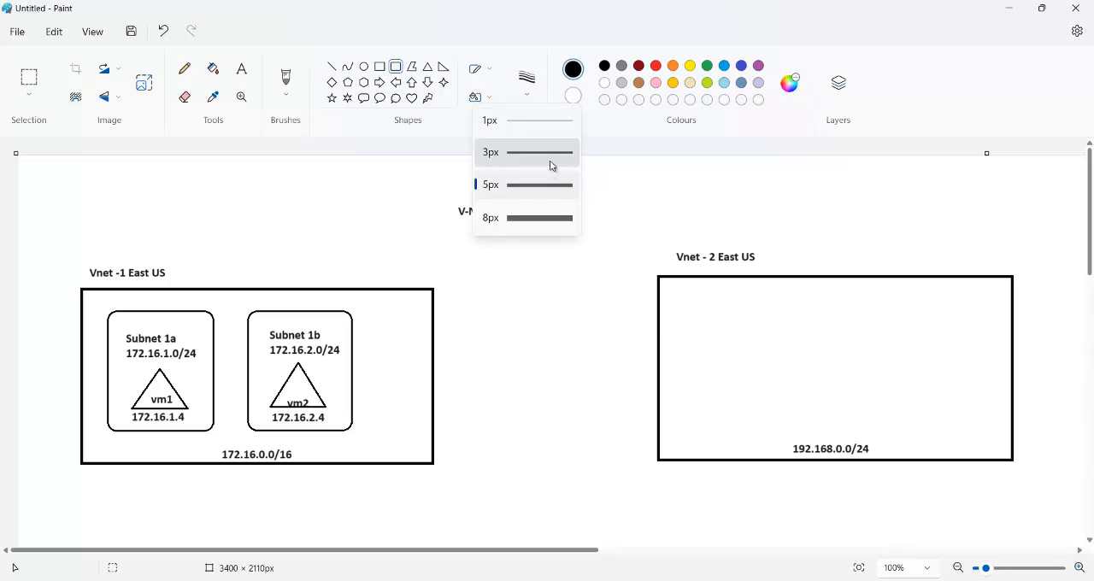
pyautogui.click(553, 158)
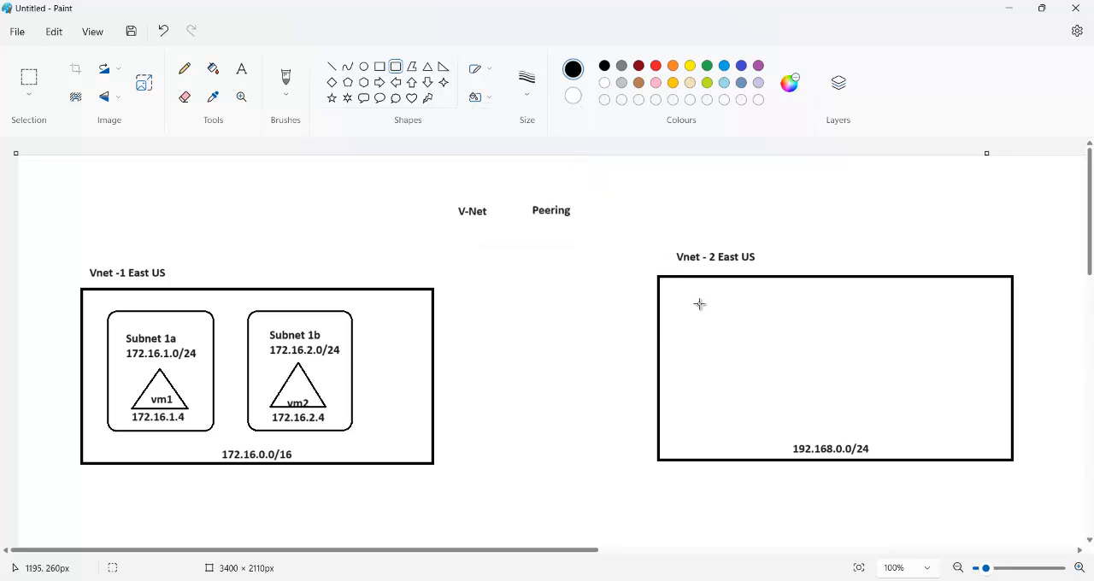
pyautogui.moveTo(699, 305); pyautogui.dragTo(809, 427)
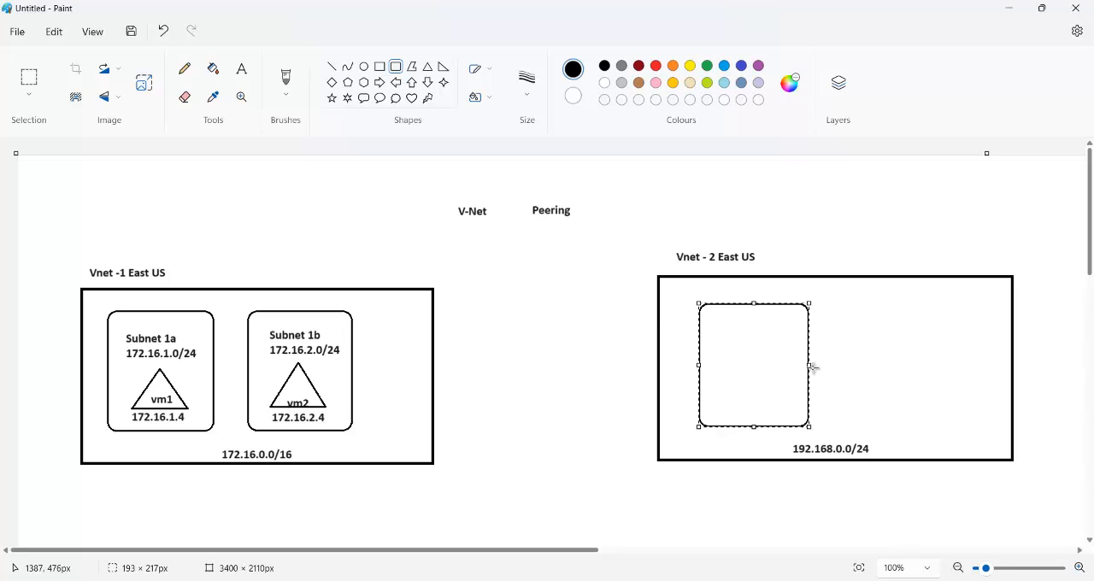
pyautogui.click(809, 237)
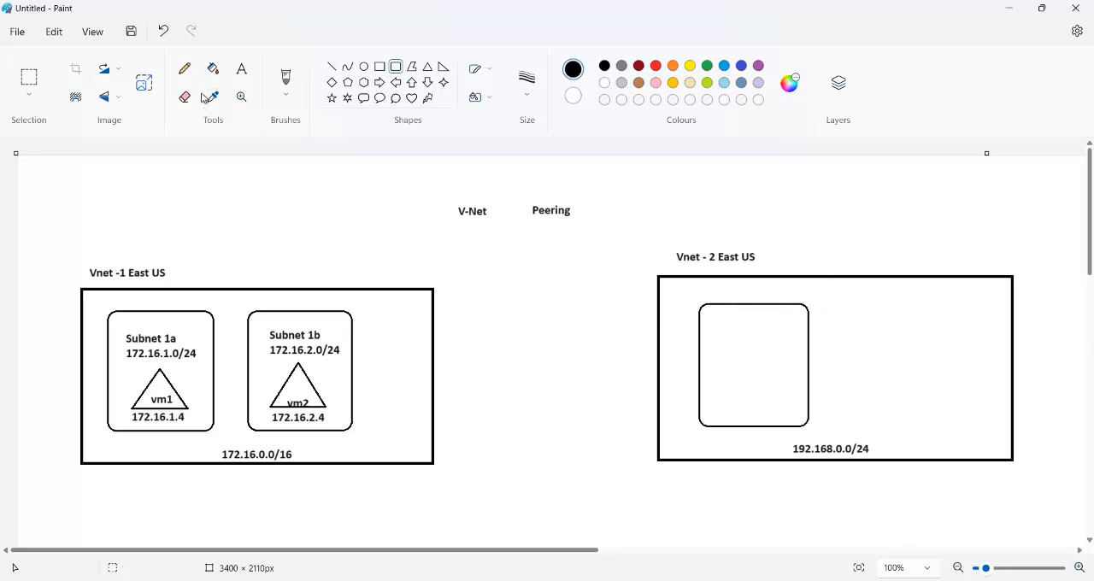
# Step: Label the rounded rectangle in Vnet - 2 with "subnet 2a" and "192.168.1.0/24" on two lines near its top edge
pyautogui.click(241, 69)
pyautogui.click(673, 289)
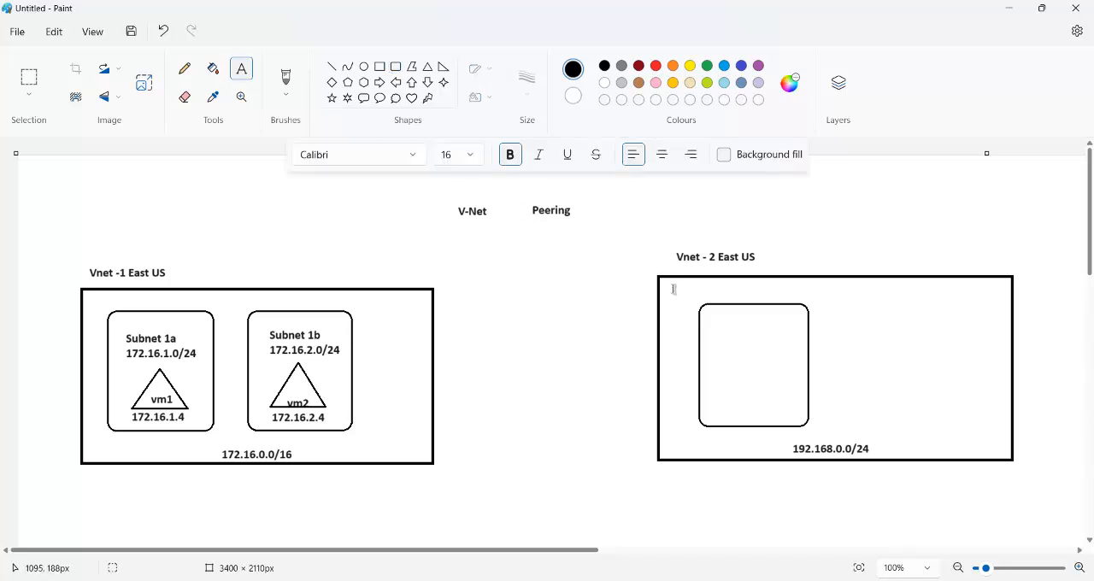
pyautogui.click(720, 322)
pyautogui.write('su')
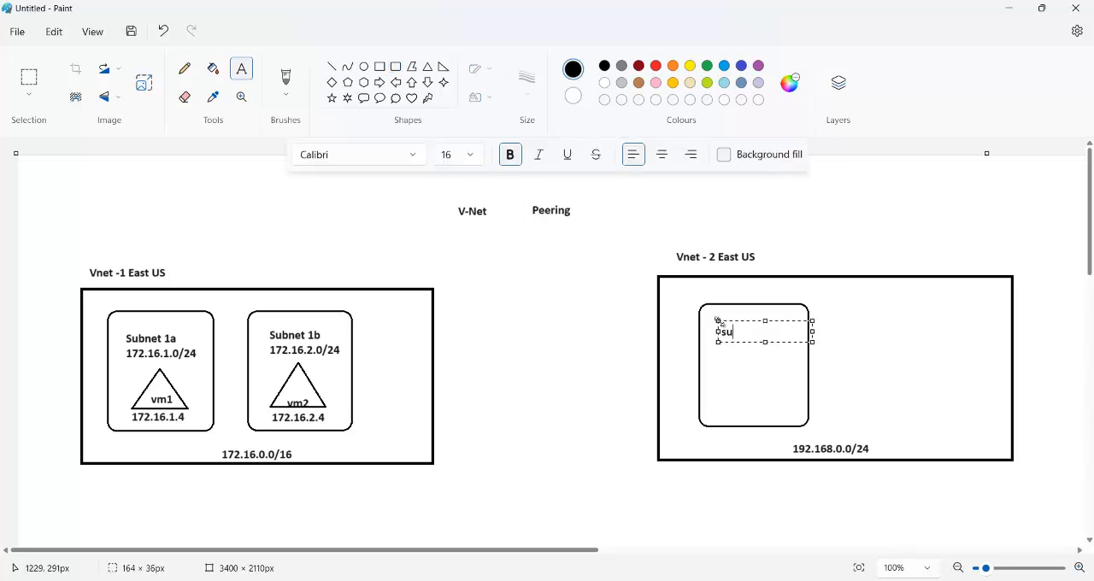
pyautogui.write('bnet 2a')
pyautogui.press('Return')
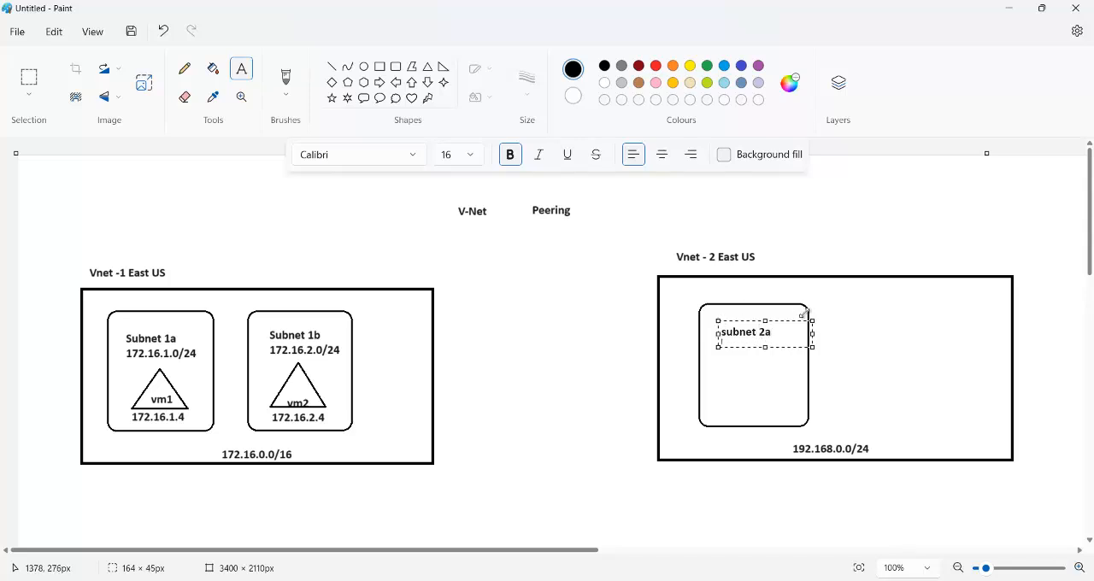
pyautogui.write('192.168.1.0/24')
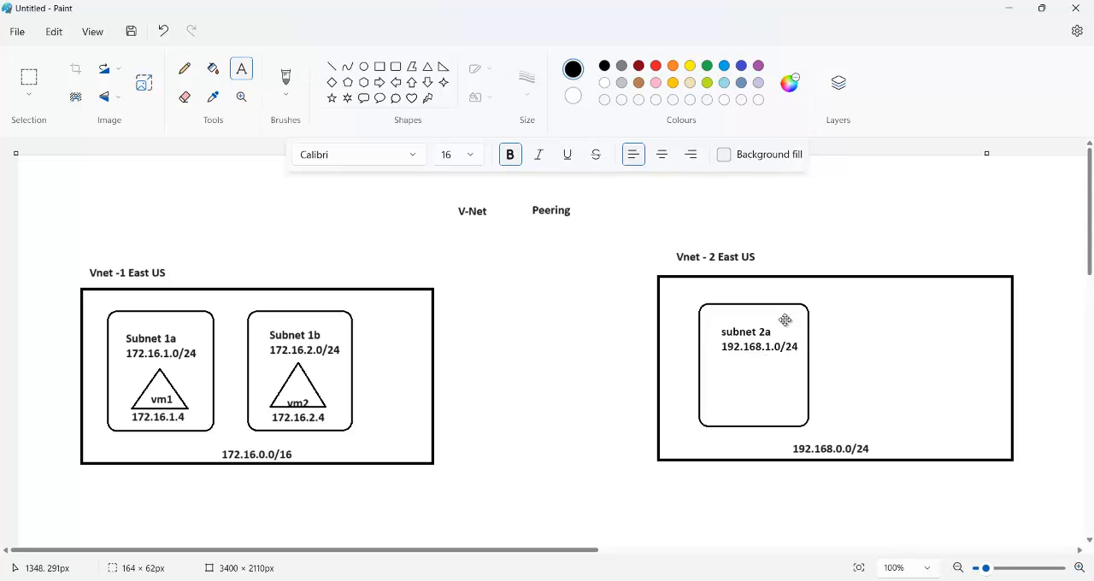
pyautogui.moveTo(785, 321); pyautogui.dragTo(780, 310)
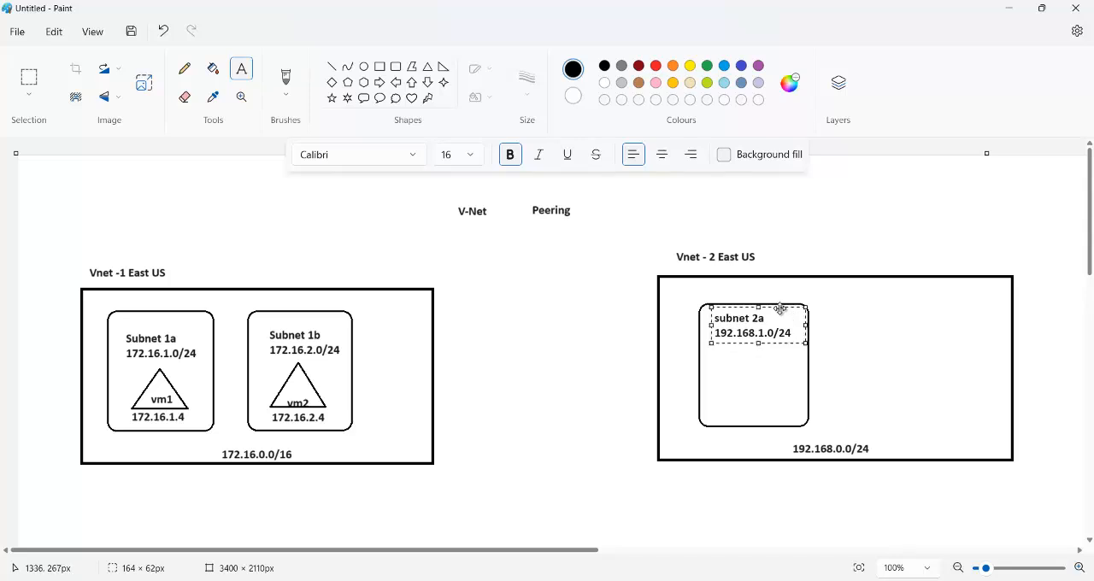
# Step: Capitalize the first letter of the new subnet label so it reads "Subnet 2a"
pyautogui.click(719, 318)
pyautogui.press('BackSpace')
pyautogui.write('S')
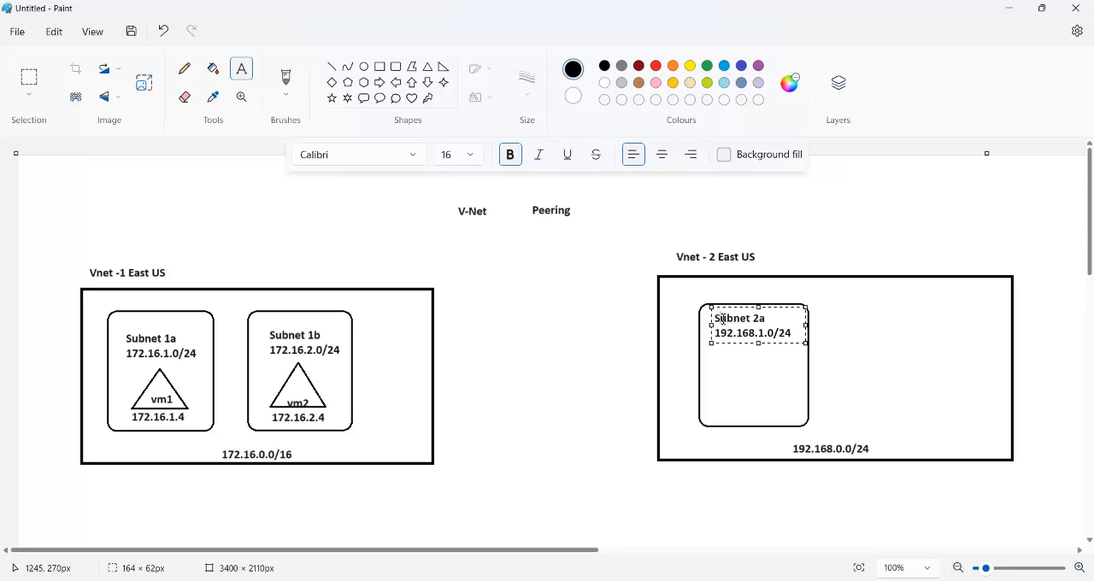
pyautogui.click(757, 379)
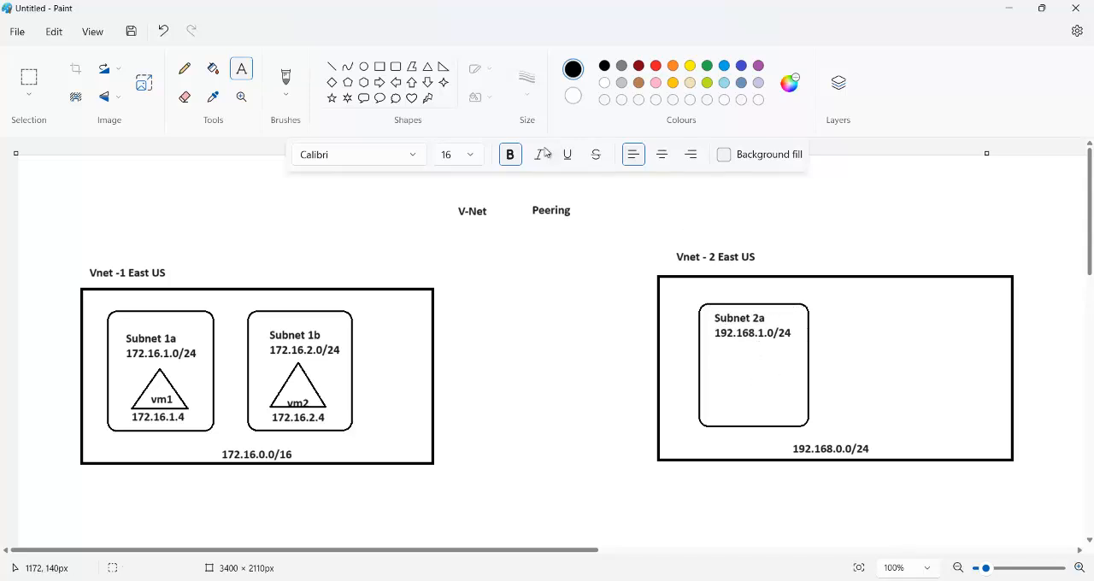
# Step: Draw a triangle about 107 × 84 px below the text in the Subnet 2a box
pyautogui.click(427, 65)
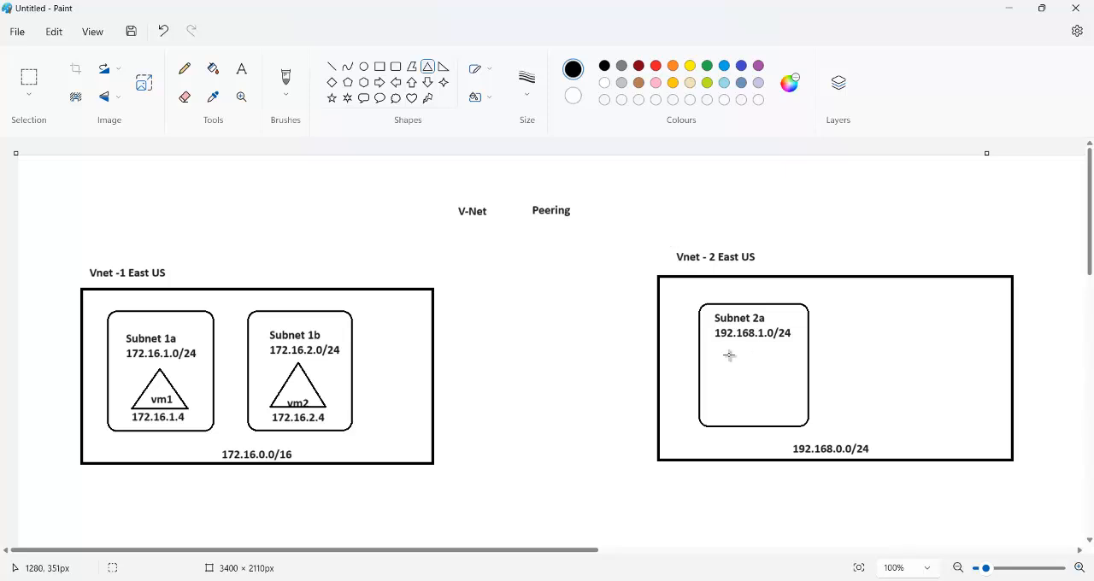
pyautogui.moveTo(723, 349); pyautogui.dragTo(784, 397)
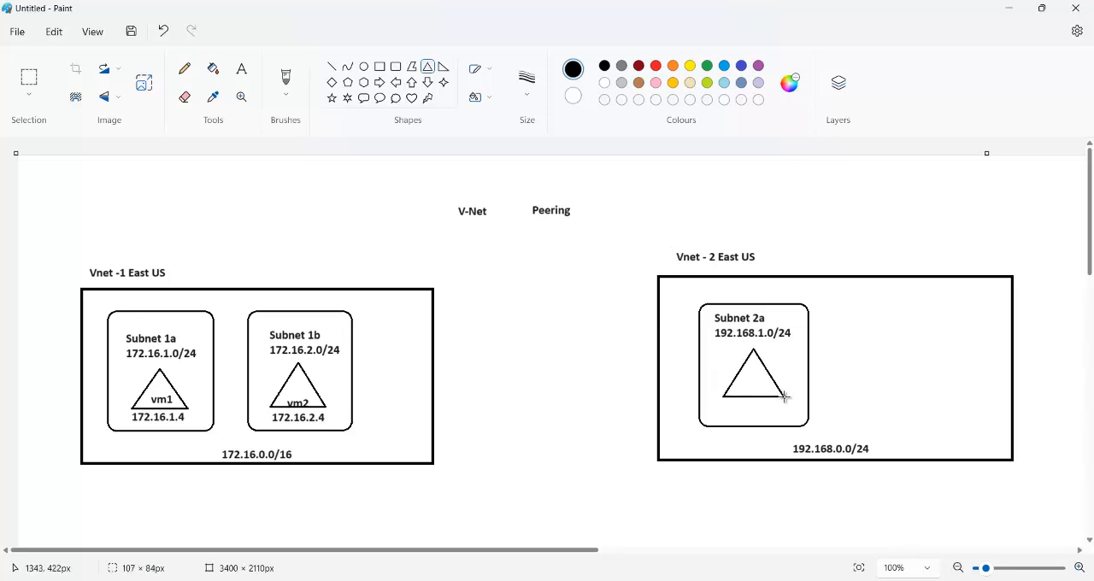
pyautogui.click(850, 377)
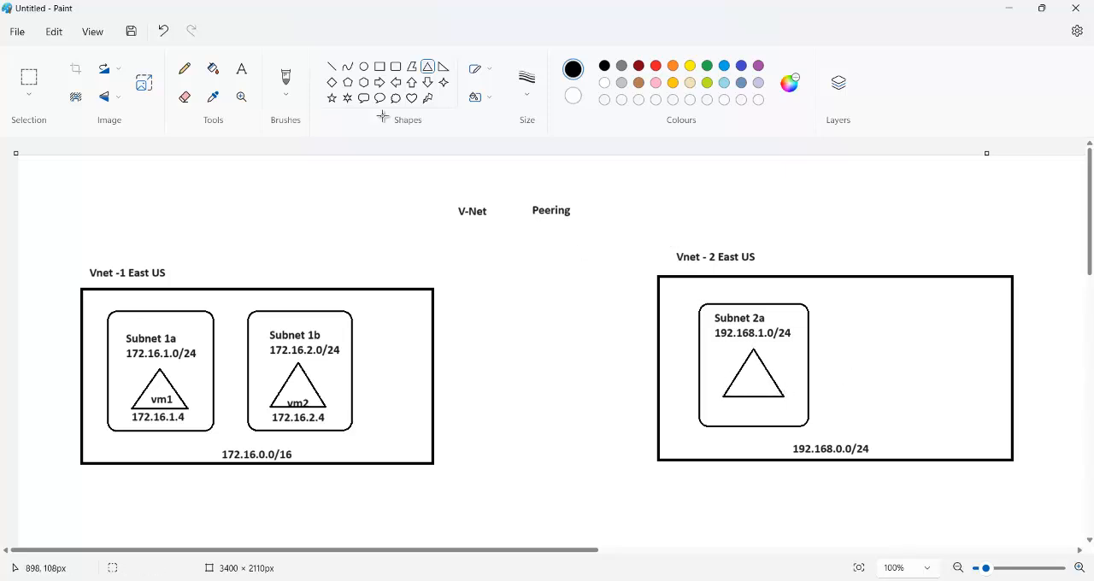
# Step: Add the text "vm3" inside the triangle in the Subnet 2a box, just above its base
pyautogui.click(241, 69)
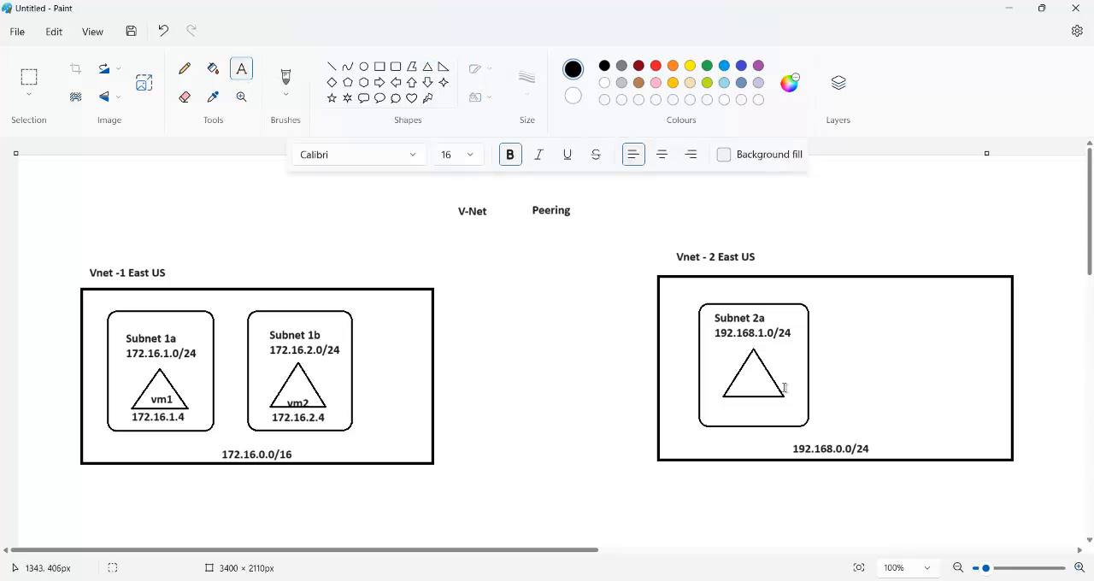
pyautogui.click(742, 386)
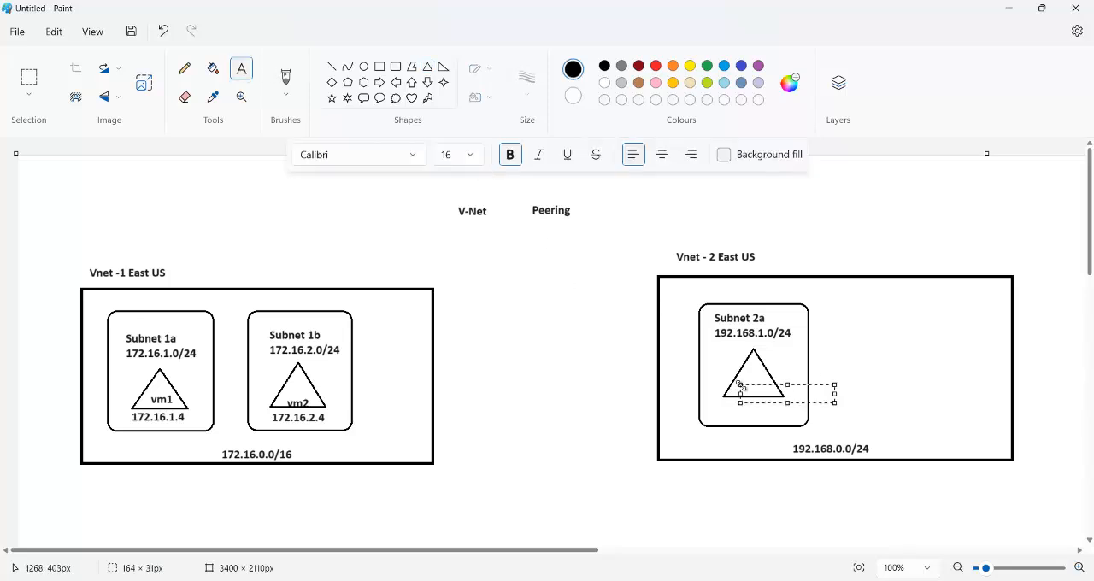
pyautogui.write('vm3')
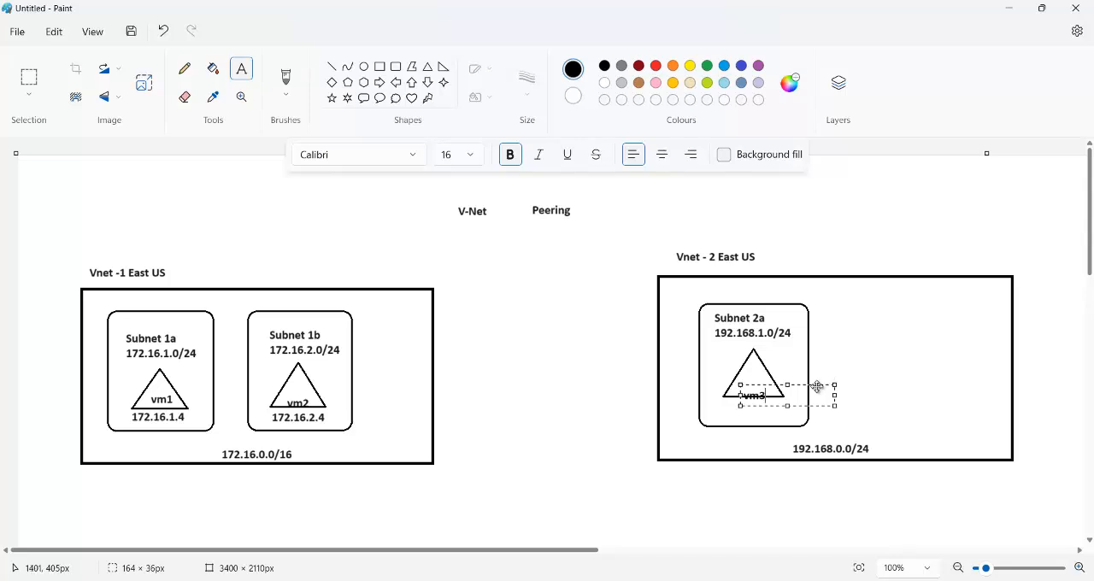
pyautogui.moveTo(817, 387); pyautogui.dragTo(817, 382)
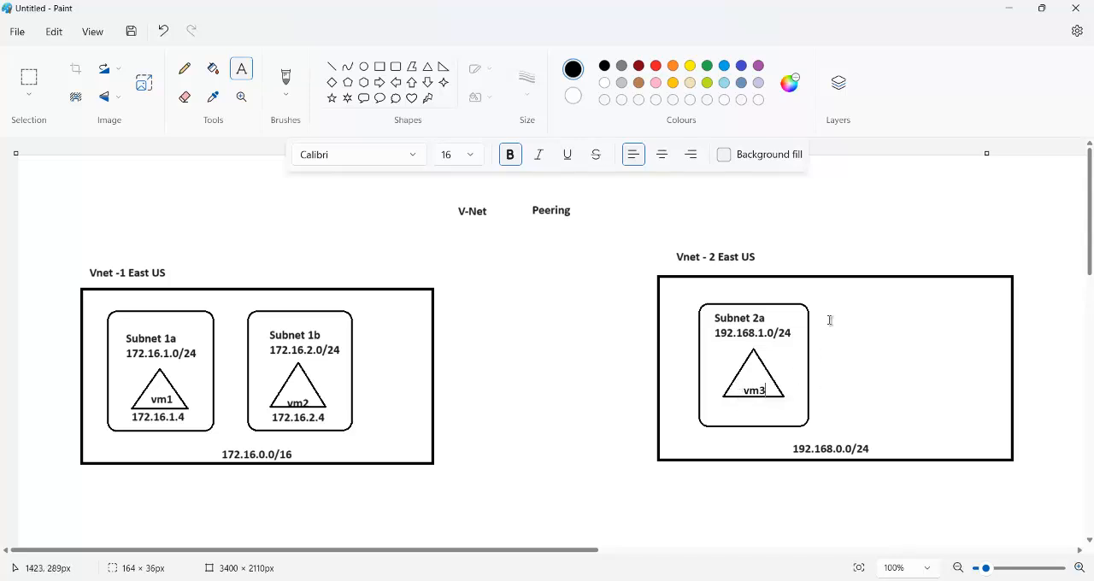
# Step: Start a red note above the Vnet -1 label reading "1. Resources of" and enlarge its text box to about 517 × 93 px
pyautogui.click(620, 288)
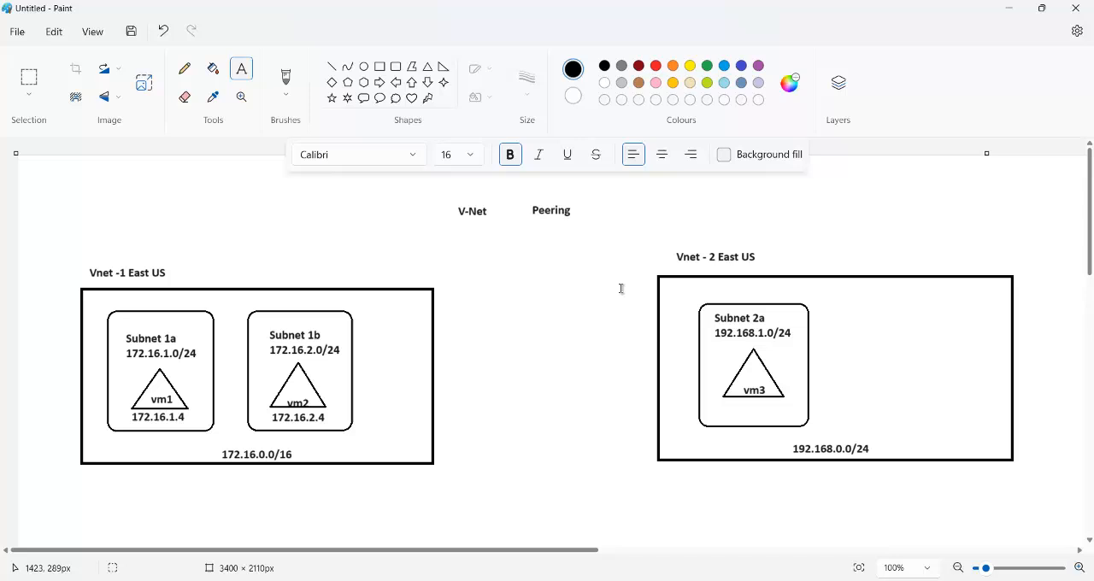
pyautogui.click(656, 68)
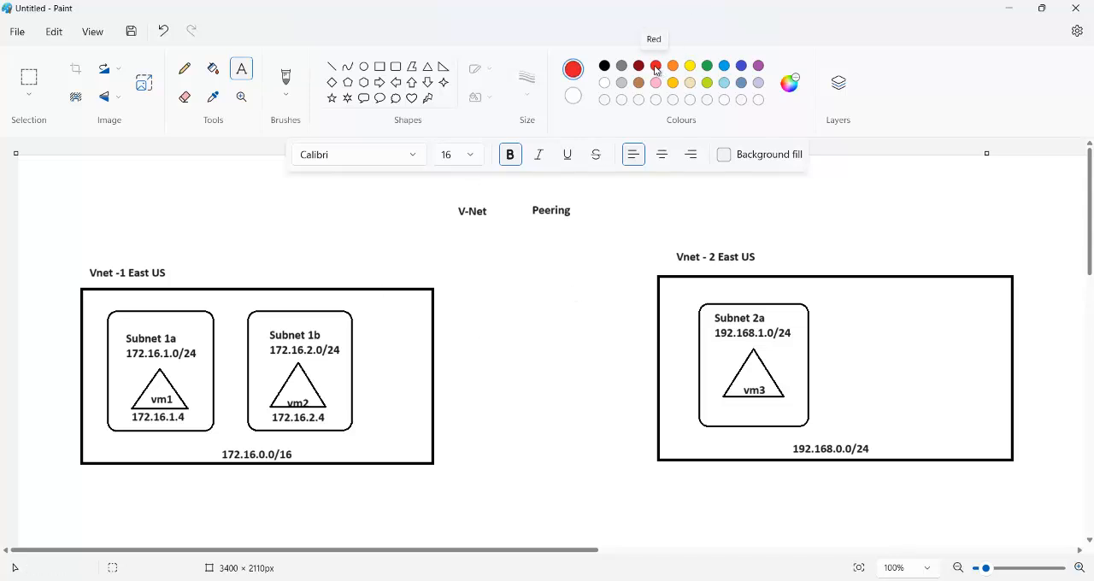
pyautogui.click(76, 210)
pyautogui.write('1.')
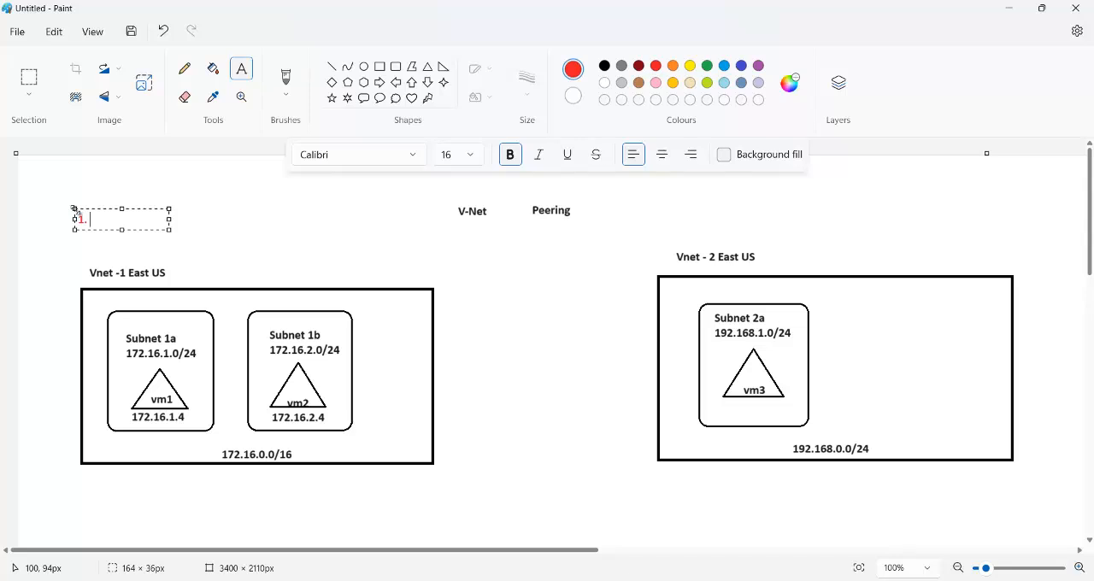
pyautogui.write(' Resouces of')
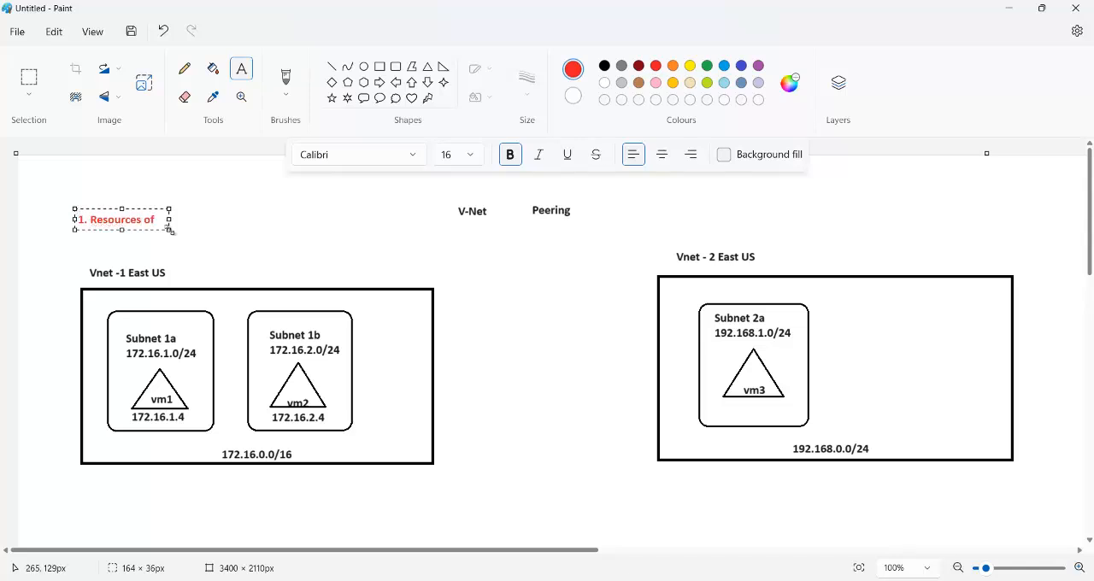
pyautogui.moveTo(170, 230); pyautogui.dragTo(370, 263)
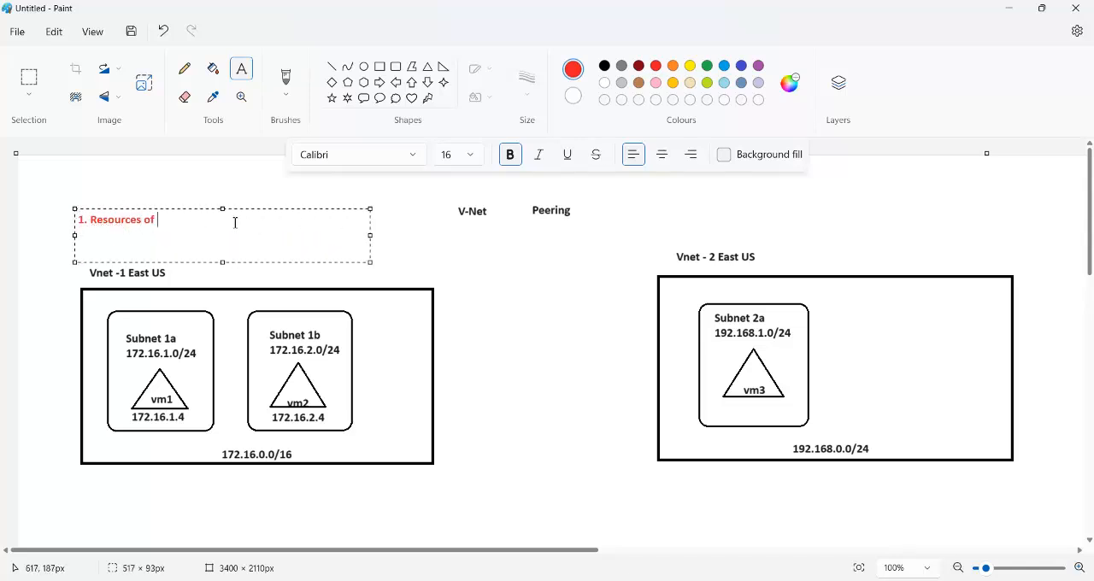
# Step: Complete the red note with "different subnets but from same vnet will be able to communicate"
pyautogui.write('different subntes')
pyautogui.press('BackSpace')
pyautogui.write('ets but from s')
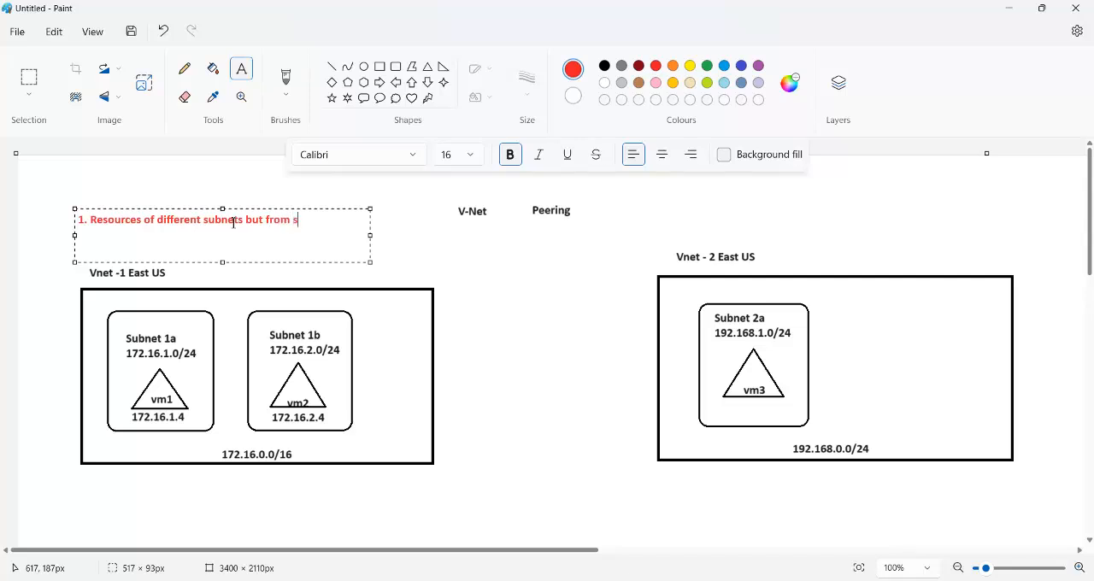
pyautogui.write('ame vnet will be able to co')
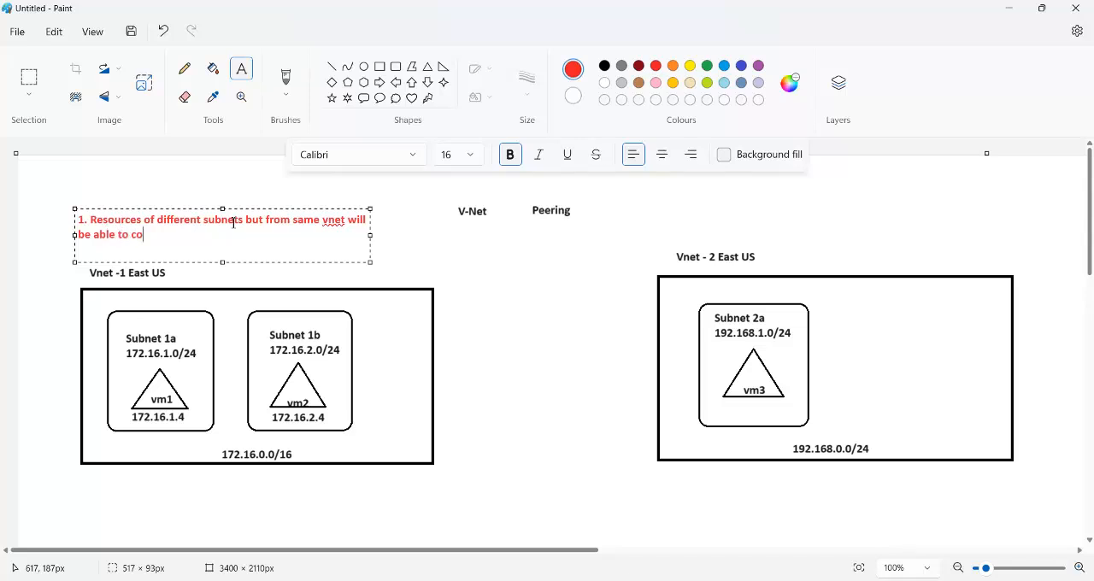
pyautogui.write('mmunicayt')
pyautogui.write('te')
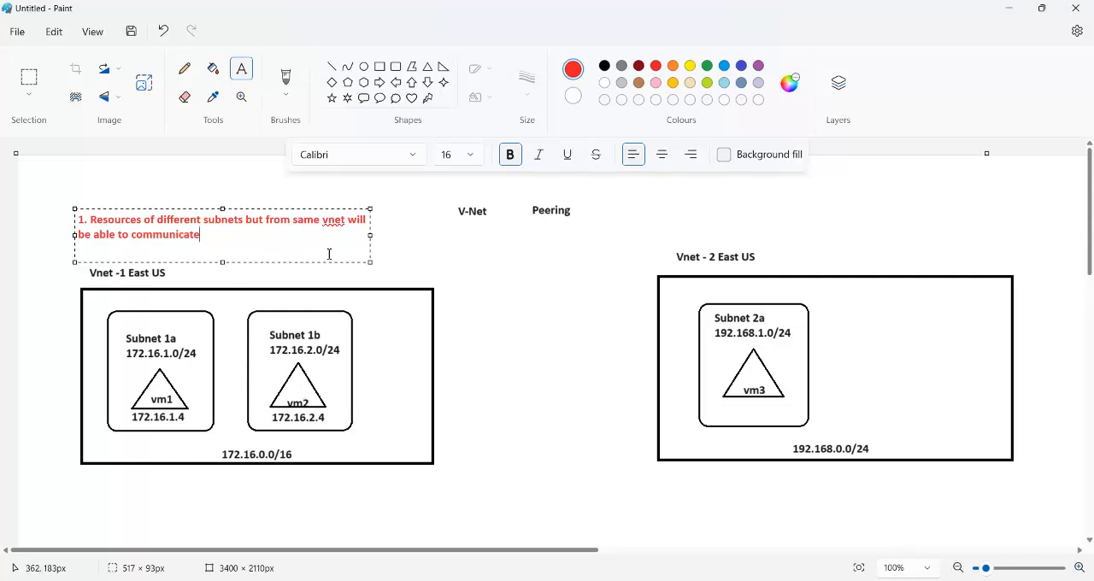
pyautogui.click(406, 251)
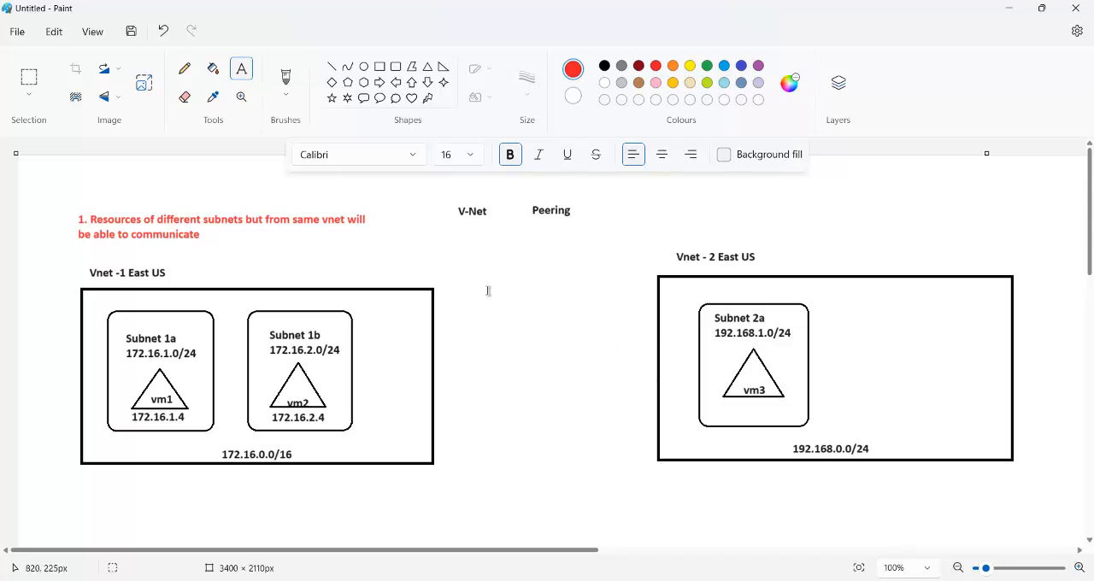
# Step: Add the green text "Peering" in the gap between the two virtual network boxes
pyautogui.click(707, 66)
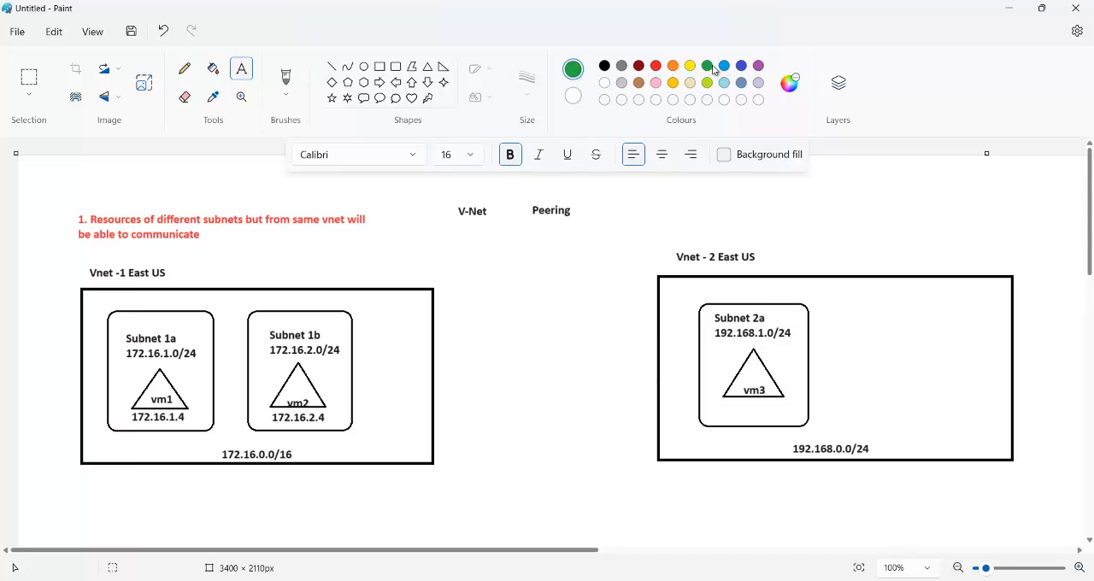
pyautogui.click(496, 307)
pyautogui.write('Peering')
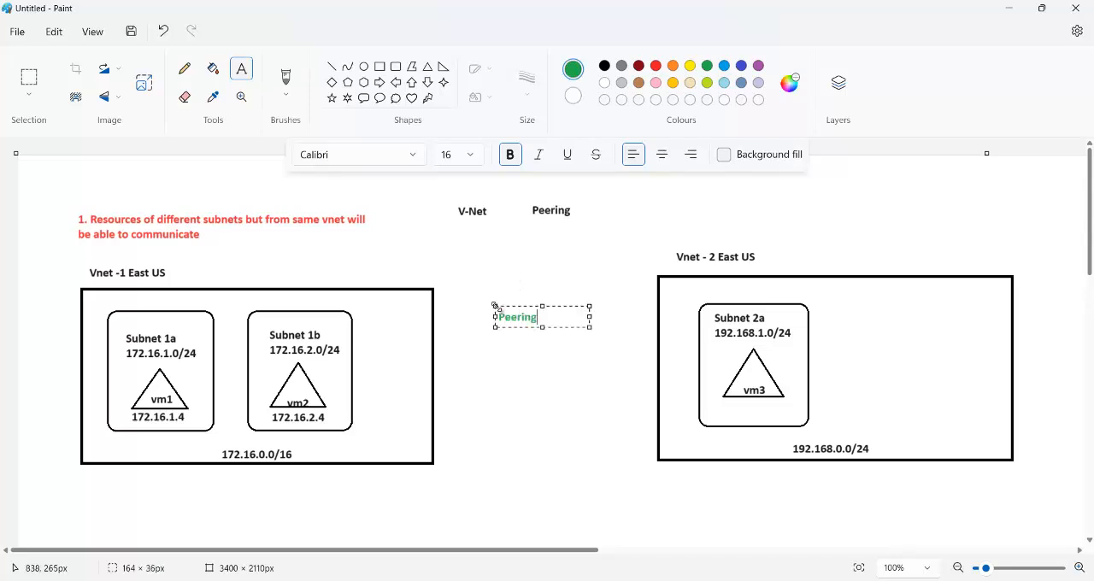
pyautogui.click(548, 271)
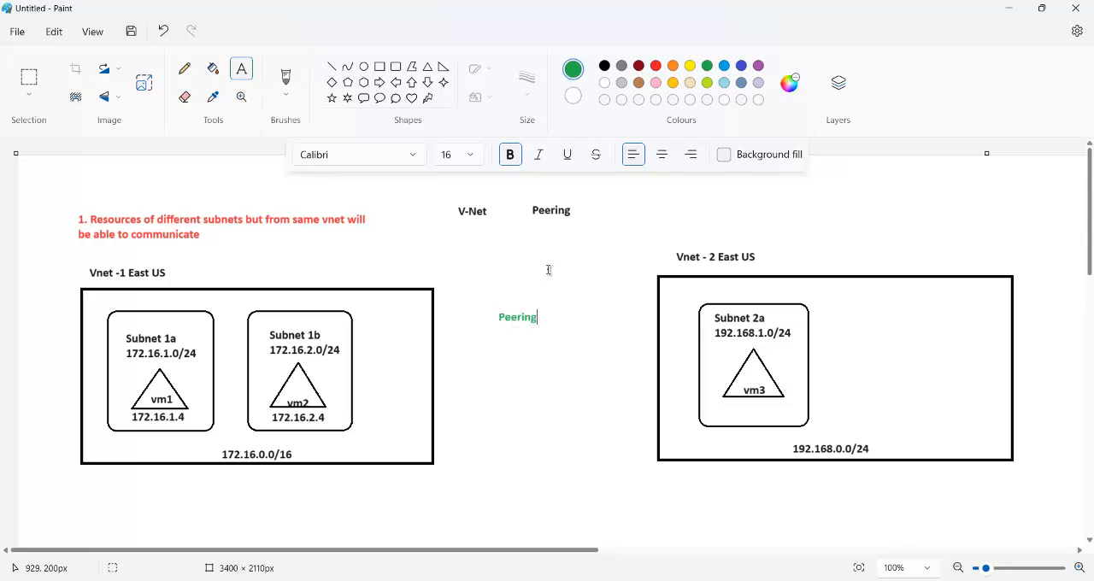
# Step: Draw a green right-pointing block arrow from the right edge of the Vnet -1 box, just below the green "Peering" text
pyautogui.click(378, 83)
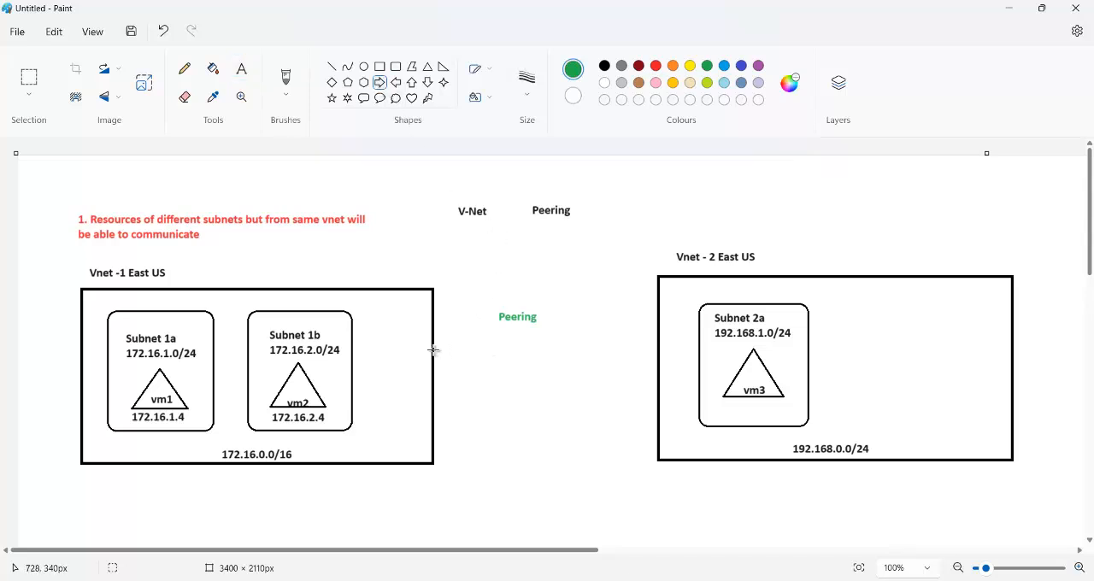
pyautogui.moveTo(434, 349); pyautogui.dragTo(516, 385)
pyautogui.click(653, 346)
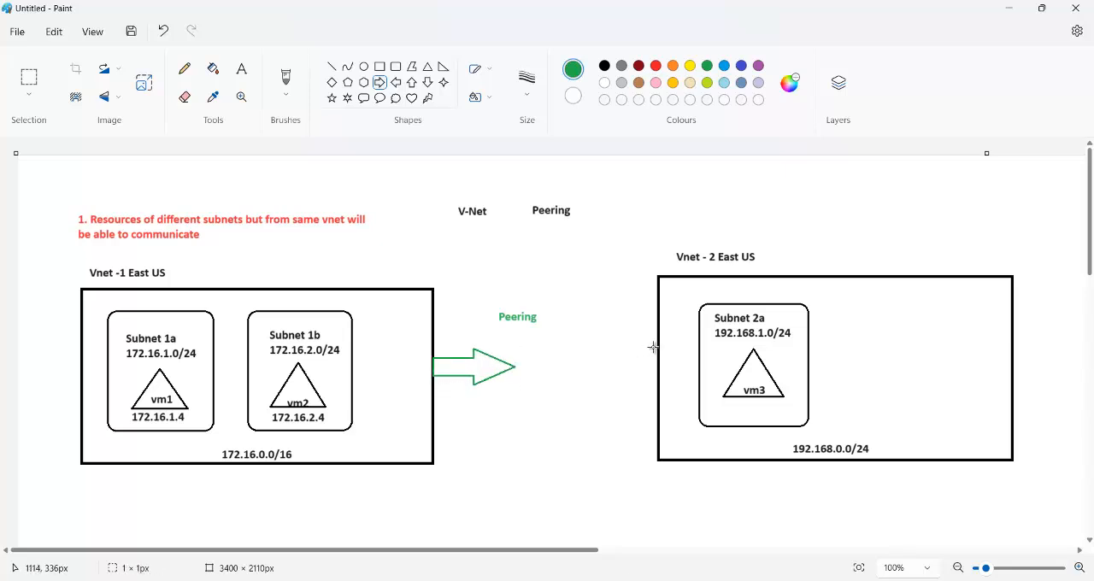
pyautogui.moveTo(655, 344); pyautogui.dragTo(609, 363)
pyautogui.hotkey('ctrl', 'z')
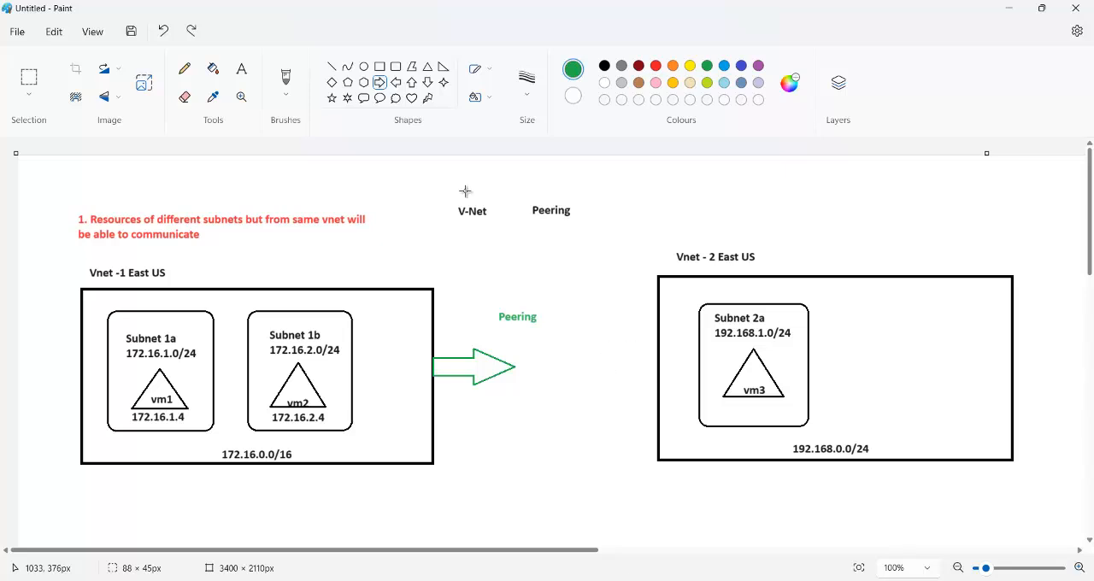
# Step: Draw a green left-pointing block arrow from the left edge of the Vnet - 2 box toward the existing arrow
pyautogui.click(396, 83)
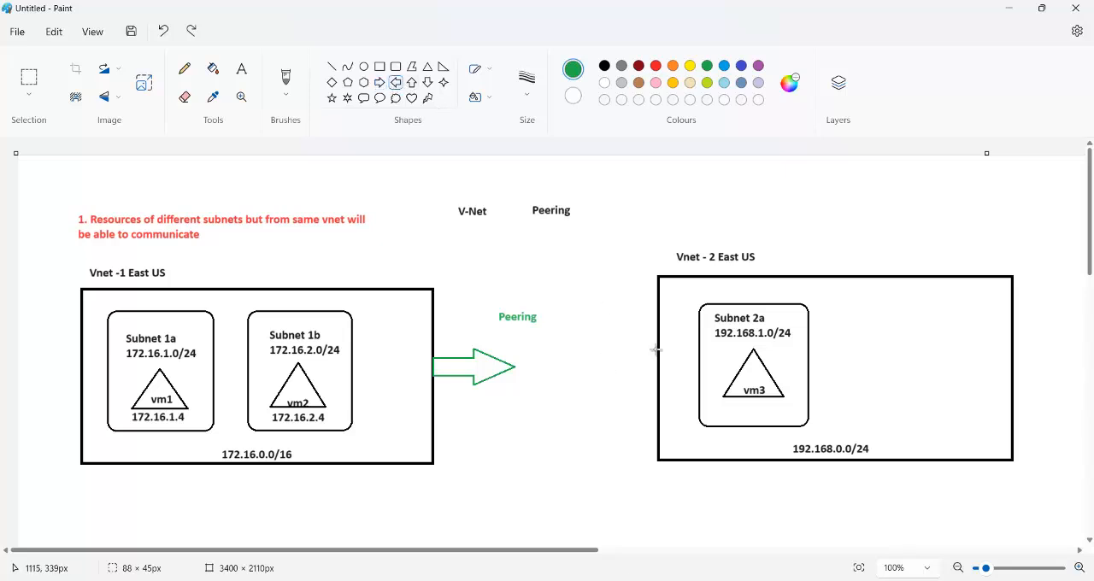
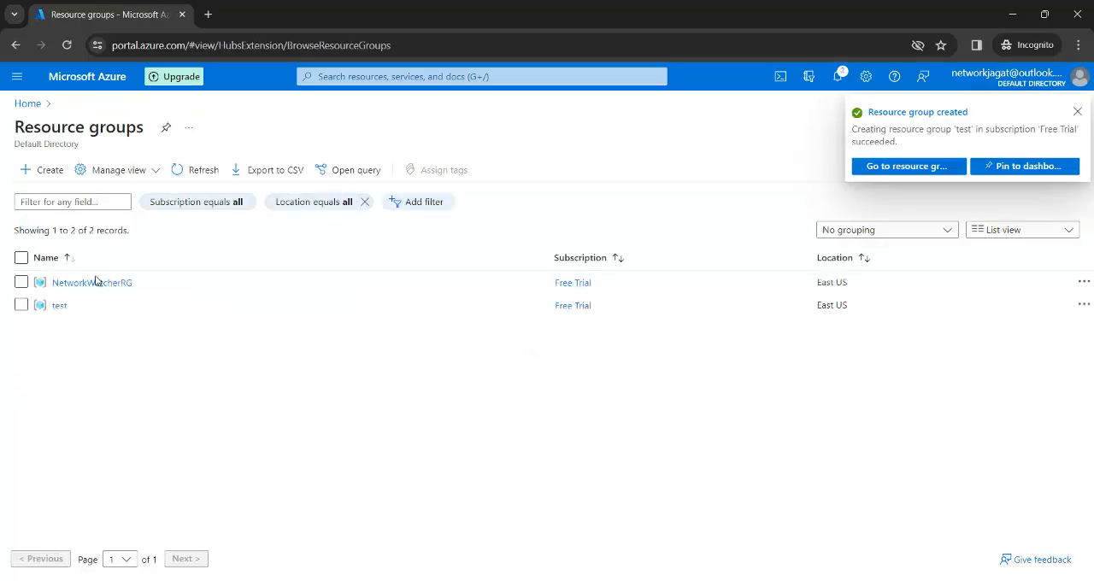
# Step: Start creating a virtual network in the test resource group and name it vnet1
pyautogui.click(18, 76)
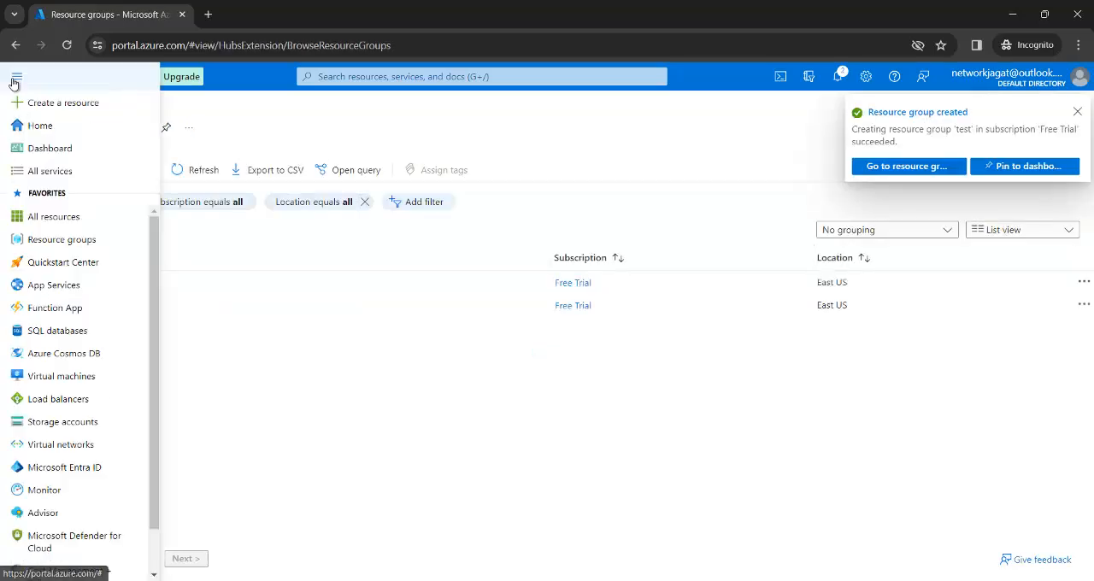
pyautogui.click(71, 453)
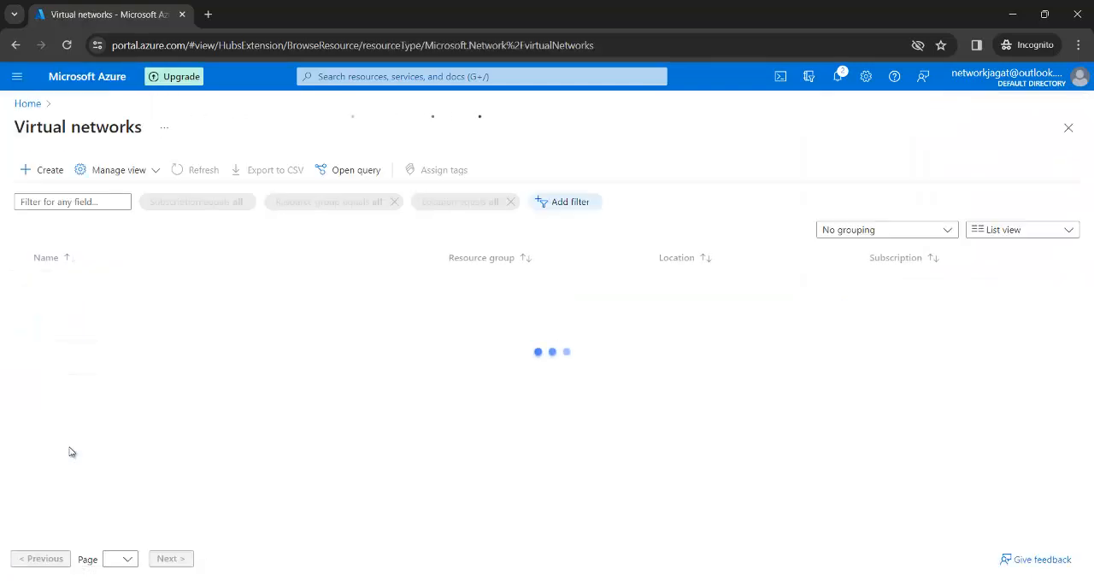
pyautogui.click(50, 171)
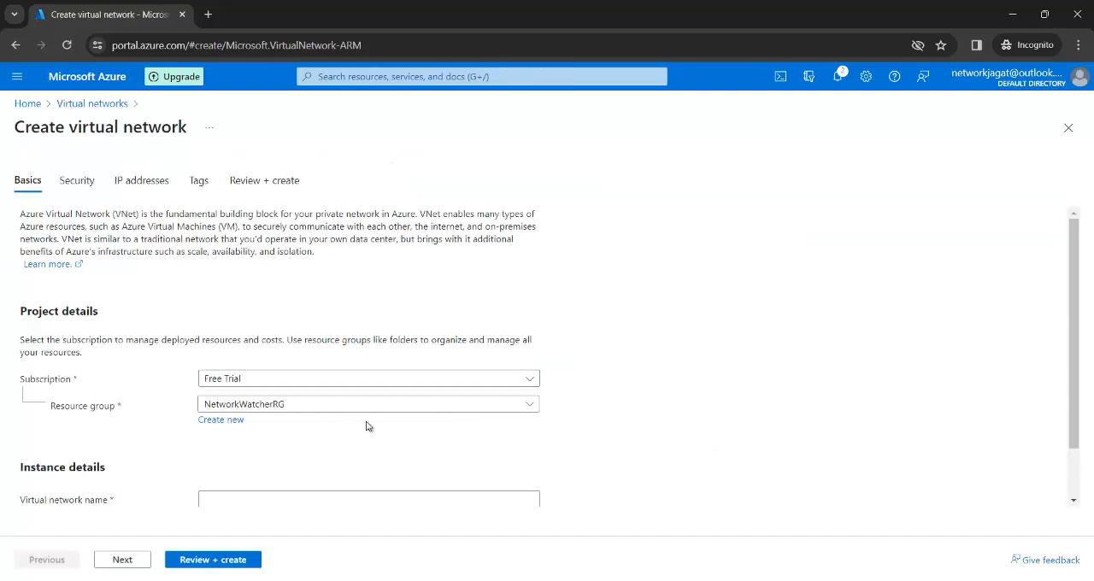
pyautogui.click(379, 407)
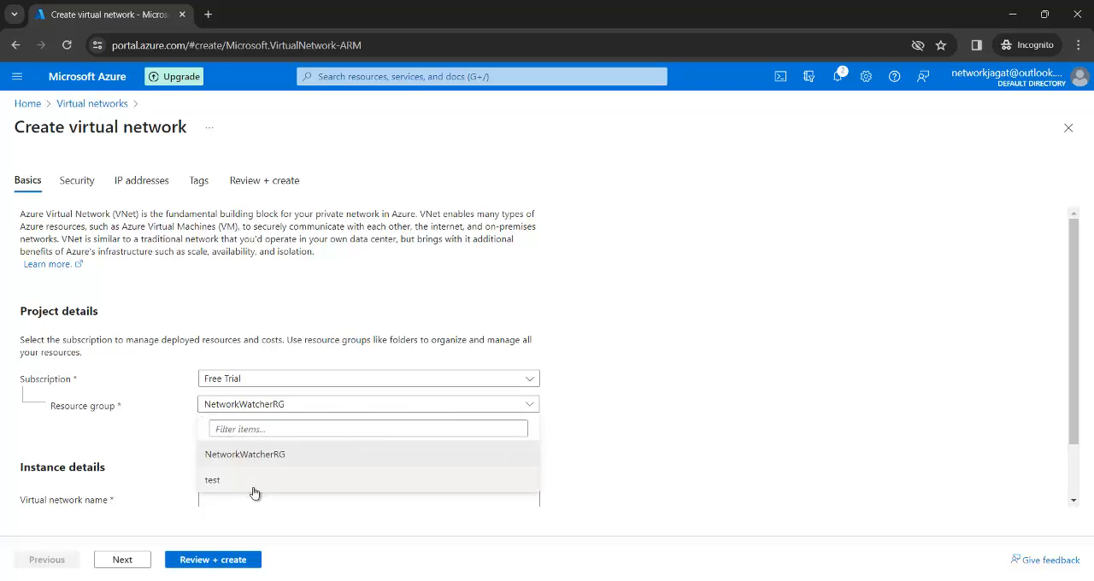
pyautogui.click(254, 492)
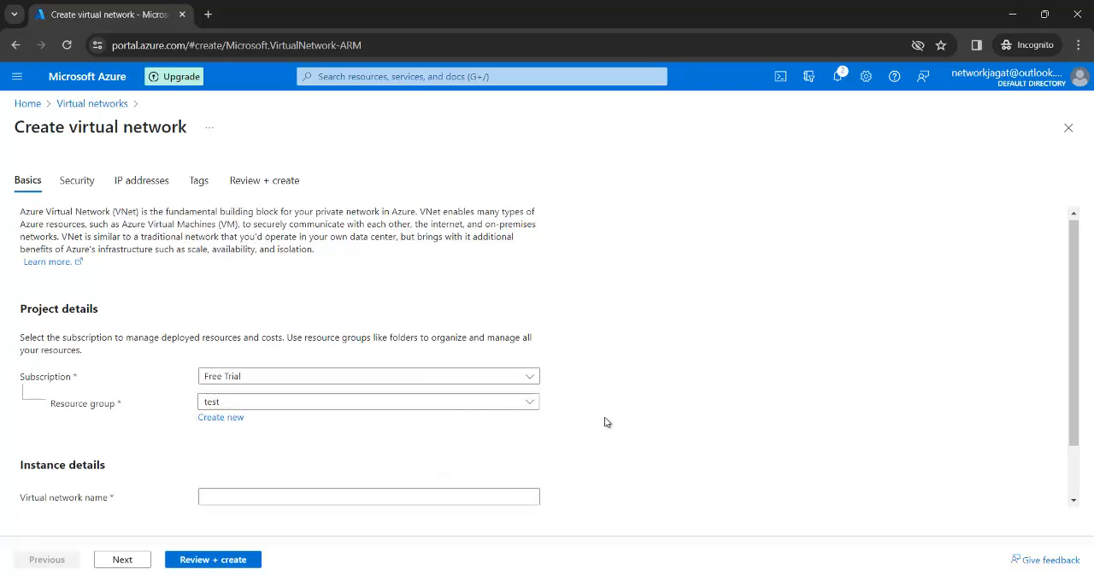
pyautogui.scroll(-2, 605, 423)
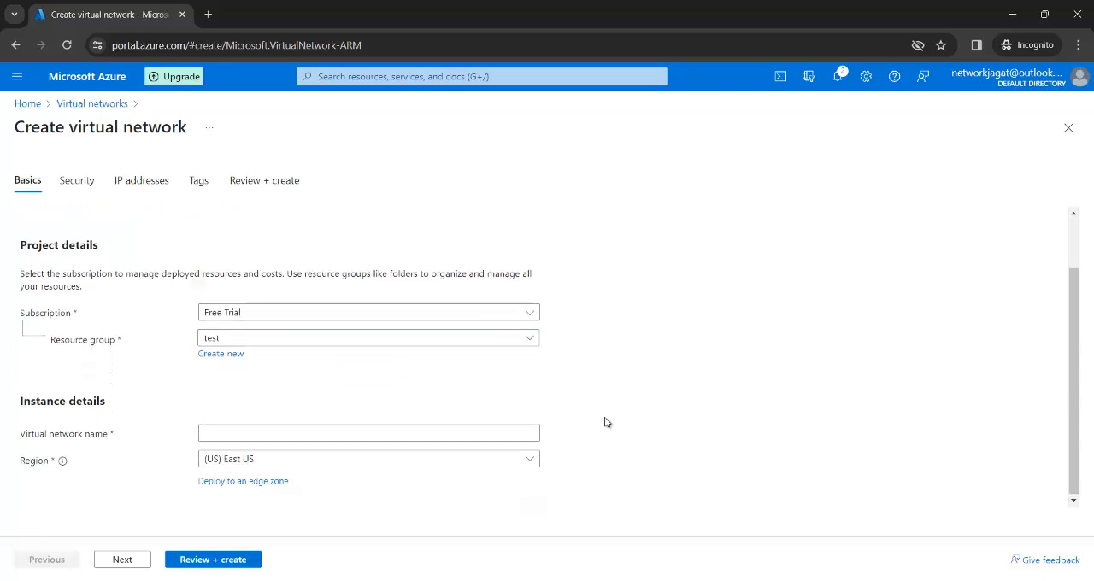
pyautogui.click(460, 428)
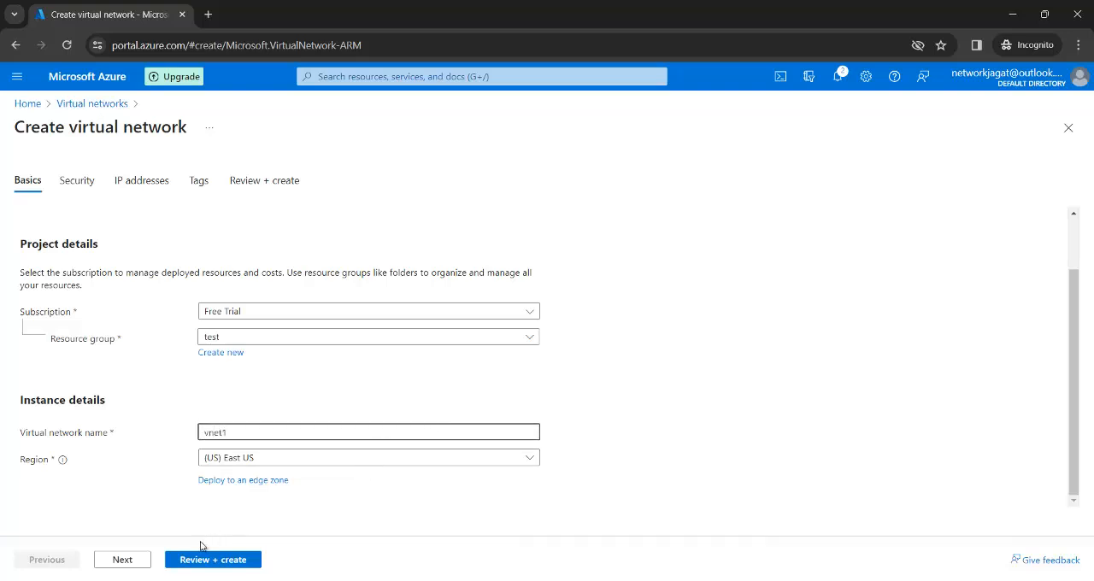
# Step: Set vnet1's IPv4 address space to start at 172.16.0.0 and delete the default subnet
pyautogui.click(122, 560)
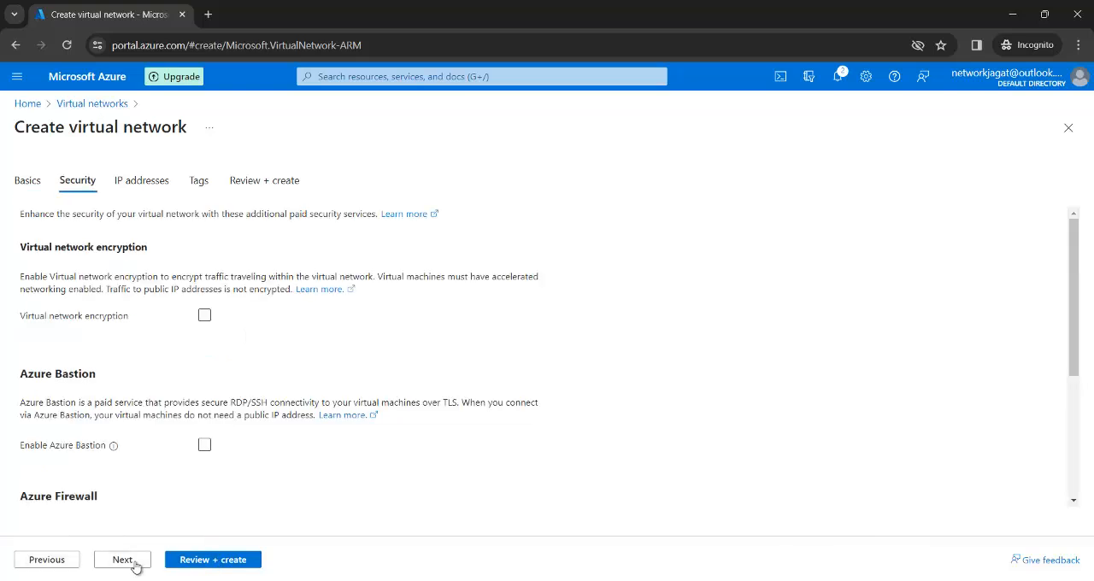
pyautogui.click(132, 563)
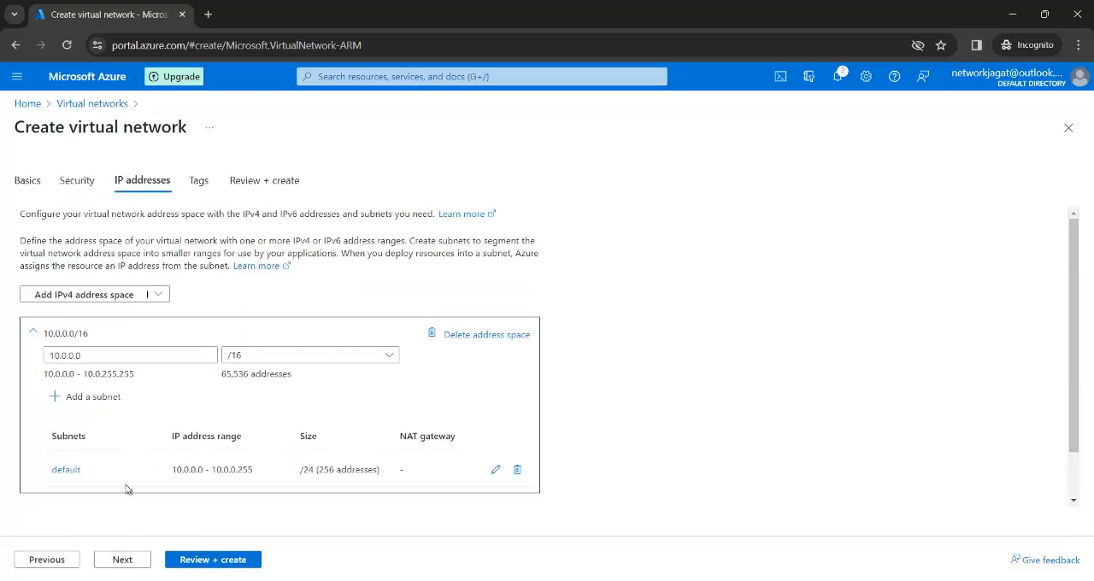
pyautogui.click(107, 356)
pyautogui.press('BackSpace')
pyautogui.press('BackSpace')
pyautogui.press('BackSpace')
pyautogui.press('BackSpace')
pyautogui.press('BackSpace')
pyautogui.press('BackSpace')
pyautogui.press('BackSpace')
pyautogui.press('BackSpace')
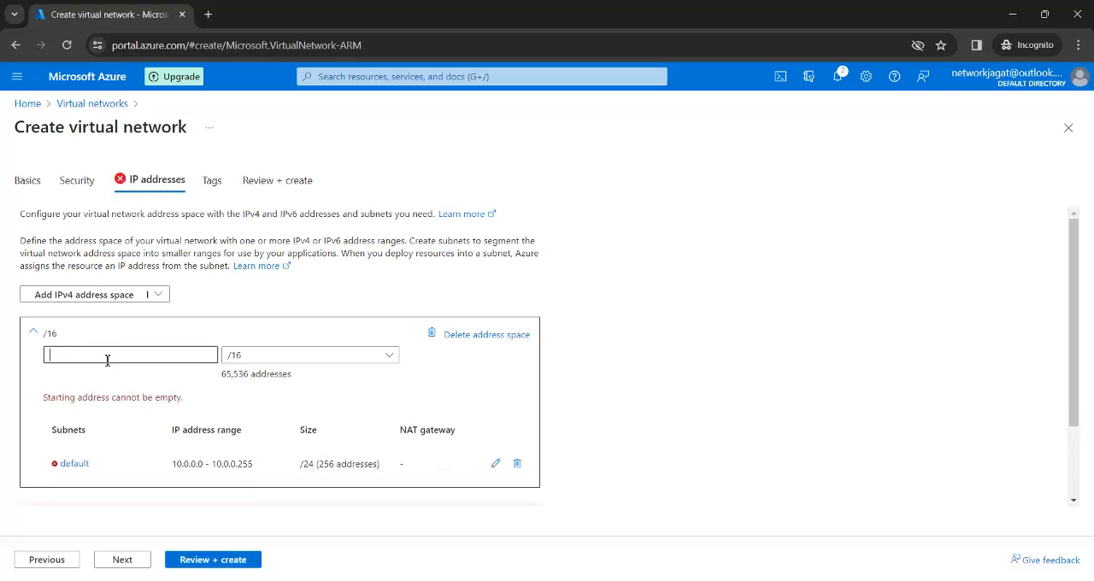
pyautogui.write('172.16.0.0')
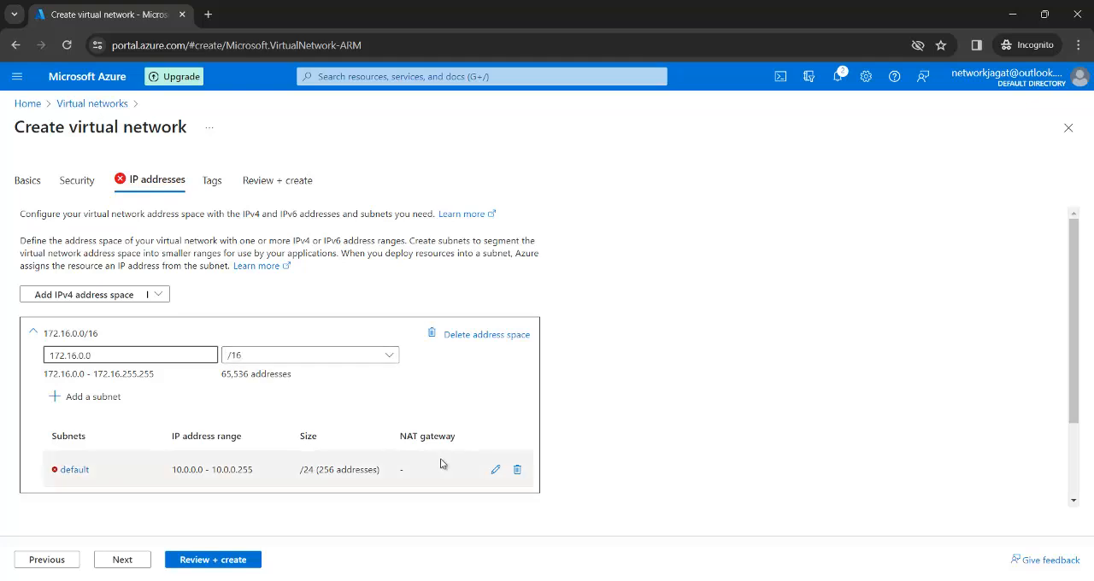
pyautogui.click(517, 471)
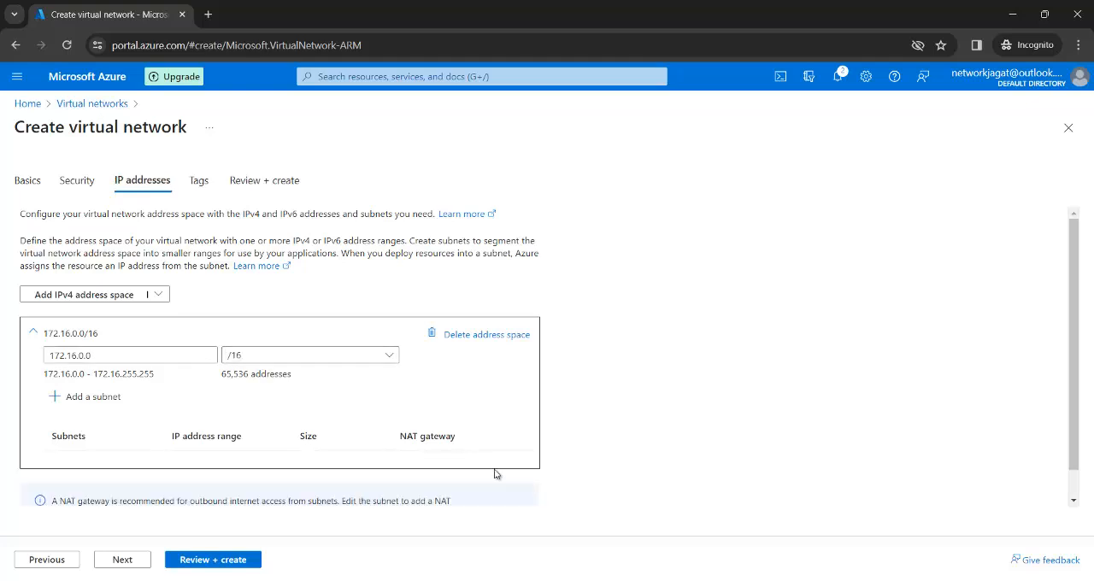
# Step: Add a subnet named subnet1a with starting address 172.16.1.0 to the vnet1 address space
pyautogui.click(112, 400)
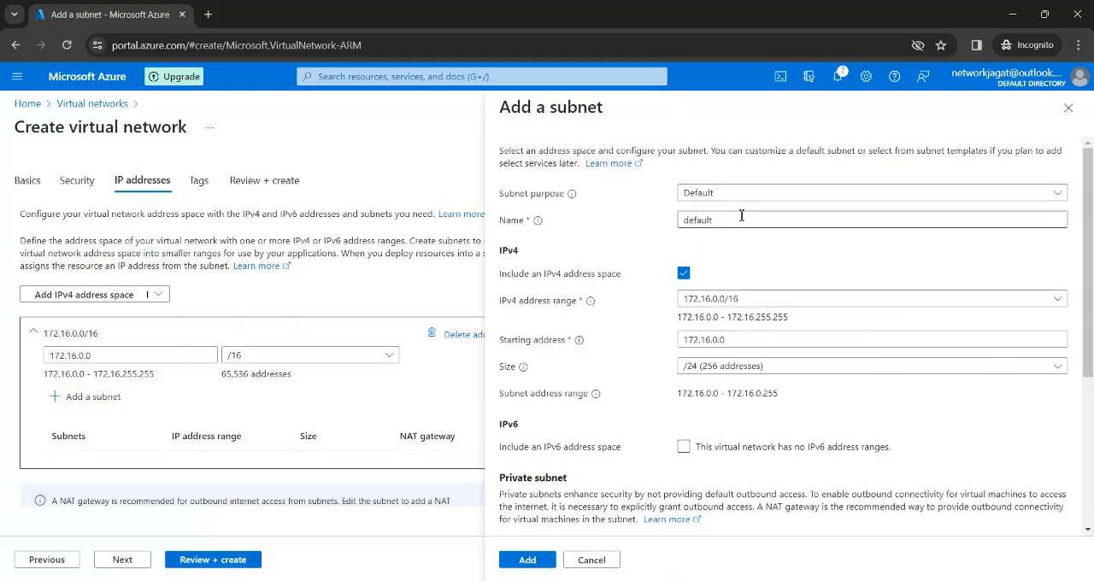
pyautogui.click(737, 220)
pyautogui.press('BackSpace')
pyautogui.press('BackSpace')
pyautogui.press('BackSpace')
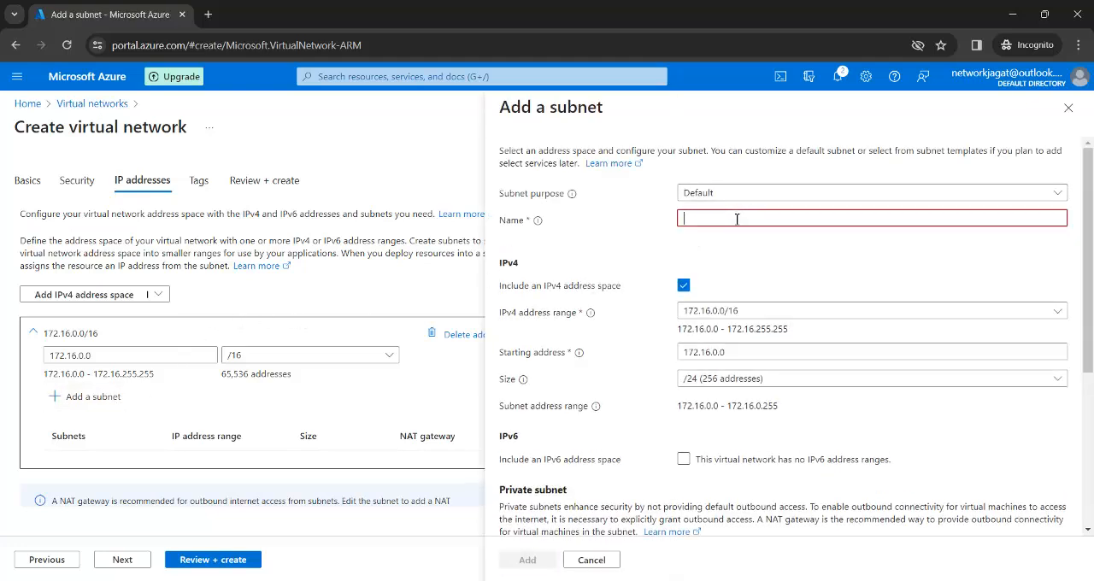
pyautogui.write('subnet1a')
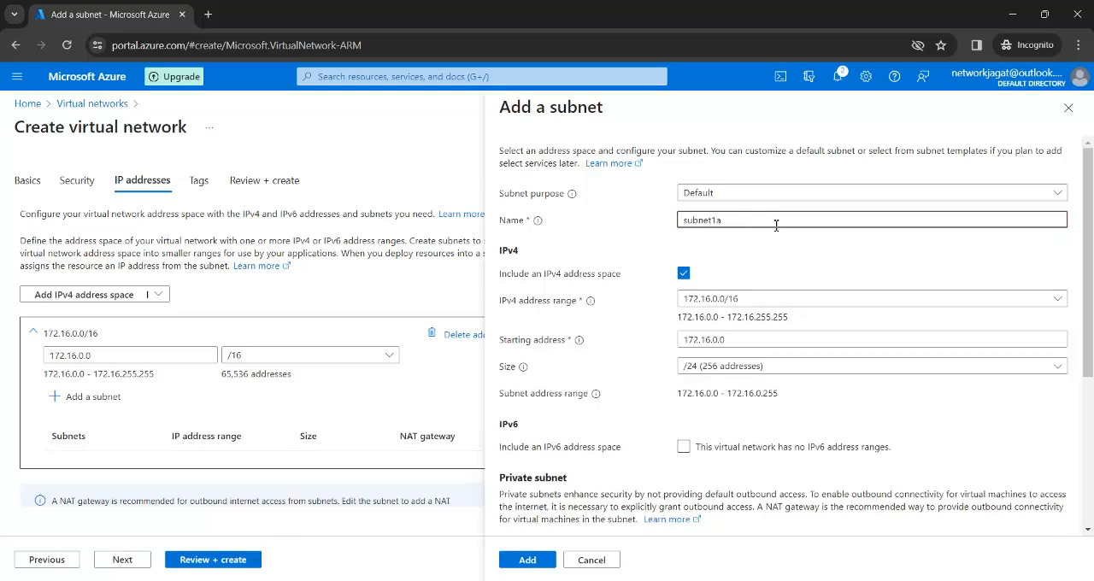
pyautogui.click(752, 343)
pyautogui.press('BackSpace')
pyautogui.press('BackSpace')
pyautogui.press('BackSpace')
pyautogui.write('1')
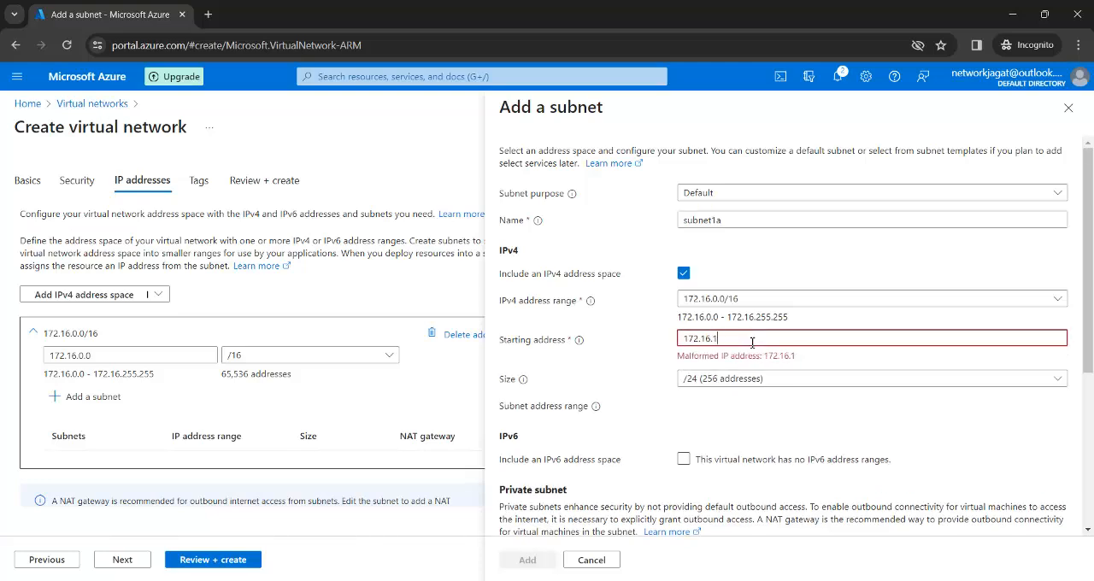
pyautogui.write('.0')
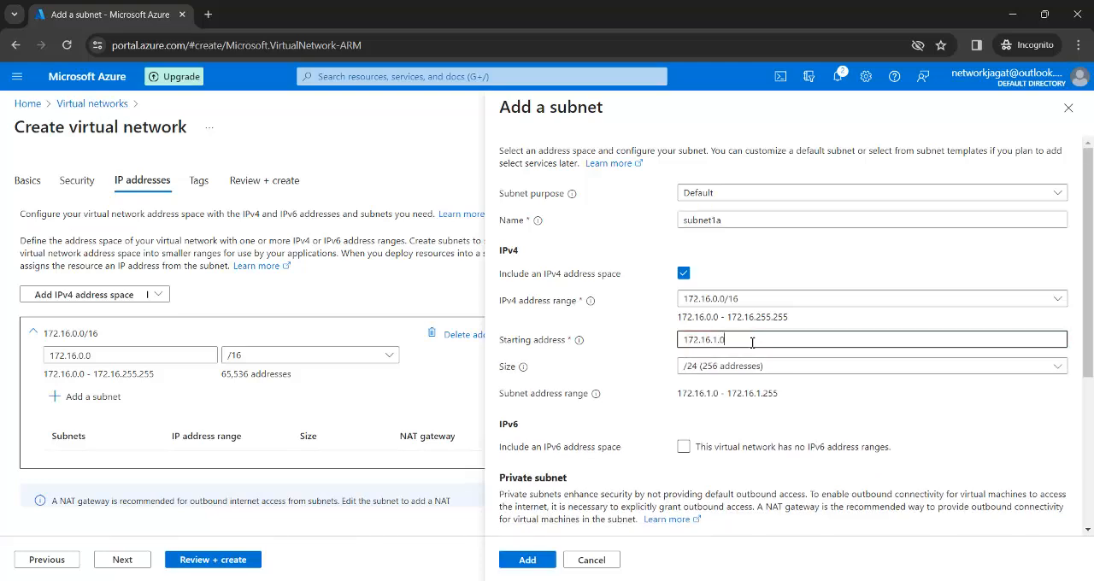
pyautogui.click(530, 560)
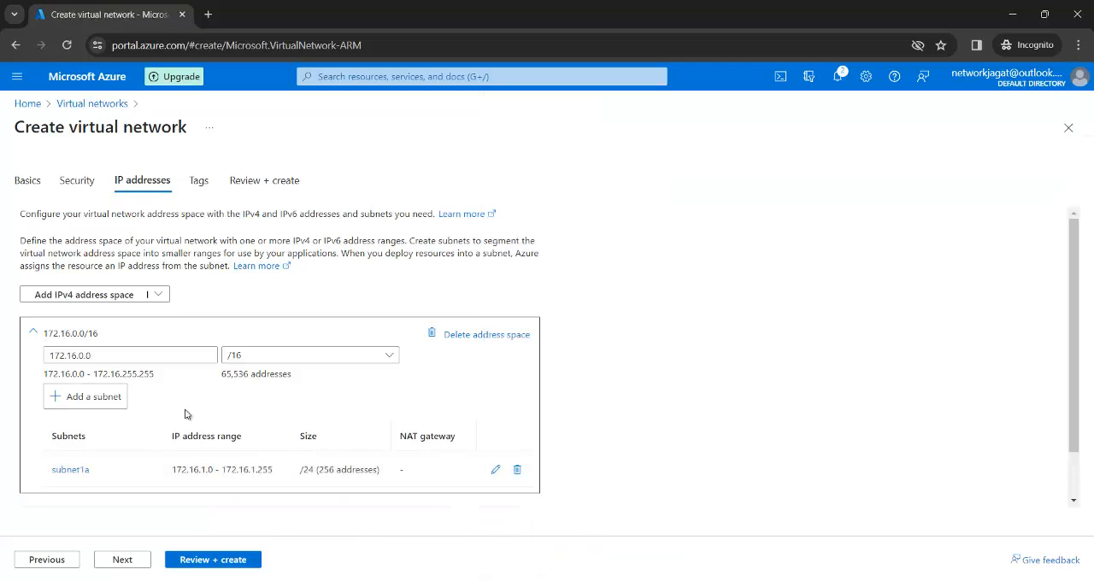
# Step: Add a second subnet named subnet1b with starting address 172.16.2.0 to the vnet1 address space
pyautogui.click(116, 403)
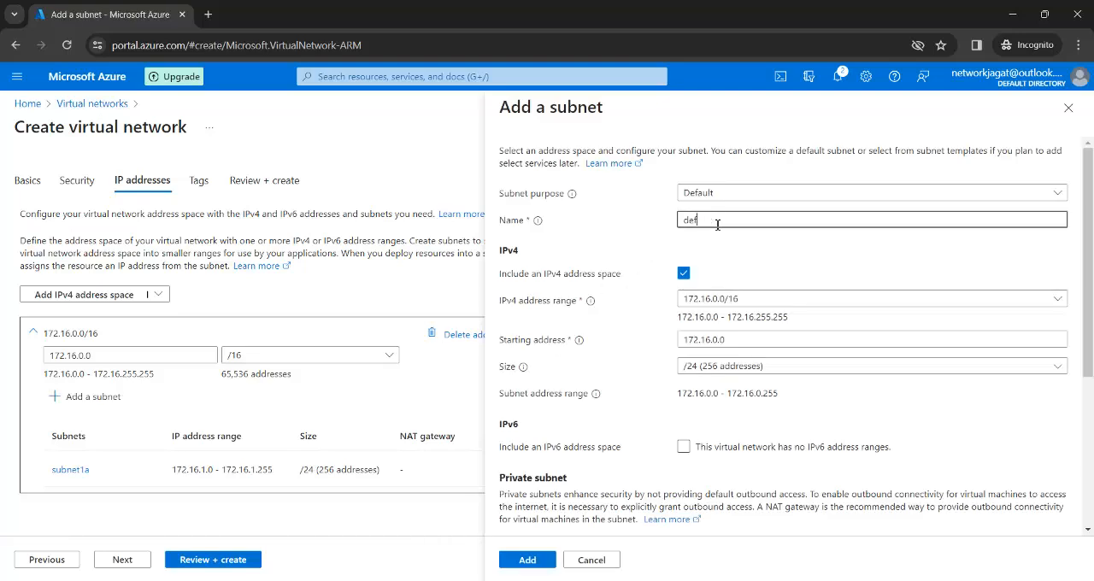
pyautogui.press('BackSpace')
pyautogui.press('BackSpace')
pyautogui.press('BackSpace')
pyautogui.write('subnet')
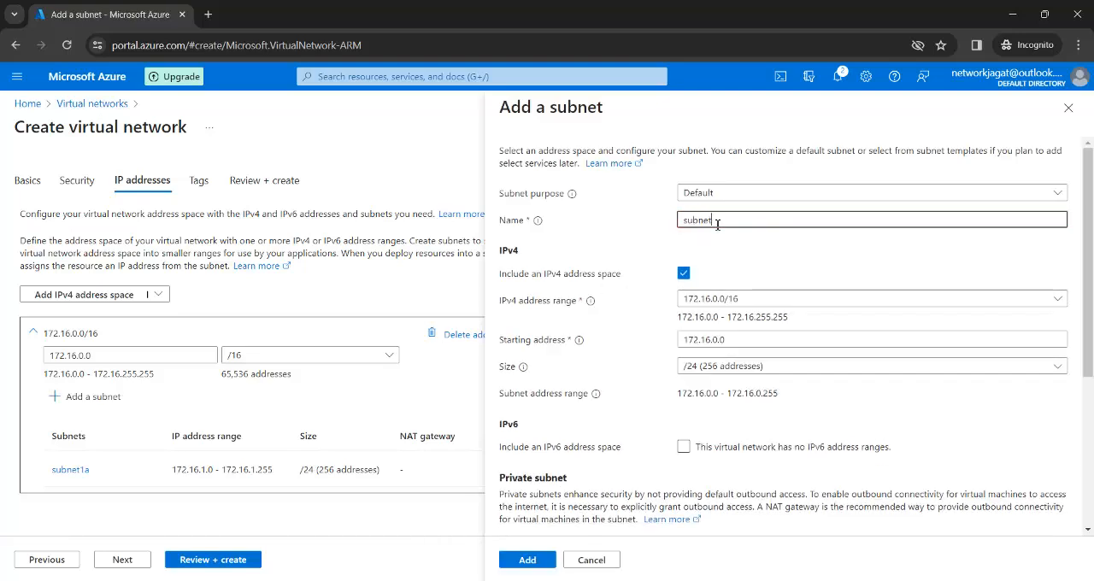
pyautogui.write('1b')
pyautogui.click(737, 340)
pyautogui.press('BackSpace')
pyautogui.press('BackSpace')
pyautogui.press('BackSpace')
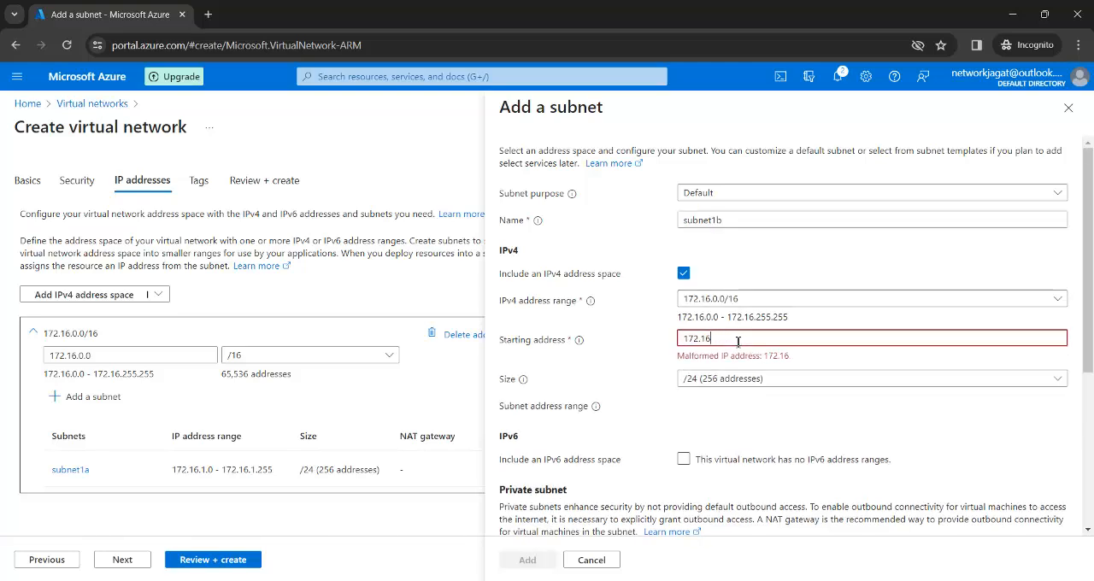
pyautogui.write('2.0')
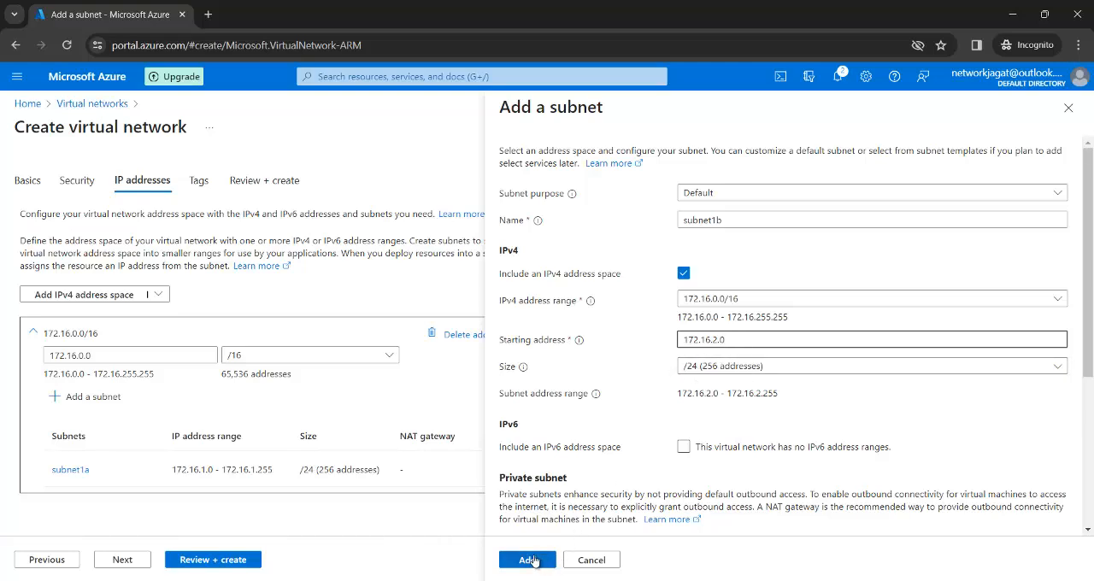
pyautogui.click(537, 561)
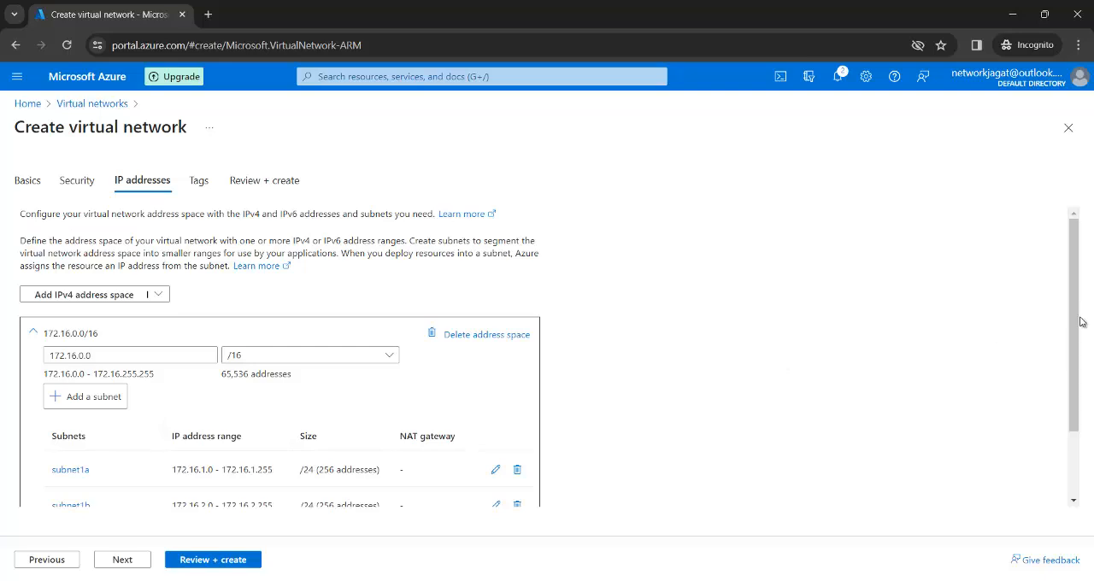
# Step: Review the vnet1 configuration with its two subnets and create the virtual network
pyautogui.moveTo(1076, 320); pyautogui.dragTo(1075, 368)
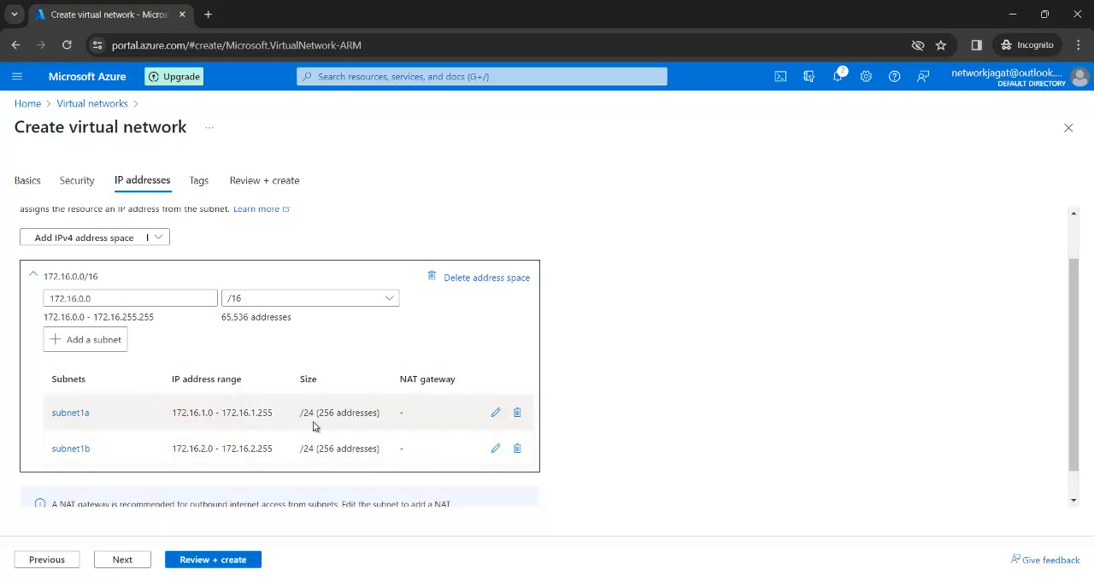
pyautogui.click(207, 564)
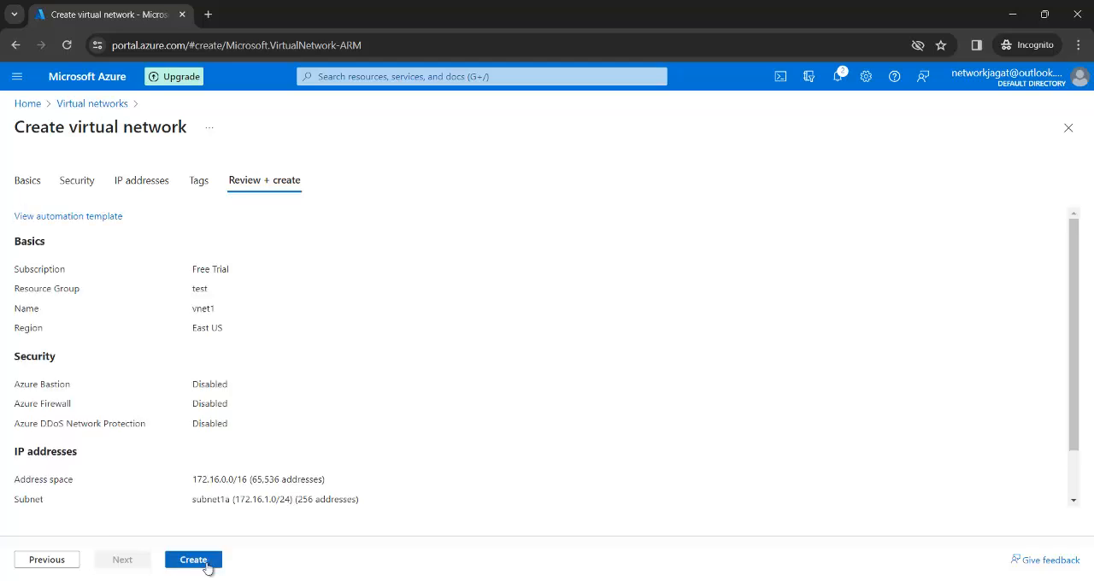
pyautogui.click(207, 564)
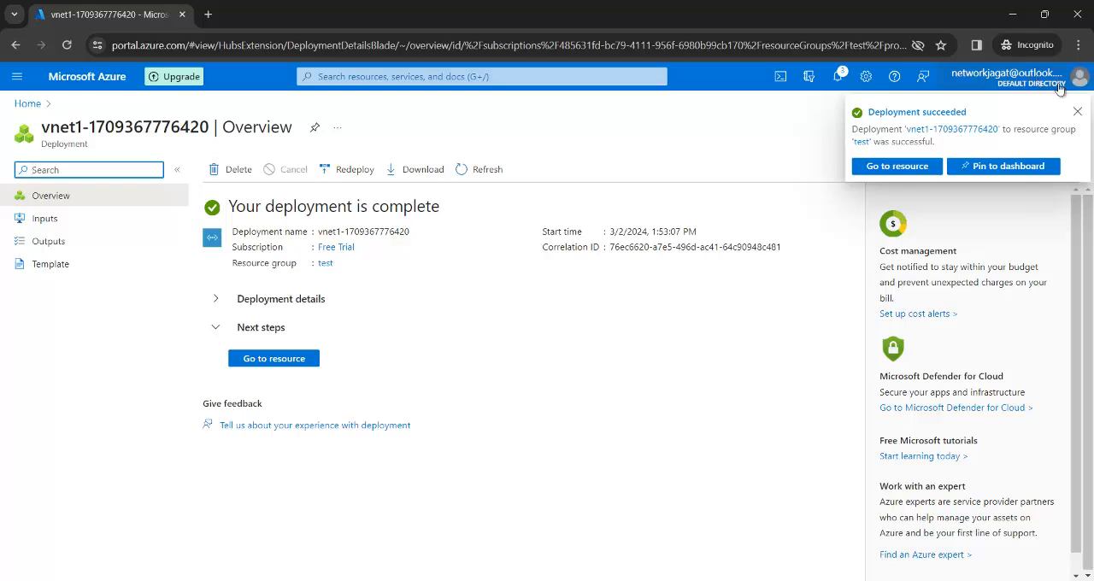
# Step: Start creating another virtual network in the test resource group and name it vnet2
pyautogui.click(26, 105)
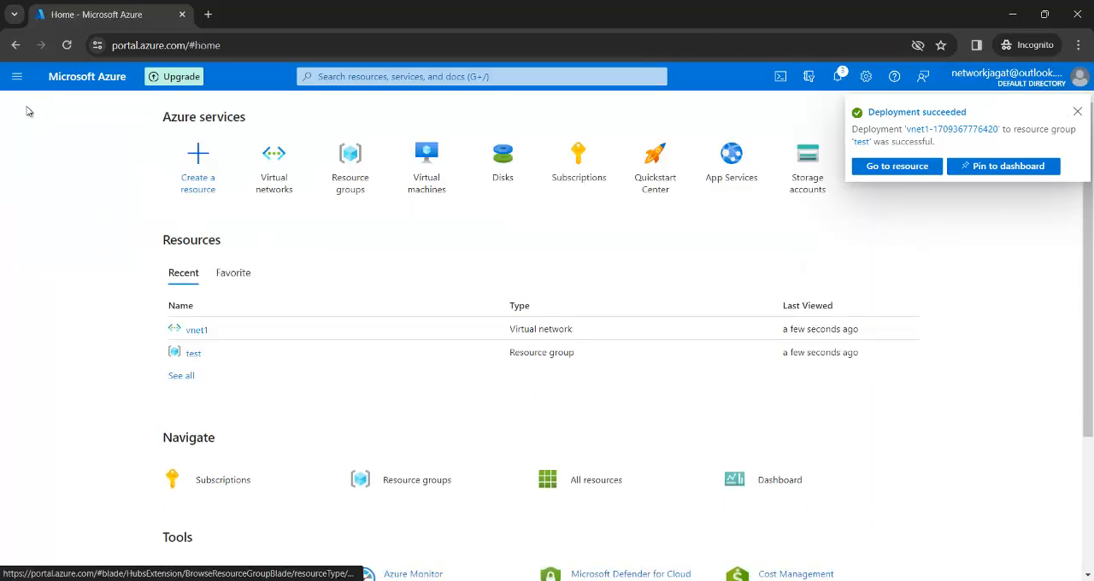
pyautogui.click(288, 183)
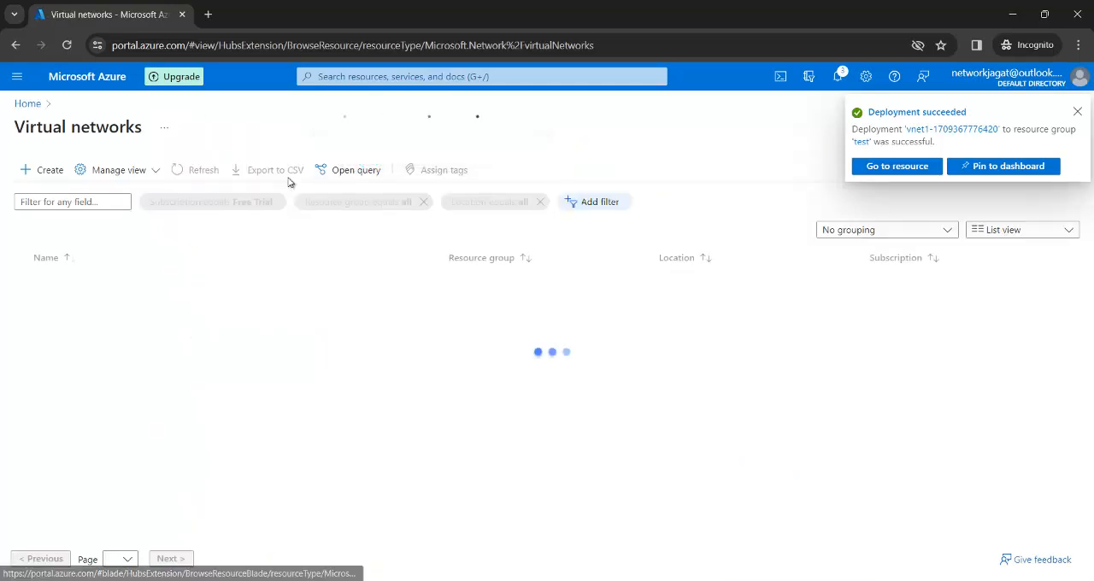
pyautogui.click(58, 174)
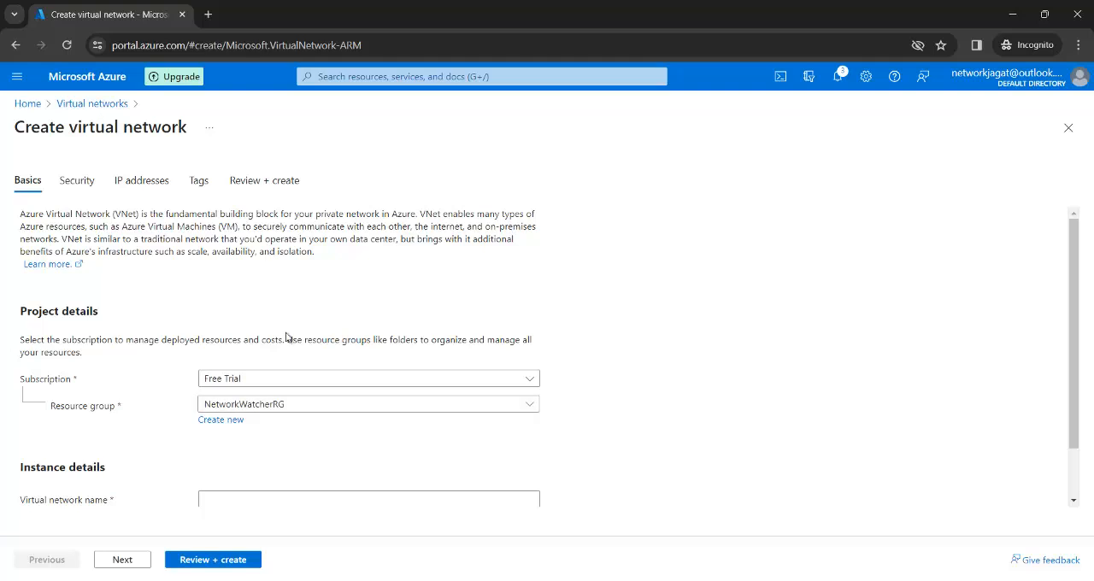
pyautogui.click(500, 408)
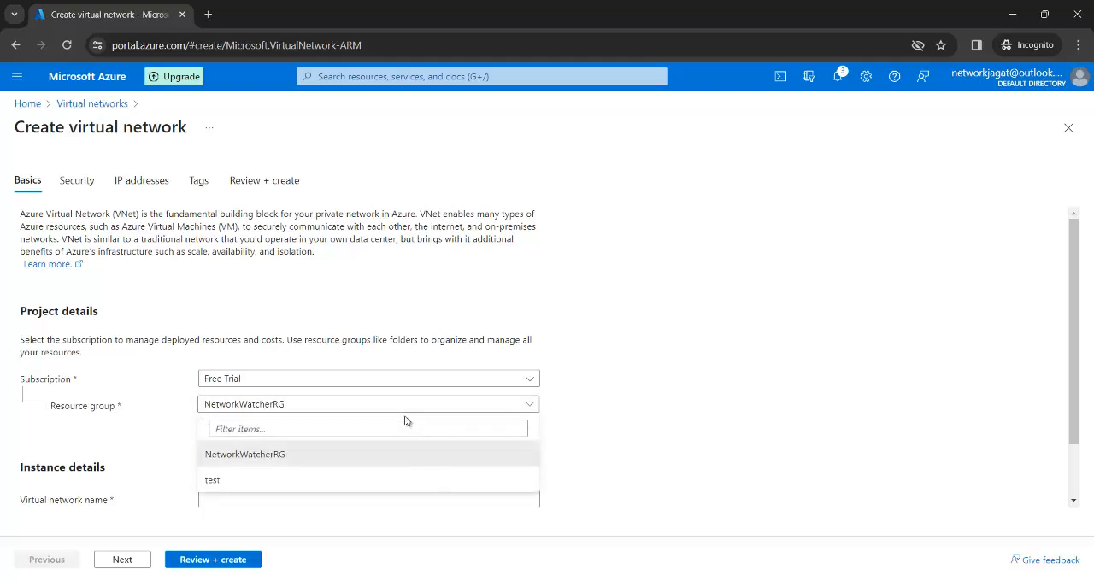
pyautogui.click(295, 483)
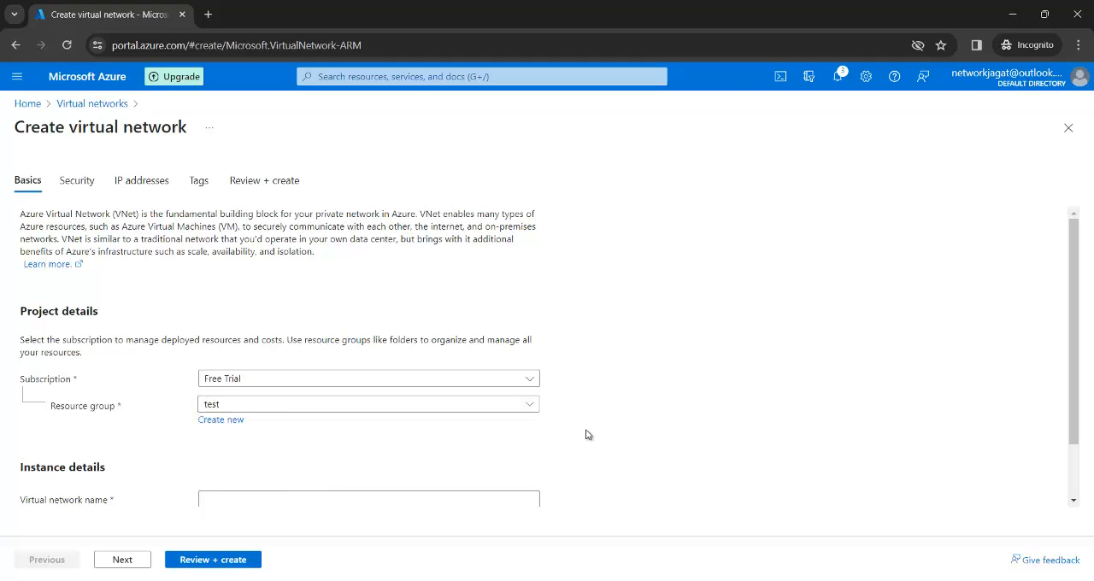
pyautogui.scroll(-1, 586, 435)
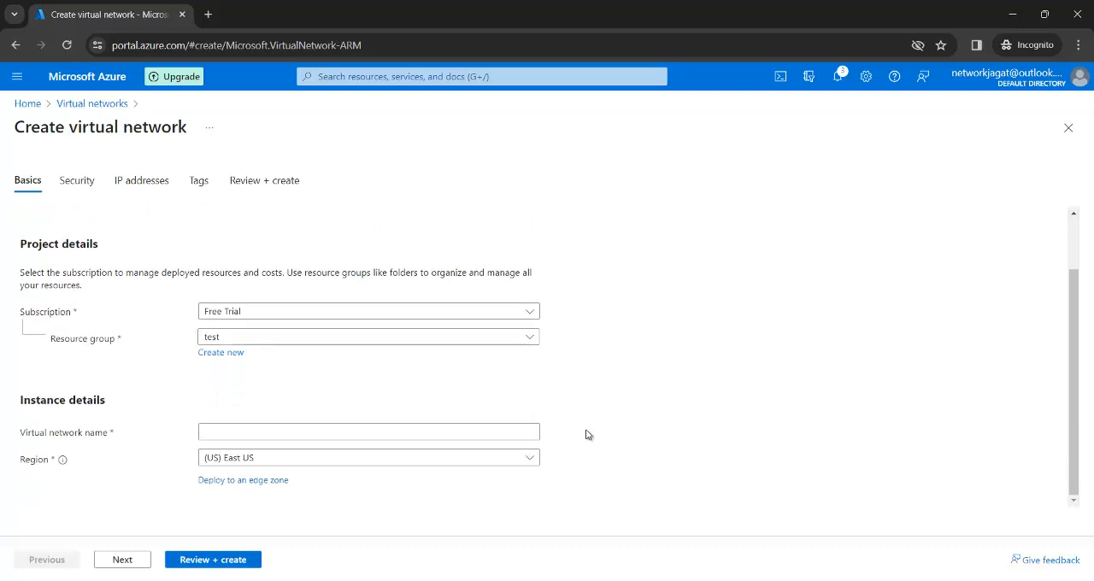
pyautogui.click(499, 435)
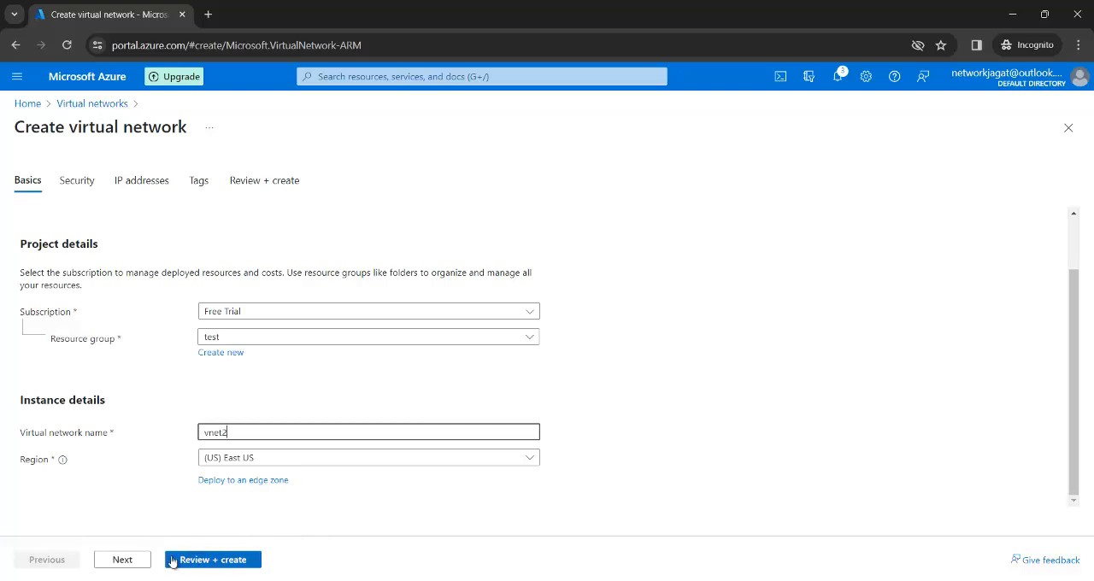
# Step: Set the vnet2 IPv4 address space to 192.168.0.0 and delete its default subnet
pyautogui.click(130, 560)
pyautogui.click(133, 559)
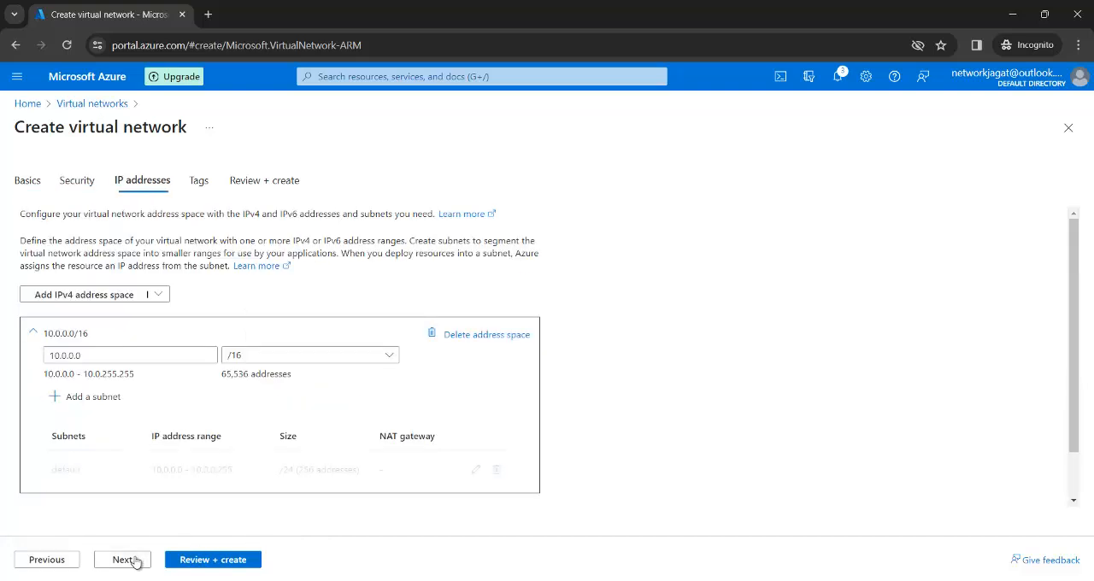
pyautogui.click(101, 358)
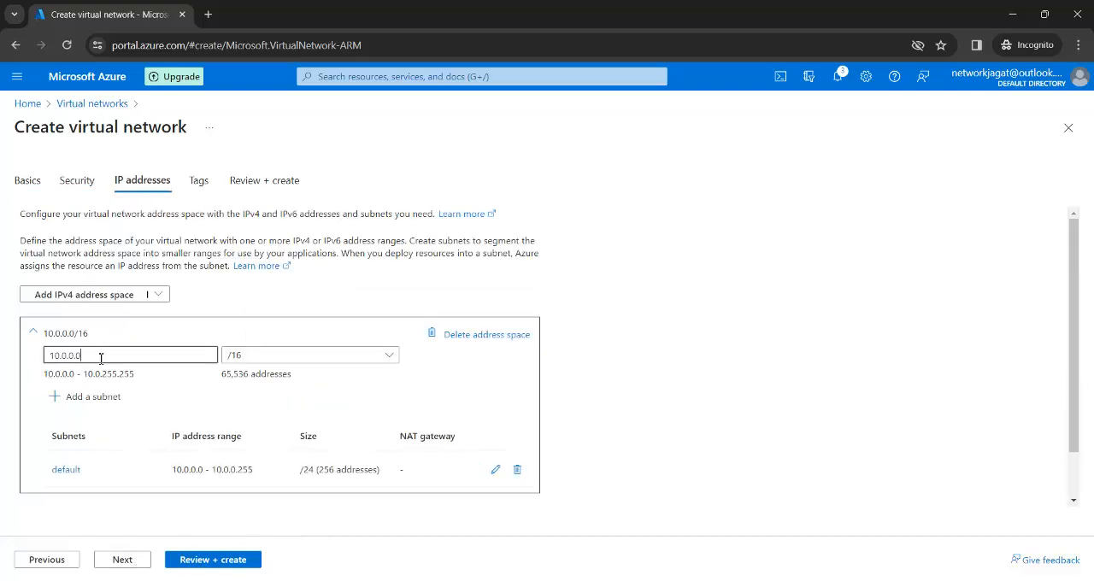
pyautogui.press('BackSpace')
pyautogui.press('BackSpace')
pyautogui.press('BackSpace')
pyautogui.press('BackSpace')
pyautogui.press('BackSpace')
pyautogui.press('BackSpace')
pyautogui.press('BackSpace')
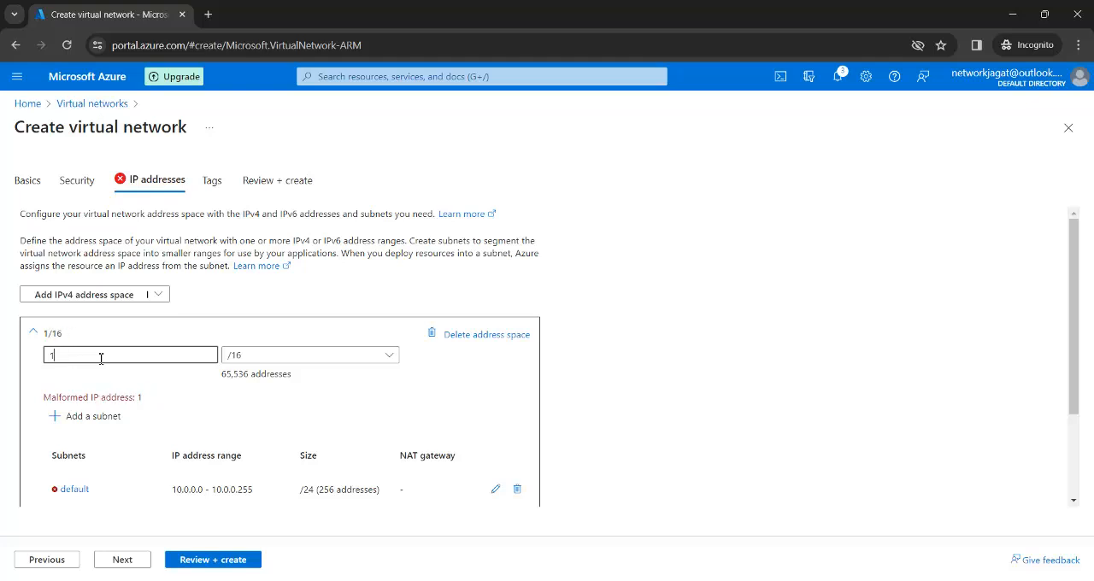
pyautogui.write('92.168.')
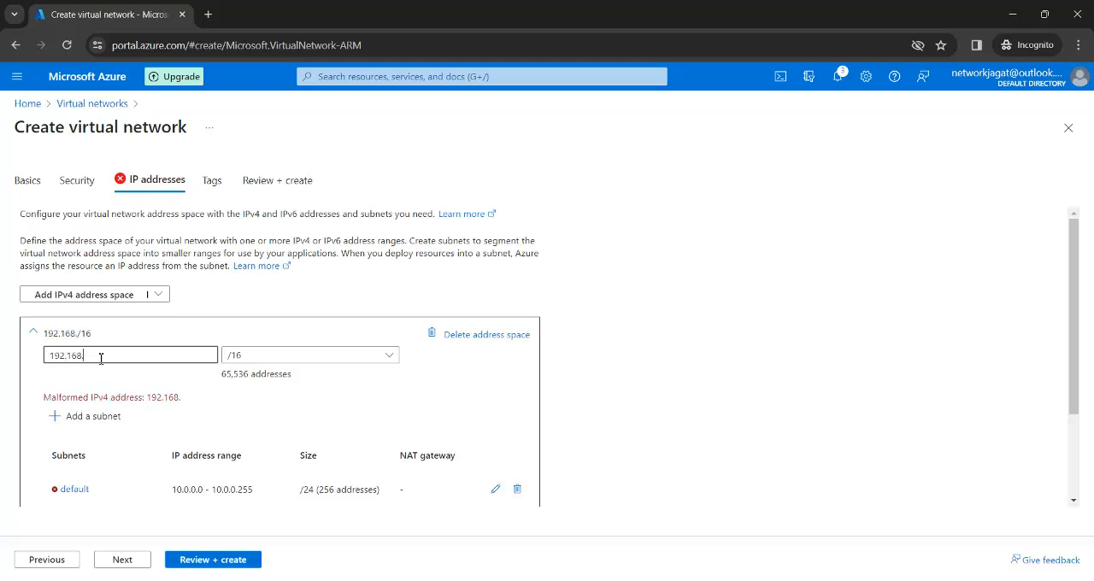
pyautogui.write('0.0')
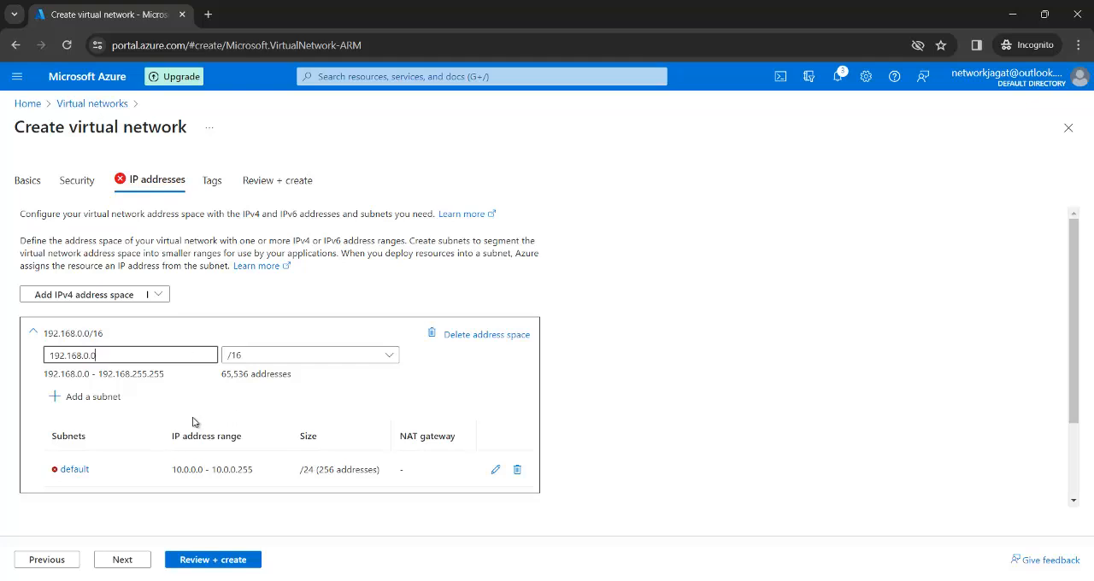
pyautogui.click(517, 469)
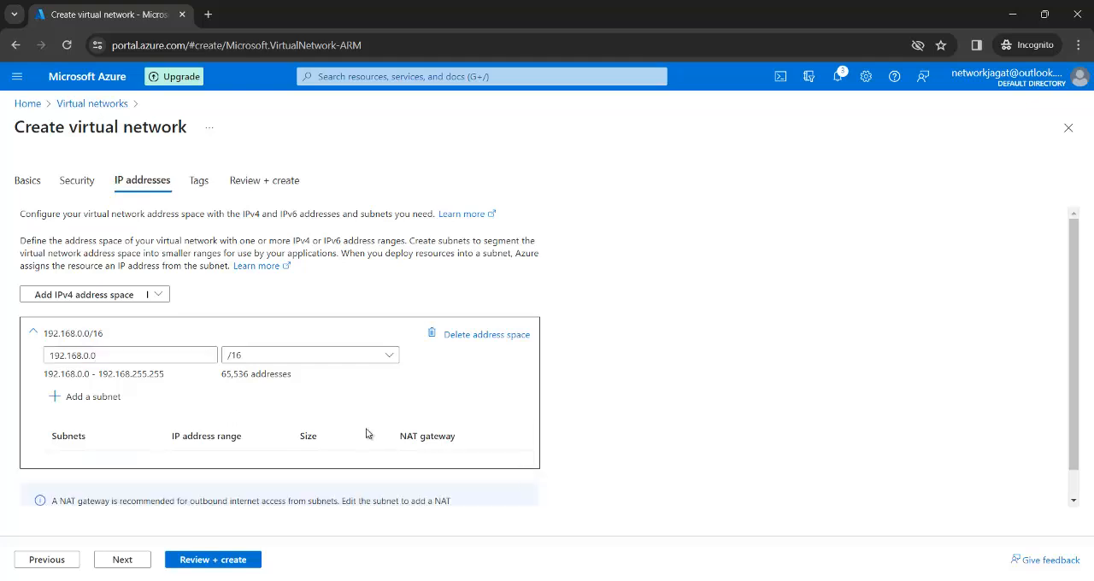
# Step: Add a subnet named subnet2a with starting address 192.168.1.0 to the vnet2 address space
pyautogui.click(110, 405)
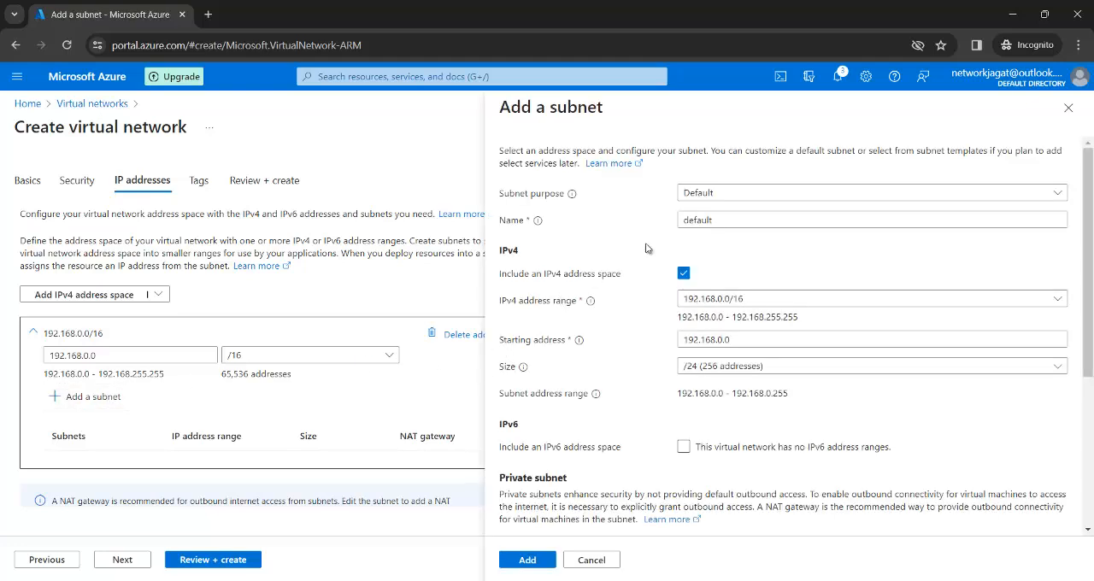
pyautogui.click(732, 225)
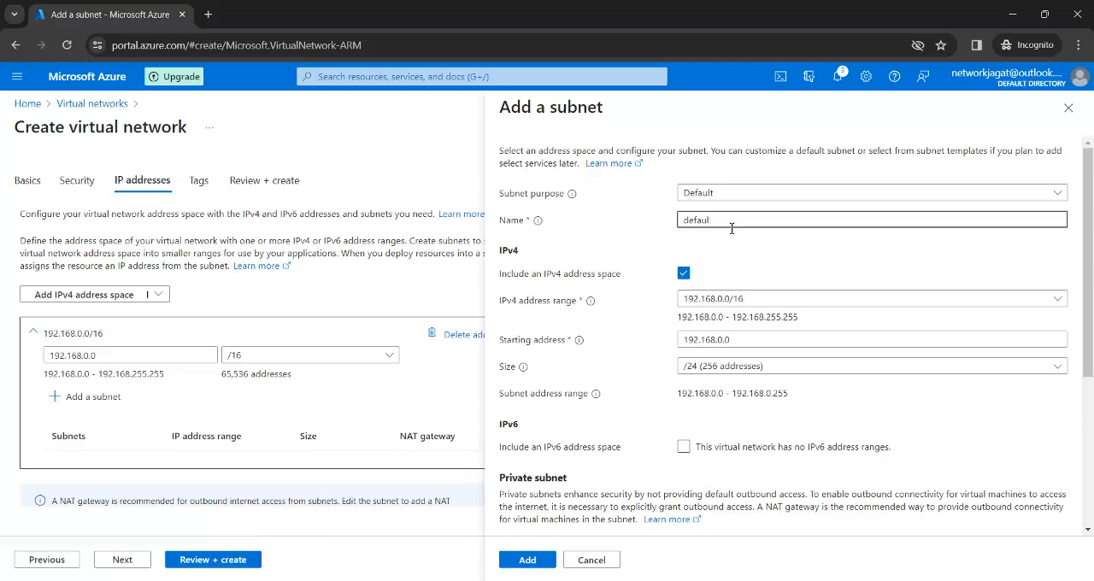
pyautogui.press('BackSpace')
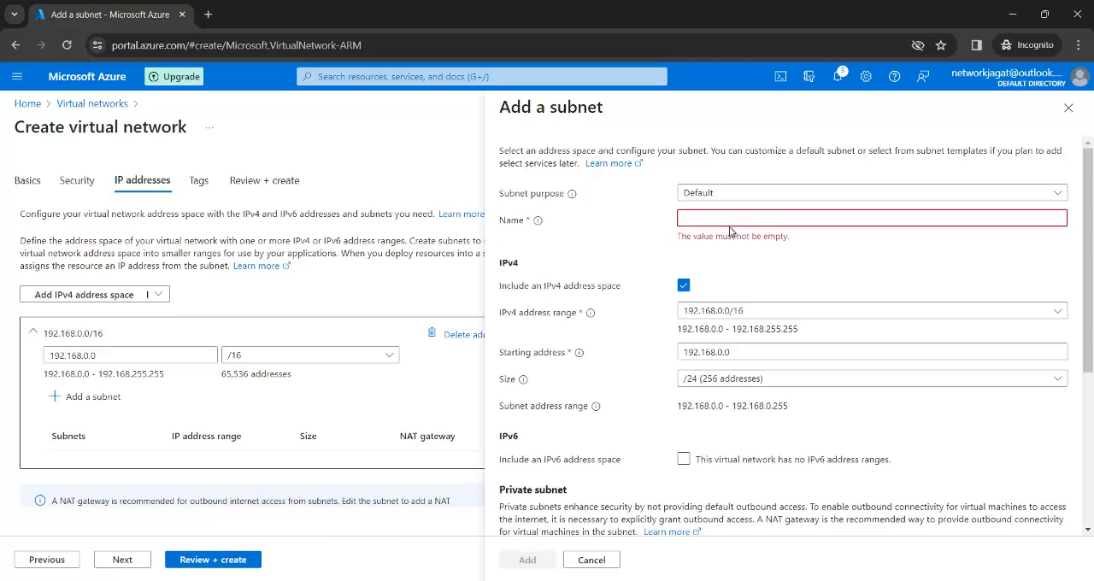
pyautogui.write('subnet')
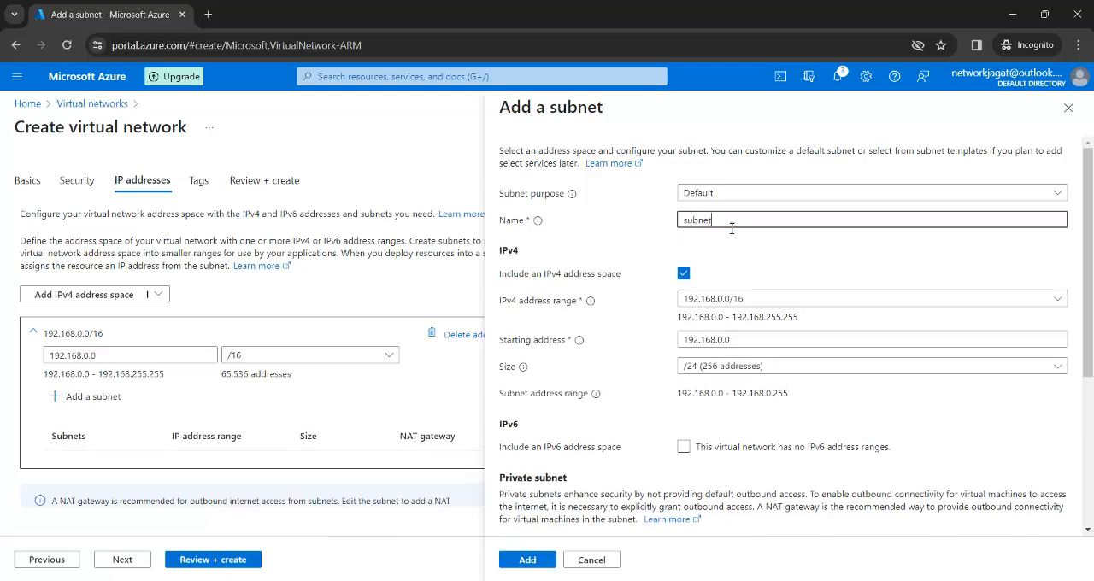
pyautogui.write('2')
pyautogui.click(760, 342)
pyautogui.press('BackSpace')
pyautogui.press('BackSpace')
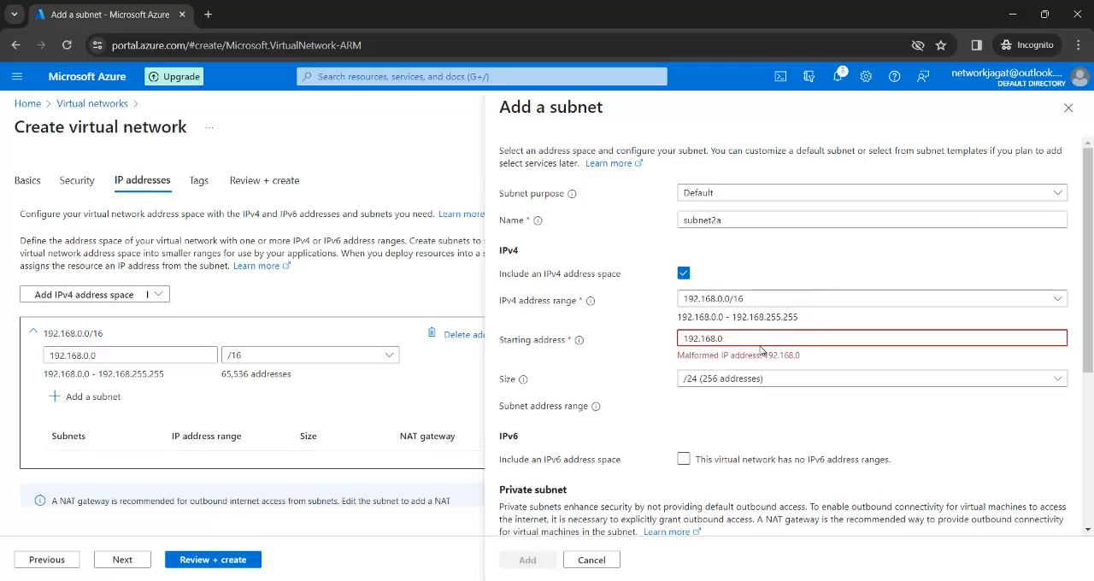
pyautogui.press('BackSpace')
pyautogui.write('1.0')
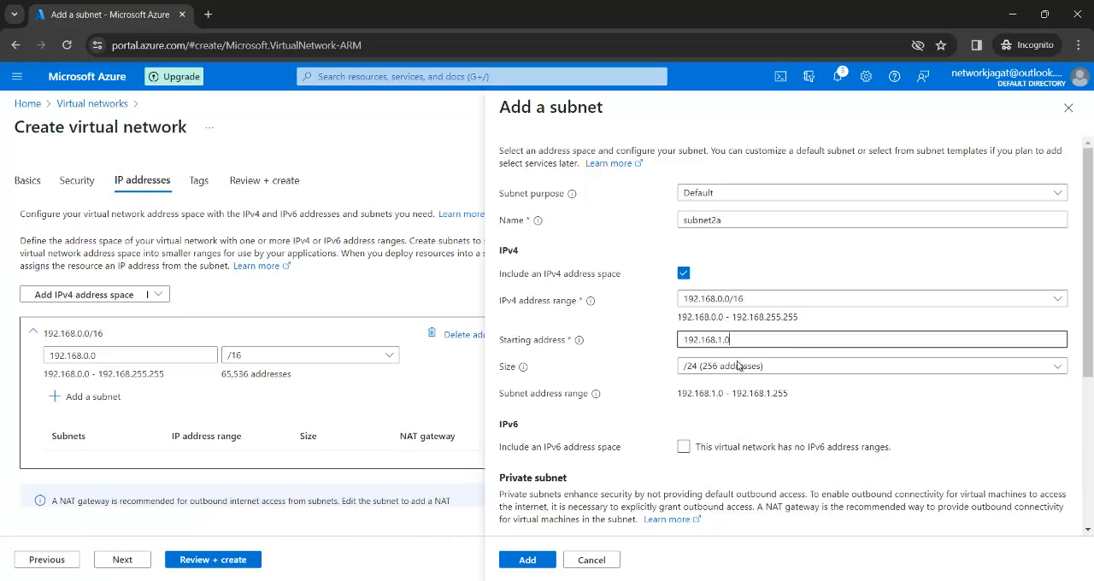
pyautogui.click(520, 565)
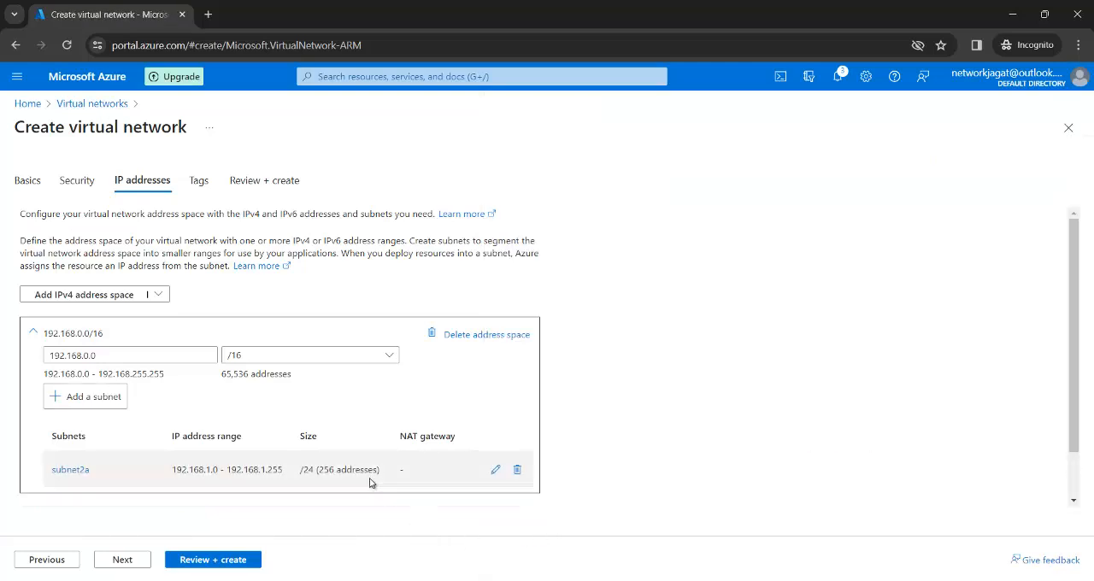
# Step: Review the vnet2 configuration and create the virtual network
pyautogui.click(210, 564)
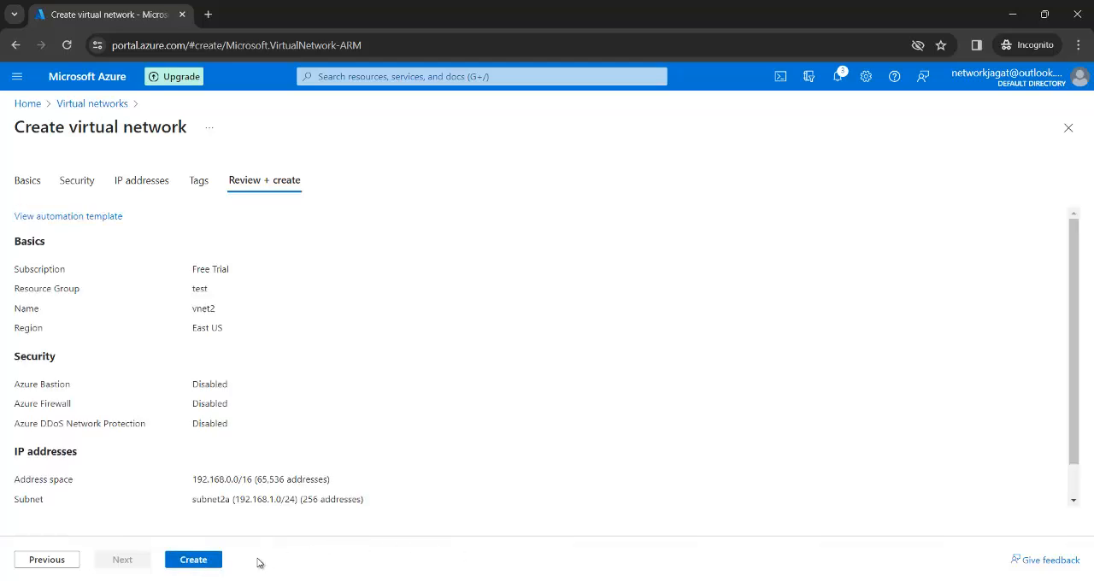
pyautogui.click(200, 563)
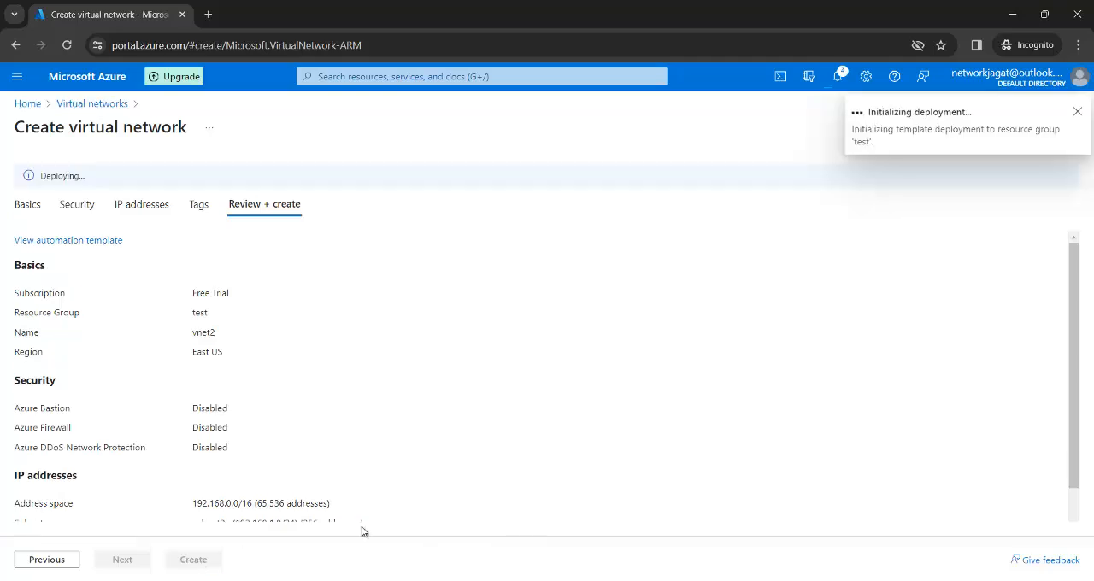
# Step: Switch to Paint to check the V-Net peering diagram, and return to the Azure portal in the browser
pyautogui.click(698, 573)
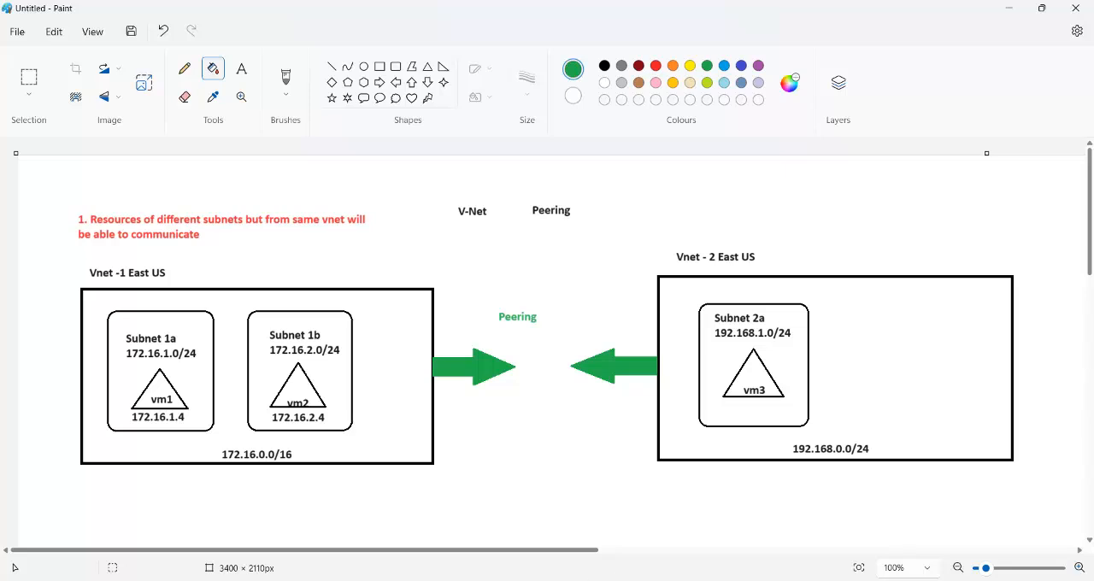
pyautogui.moveTo(676, 579)
pyautogui.click(688, 547)
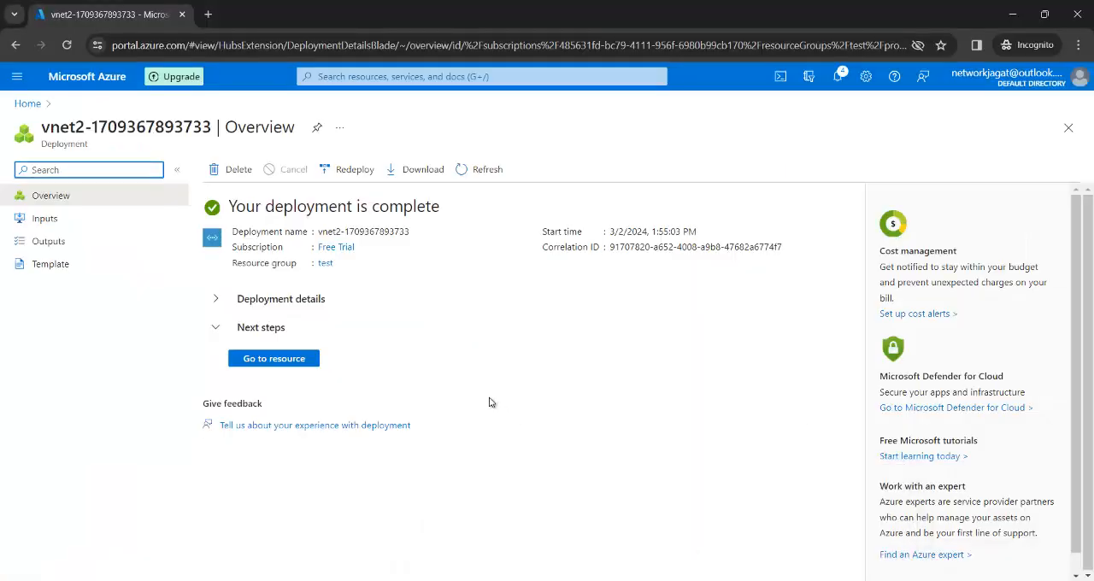
# Step: Open the virtual networks list from the portal home and reload it to check the created networks
pyautogui.click(30, 102)
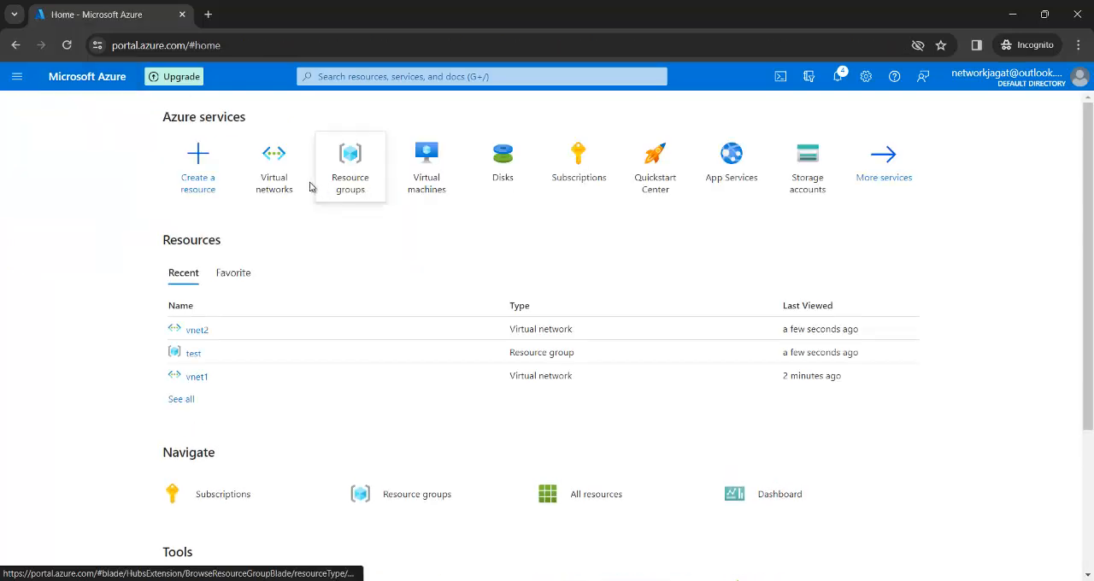
pyautogui.click(273, 180)
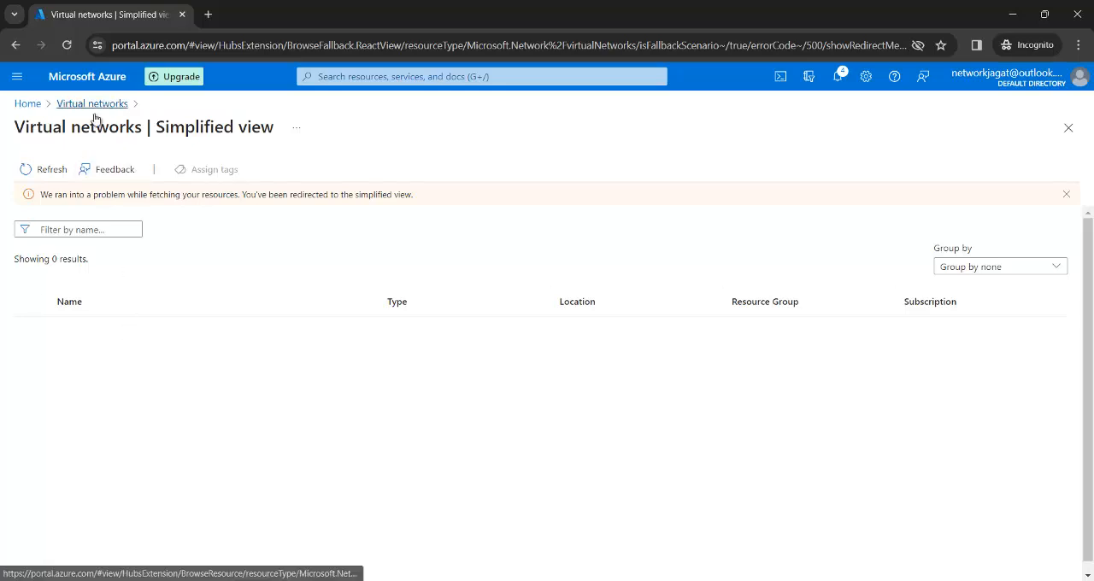
pyautogui.click(53, 172)
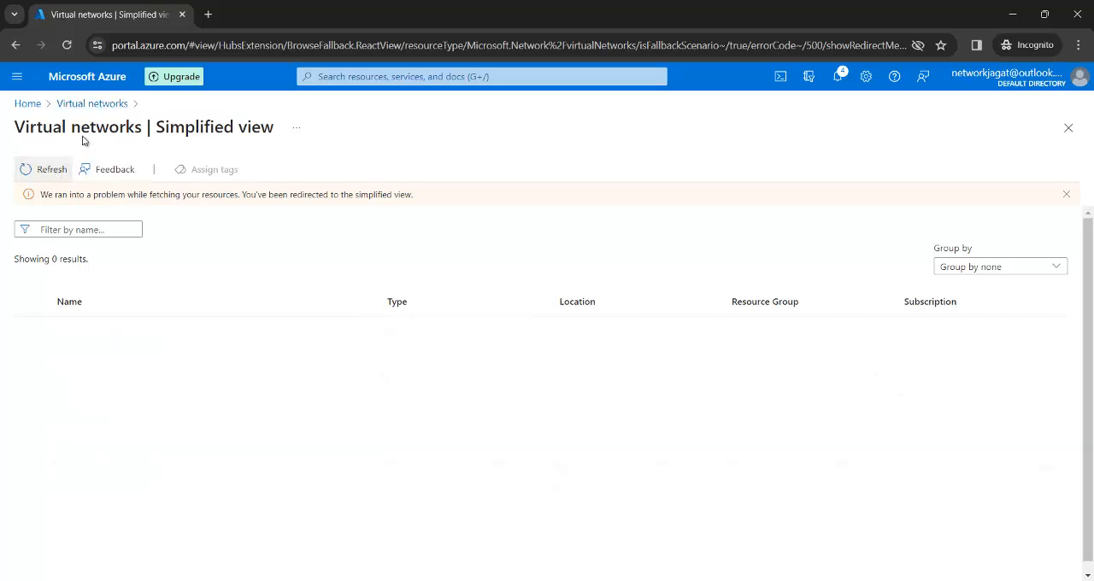
pyautogui.click(93, 105)
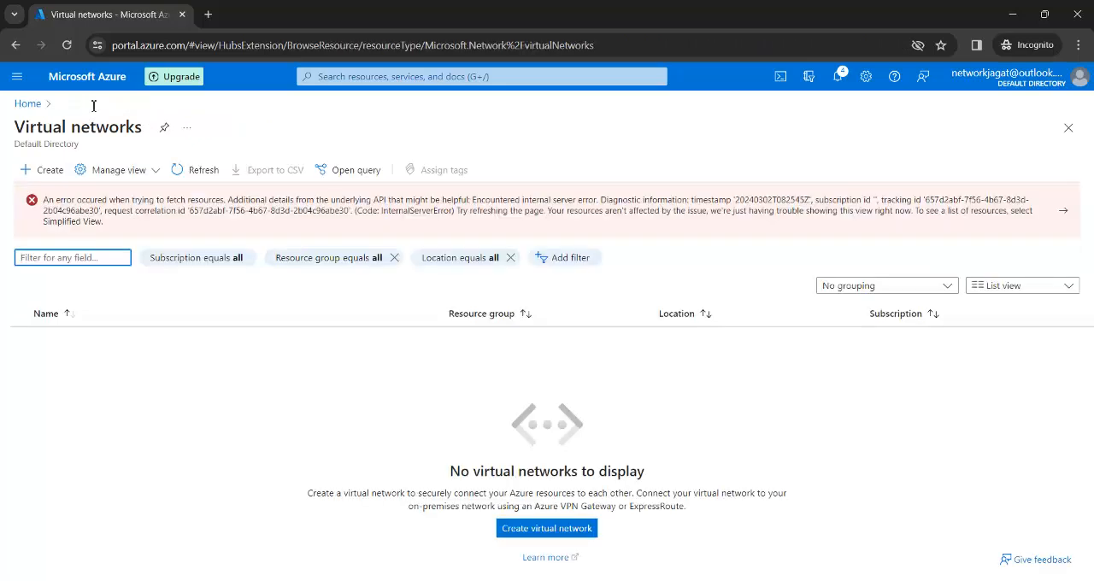
pyautogui.click(68, 46)
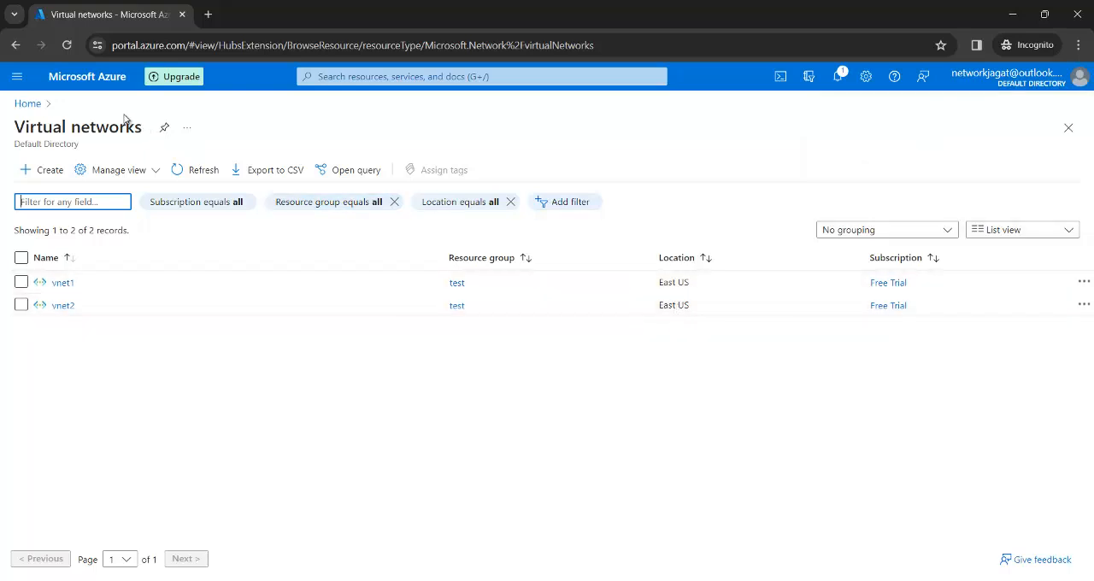
# Step: Start creating an Azure virtual machine in the test resource group and name it vm1
pyautogui.click(19, 78)
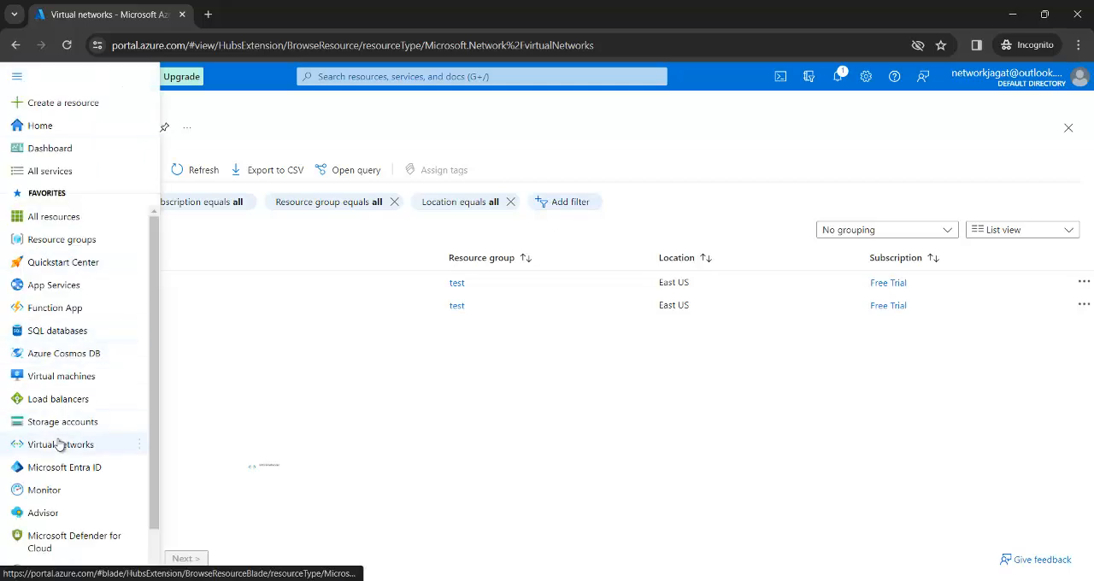
pyautogui.moveTo(63, 448)
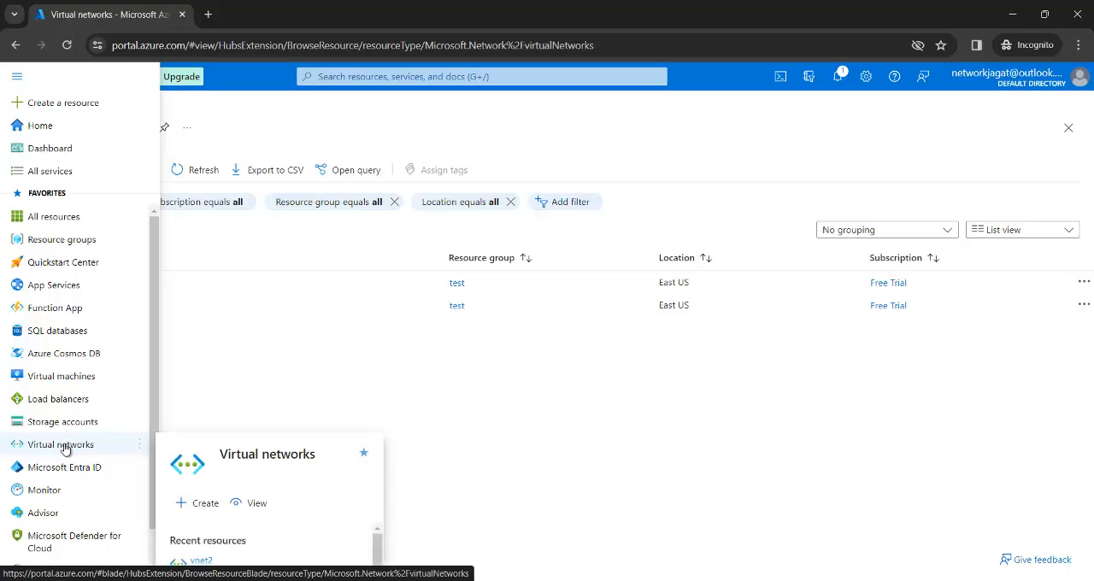
pyautogui.click(67, 379)
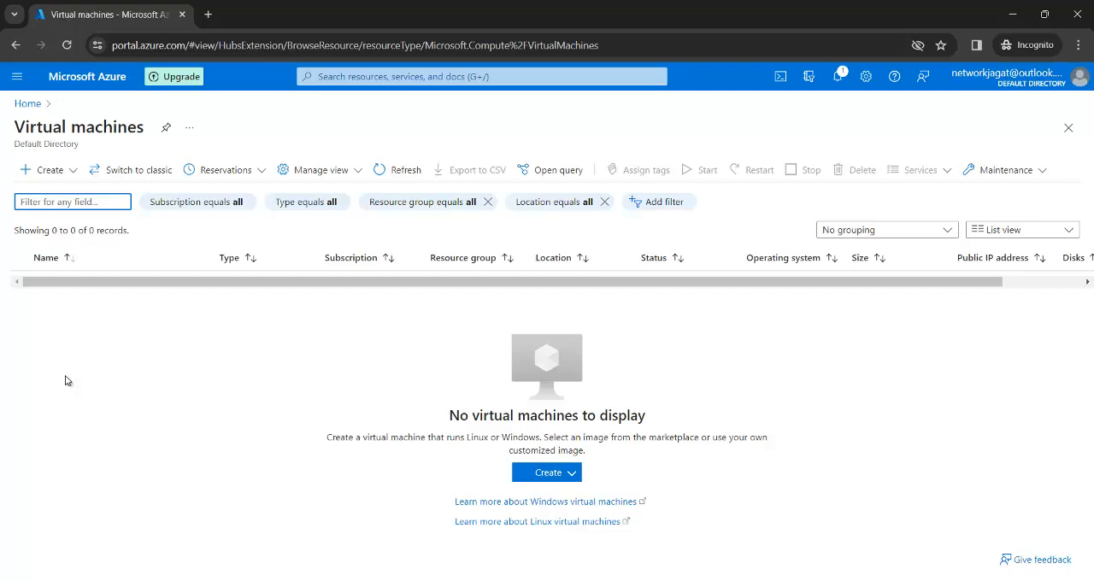
pyautogui.click(43, 169)
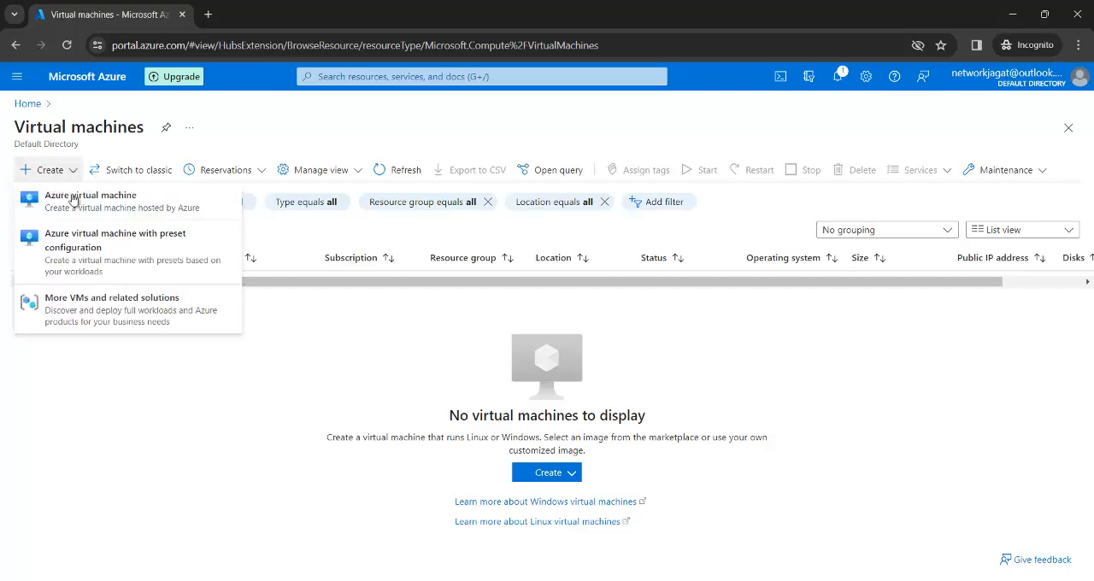
pyautogui.click(78, 205)
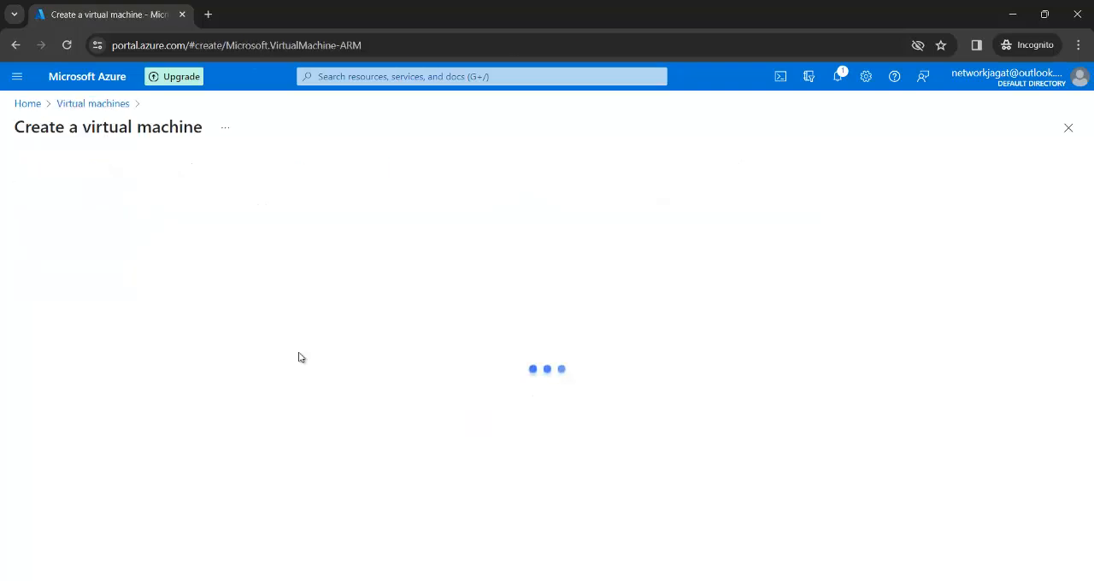
pyautogui.click(320, 402)
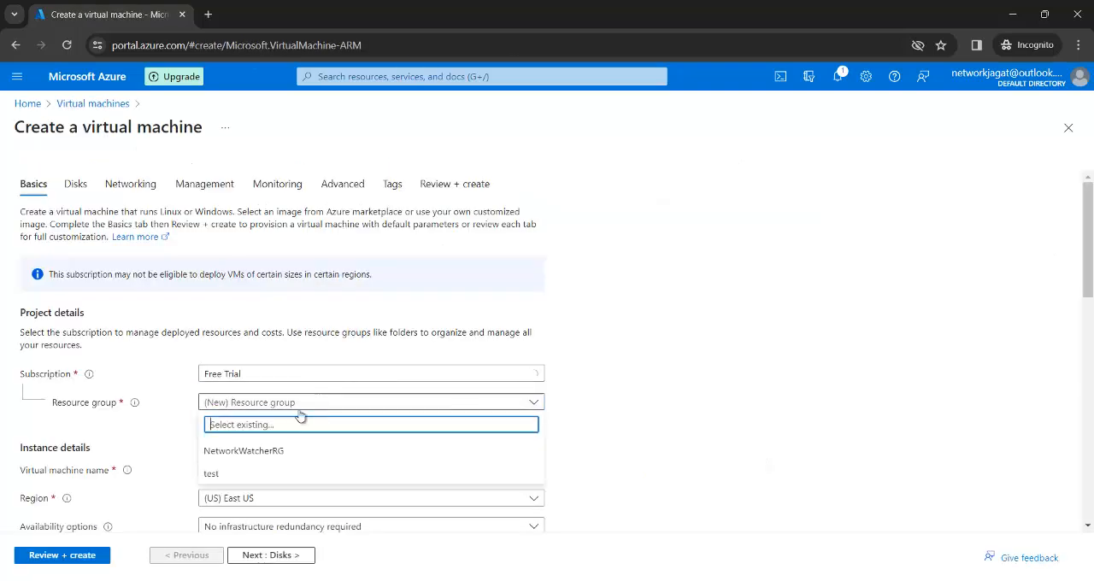
pyautogui.click(241, 472)
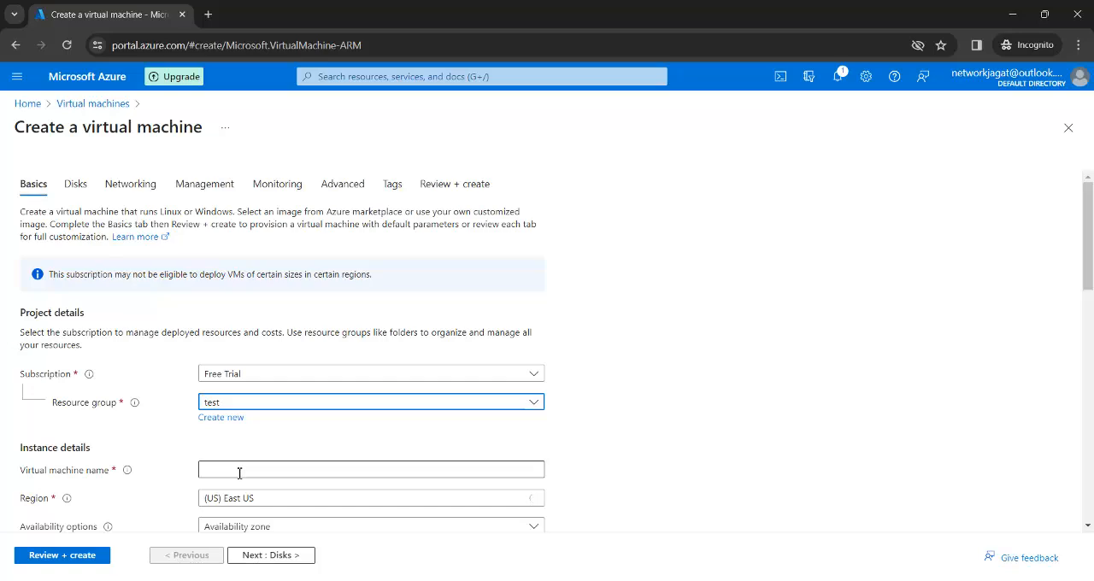
pyautogui.click(240, 473)
pyautogui.write('vm1')
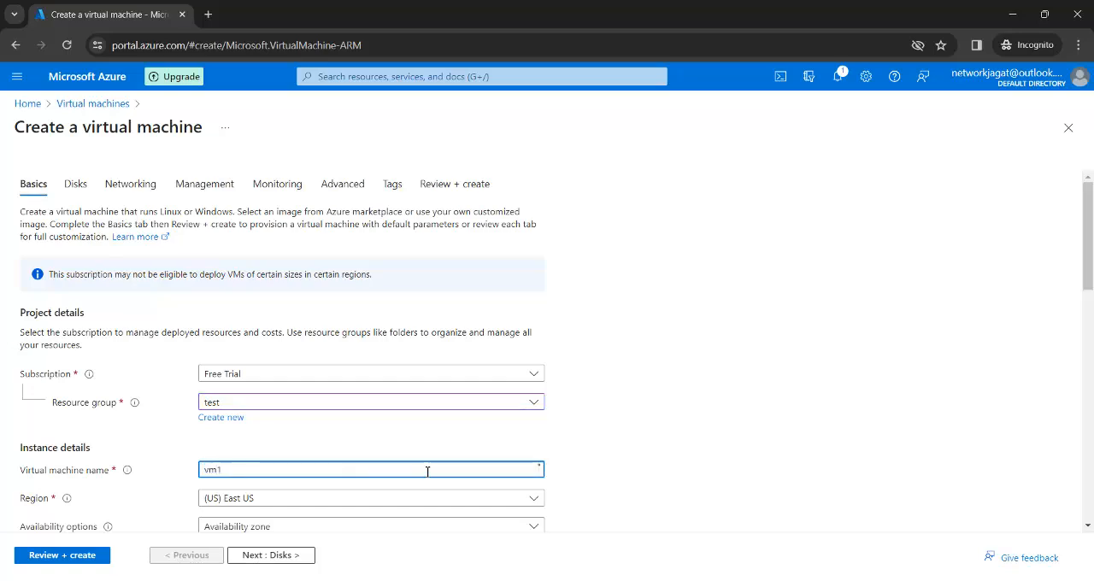
pyautogui.click(657, 434)
# Step: Set the size of vm1 to Standard_DS1_v2 with 1 vcpu and 3.5 GiB memory
pyautogui.scroll(-3, 656, 434)
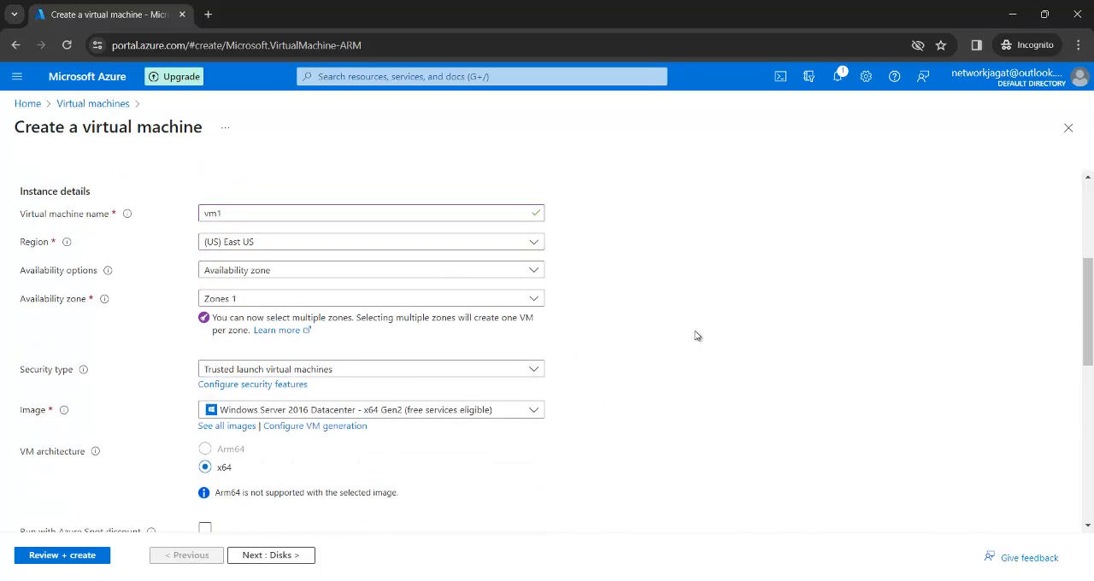
pyautogui.scroll(-3, 696, 336)
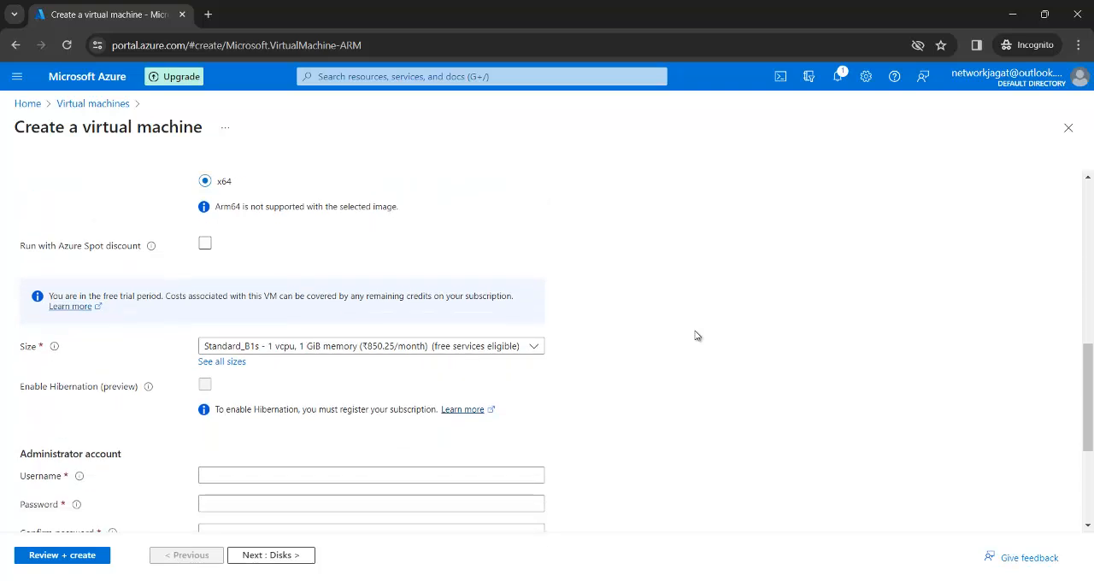
pyautogui.scroll(-1, 697, 336)
pyautogui.click(536, 322)
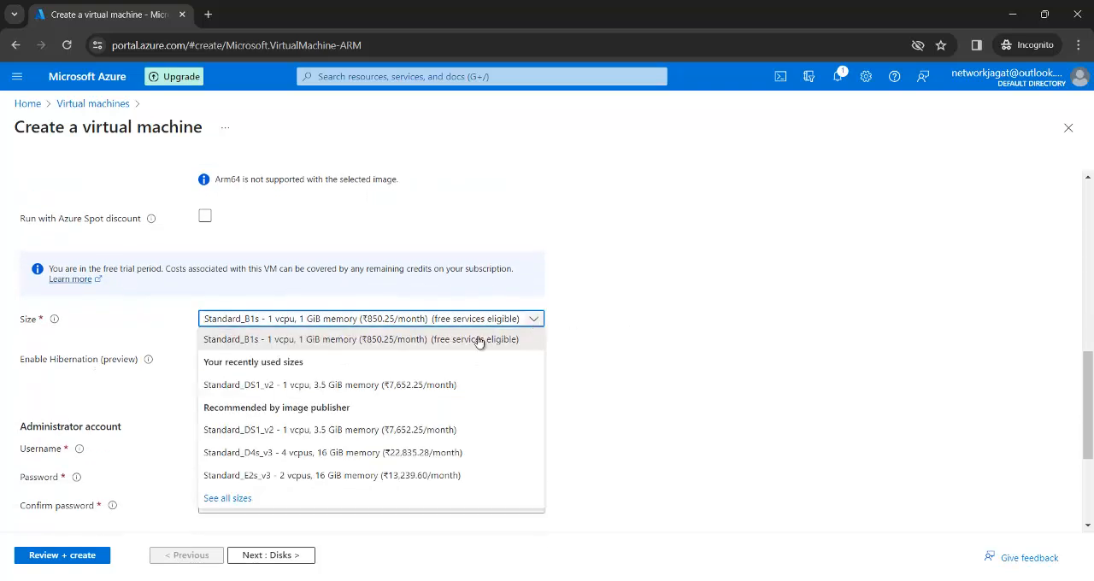
pyautogui.click(392, 386)
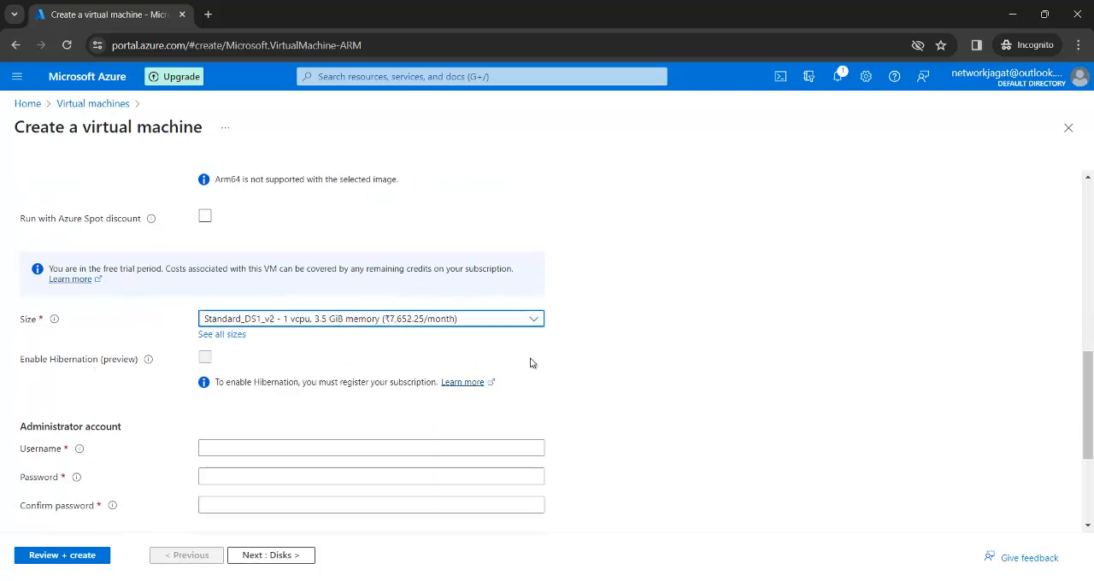
pyautogui.scroll(-3, 646, 379)
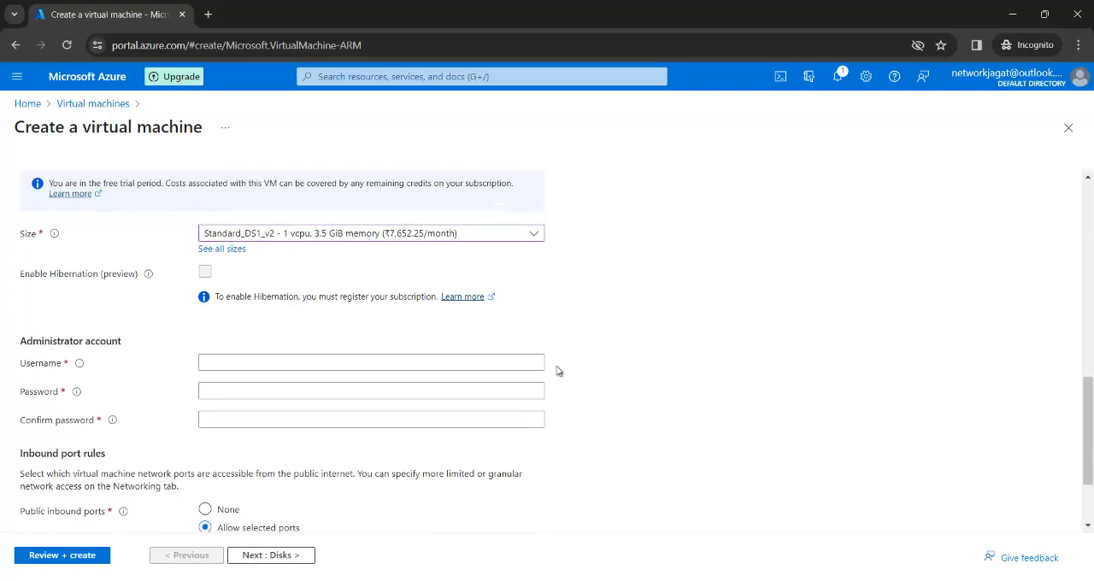
# Step: Fill in the administrator account for vm1 with the admin username, the account password and its confirmation
pyautogui.click(479, 366)
pyautogui.write('kusha')
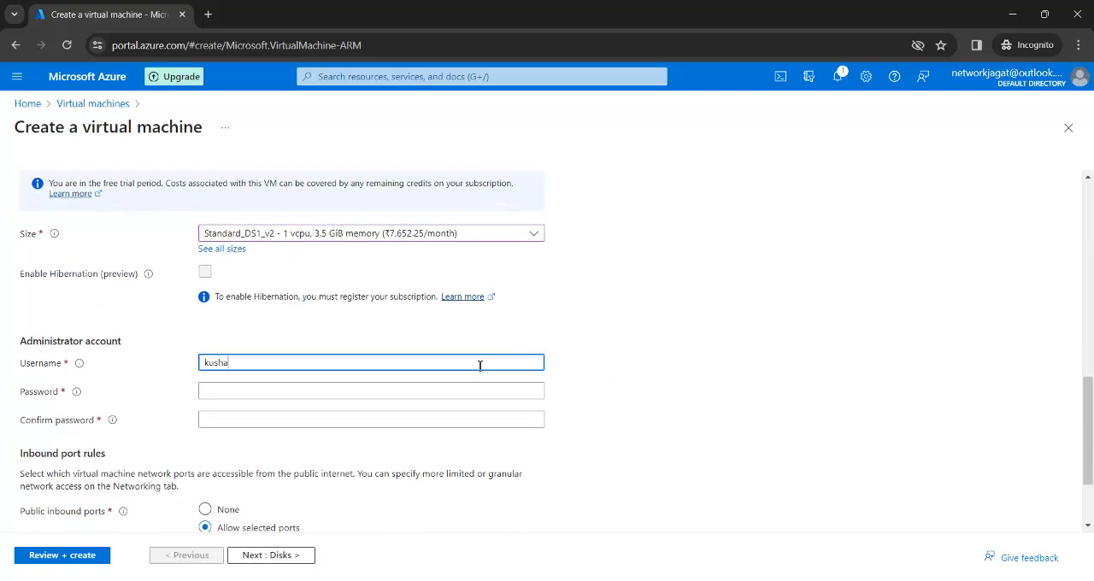
pyautogui.write('l')
pyautogui.press('Tab')
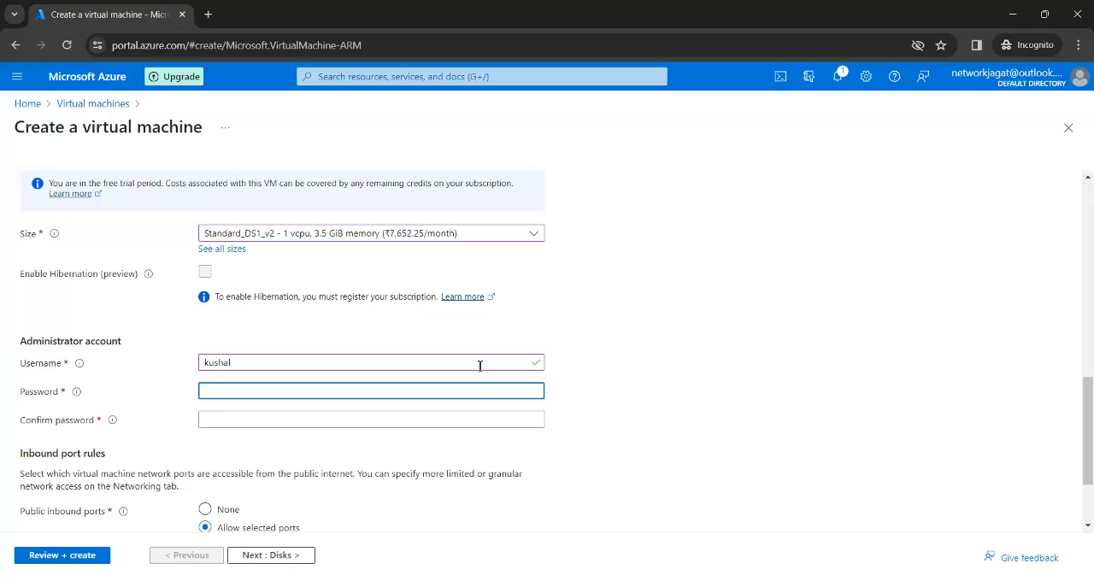
pyautogui.write('•••••••')
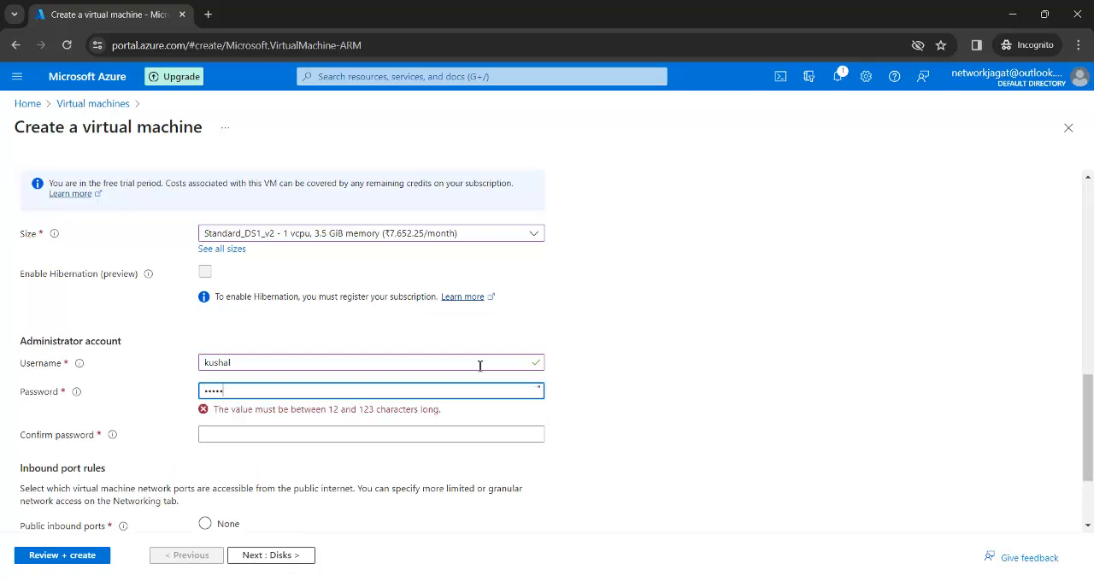
pyautogui.write('•••••')
pyautogui.press('Tab')
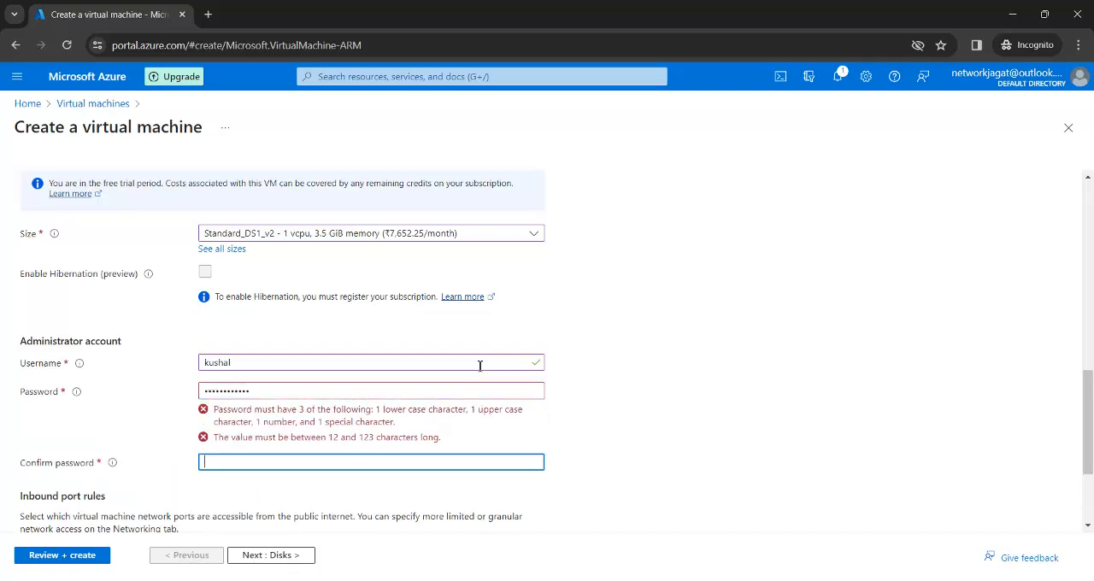
pyautogui.write('•••')
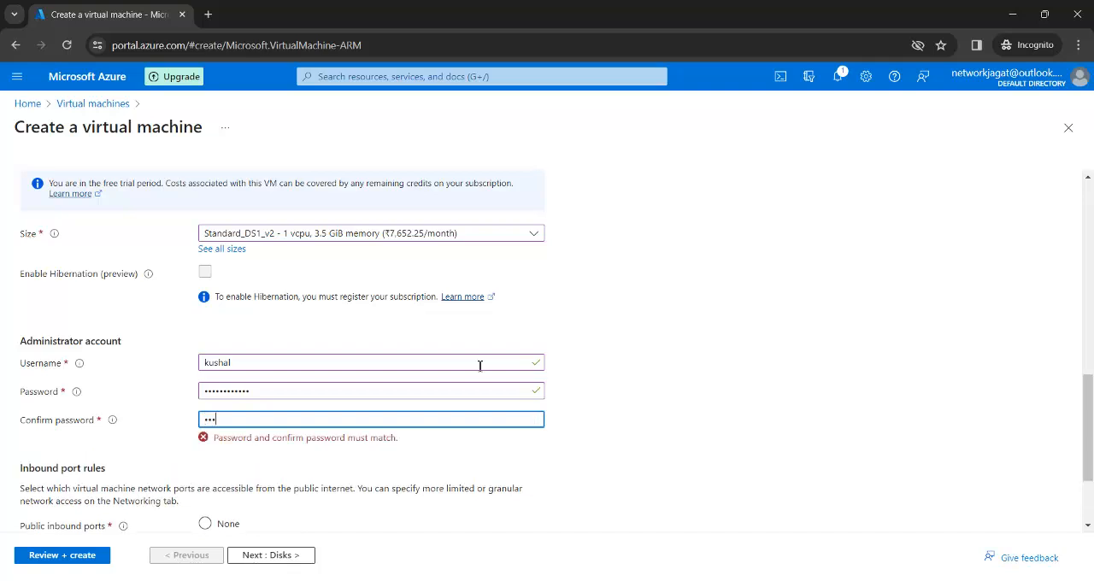
pyautogui.write('••••')
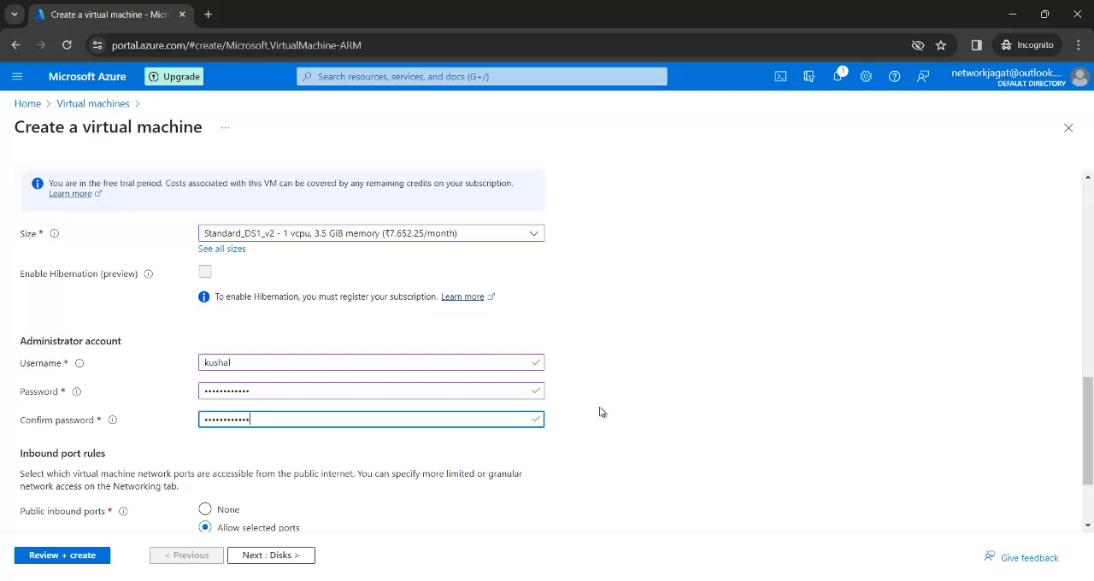
# Step: Keep the default disk settings and place vm1 in vnet1 on subnet1a (172.16.1.0/24)
pyautogui.click(281, 556)
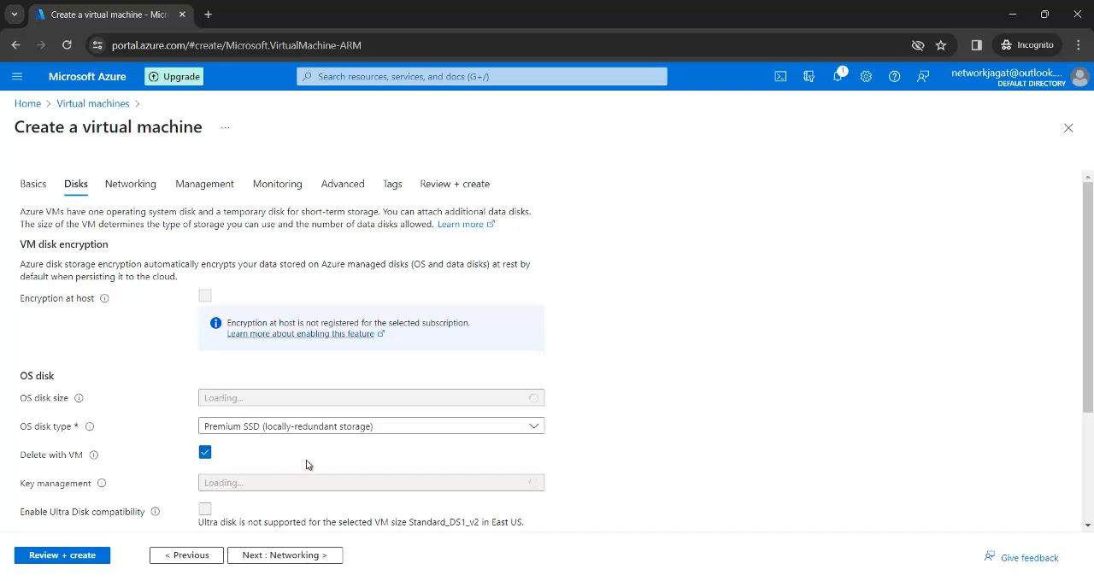
pyautogui.click(295, 556)
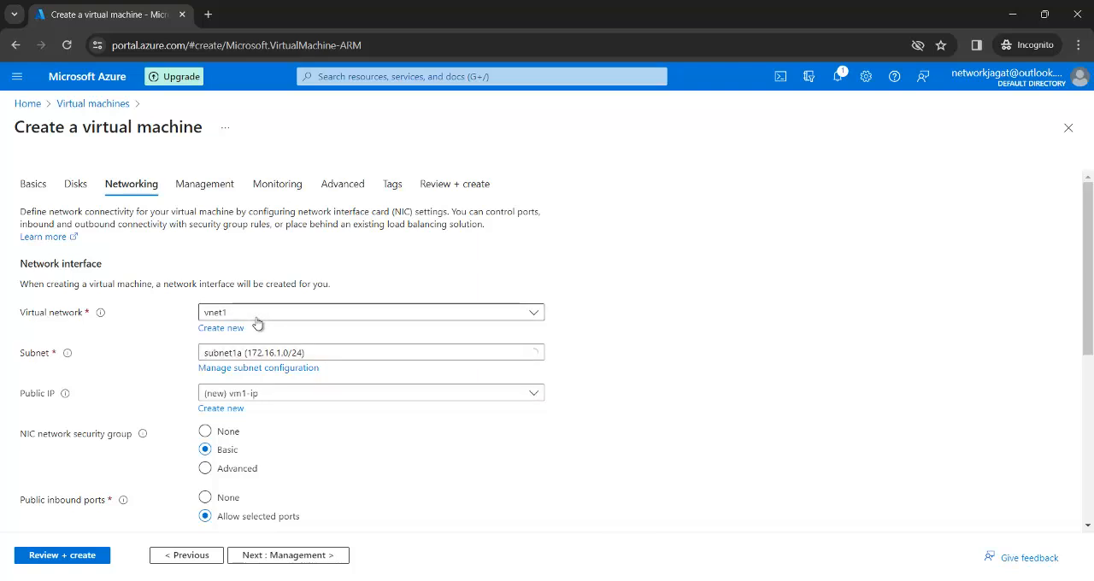
pyautogui.click(535, 315)
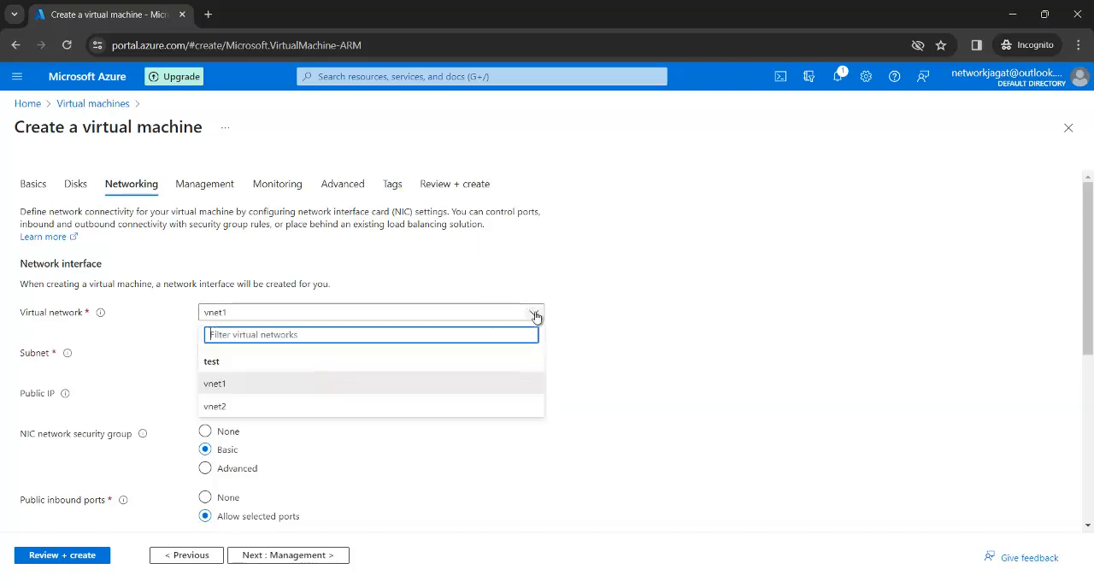
pyautogui.click(536, 316)
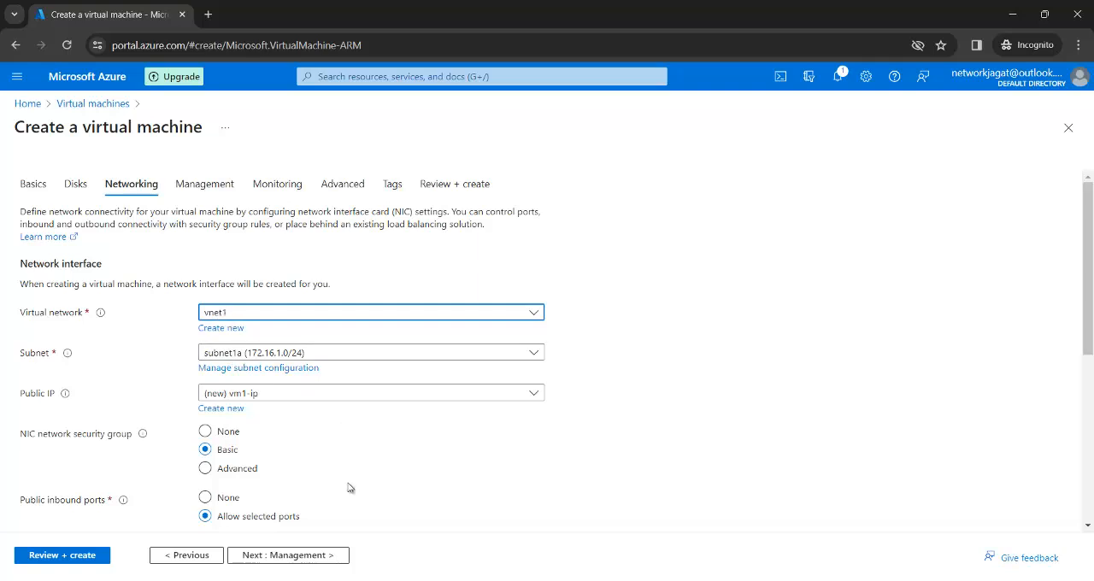
# Step: Disable boot diagnostics for vm1, keep the default management options, and submit the configuration for final validation
pyautogui.click(331, 566)
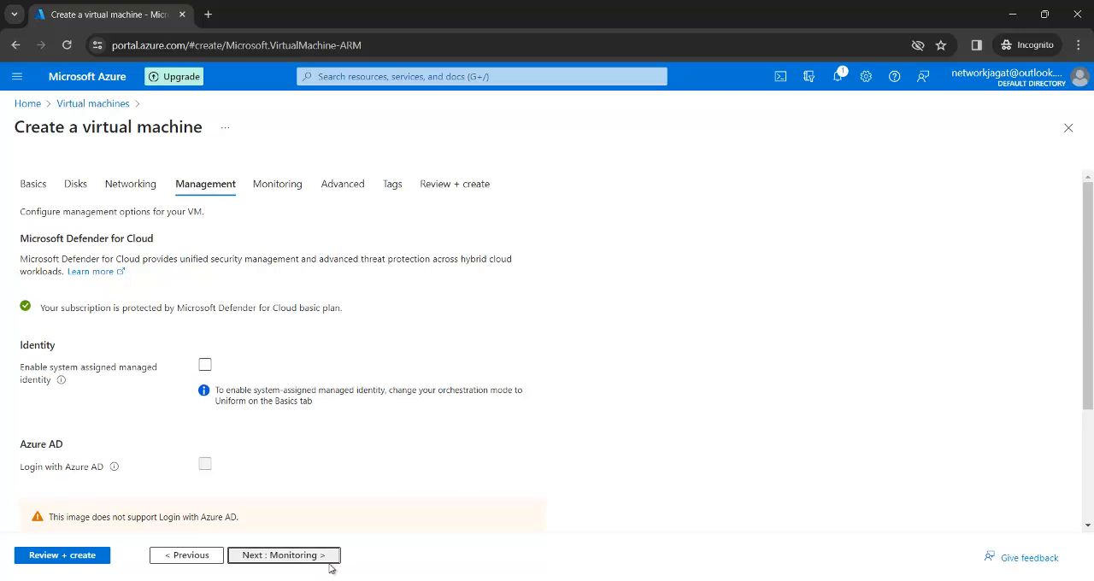
pyautogui.click(328, 558)
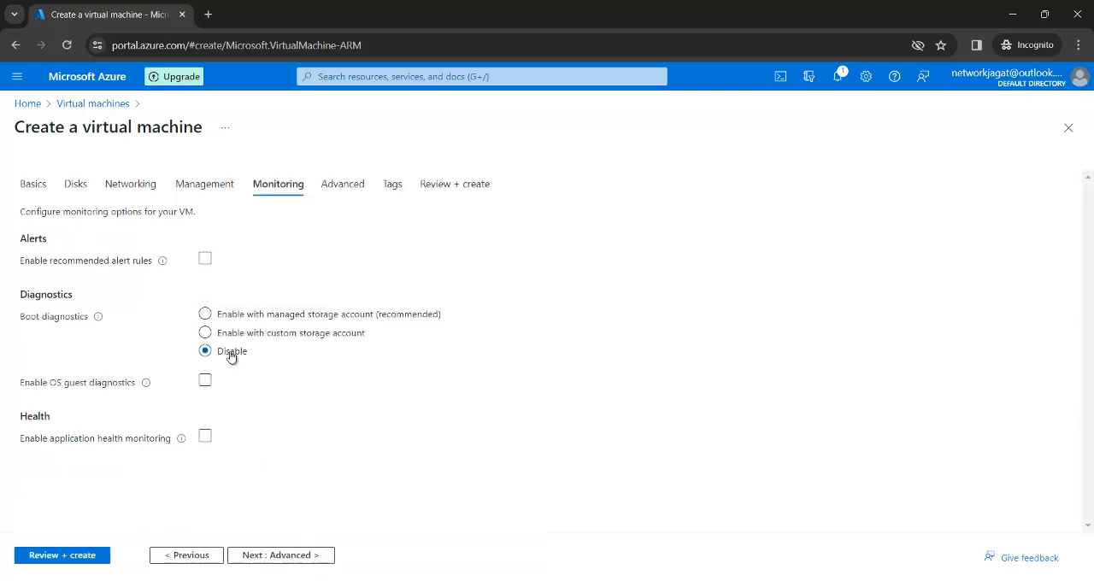
pyautogui.click(70, 555)
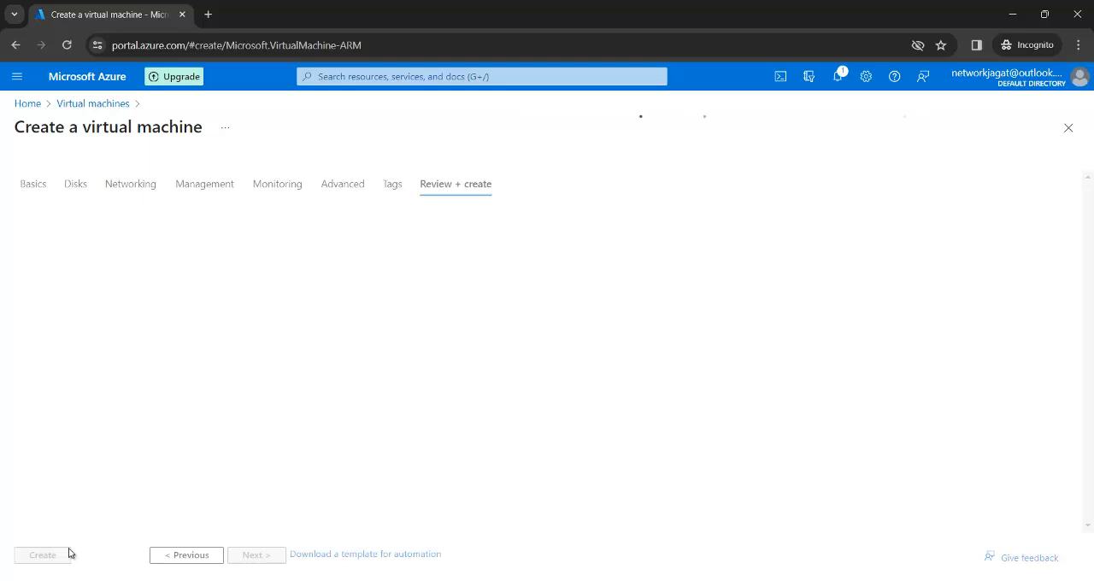
# Step: Open the Azure portal home in a second browser tab and start the creation of vm1
pyautogui.rightClick(96, 83)
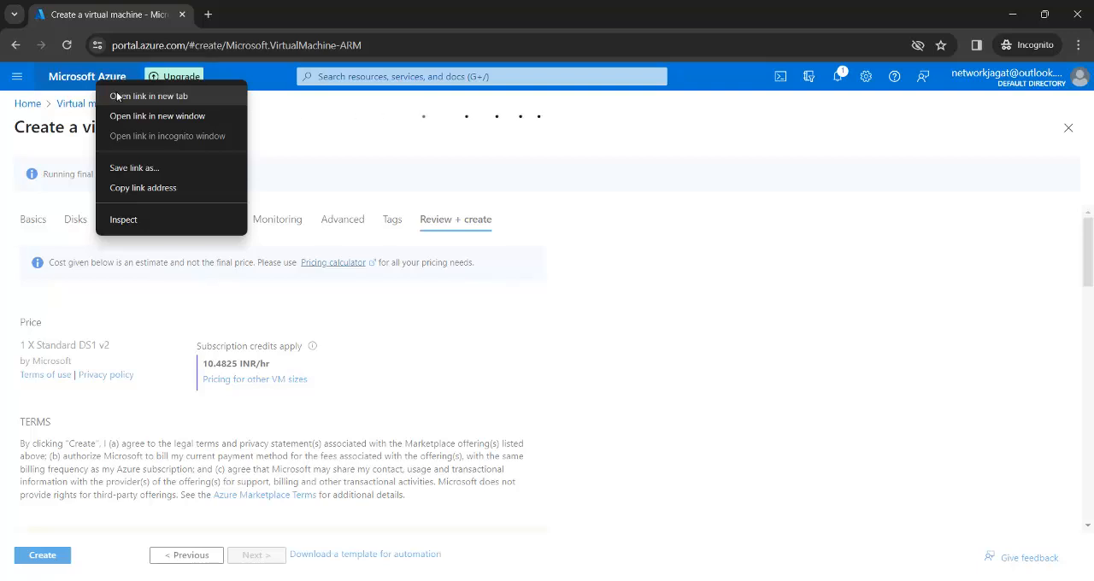
pyautogui.click(116, 92)
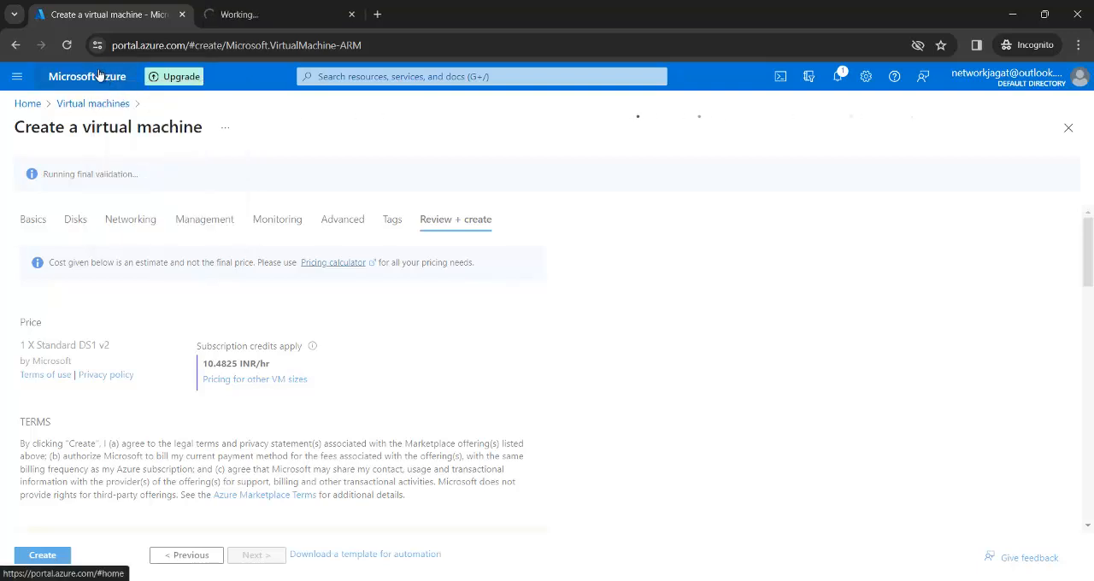
pyautogui.click(43, 556)
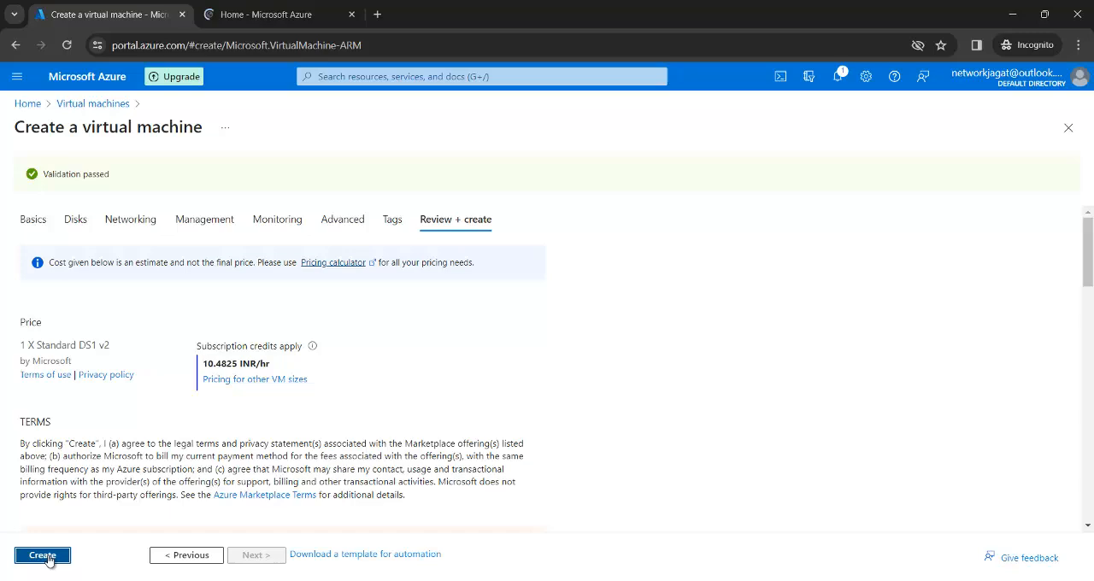
# Step: In the second browser tab, start creating another Azure virtual machine in the test resource group and name it vm2
pyautogui.click(254, 7)
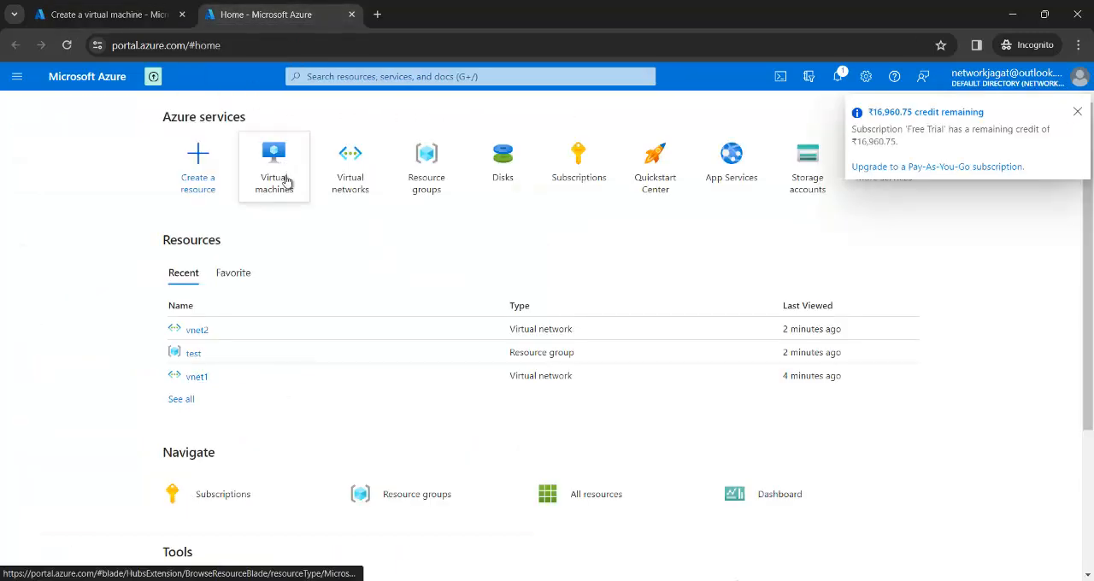
pyautogui.click(288, 181)
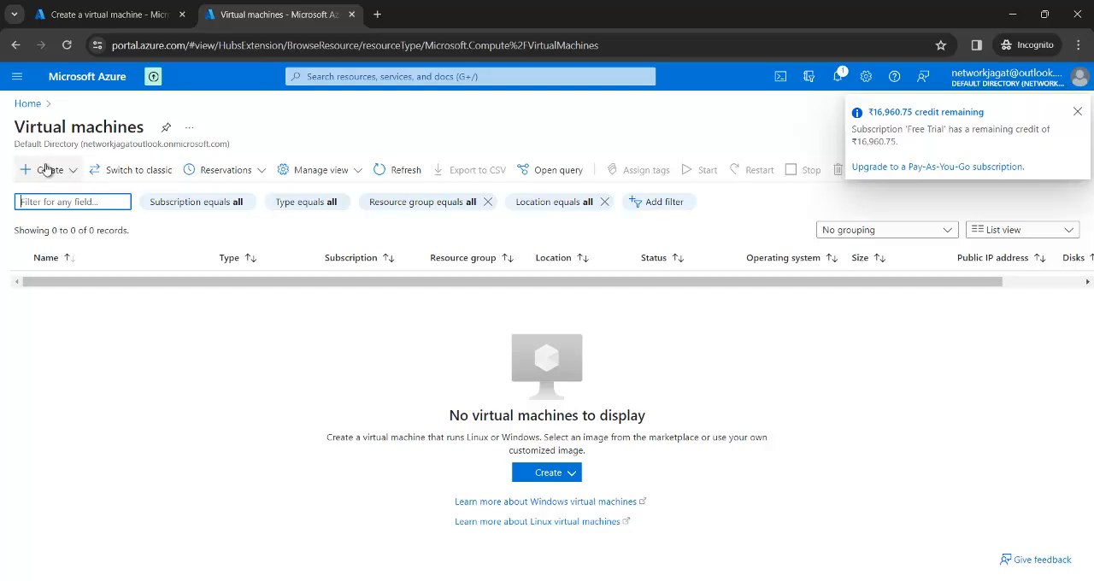
pyautogui.click(47, 171)
pyautogui.click(117, 209)
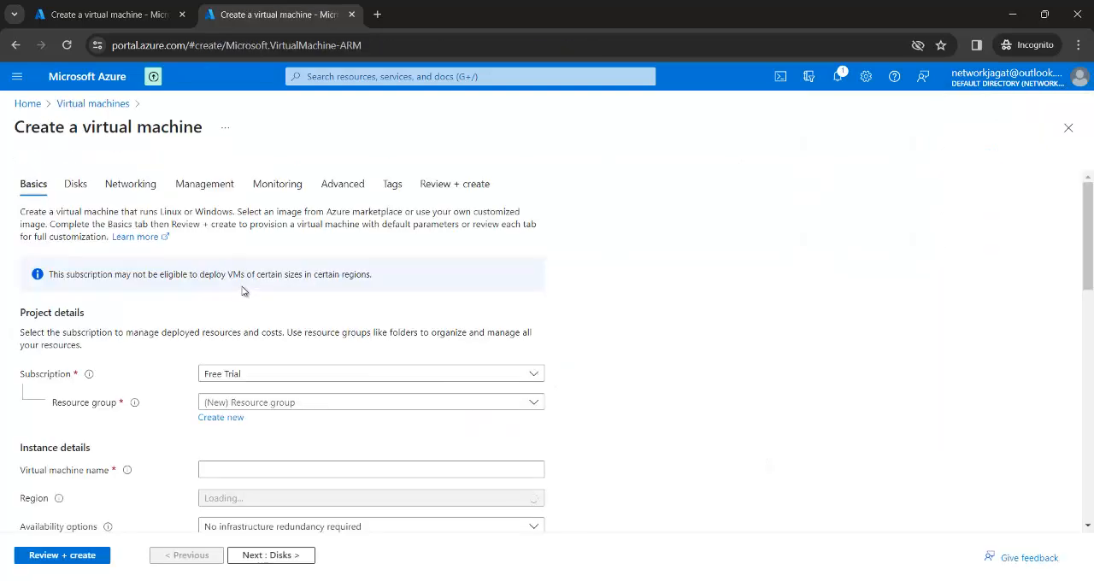
pyautogui.click(364, 406)
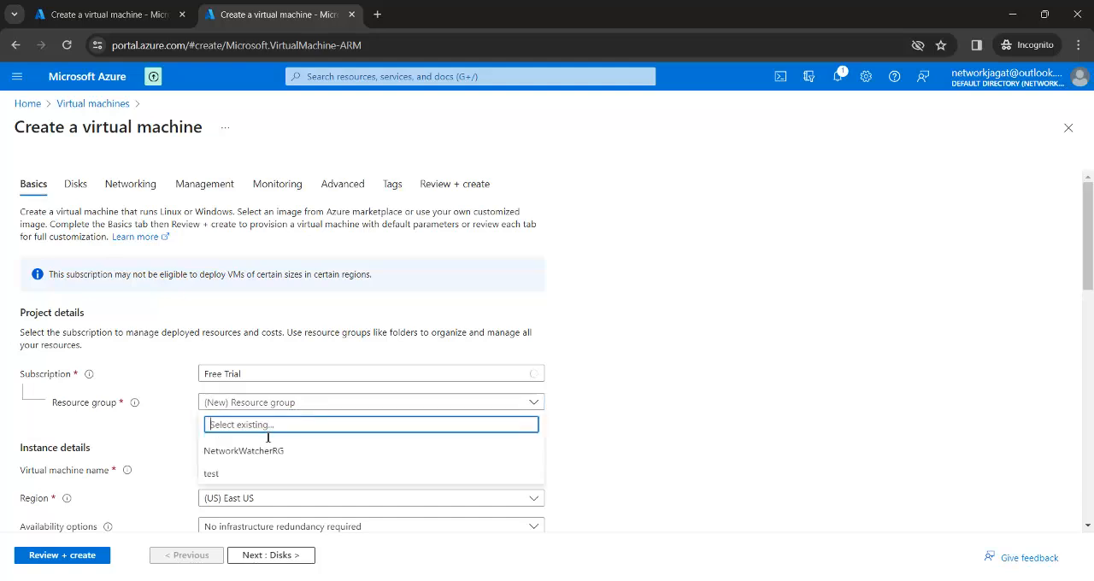
pyautogui.click(239, 473)
pyautogui.click(235, 474)
pyautogui.write('vm2')
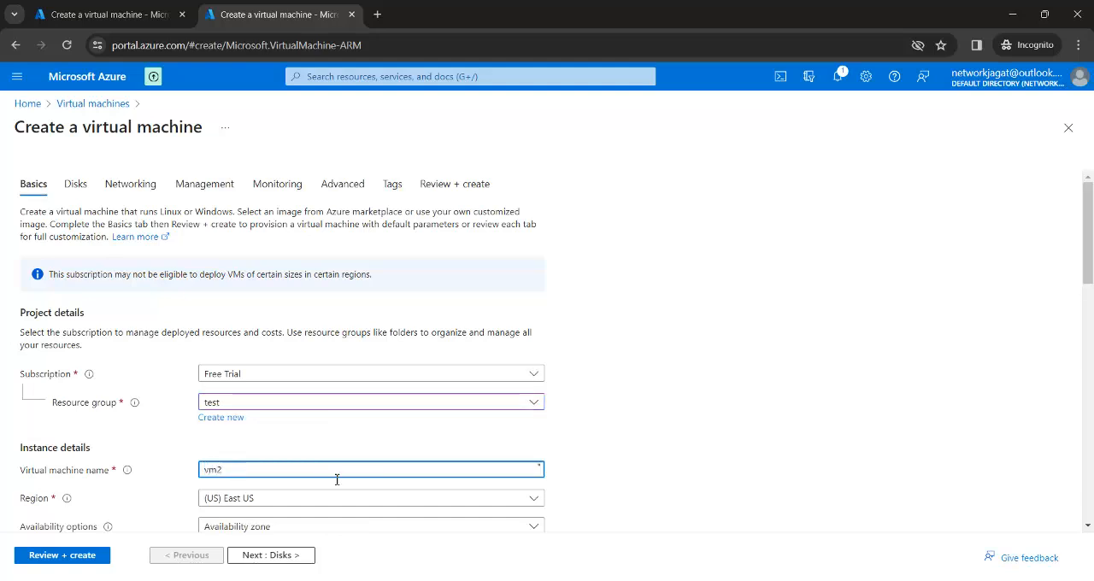
pyautogui.click(608, 416)
# Step: Give vm2 the Windows Server 2016 Datacenter - x64 Gen2 image and the Standard_DS1_v2 size with 1 vcpu and 3.5 GiB memory
pyautogui.scroll(-1, 610, 417)
pyautogui.scroll(-4, 611, 416)
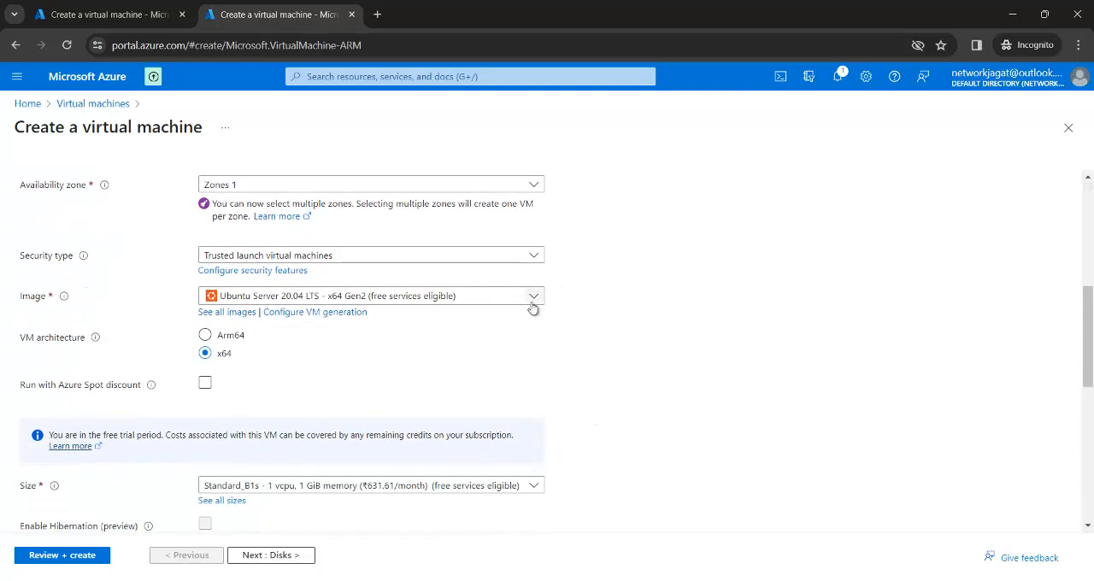
pyautogui.click(532, 305)
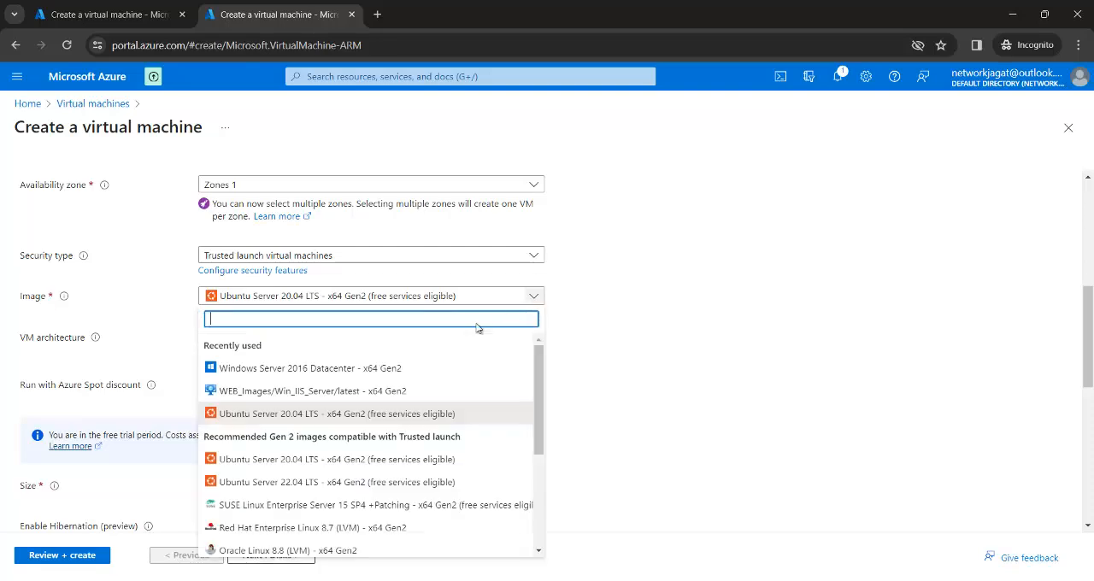
pyautogui.click(412, 366)
pyautogui.scroll(-2, 625, 377)
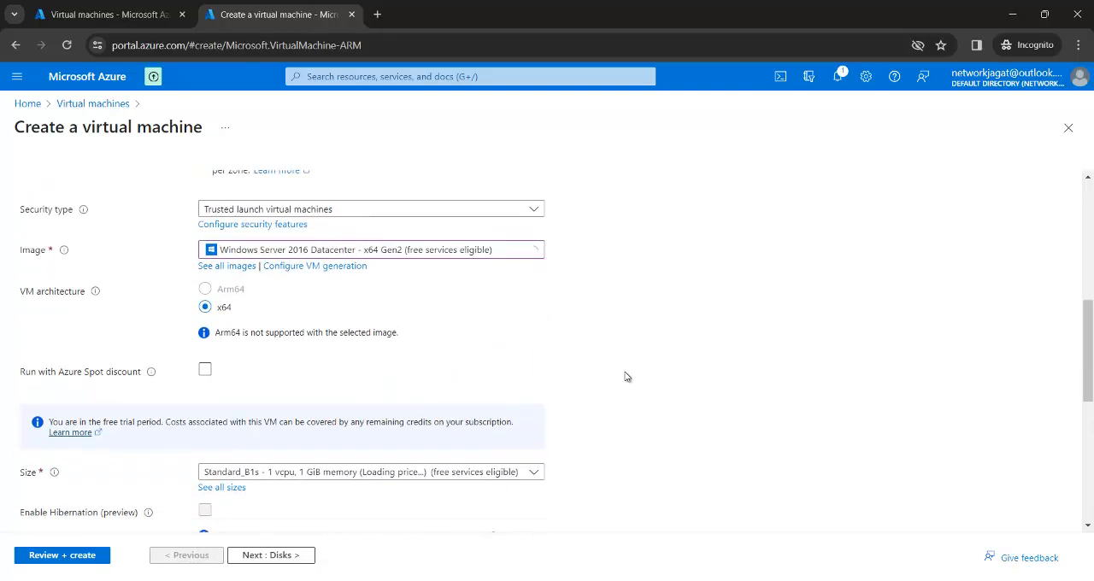
pyautogui.scroll(-2, 625, 377)
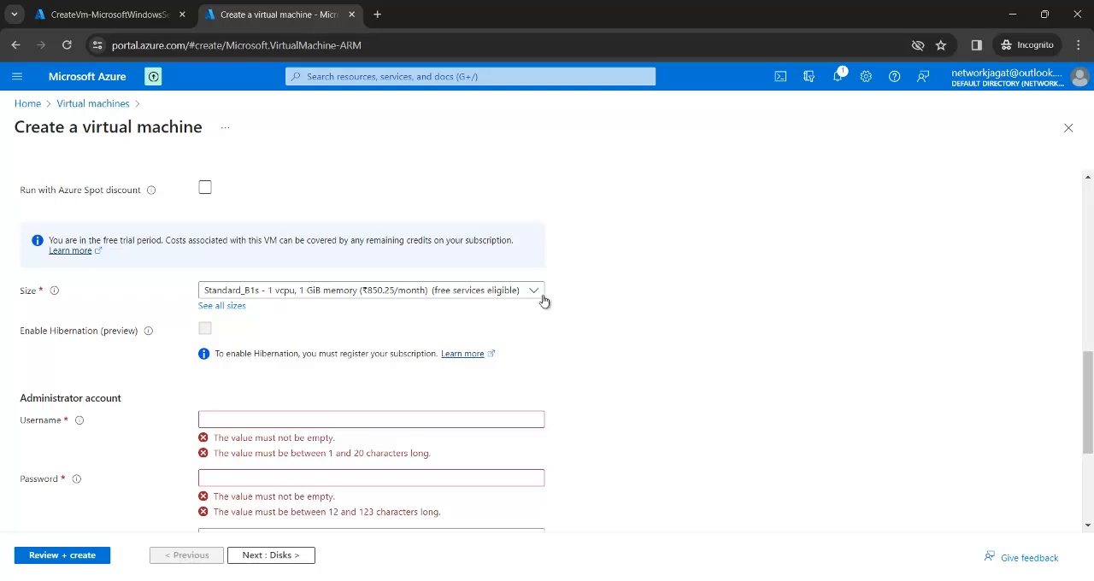
pyautogui.click(535, 291)
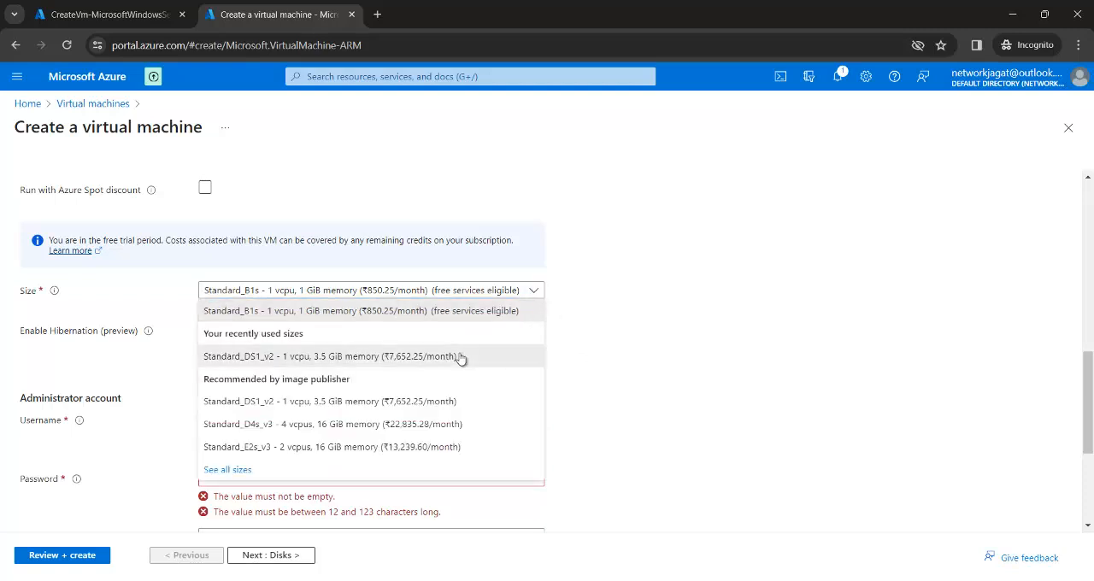
pyautogui.click(460, 358)
# Step: Fill in the administrator account for vm2 with the admin username, the account password and its confirmation
pyautogui.click(464, 420)
pyautogui.write('ku')
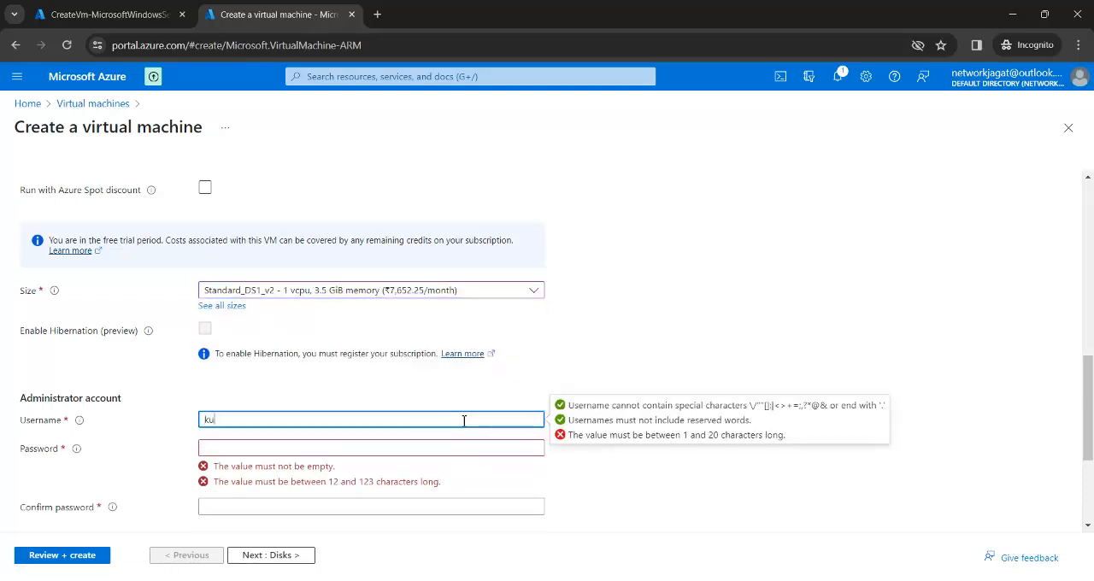
pyautogui.write('shal')
pyautogui.press('Tab')
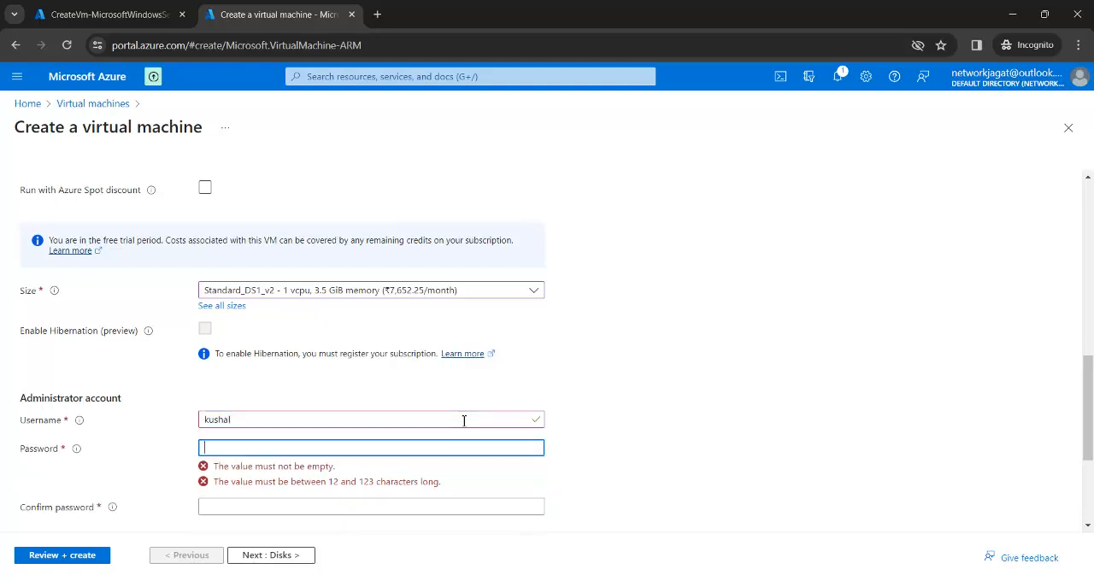
pyautogui.write('•••••••')
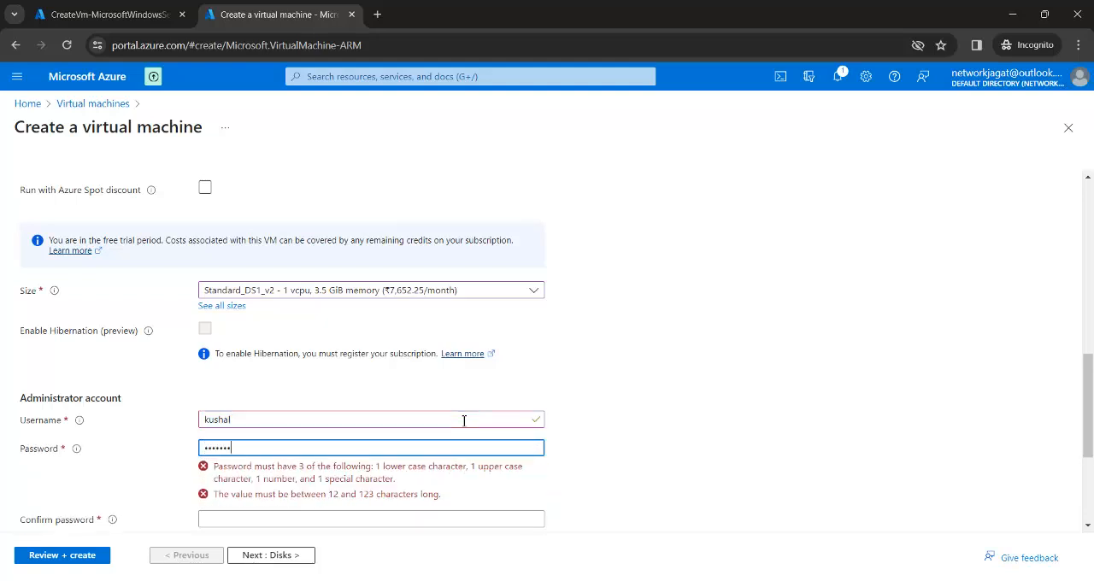
pyautogui.press('Tab')
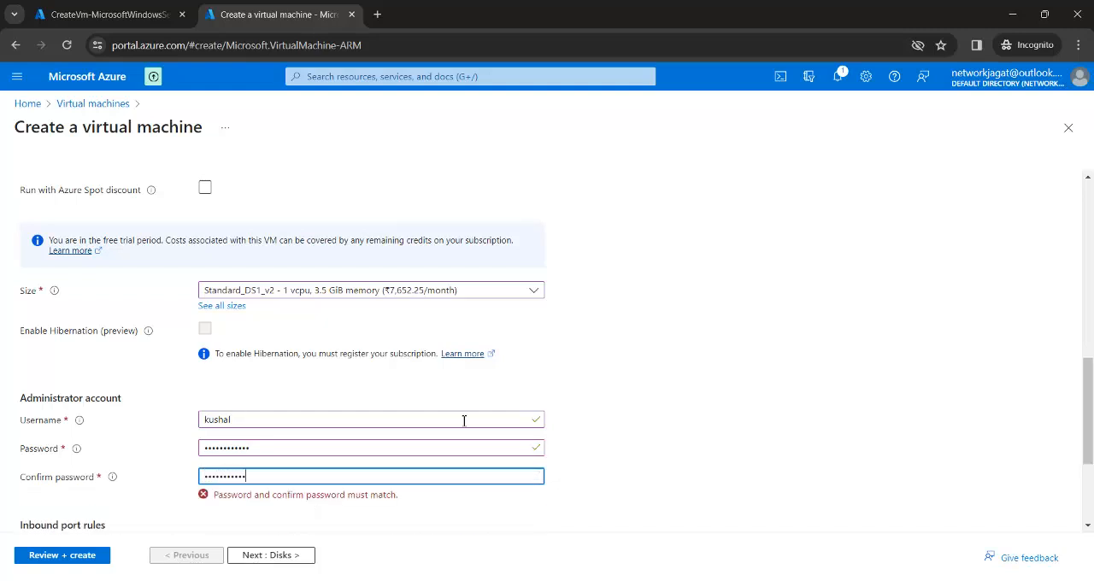
# Step: Keep the default disk settings for vm2 and place it in vnet1 on subnet1b (172.16.2.0/24)
pyautogui.click(301, 556)
pyautogui.click(304, 557)
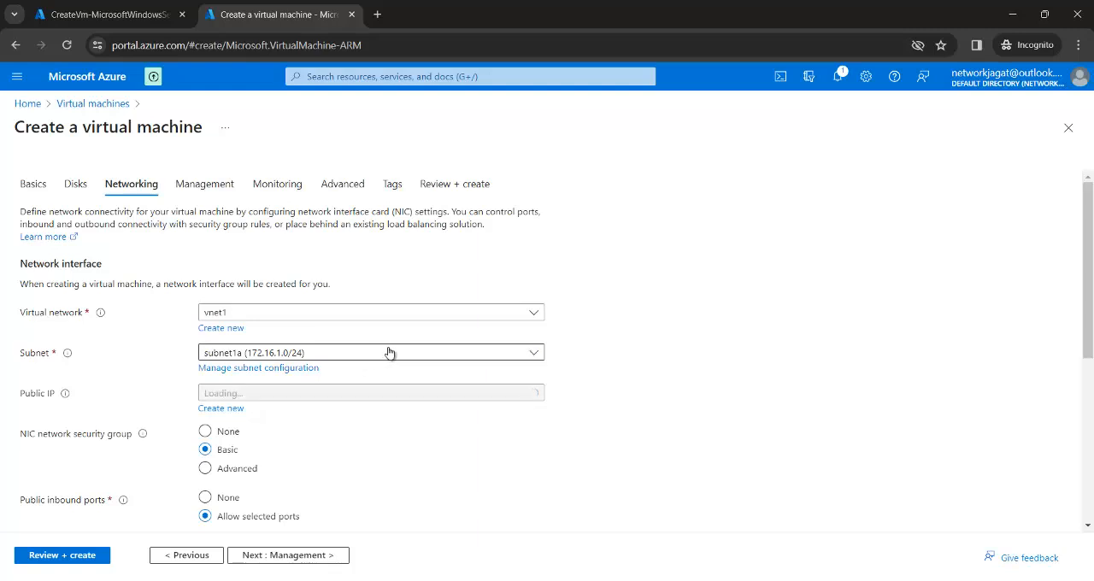
pyautogui.click(389, 353)
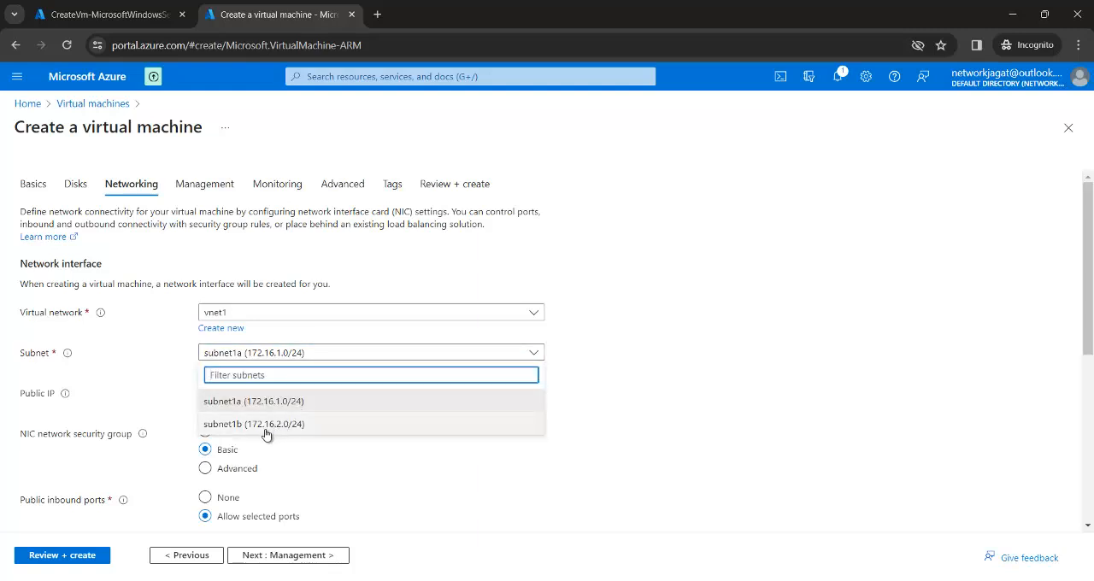
pyautogui.click(266, 425)
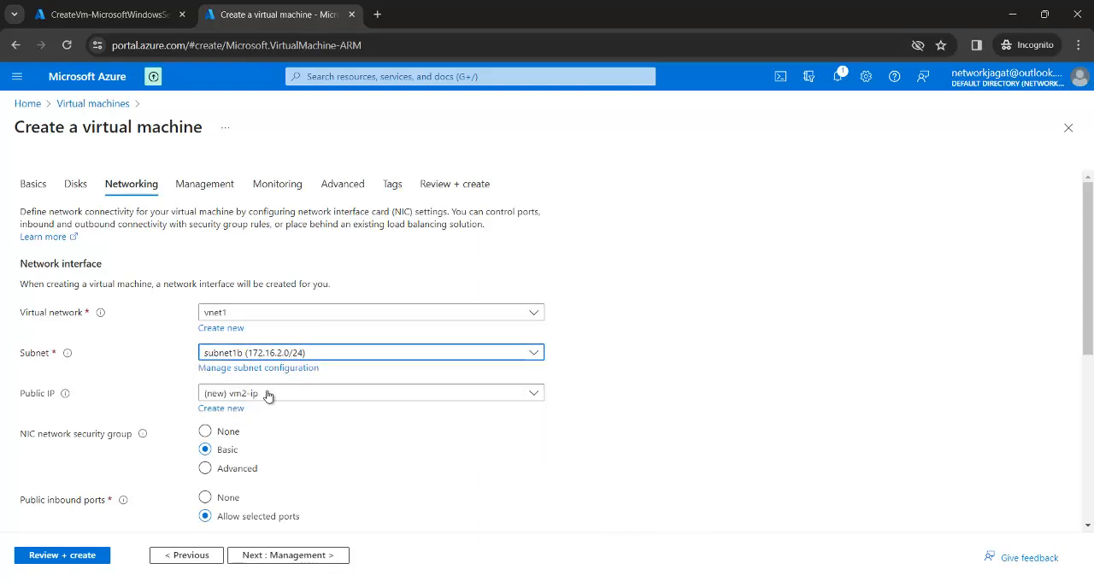
# Step: Disable boot diagnostics for vm2 and submit its configuration for final validation
pyautogui.click(282, 555)
pyautogui.click(296, 556)
pyautogui.click(227, 358)
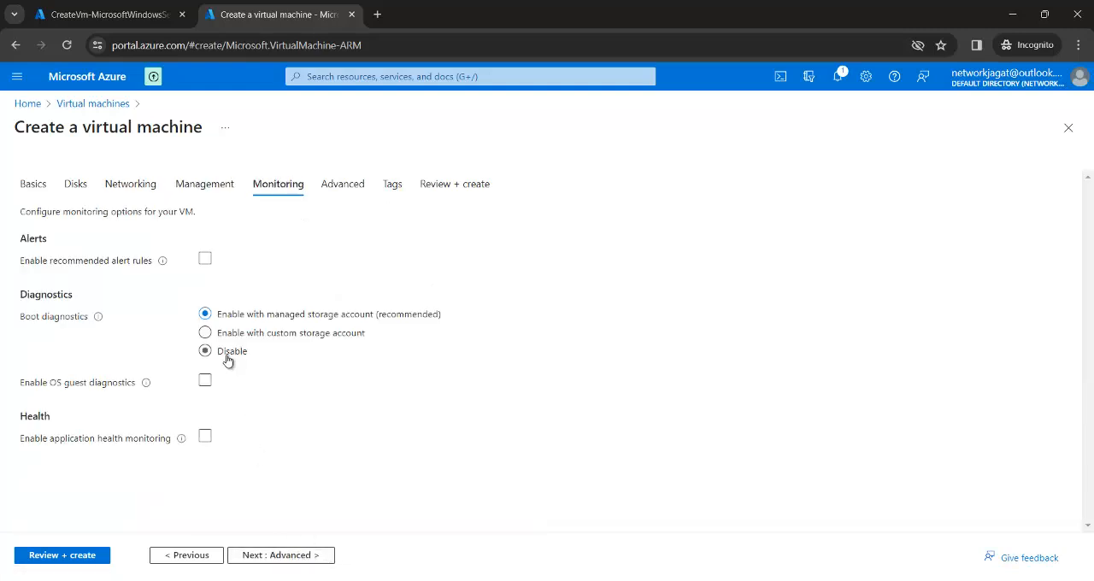
pyautogui.click(80, 557)
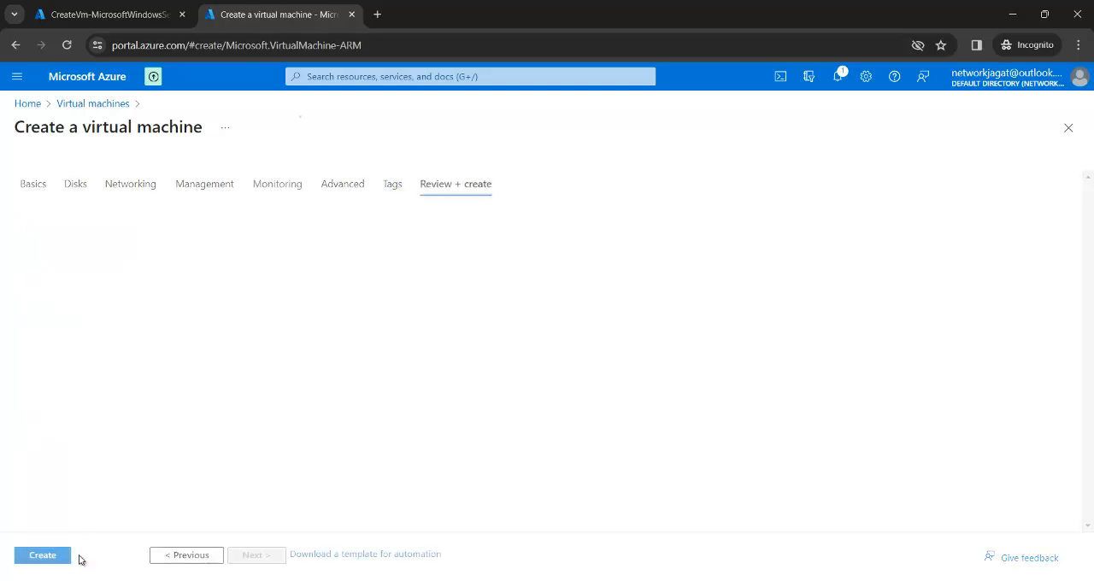
# Step: Return to the Azure portal home page and open a second copy of it in a new browser tab
pyautogui.click(66, 81)
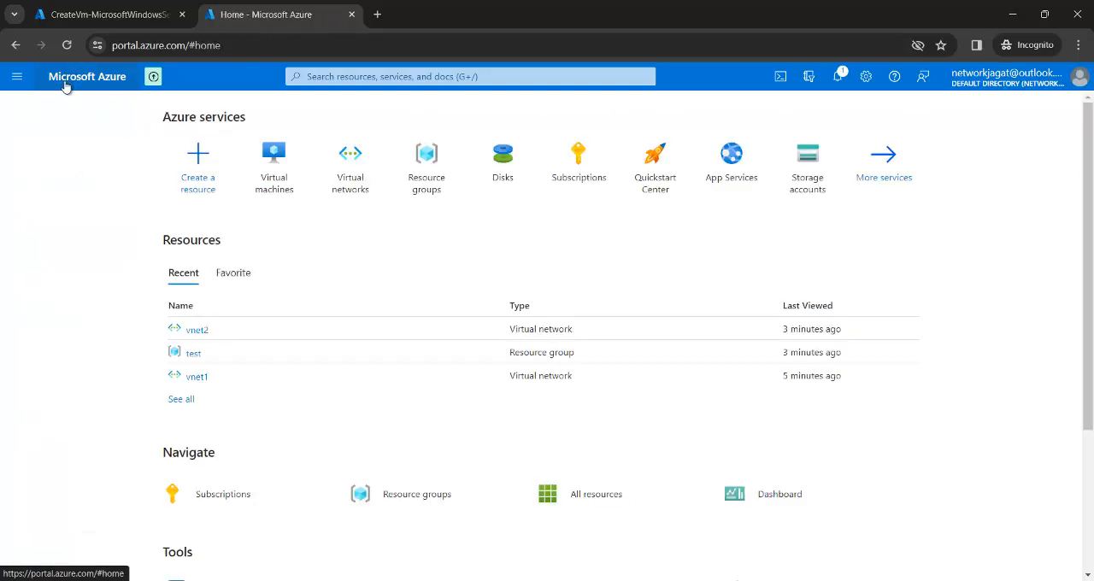
pyautogui.rightClick(66, 86)
pyautogui.click(92, 101)
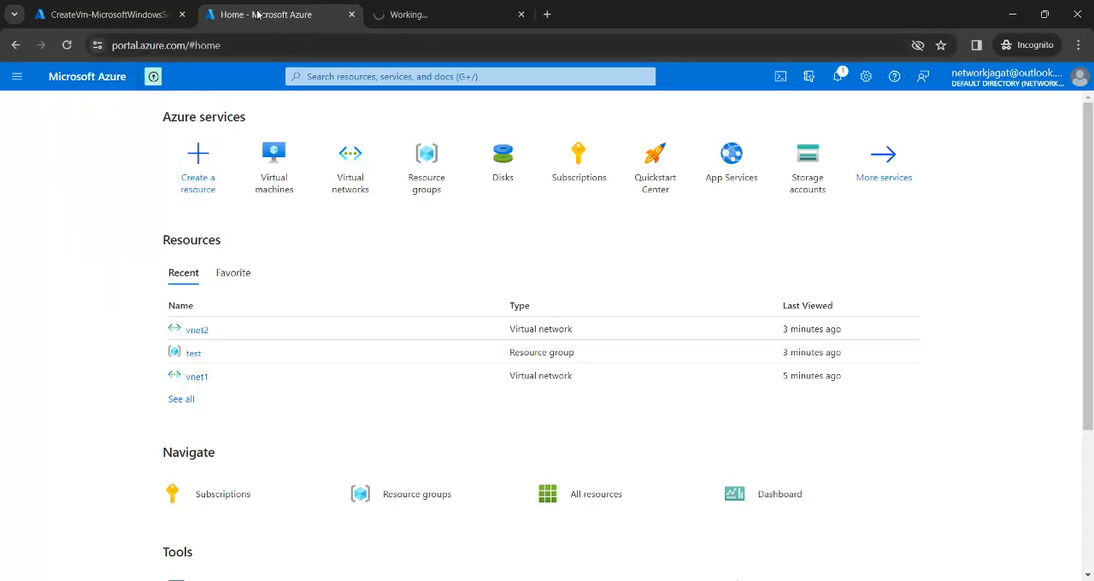
# Step: Start a new Azure virtual machine in the test resource group and name it vm2
pyautogui.moveTo(289, 139)
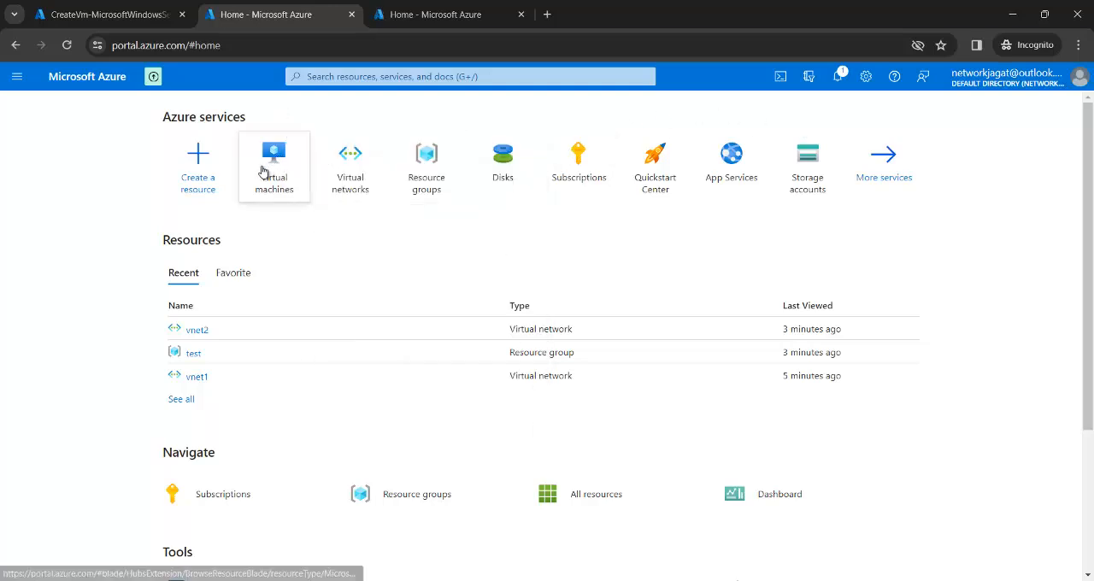
pyautogui.click(267, 168)
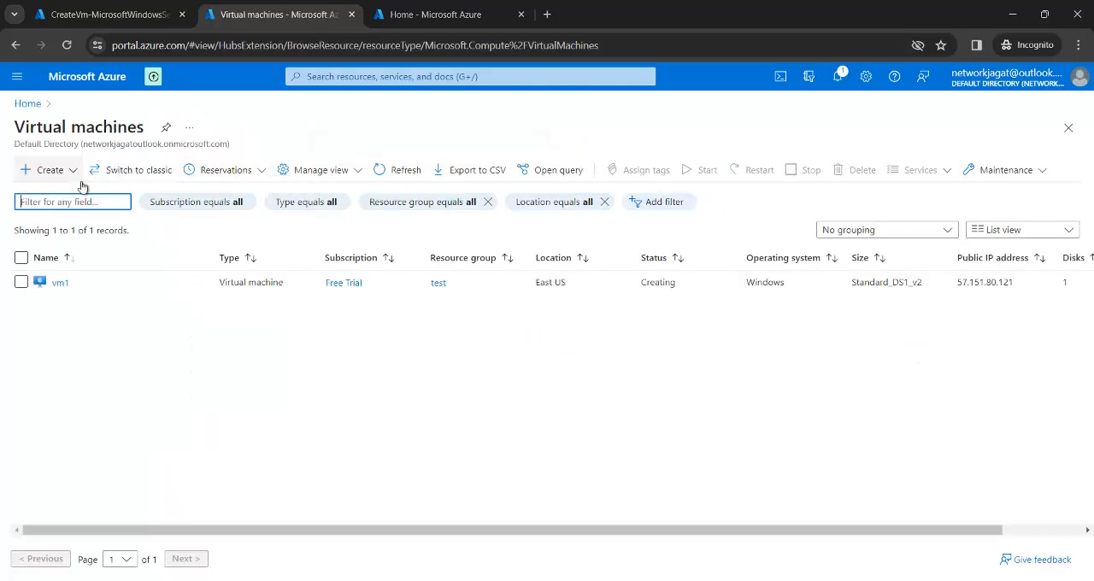
pyautogui.click(51, 170)
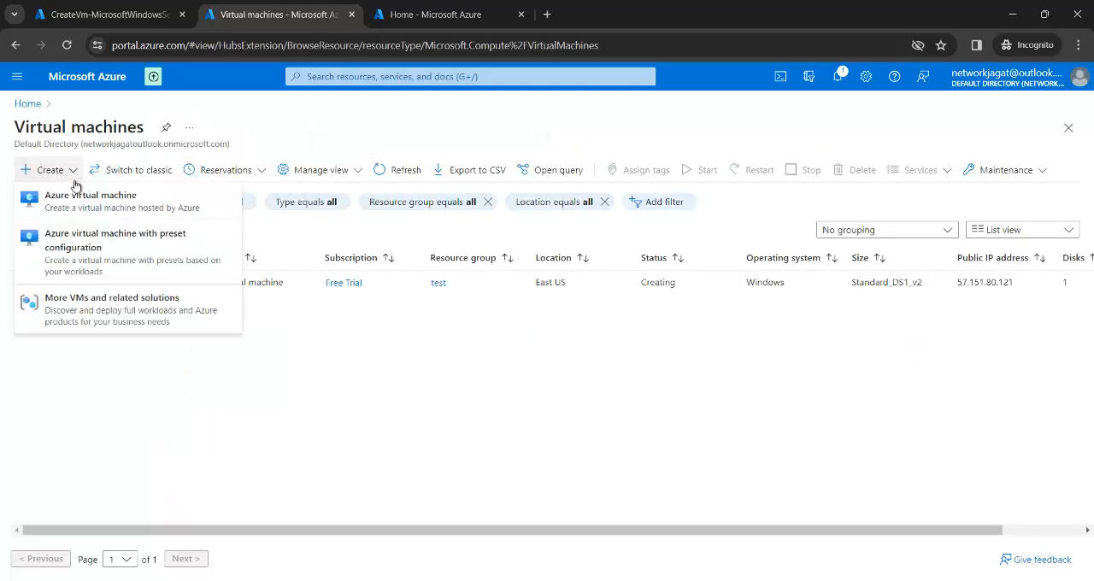
pyautogui.click(97, 201)
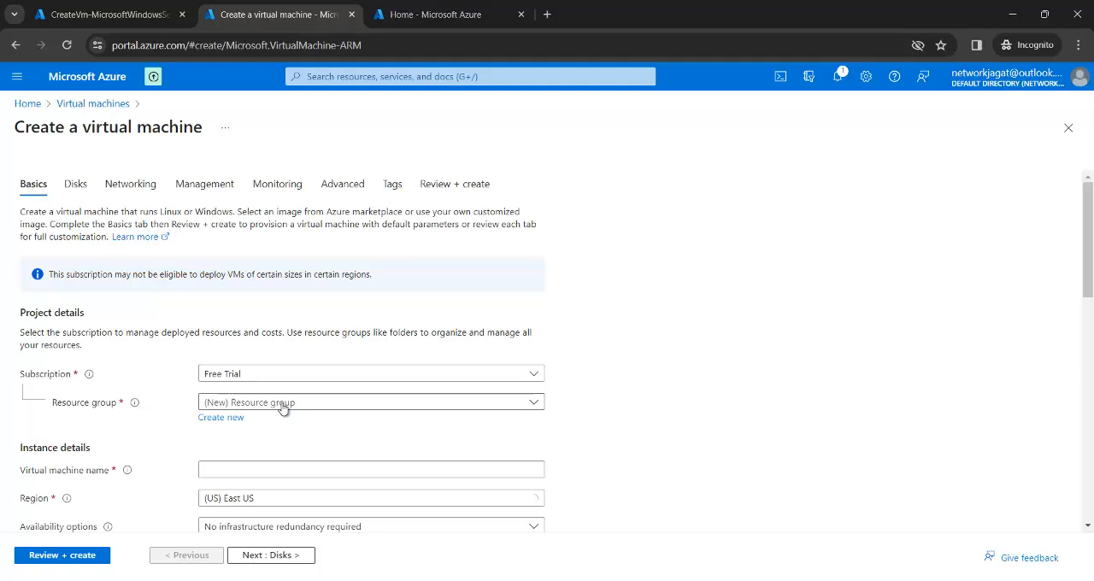
pyautogui.click(283, 408)
pyautogui.click(238, 478)
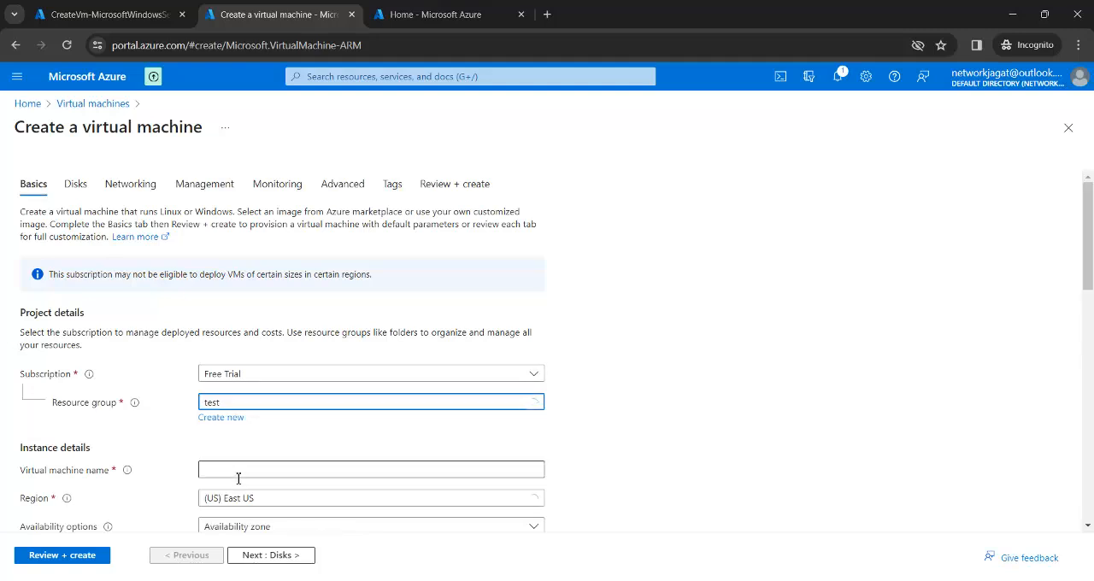
pyautogui.click(231, 469)
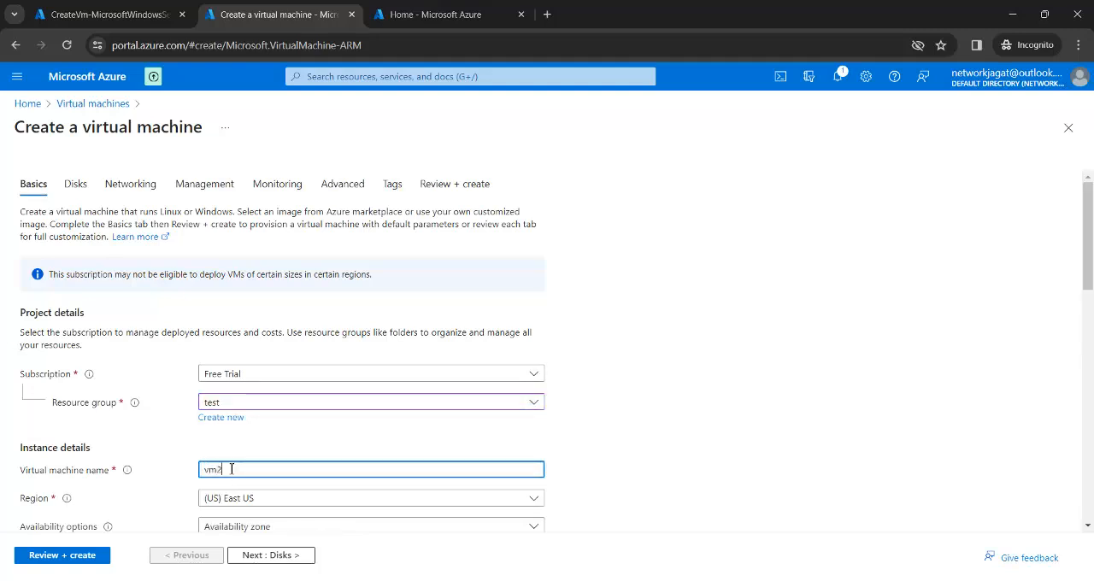
pyautogui.click(613, 423)
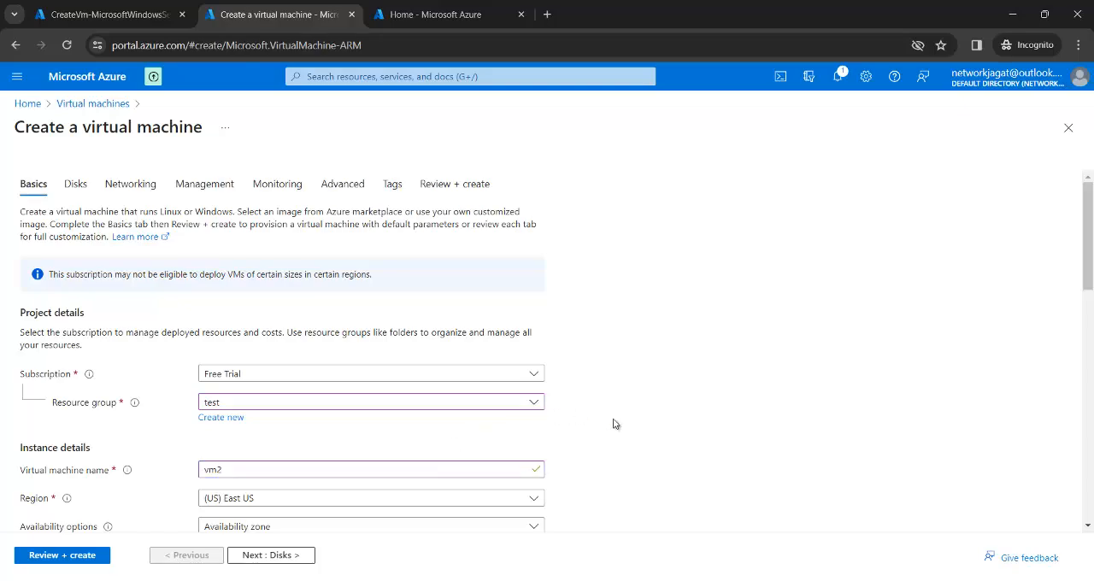
# Step: Fill in vm2's administrator account with the admin username, the account password and its confirmation
pyautogui.scroll(-5, 613, 423)
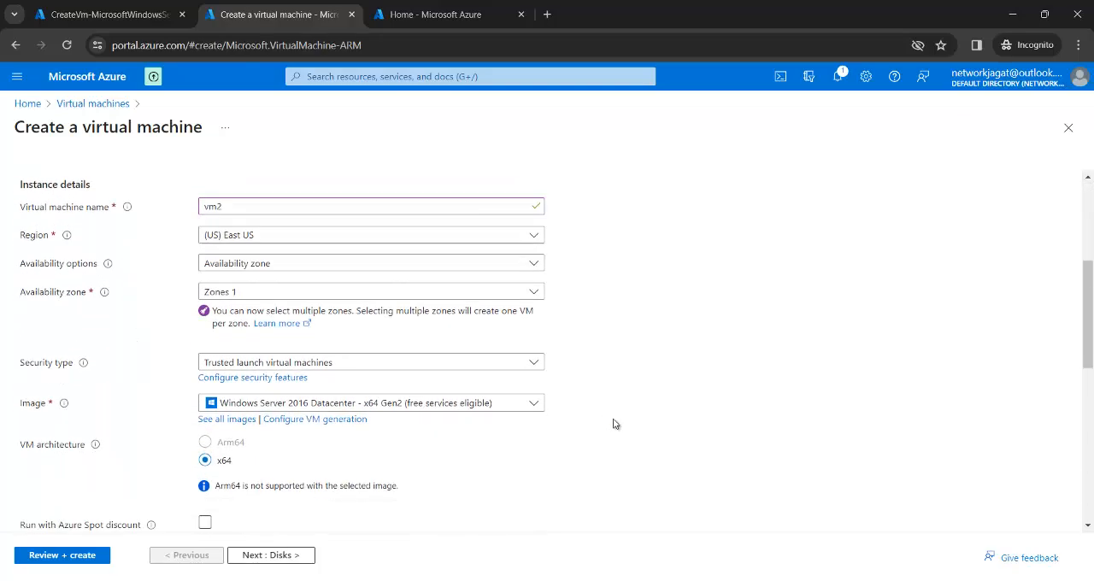
pyautogui.scroll(-1, 613, 424)
pyautogui.scroll(-1, 613, 424)
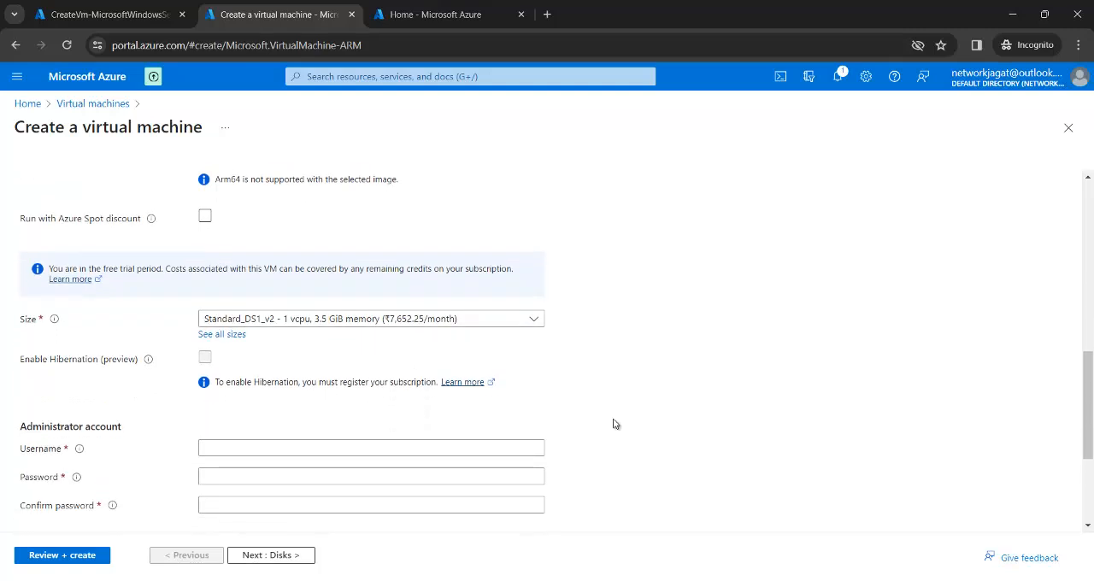
pyautogui.click(466, 446)
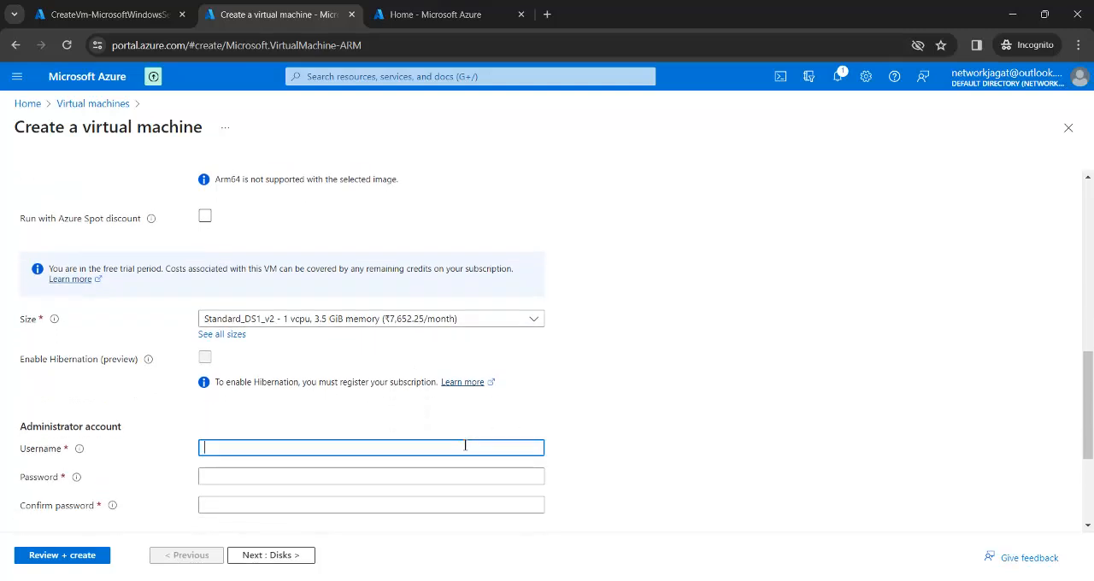
pyautogui.write('kushal')
pyautogui.press('Tab')
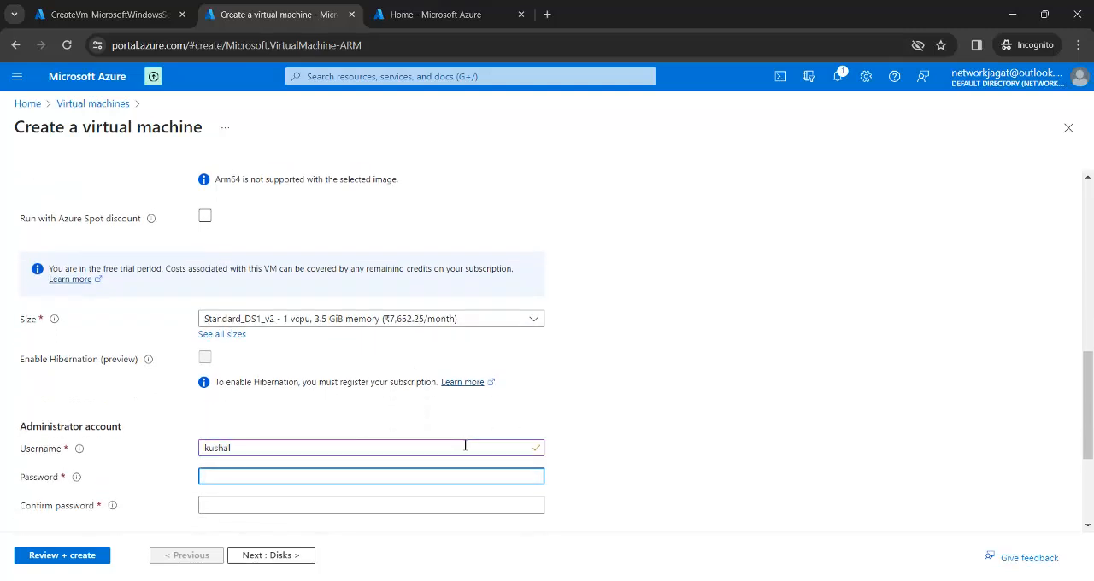
pyautogui.write('K')
pyautogui.press('Tab')
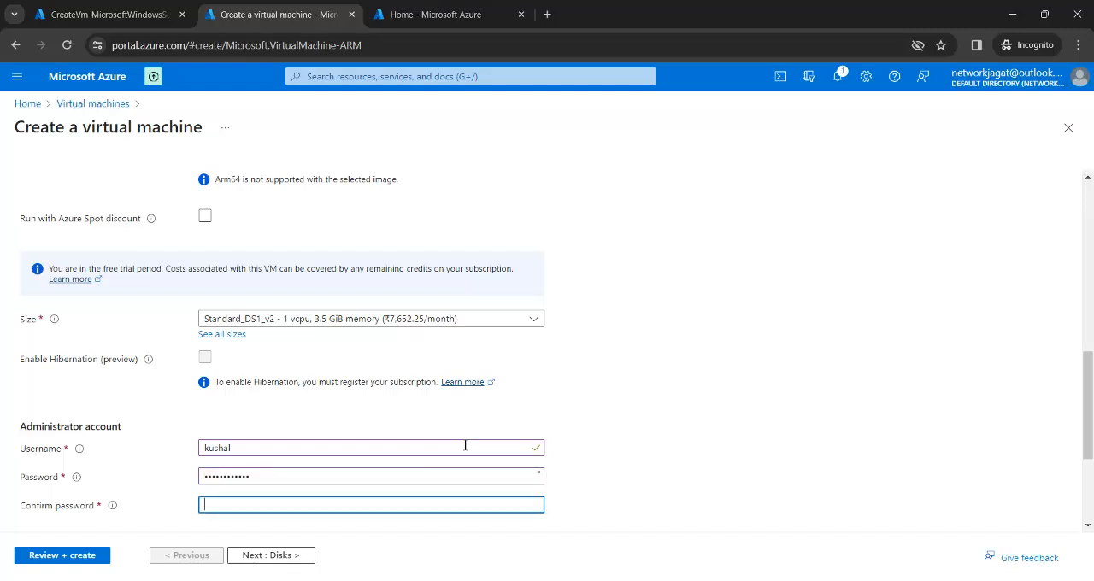
pyautogui.write('•••')
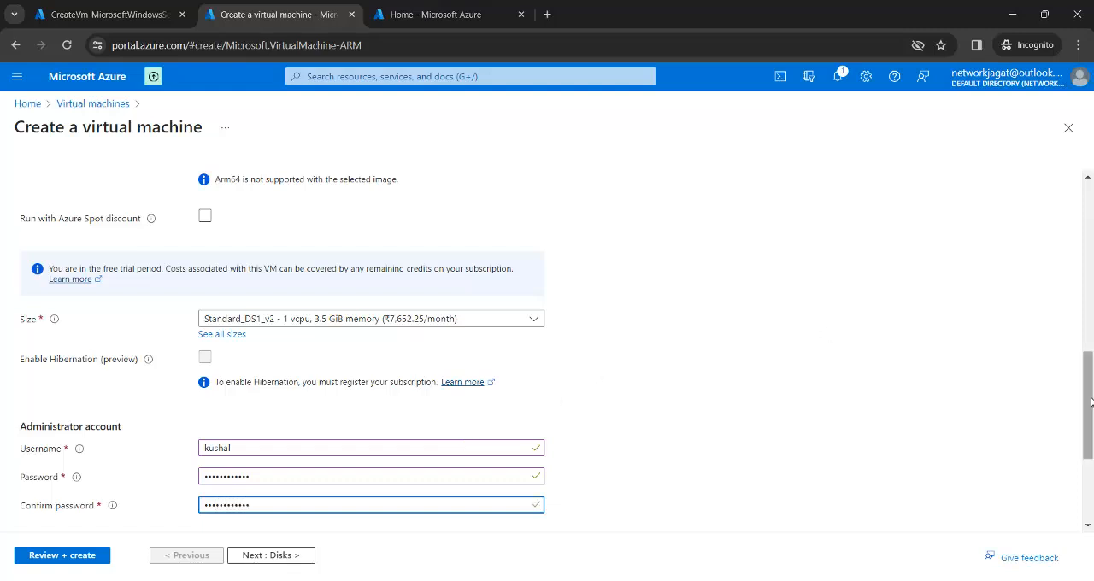
# Step: Keep vm2's default disk settings and connect it to subnet1b (172.16.2.0/24) in vnet1
pyautogui.moveTo(1090, 402); pyautogui.dragTo(1068, 420)
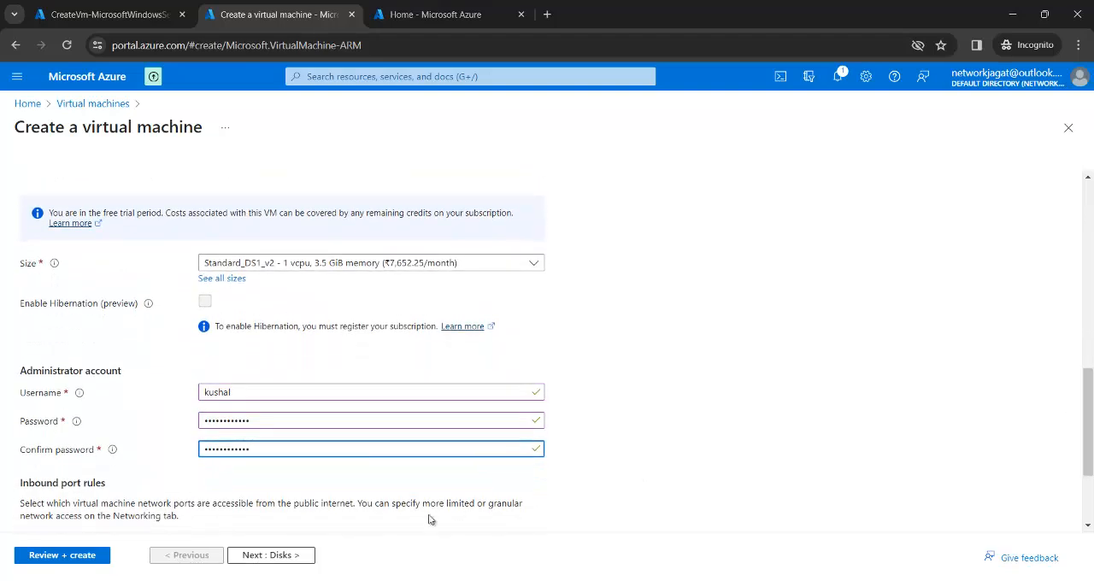
pyautogui.click(293, 561)
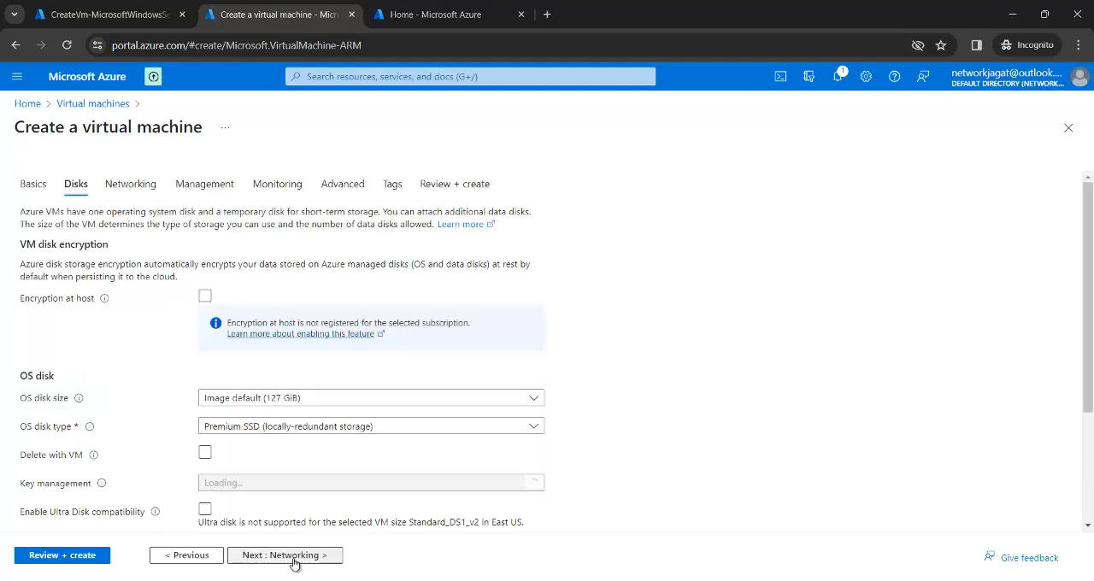
pyautogui.click(293, 560)
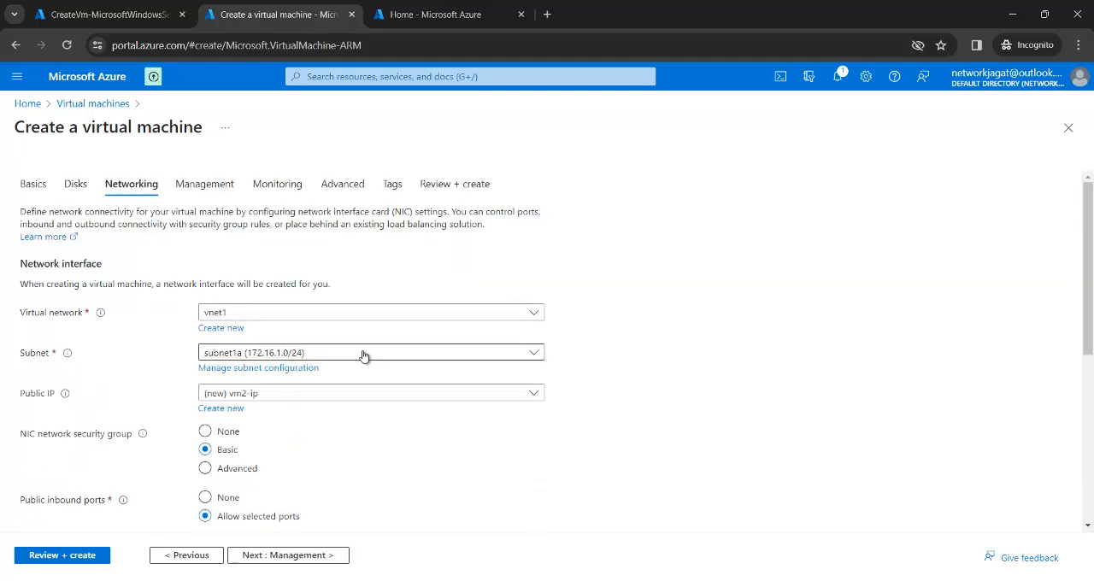
pyautogui.click(364, 355)
pyautogui.click(293, 425)
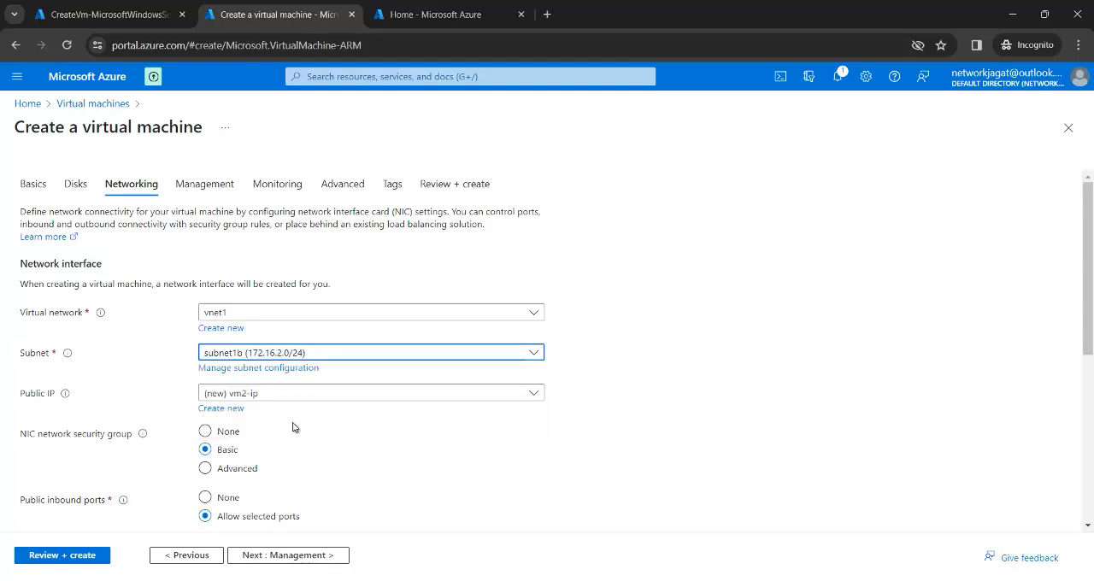
# Step: Disable boot diagnostics for vm2, validate its configuration and create the virtual machine
pyautogui.click(285, 561)
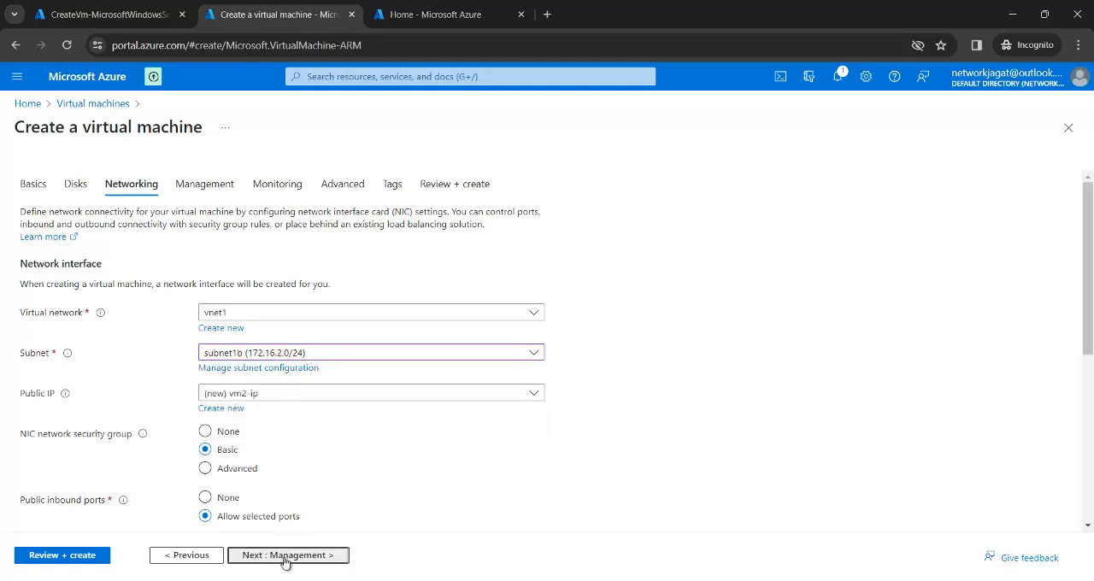
pyautogui.click(286, 556)
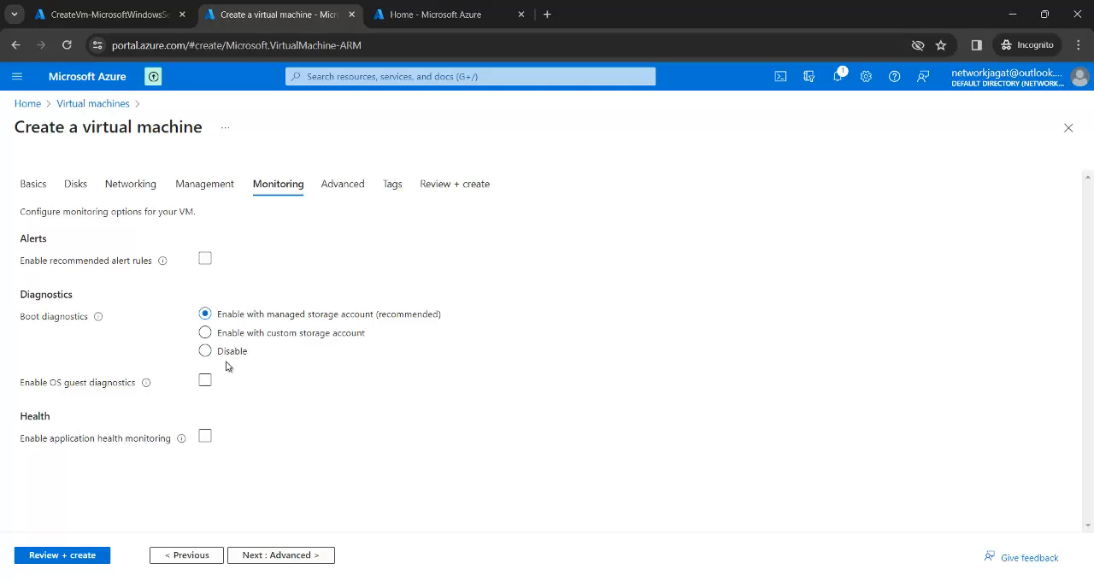
pyautogui.click(219, 351)
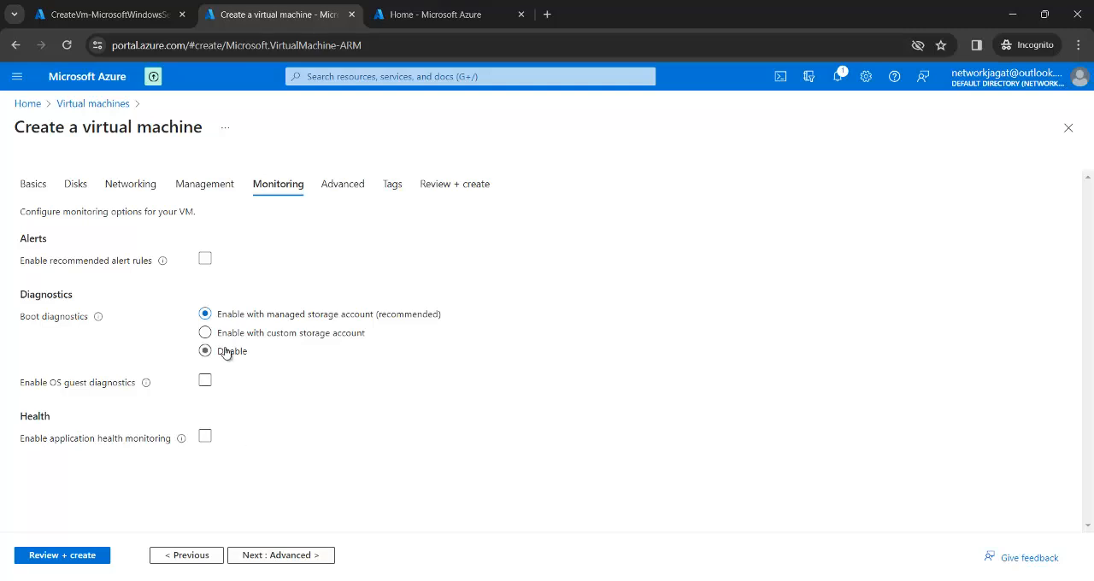
pyautogui.click(88, 557)
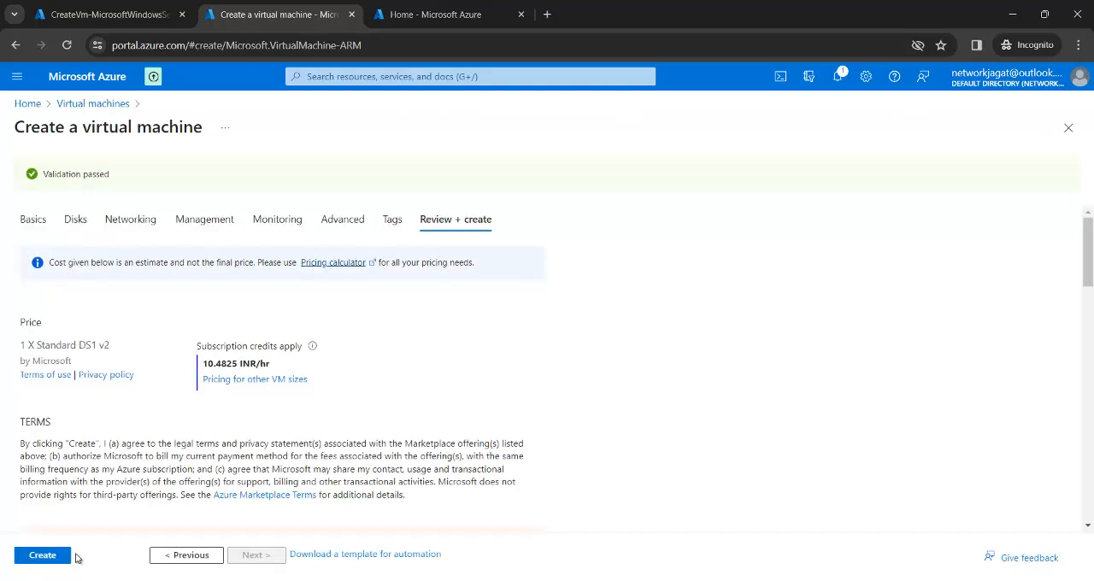
pyautogui.click(51, 559)
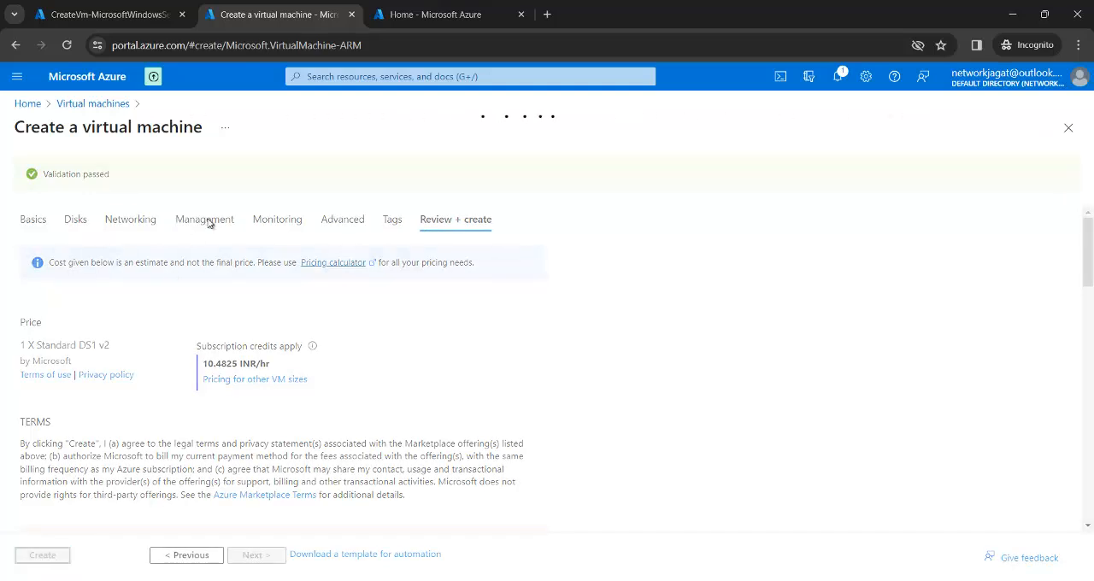
# Step: In the other portal tab, start a new Azure virtual machine in the test resource group and name it vm3
pyautogui.click(411, 17)
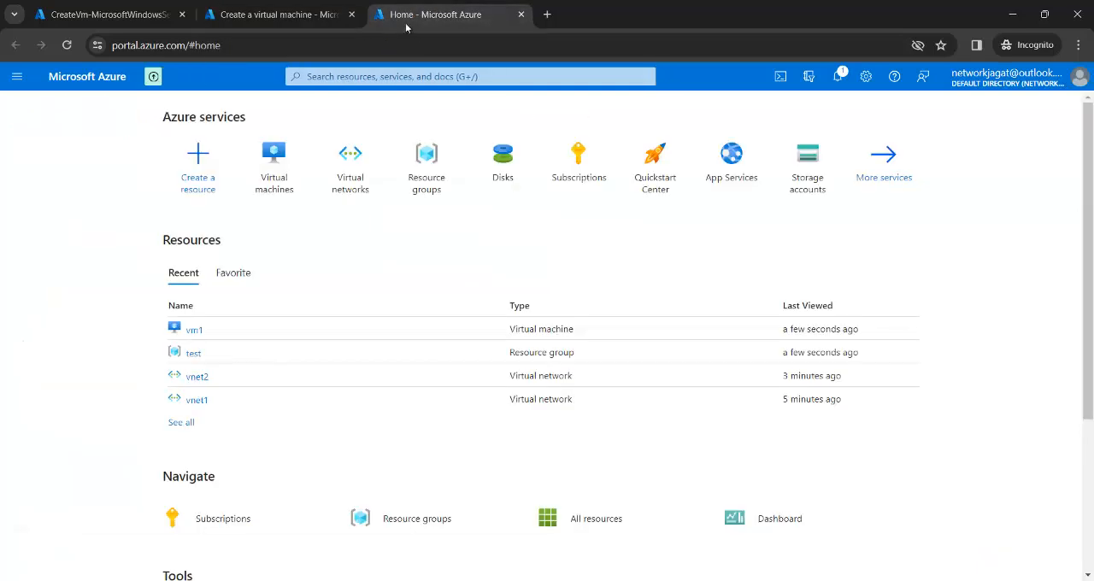
pyautogui.click(286, 180)
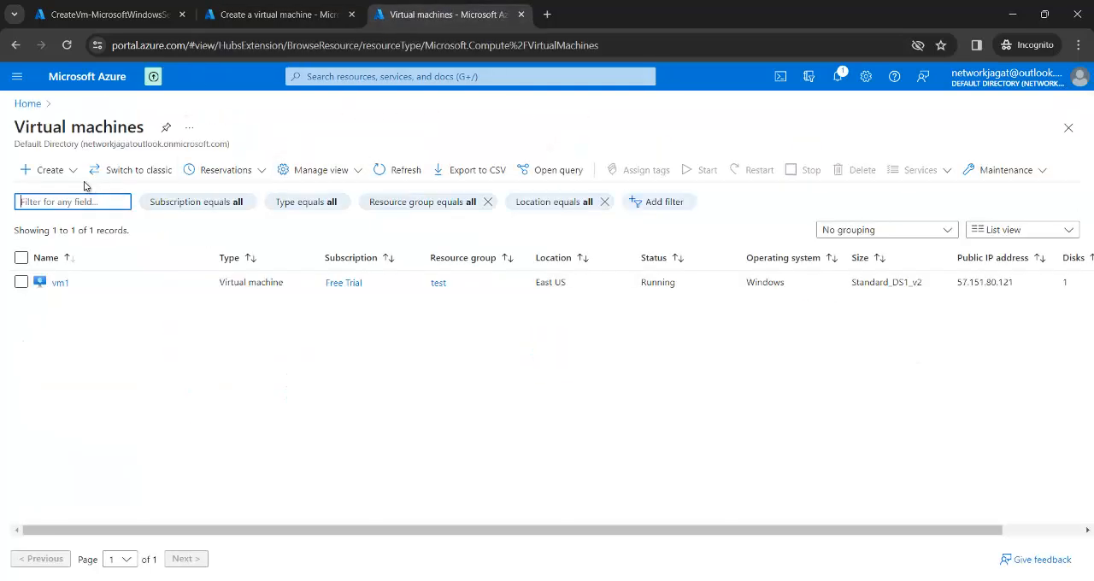
pyautogui.click(67, 173)
pyautogui.click(92, 207)
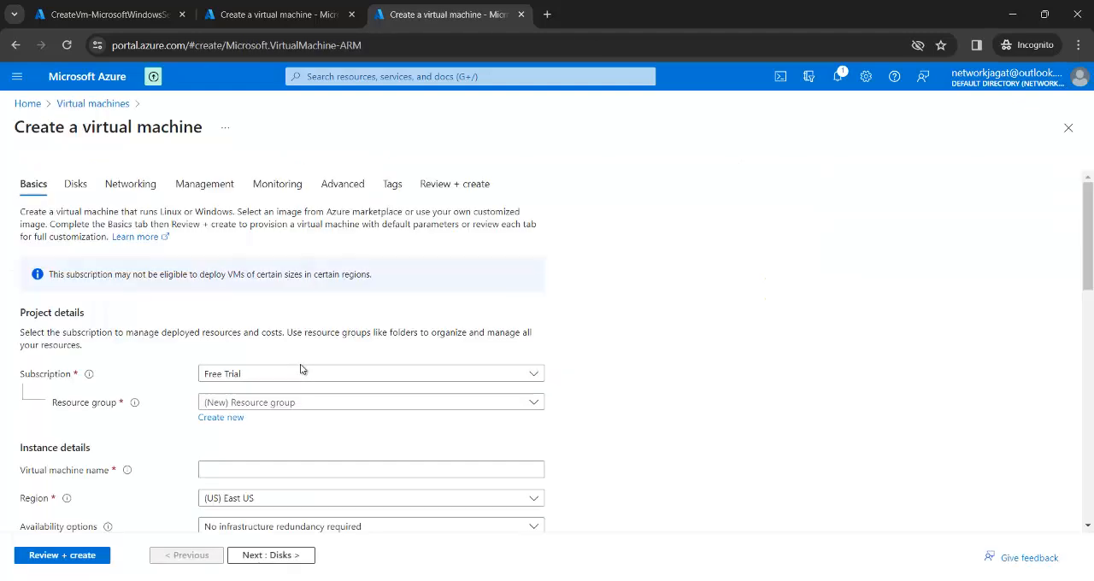
pyautogui.click(313, 407)
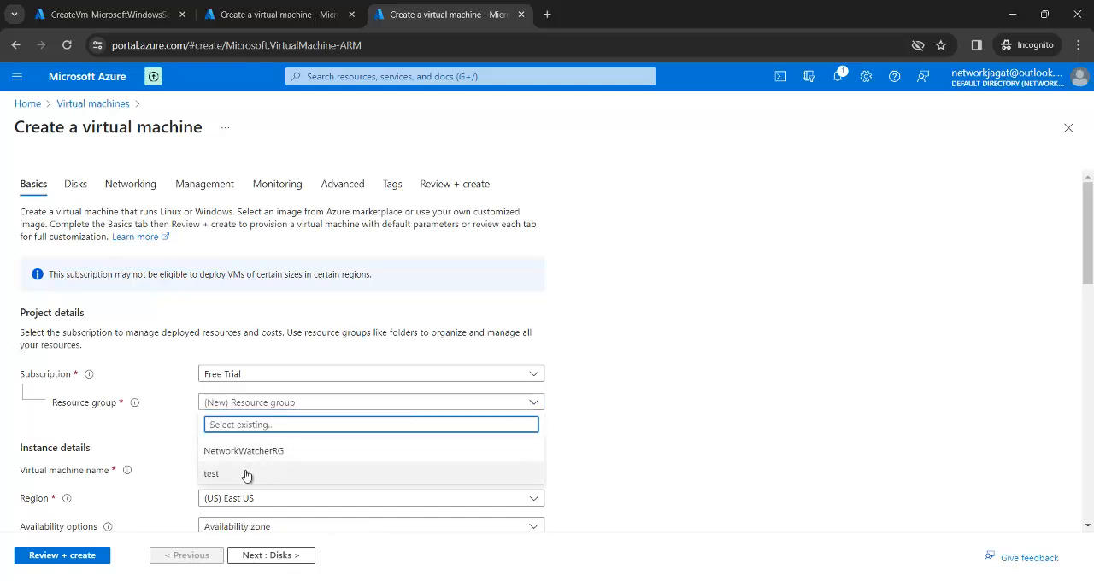
pyautogui.click(246, 475)
pyautogui.click(243, 471)
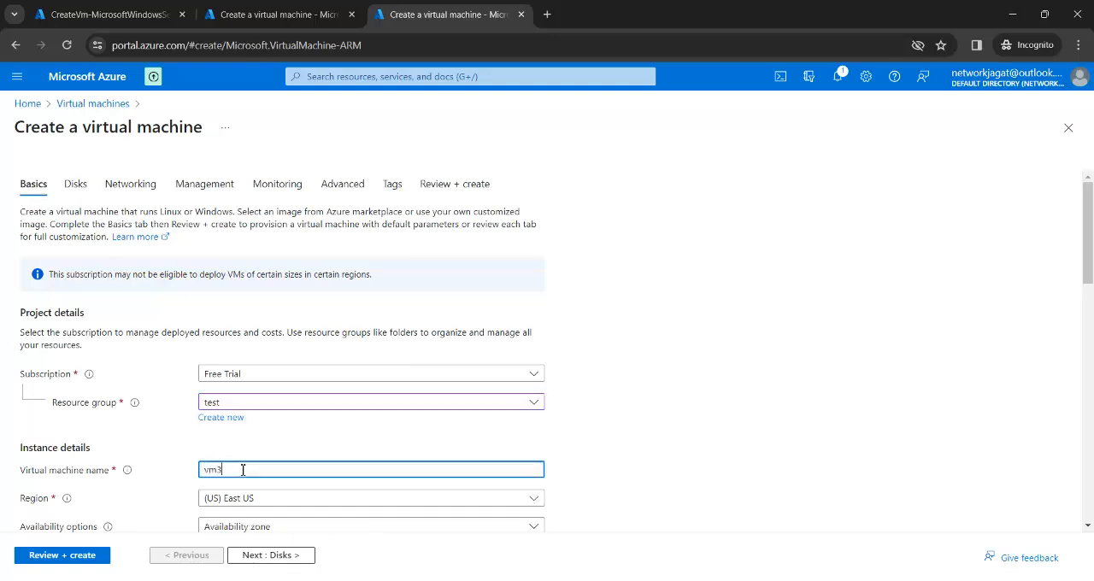
pyautogui.click(625, 417)
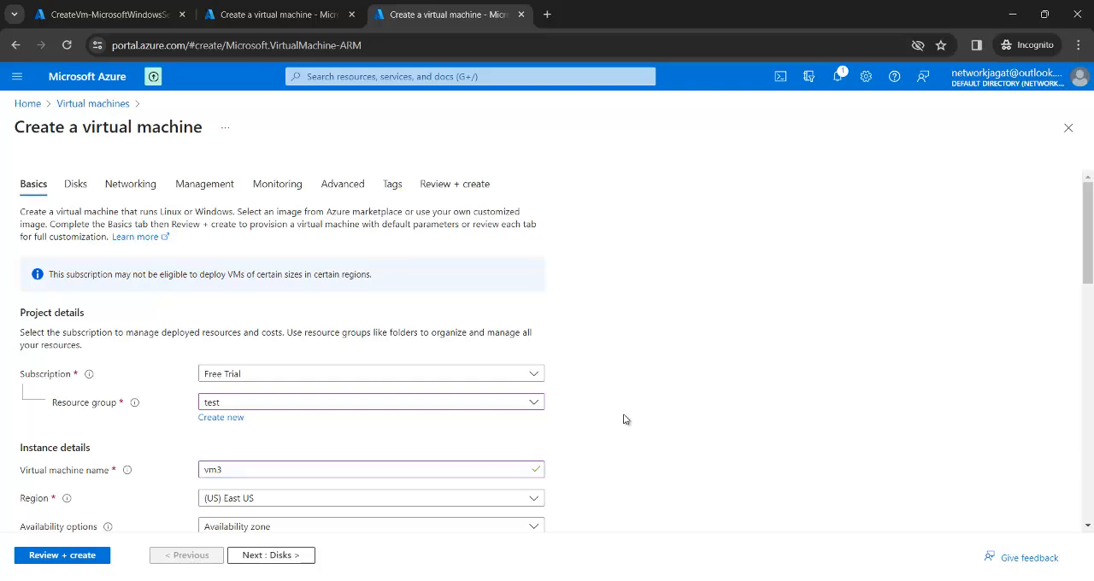
# Step: Give vm3 the Windows Server 2016 Datacenter - x64 Gen2 image and the Standard_DS1_v2 size with 1 vcpu and 3.5 GiB memory
pyautogui.scroll(-5, 624, 419)
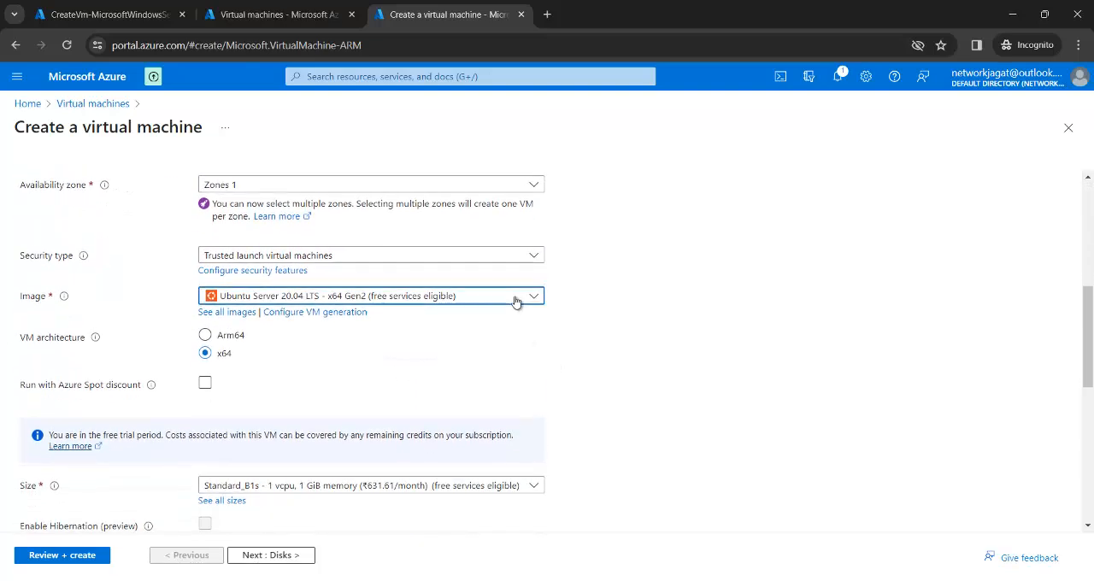
pyautogui.click(518, 299)
pyautogui.click(411, 369)
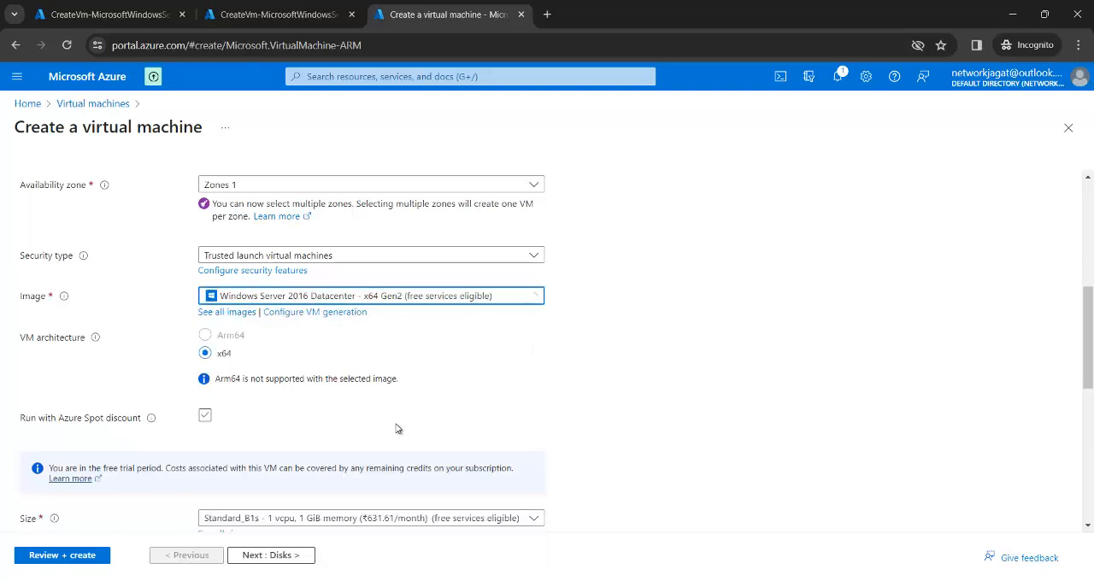
pyautogui.scroll(-3, 601, 397)
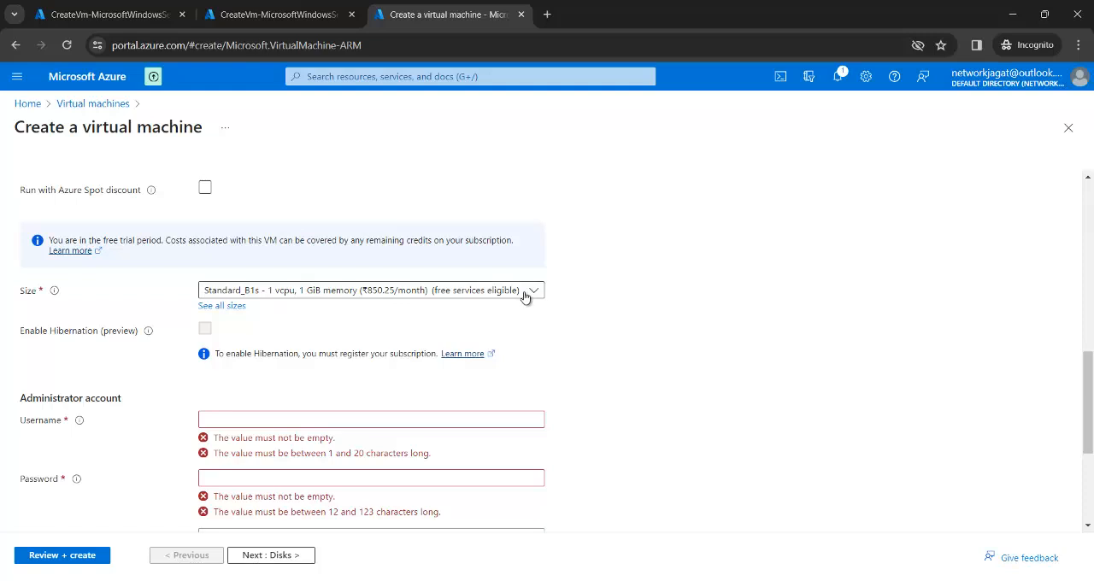
pyautogui.click(523, 294)
pyautogui.click(432, 358)
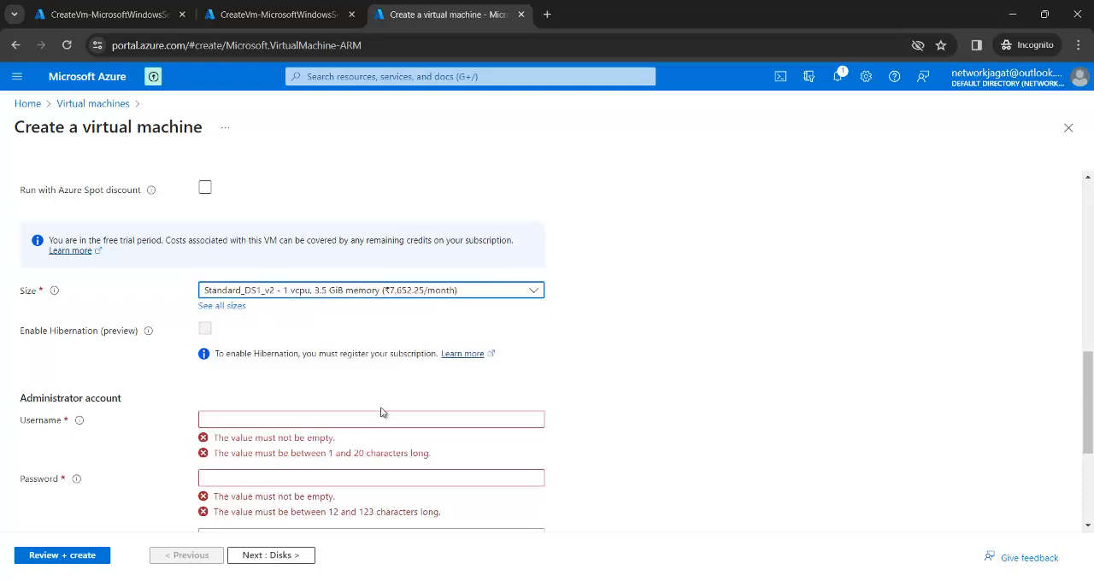
# Step: Fill in vm3's administrator account with the admin username and the account password, entering the password again as confirmation
pyautogui.click(358, 420)
pyautogui.write('kus')
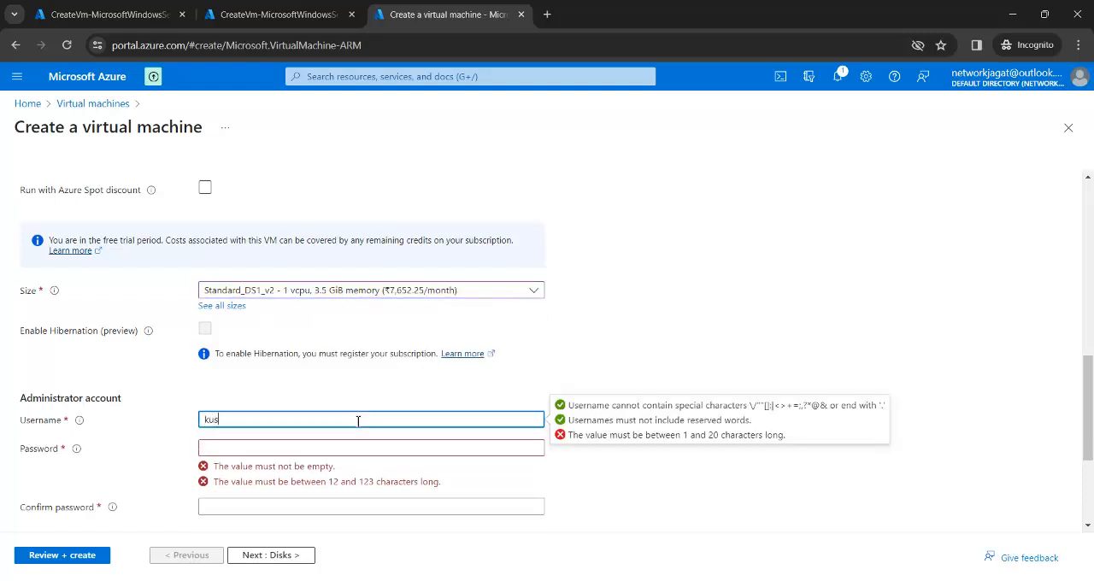
pyautogui.write('hal')
pyautogui.press('Tab')
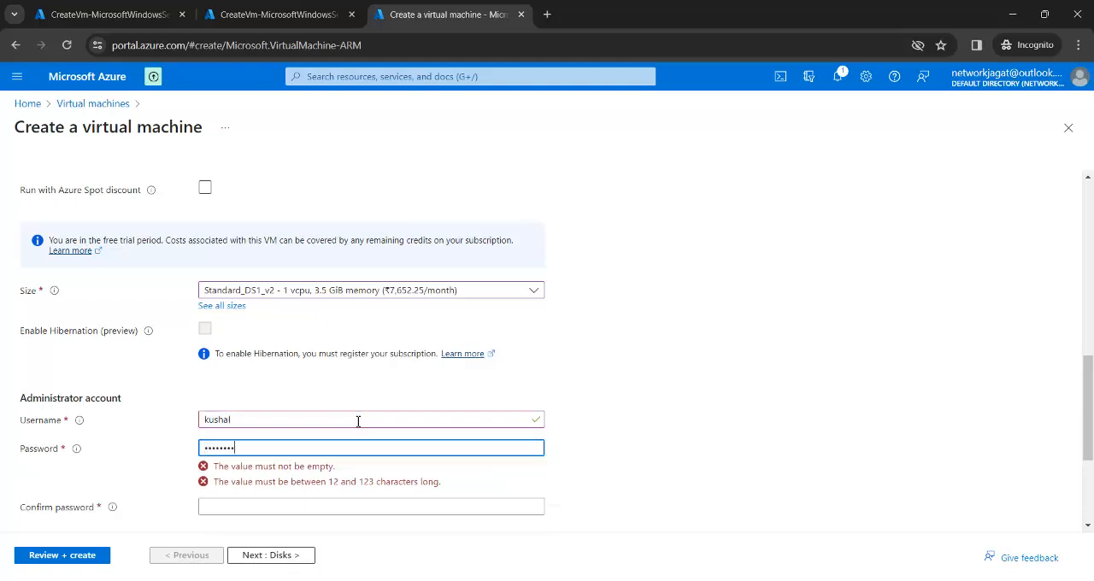
pyautogui.write('••••••••••••')
pyautogui.press('Tab')
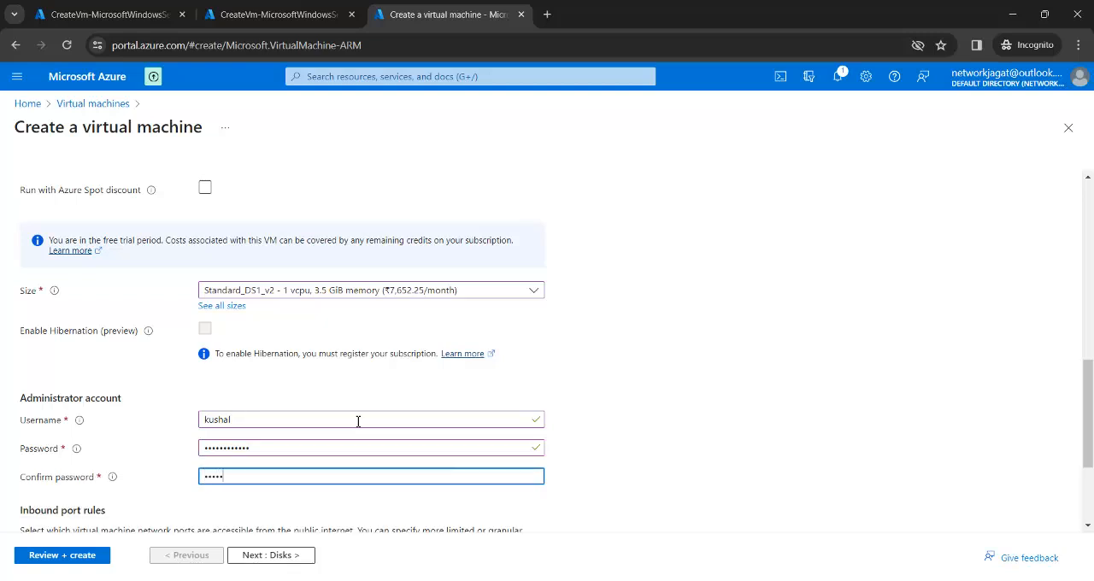
pyautogui.write('•••••••••')
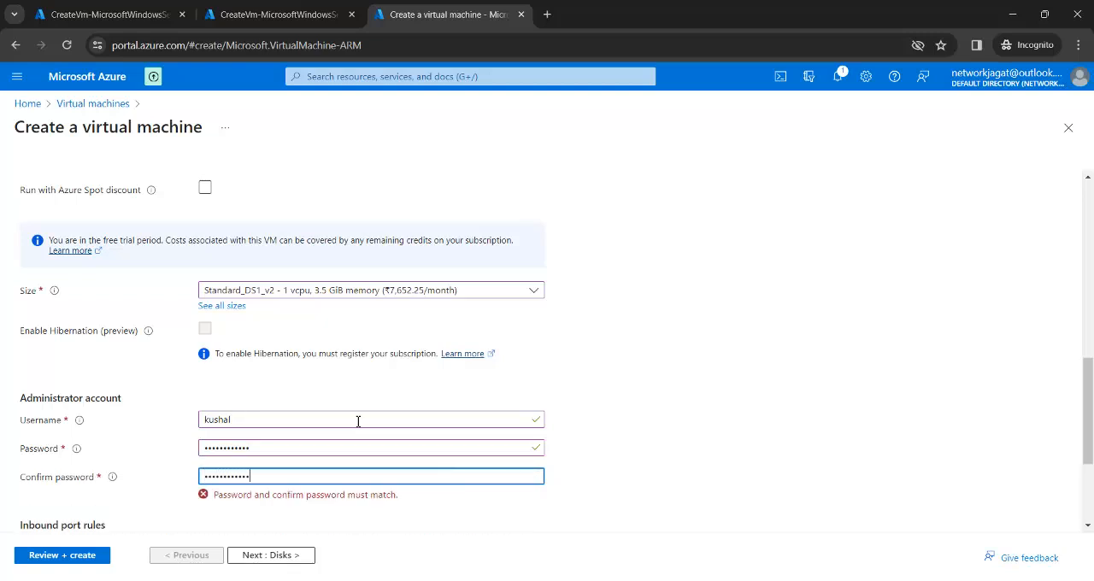
# Step: Keep vm3's default disk settings and connect it to vnet2 with subnet2a (192.168.1.0/24)
pyautogui.click(285, 557)
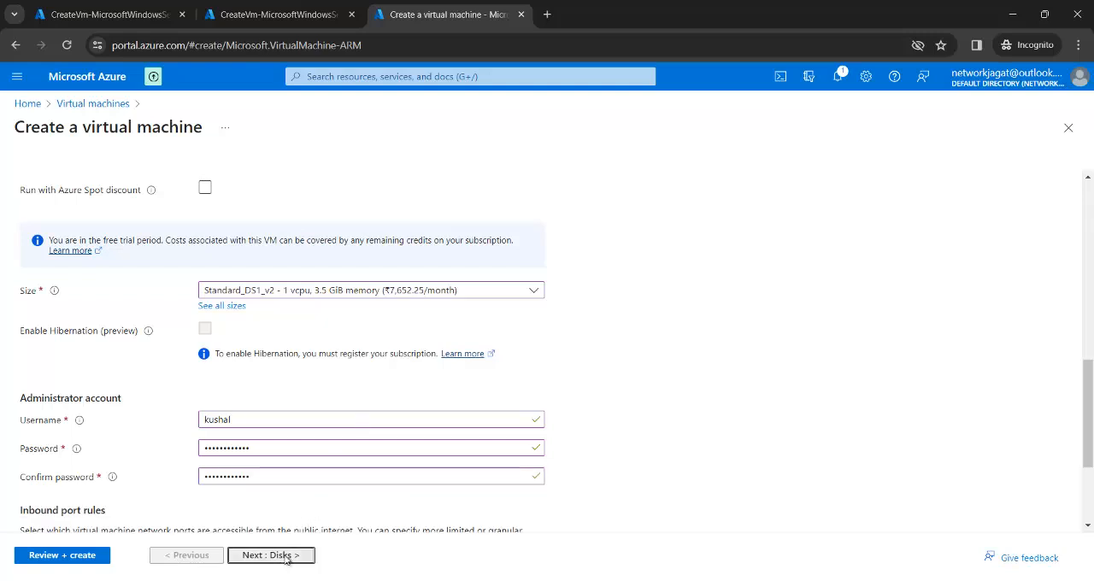
pyautogui.click(285, 557)
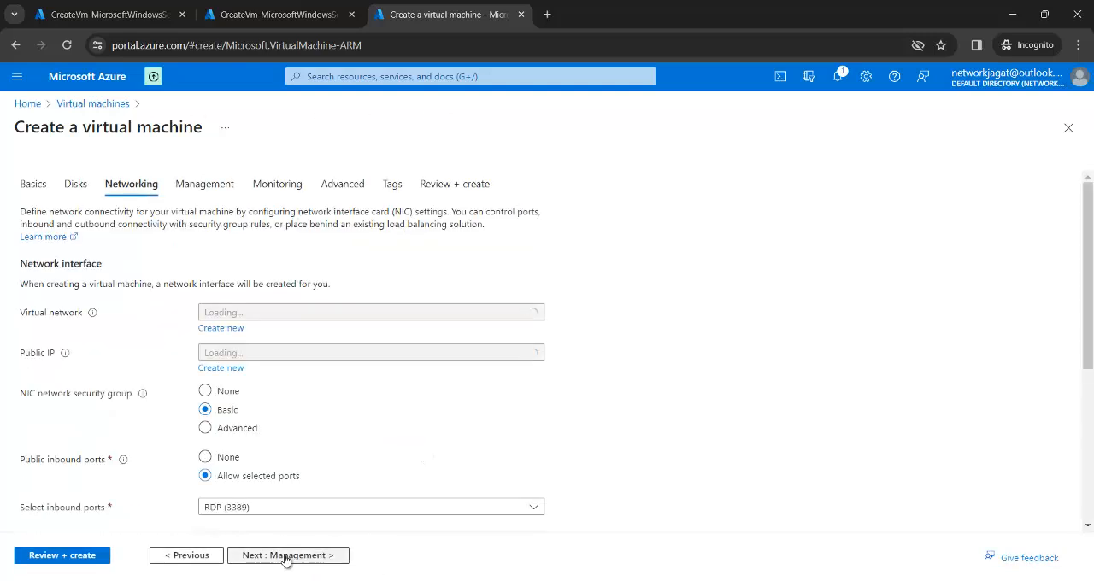
pyautogui.click(320, 314)
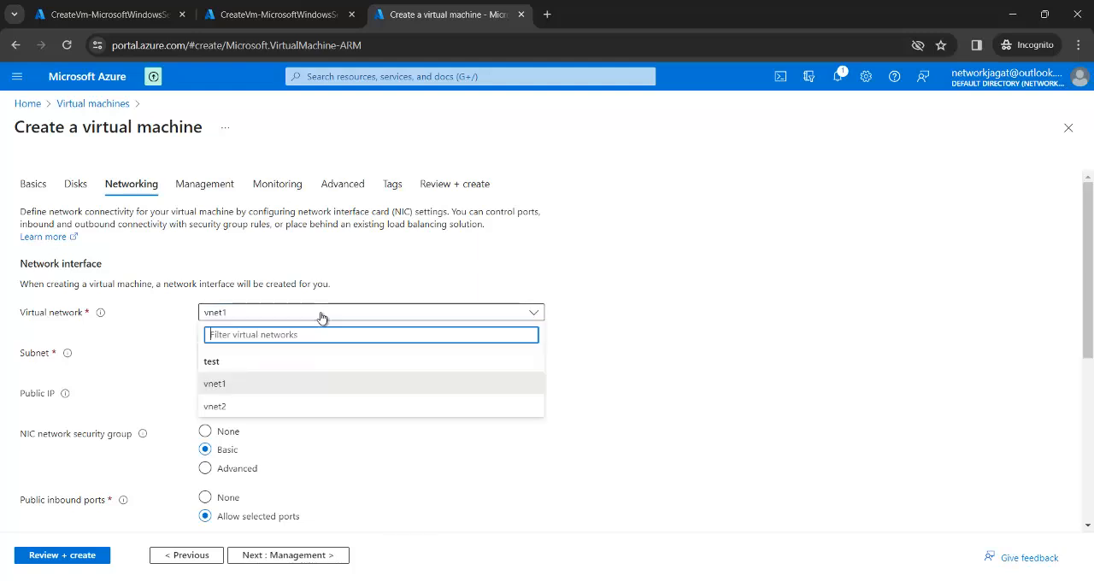
pyautogui.click(266, 406)
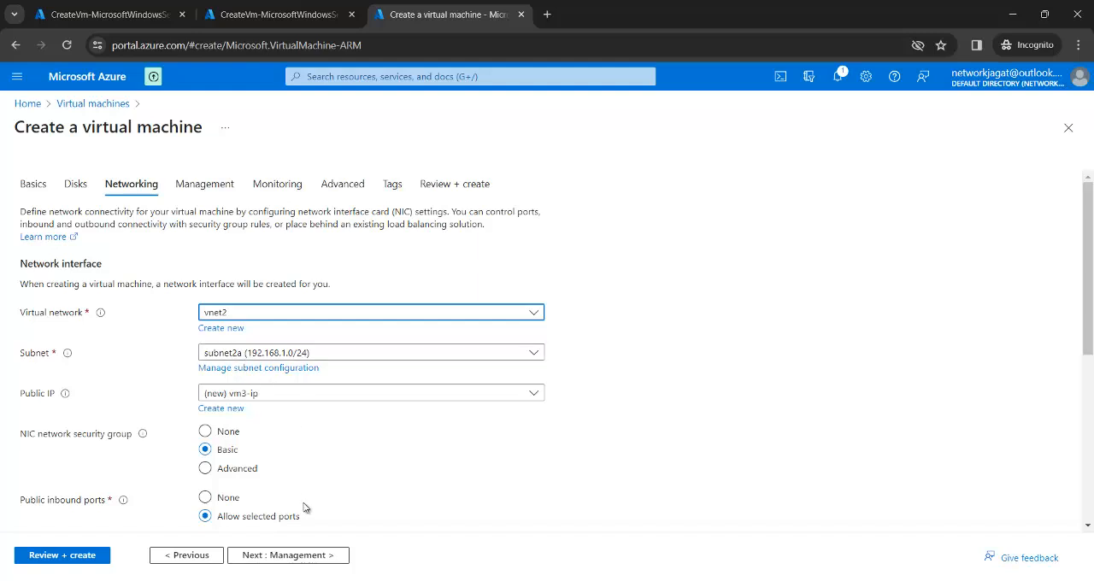
# Step: Keep the default management options, disable boot diagnostics for vm3, and validate and create the virtual machine
pyautogui.click(306, 555)
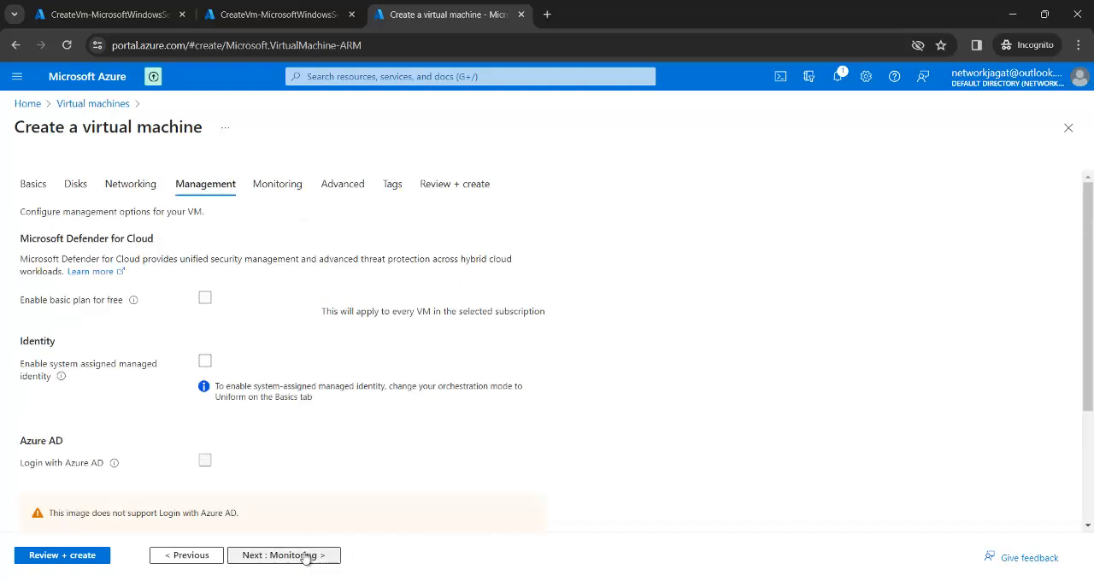
pyautogui.click(307, 555)
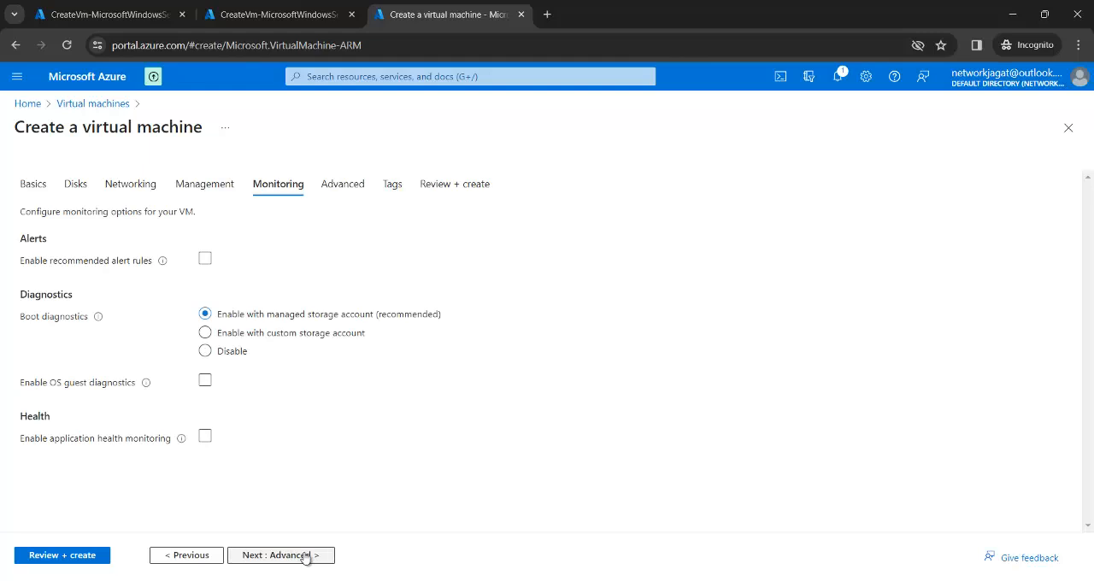
pyautogui.click(232, 353)
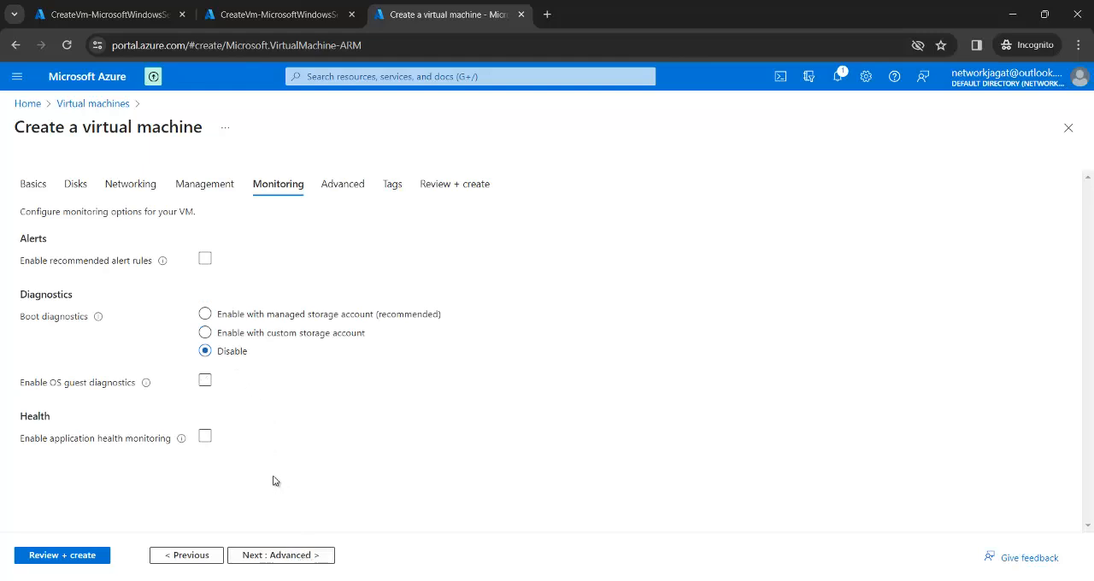
pyautogui.click(69, 555)
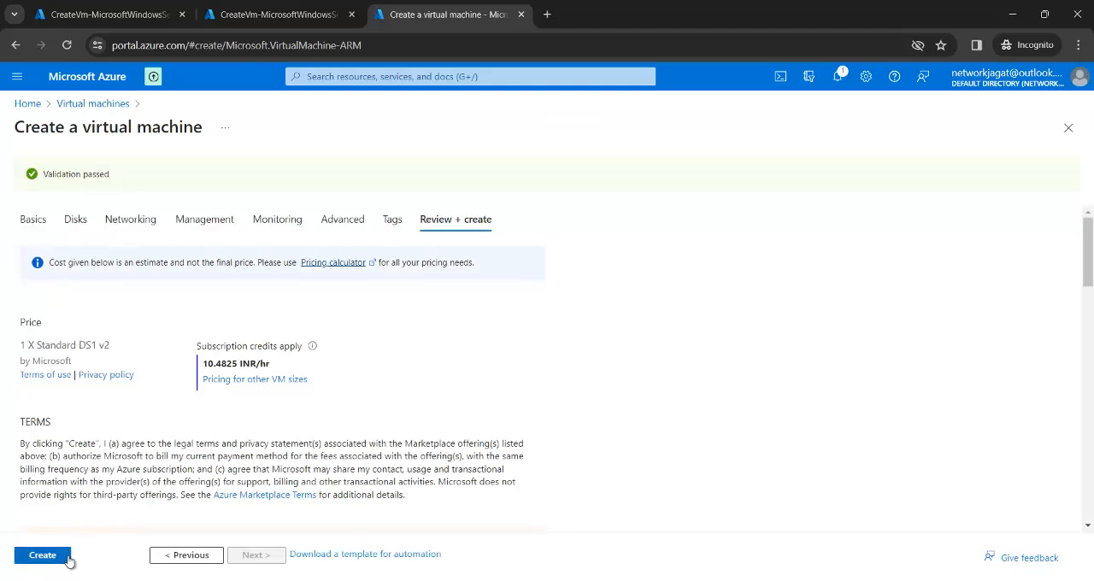
pyautogui.click(70, 557)
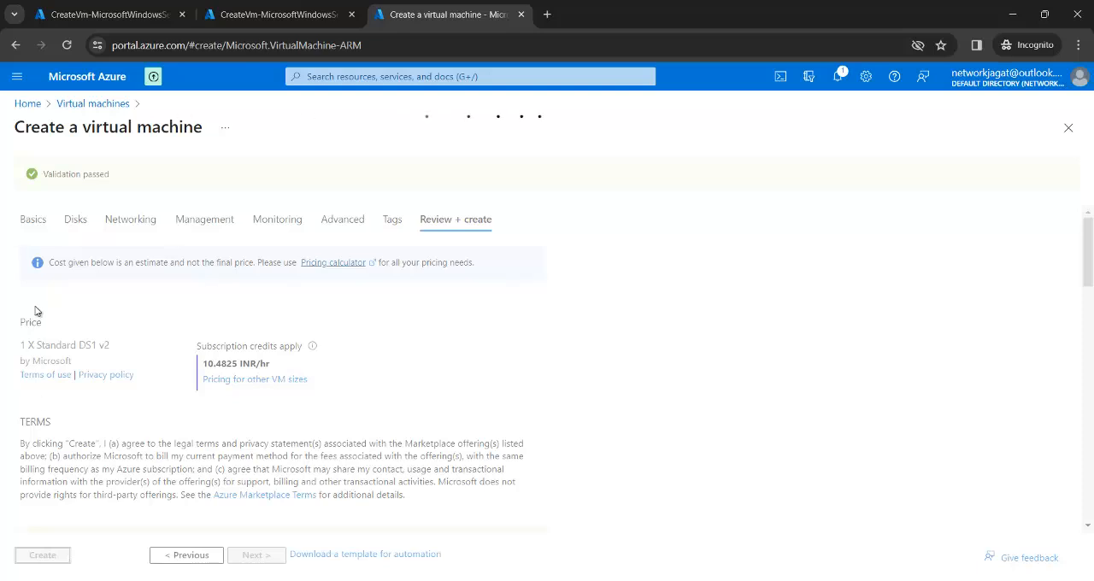
# Step: In the first portal tab, open vm1 from the virtual machines list and copy its public IP address
pyautogui.click(118, 17)
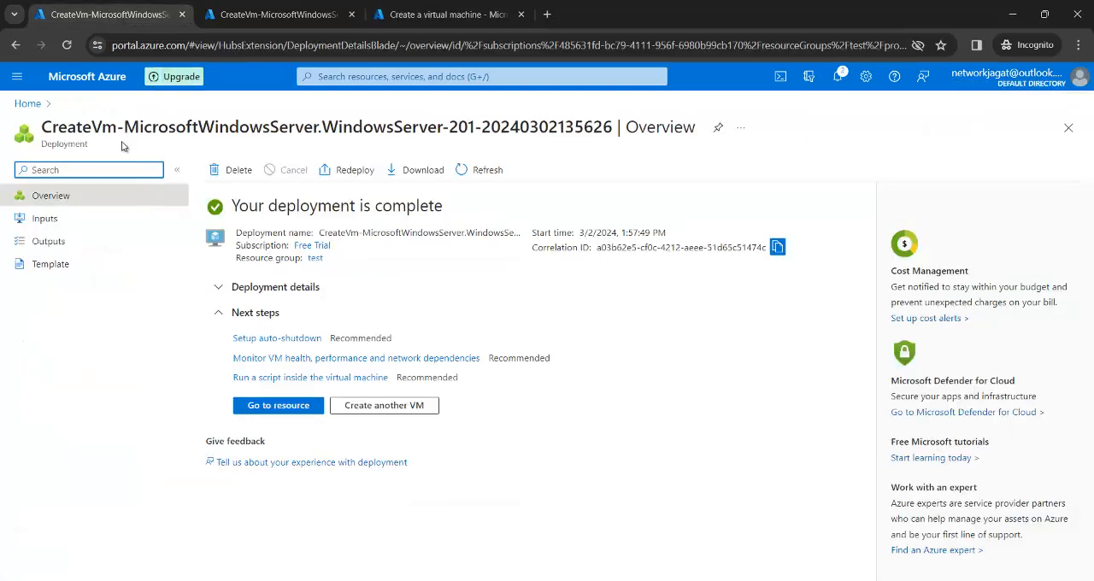
pyautogui.click(26, 106)
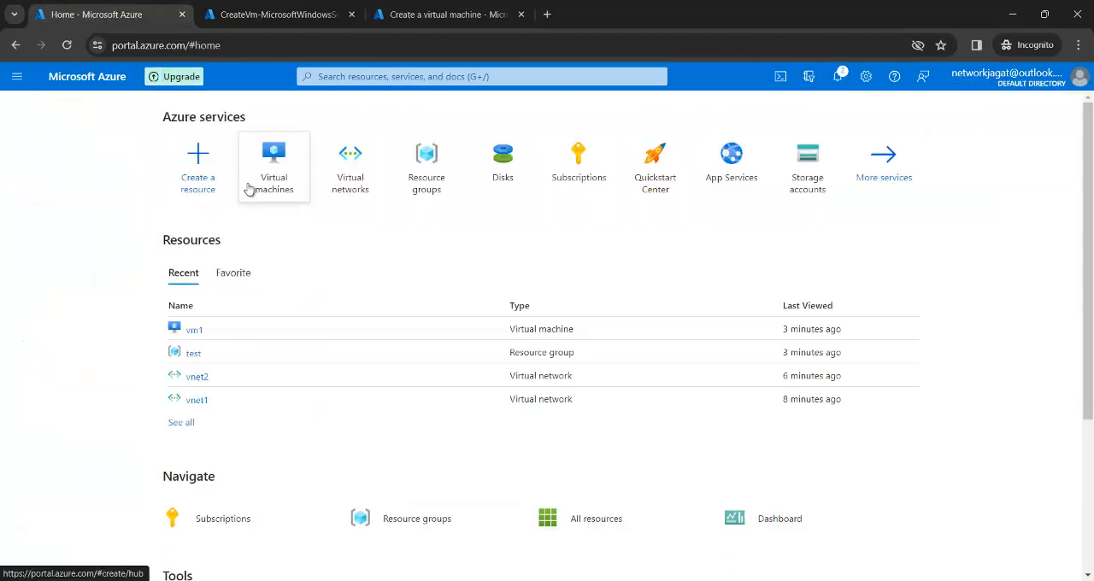
pyautogui.click(278, 181)
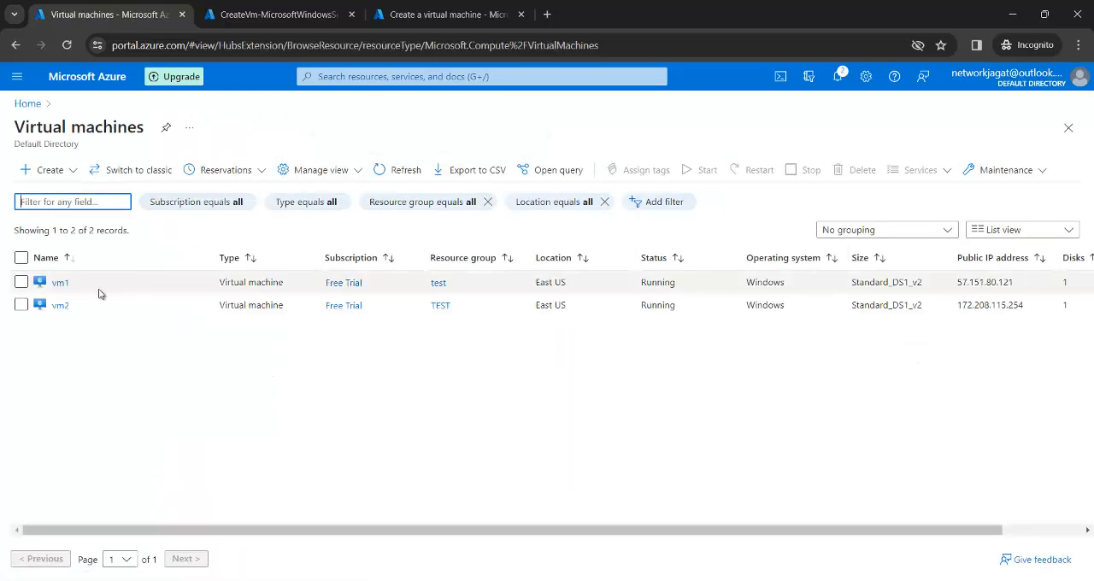
pyautogui.click(58, 286)
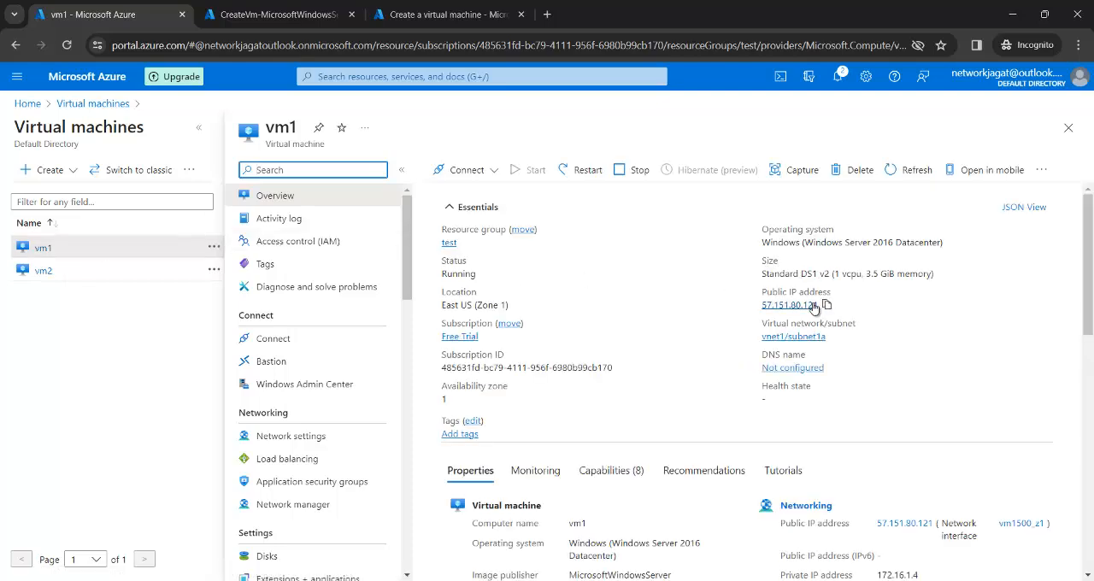
pyautogui.click(827, 305)
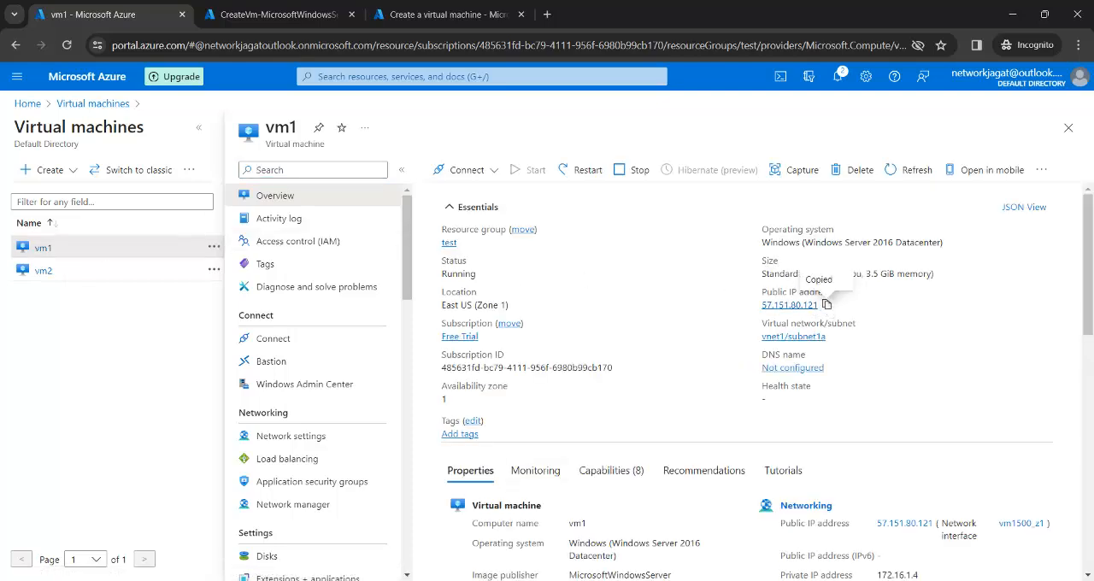
# Step: Switch to Remote Desktop Connection and start a connection to vm1's public IP address, 57.151.80.121
pyautogui.press('super')
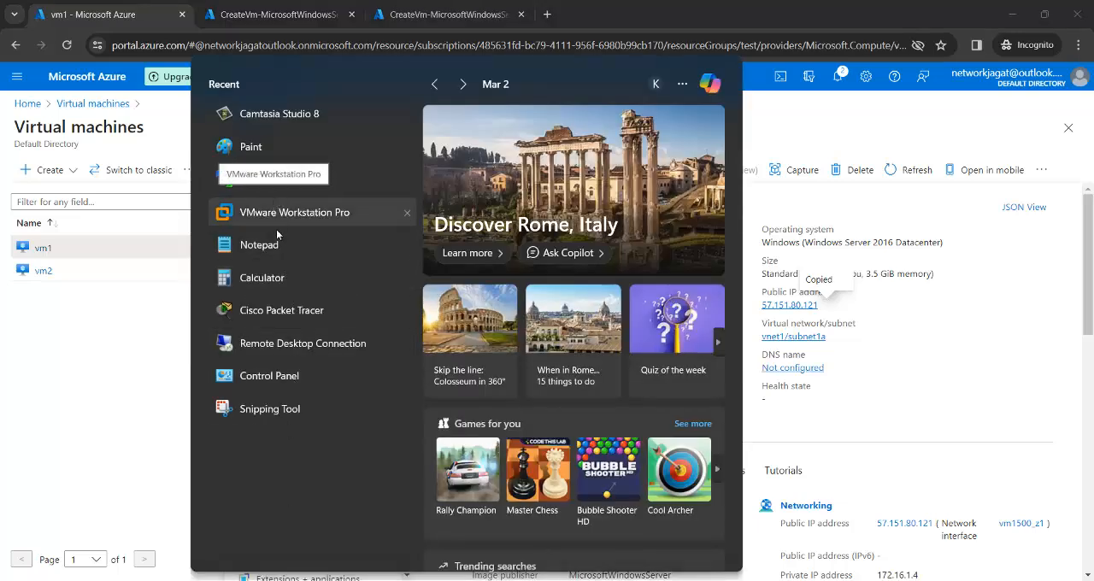
pyautogui.click(275, 343)
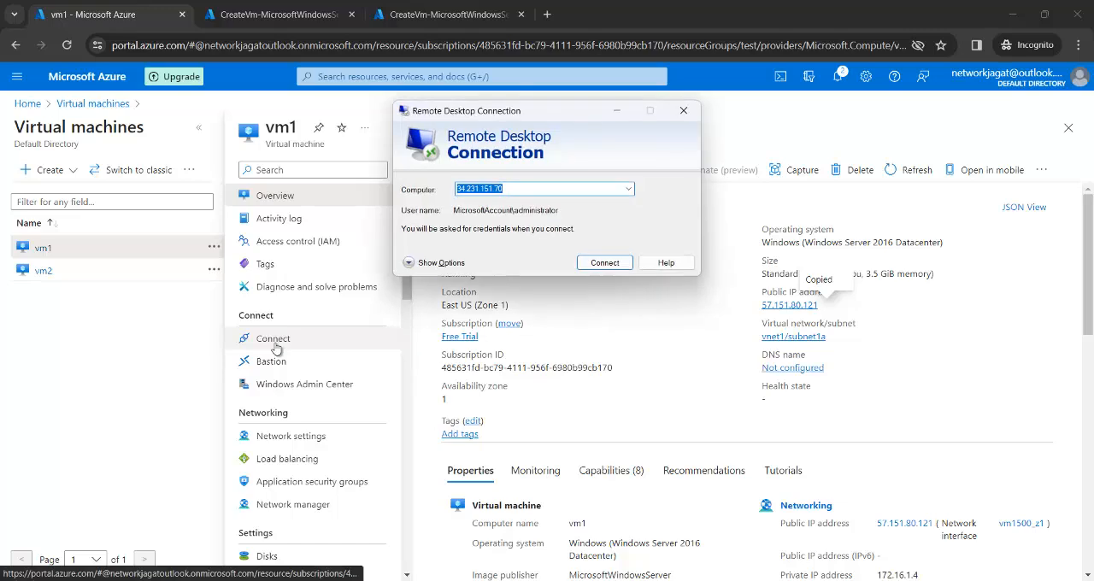
pyautogui.hotkey('ctrl', 'v')
pyautogui.press('Return')
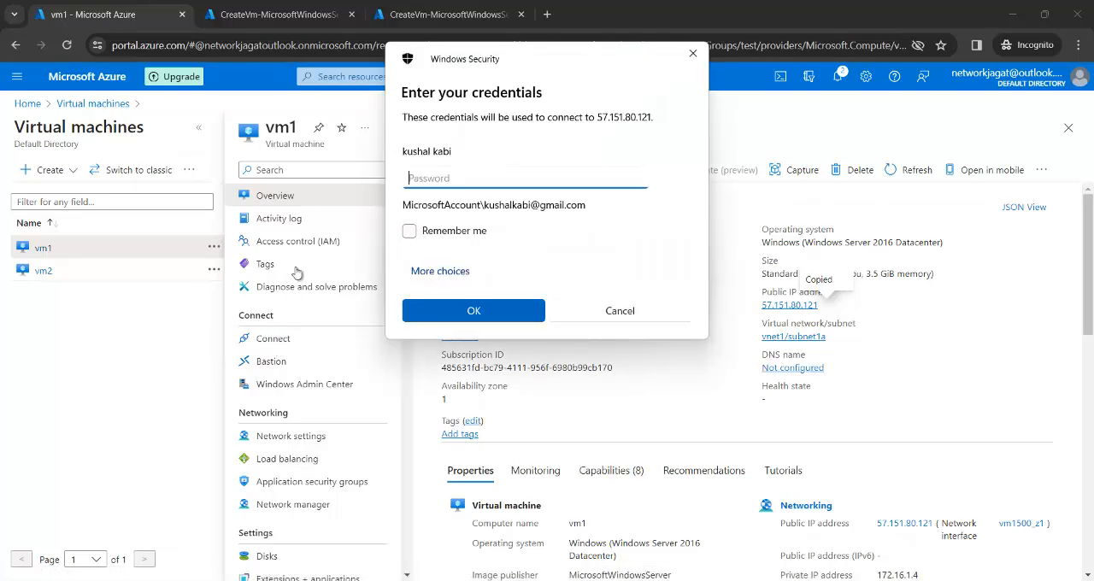
# Step: Sign in to vm1 with a different account, entering the admin username and account password, and accept the connection
pyautogui.click(464, 283)
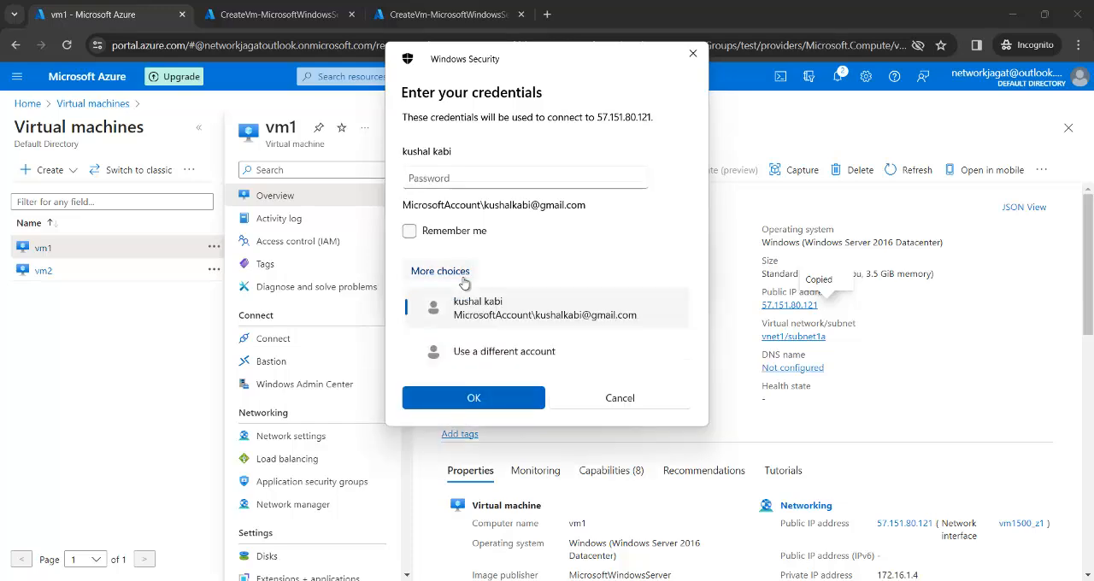
pyautogui.click(471, 346)
pyautogui.write('kus')
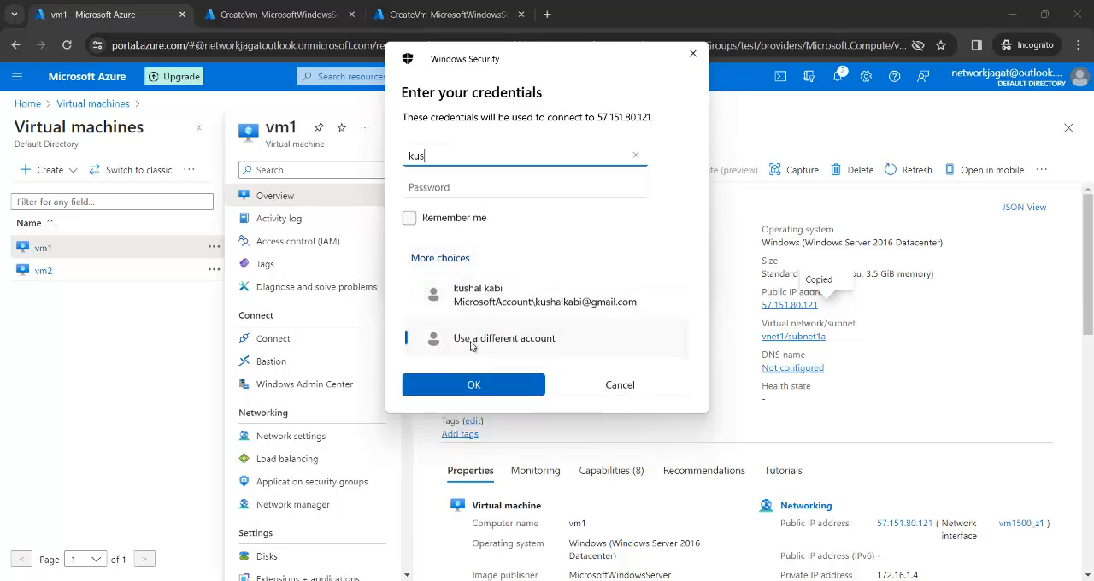
pyautogui.write('hal')
pyautogui.press('Tab')
pyautogui.write('*****')
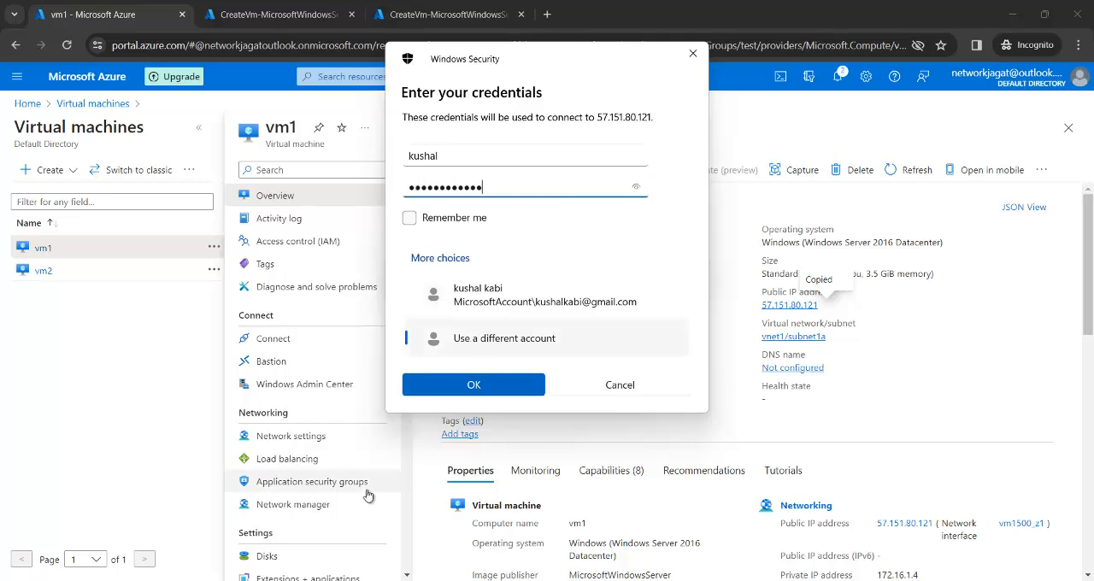
pyautogui.click(487, 385)
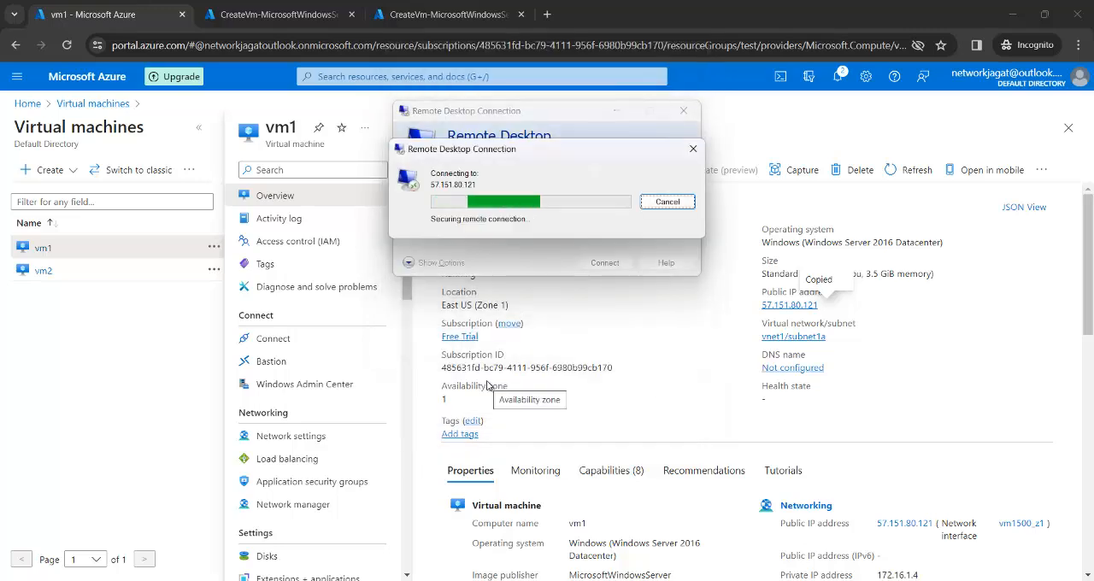
pyautogui.click(599, 317)
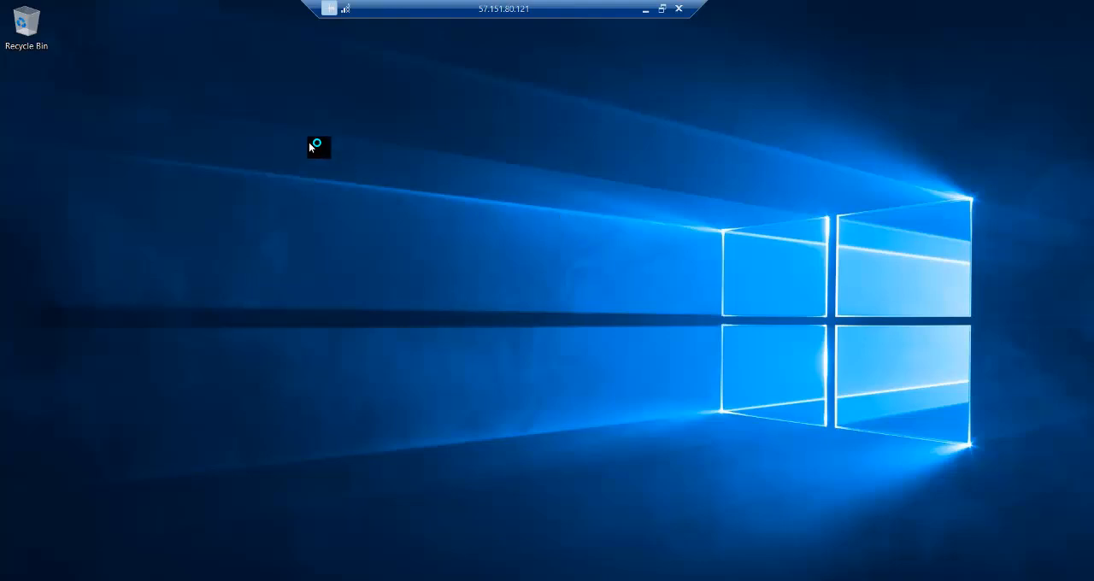
# Step: Create a folder named VM1 on vm1's desktop and place it below the Recycle Bin
pyautogui.rightClick(310, 144)
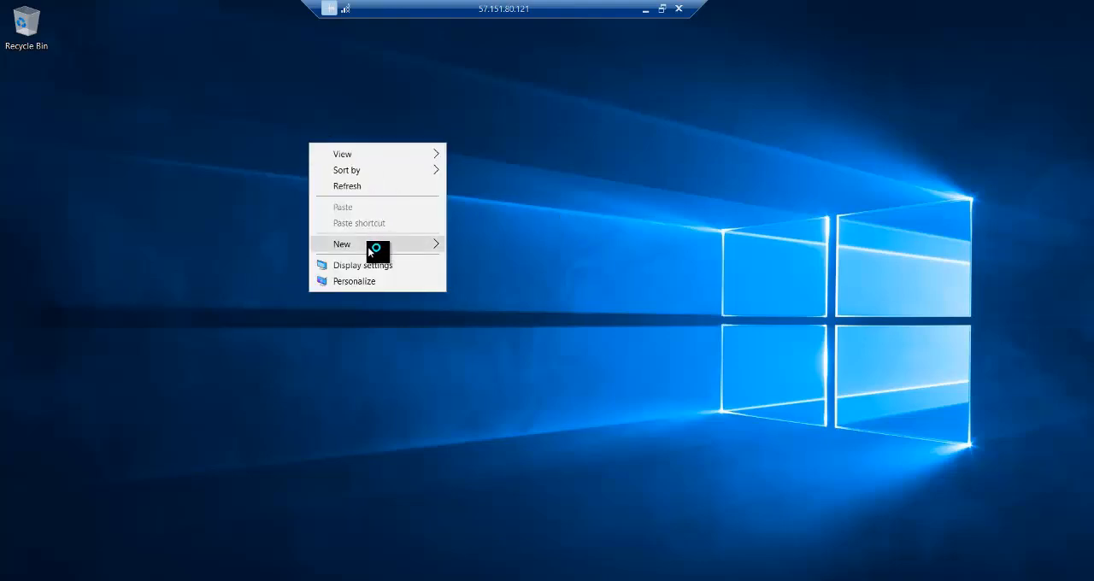
pyautogui.moveTo(367, 246)
pyautogui.click(477, 239)
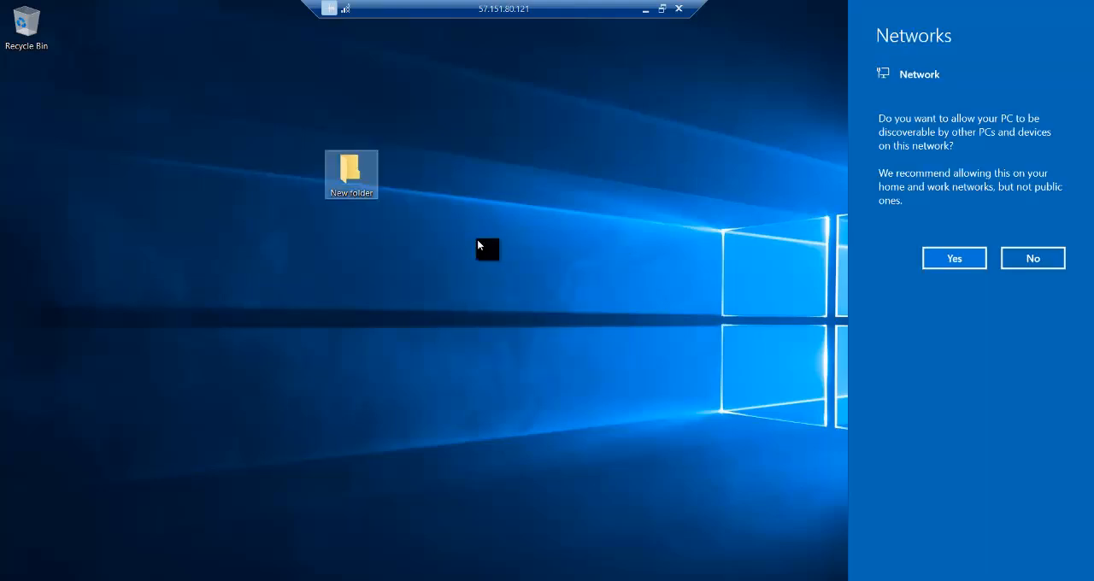
pyautogui.doubleClick(362, 186)
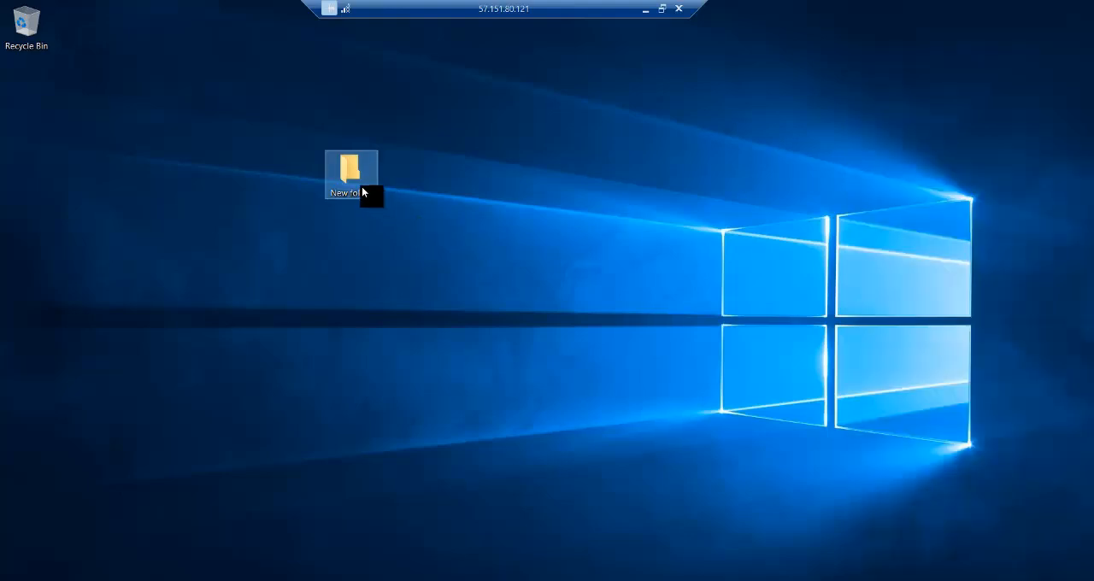
pyautogui.click(362, 190)
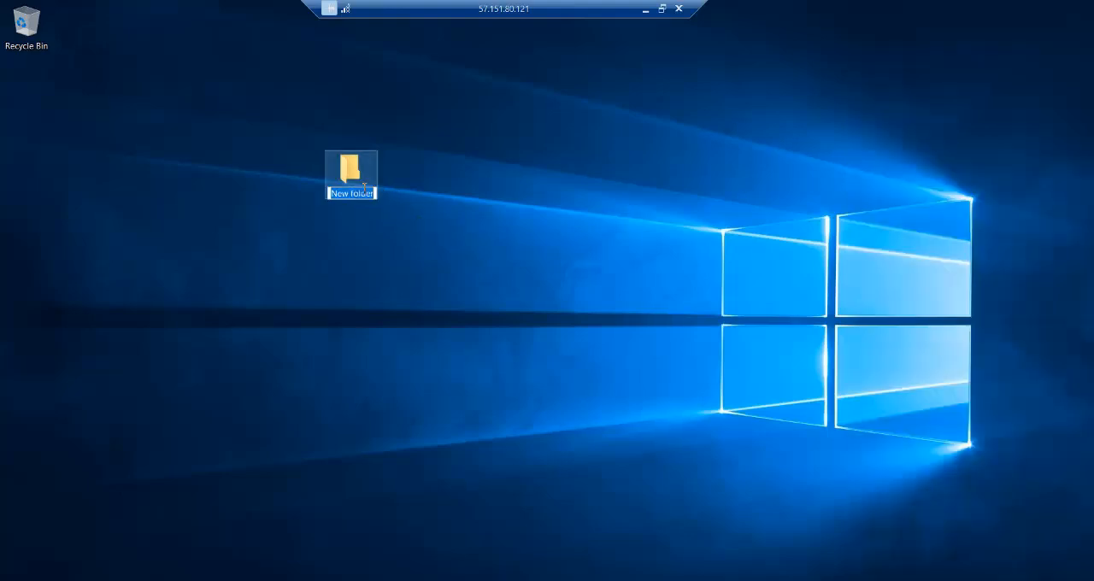
pyautogui.write('VM1')
pyautogui.press('Return')
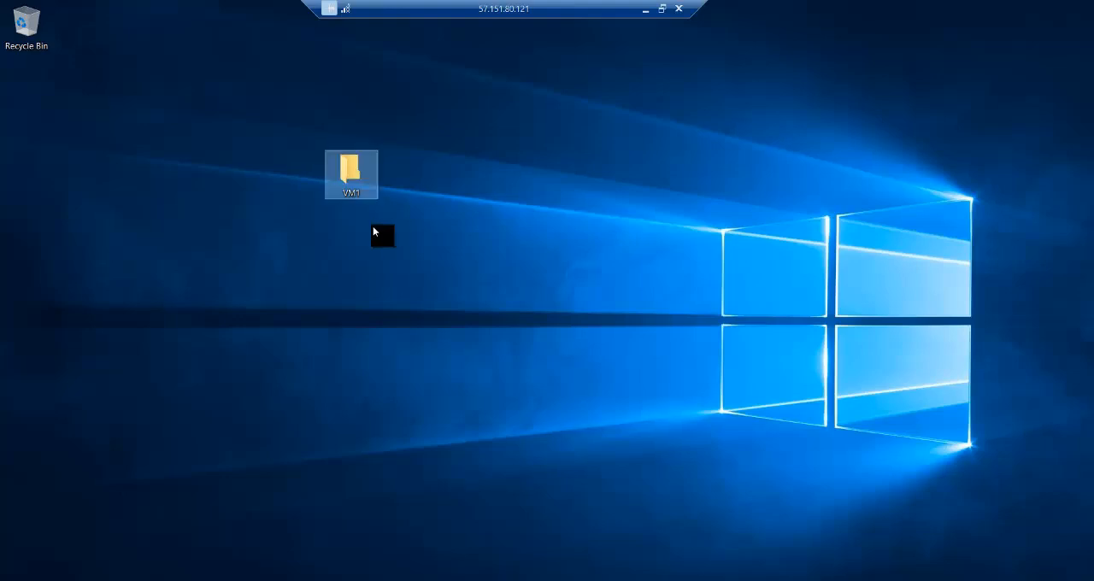
pyautogui.moveTo(332, 170); pyautogui.dragTo(34, 90)
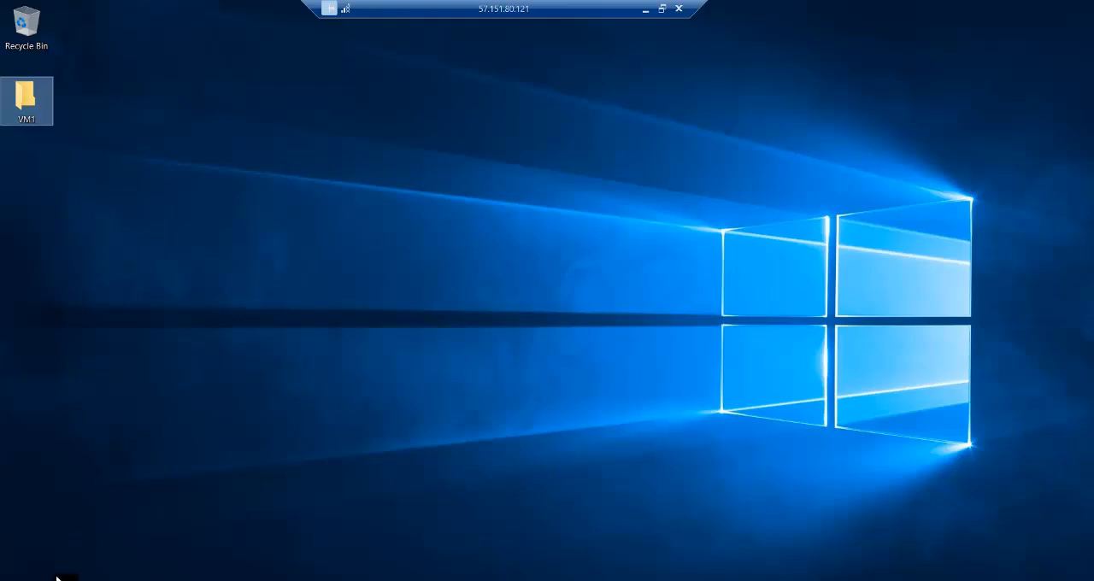
# Step: Open the Windows Firewall settings on vm1 by running firewall.cpl
pyautogui.rightClick(17, 580)
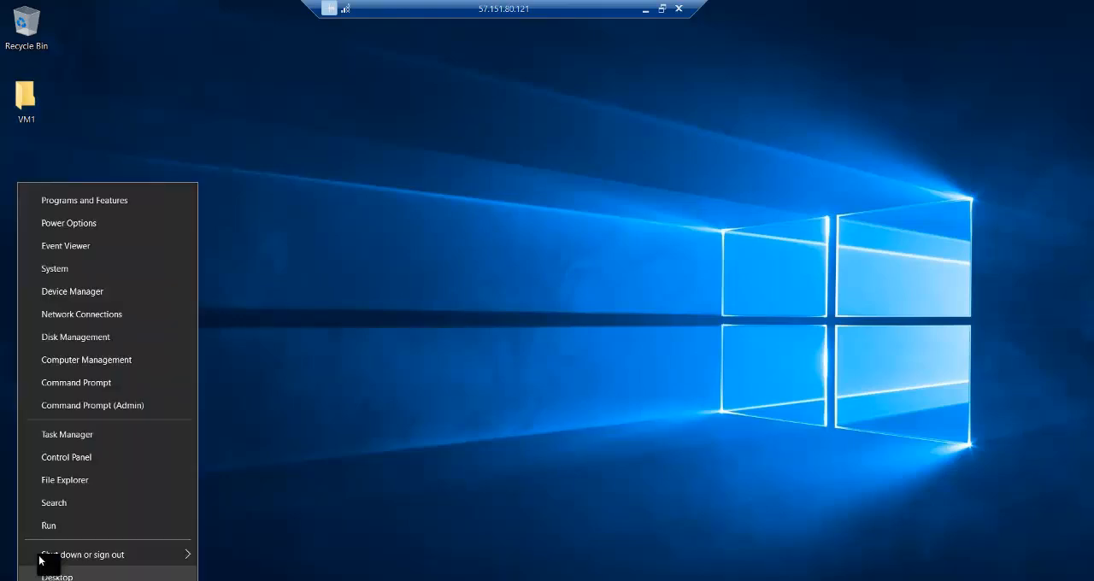
pyautogui.click(58, 524)
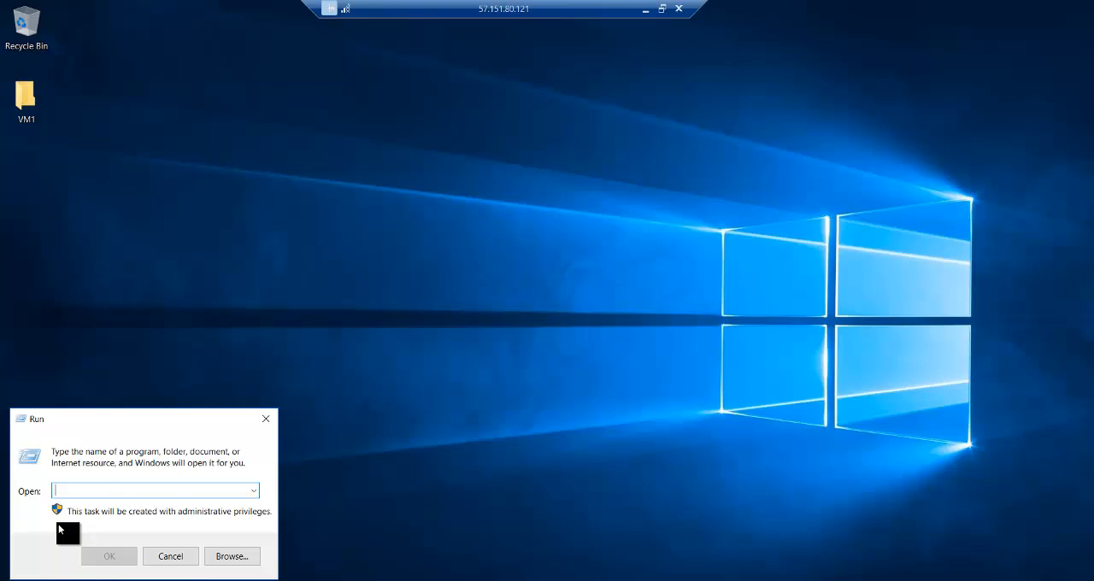
pyautogui.write('firewa')
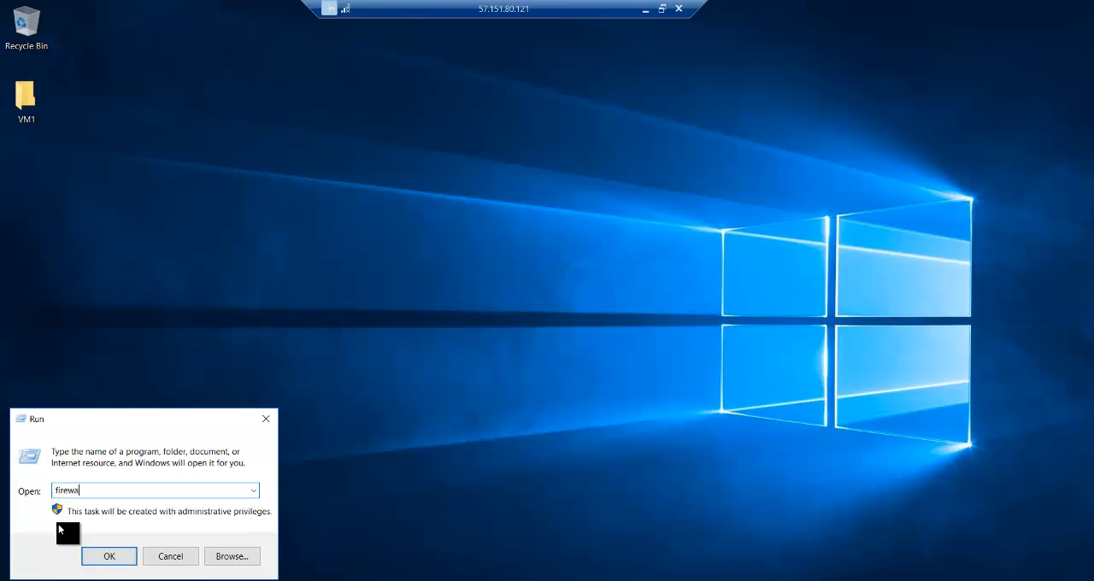
pyautogui.write('ll.cpl')
pyautogui.press('Return')
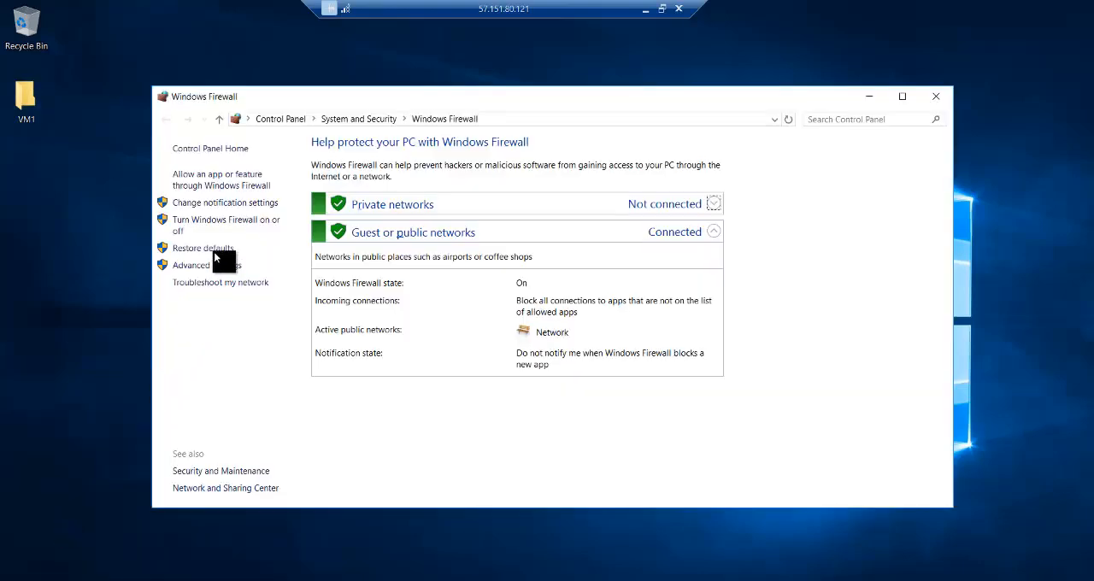
# Step: Turn off Windows Firewall for private and public networks on vm1, close its window and minimize Server Manager
pyautogui.click(216, 222)
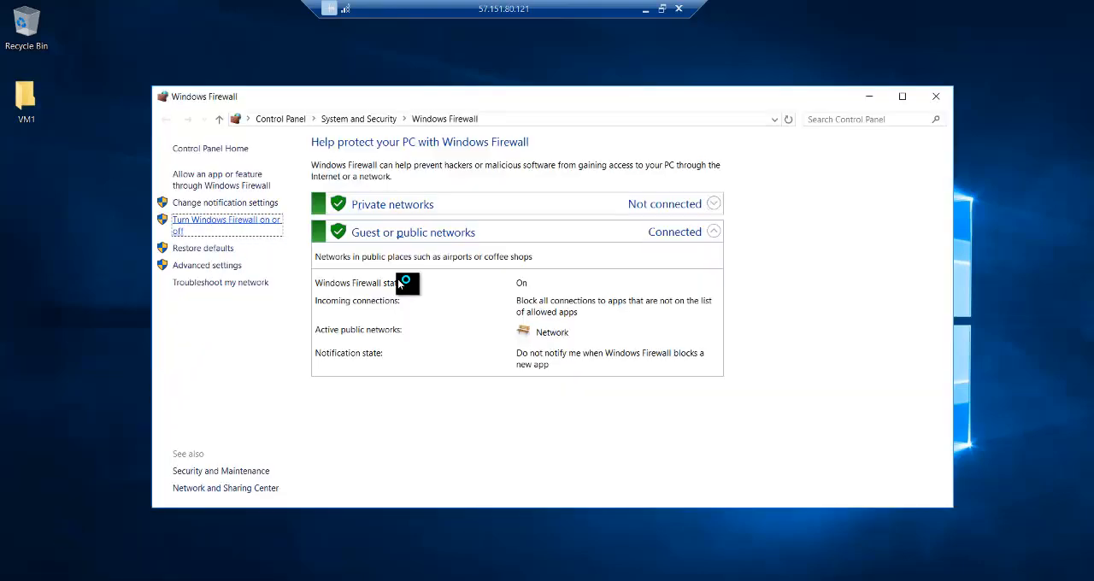
pyautogui.click(392, 343)
pyautogui.click(668, 494)
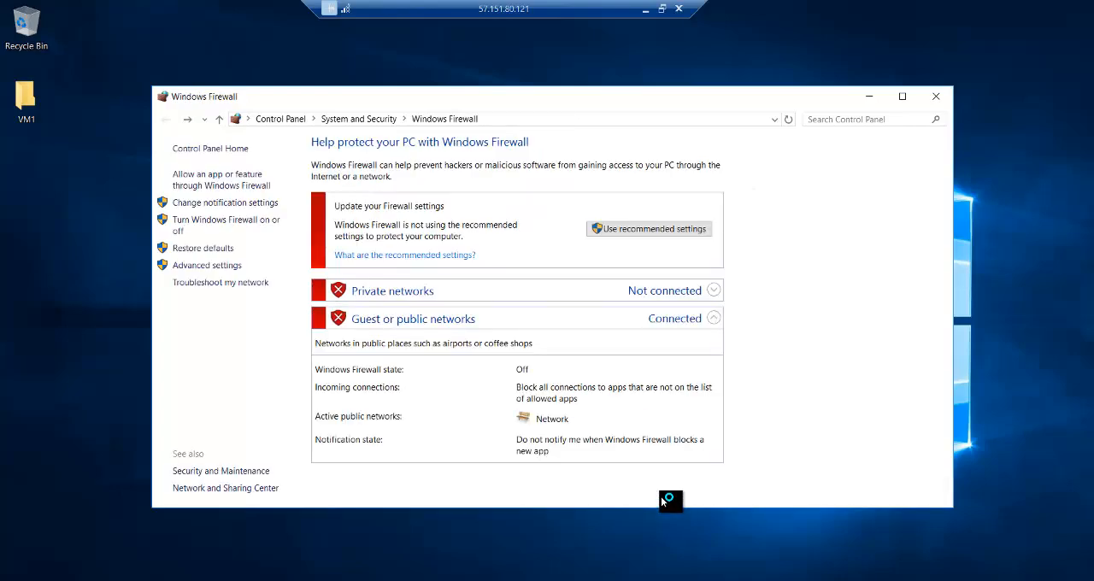
pyautogui.click(939, 99)
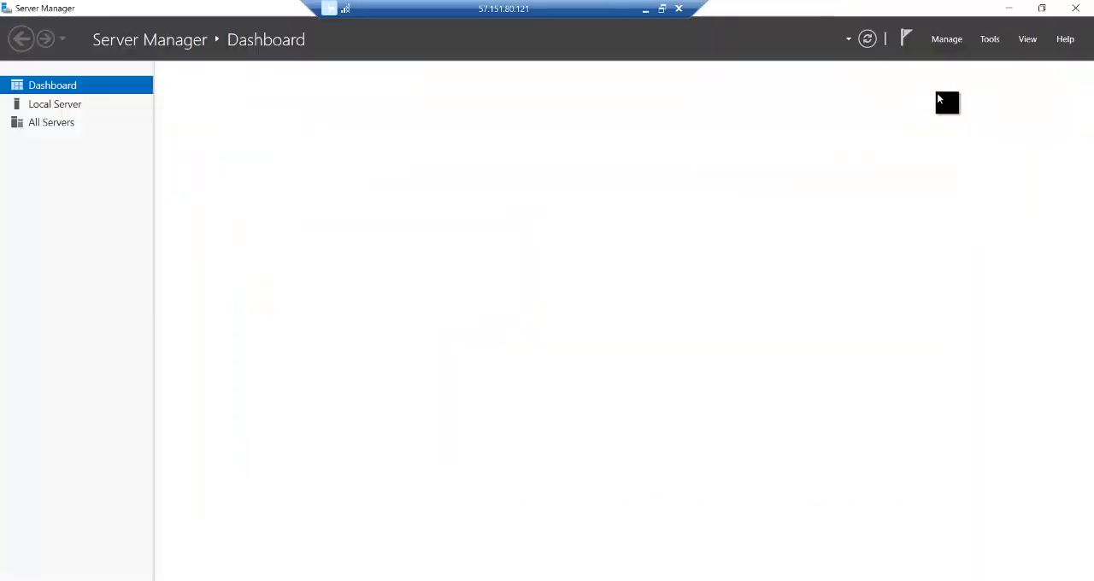
pyautogui.click(1007, 9)
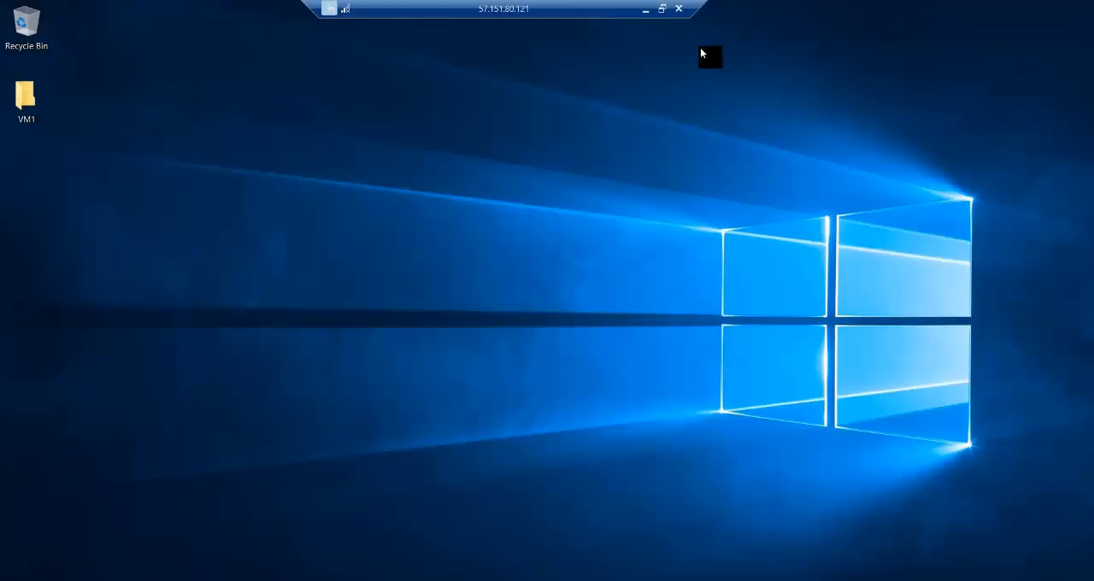
# Step: Minimize the vm1 session, switch back to the Azure portal, open vm2 and copy its public IP address
pyautogui.click(646, 9)
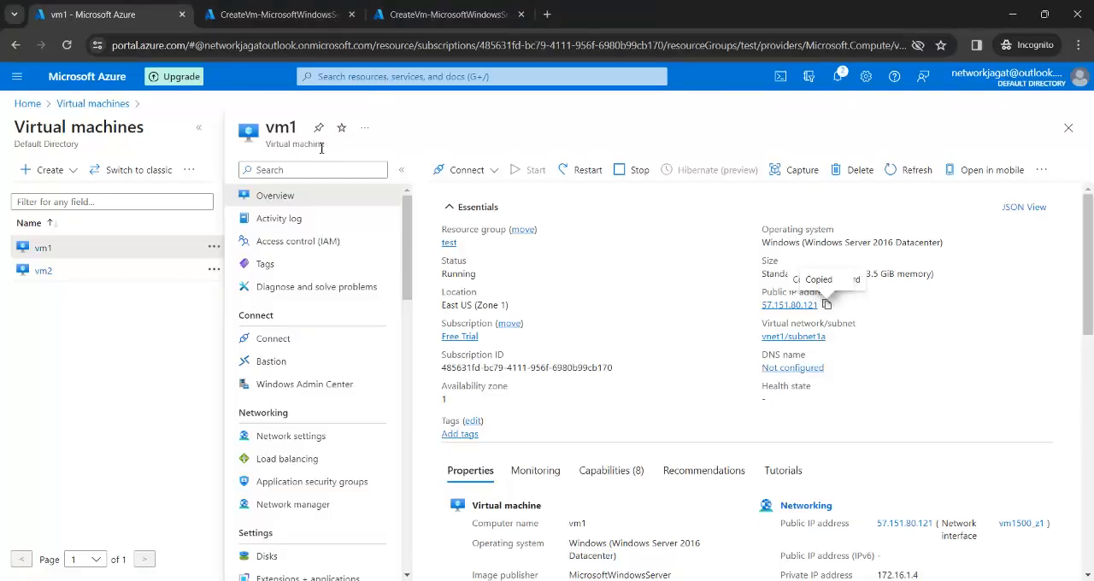
pyautogui.click(43, 272)
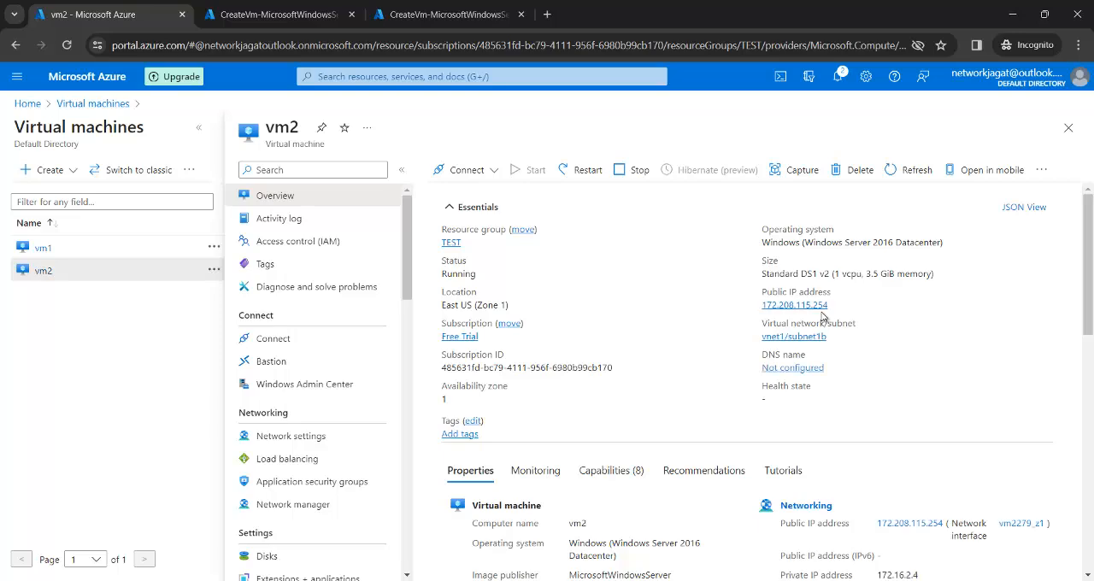
pyautogui.click(835, 306)
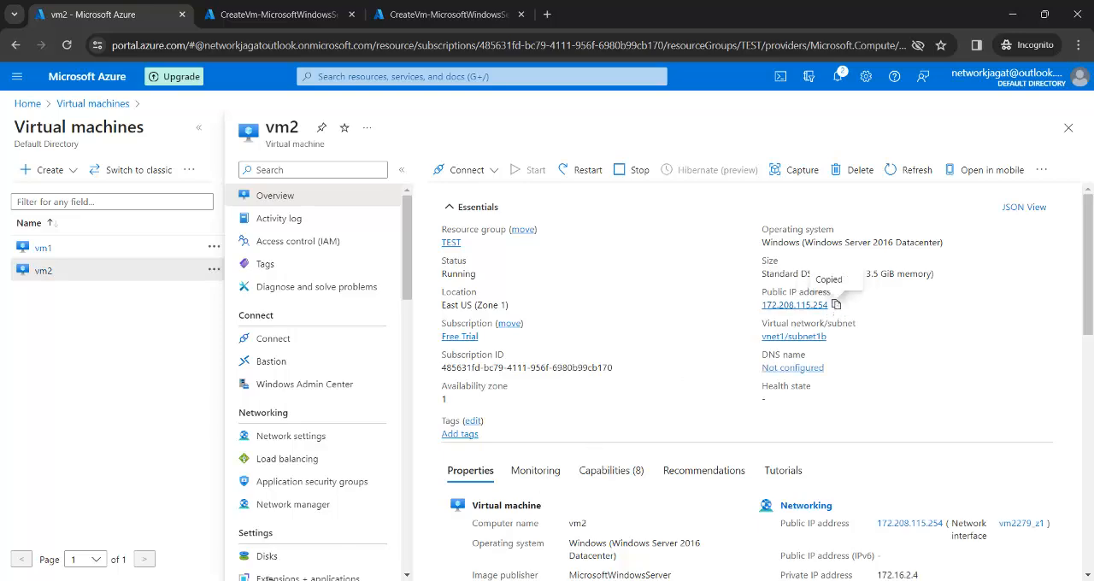
# Step: Switch to Remote Desktop Connection and start a connection to vm2's public IP address, 172.208.115.254
pyautogui.press('super')
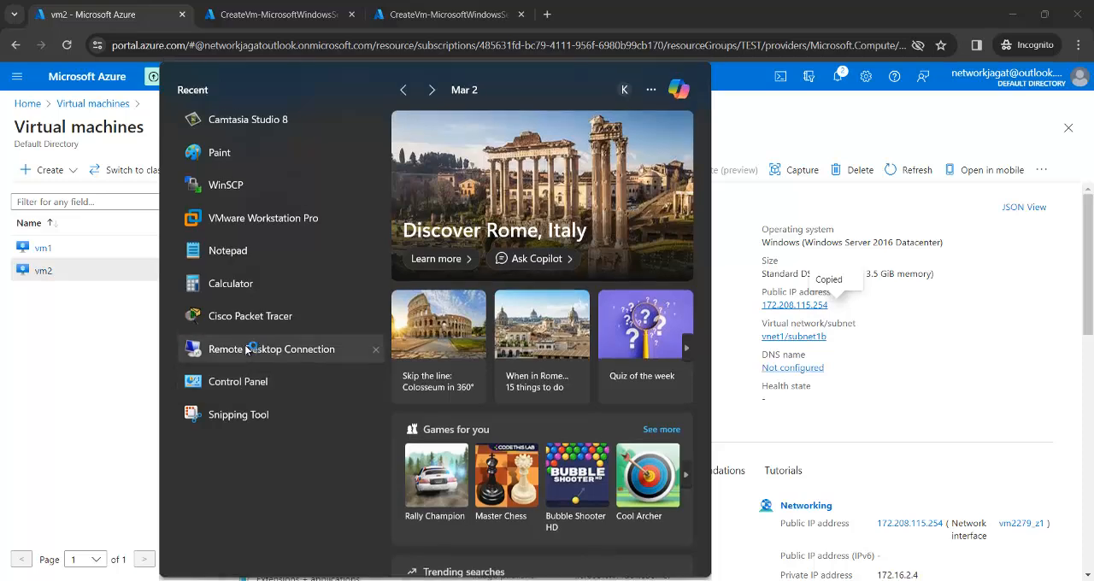
pyautogui.click(248, 344)
pyautogui.hotkey('ctrl', 'v')
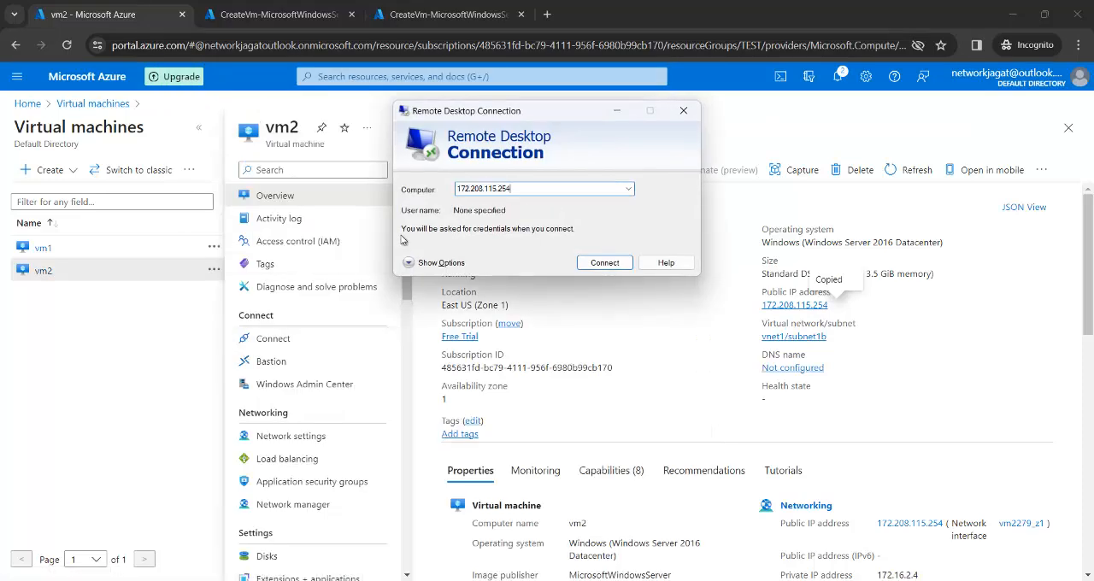
pyautogui.click(607, 267)
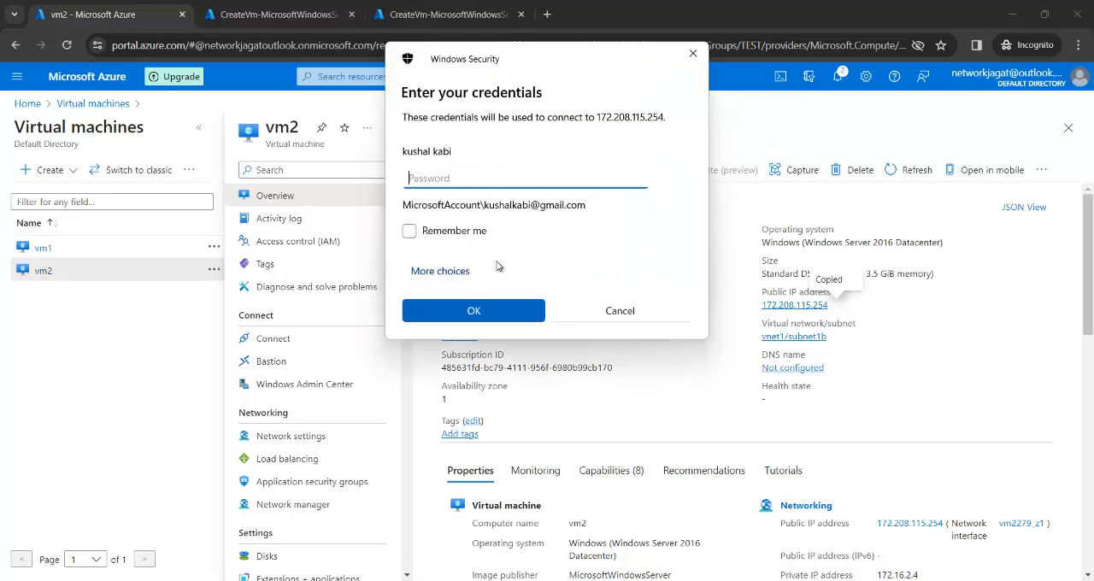
# Step: Sign in to vm2 with a different account, entering the admin username and account password, and accept the certificate warning
pyautogui.click(467, 272)
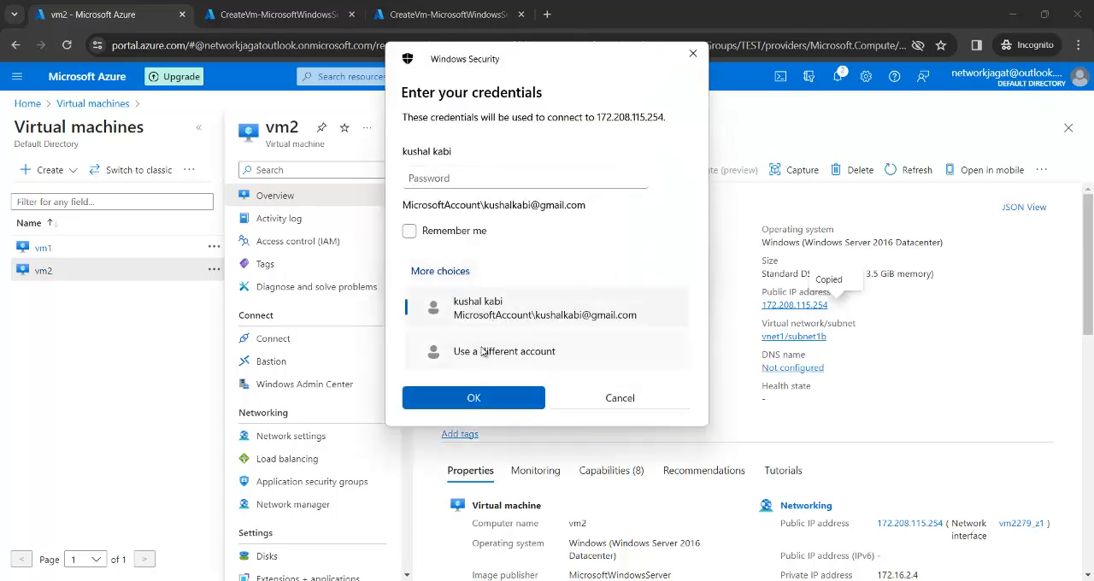
pyautogui.click(484, 349)
pyautogui.write('kushal')
pyautogui.press('Tab')
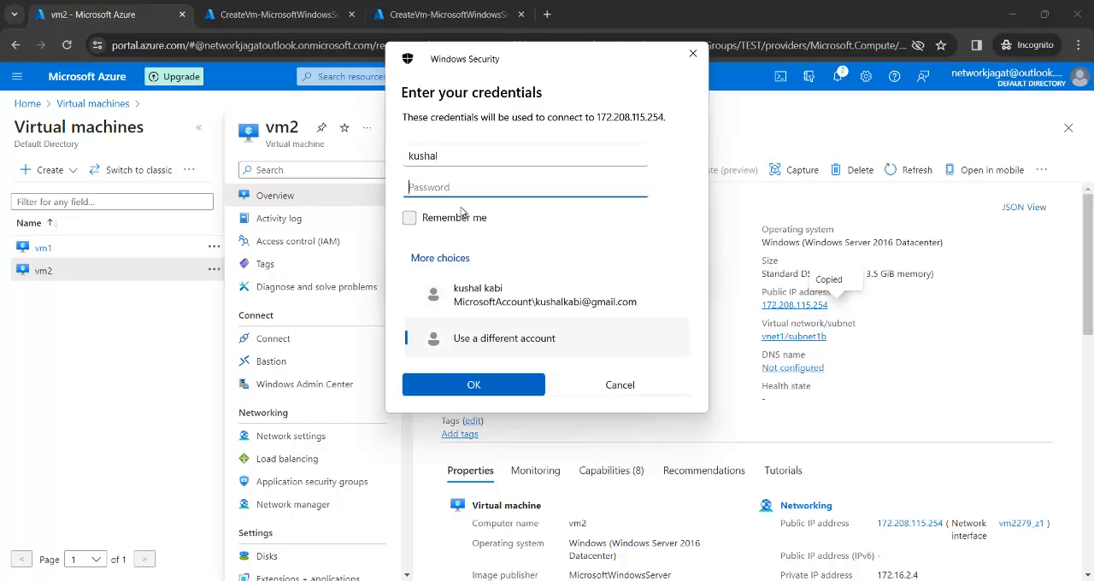
pyautogui.write('••••••••••••')
pyautogui.click(494, 374)
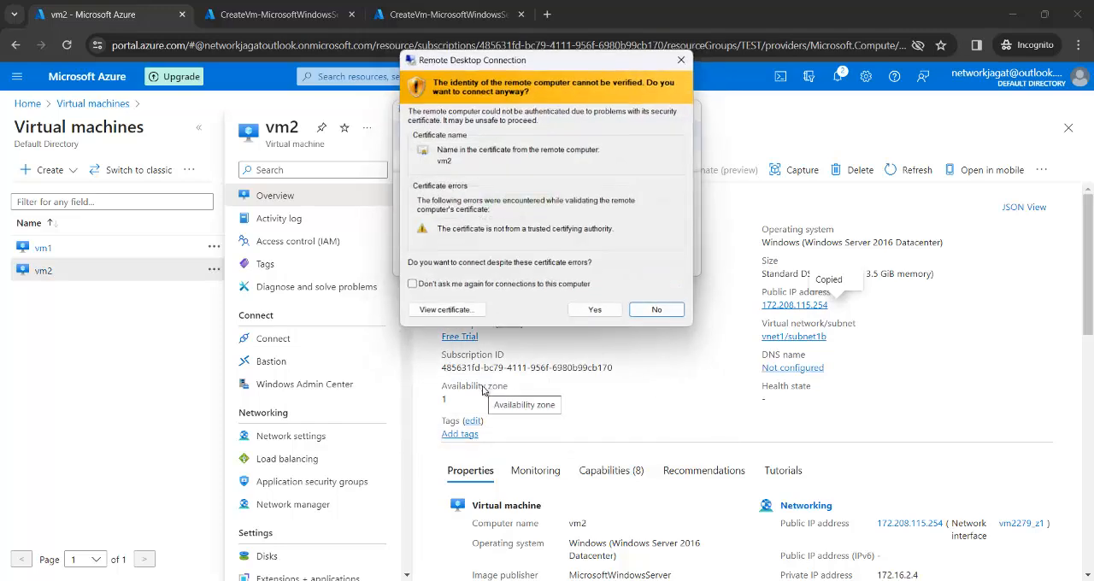
pyautogui.click(595, 311)
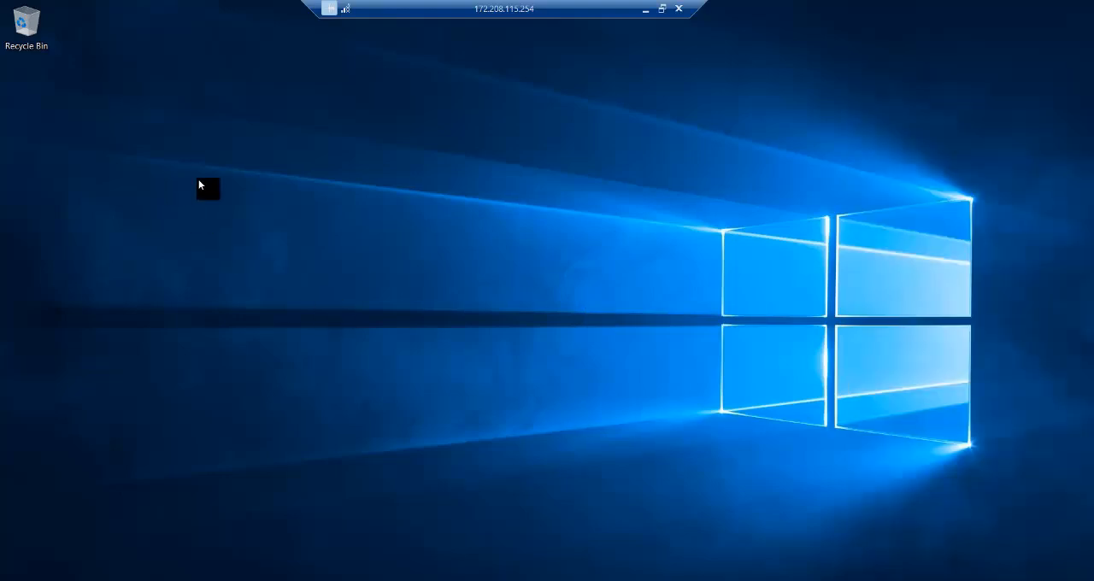
# Step: Create a folder named vm2 on vm2's desktop and place it below the Recycle Bin
pyautogui.rightClick(198, 180)
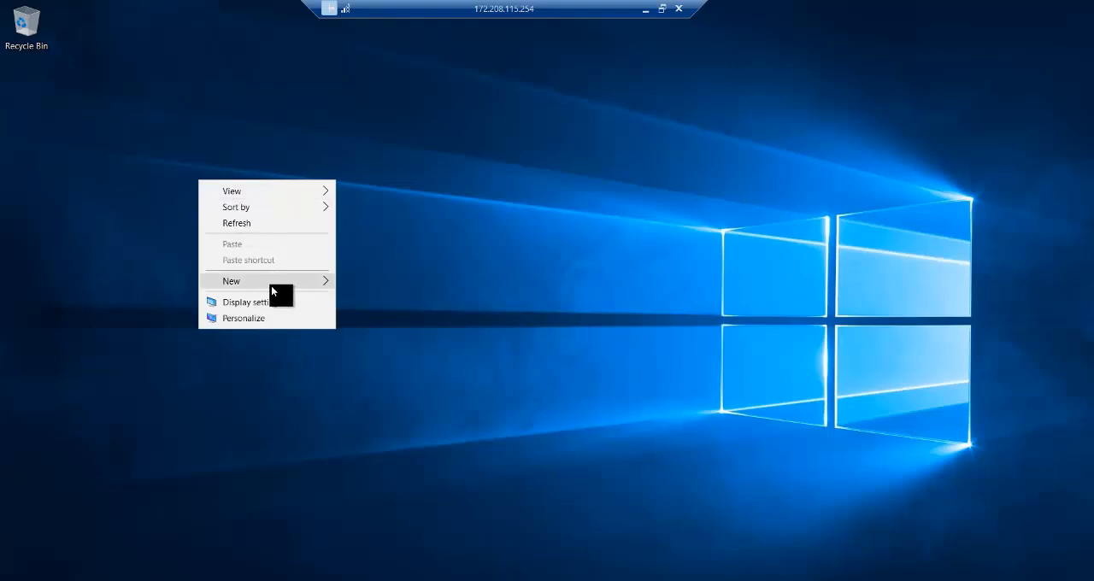
pyautogui.moveTo(315, 284)
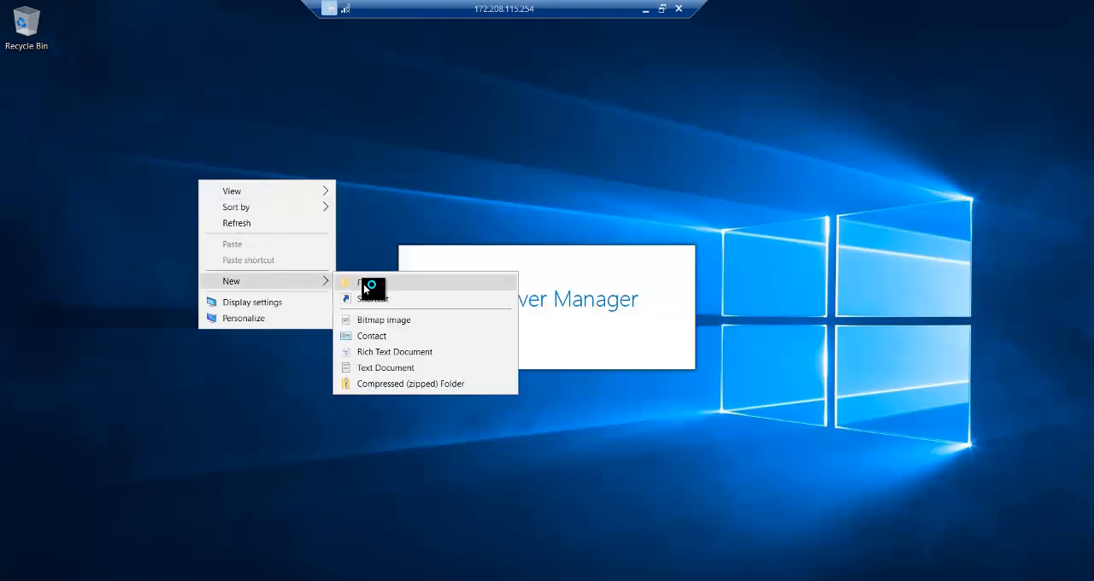
pyautogui.click(363, 283)
pyautogui.write('vm2')
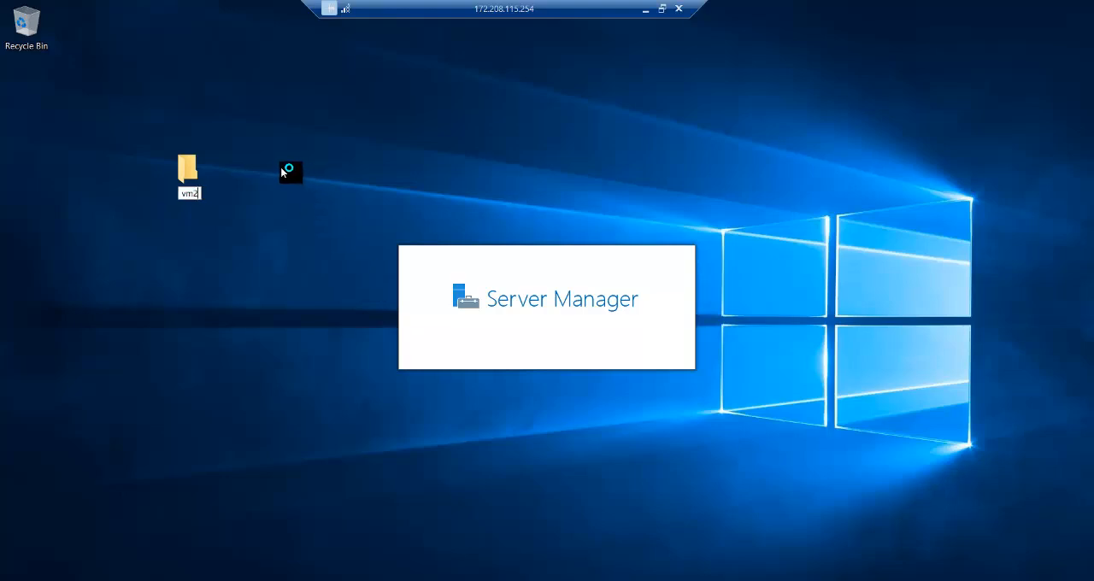
pyautogui.press('Return')
pyautogui.moveTo(195, 171); pyautogui.dragTo(37, 86)
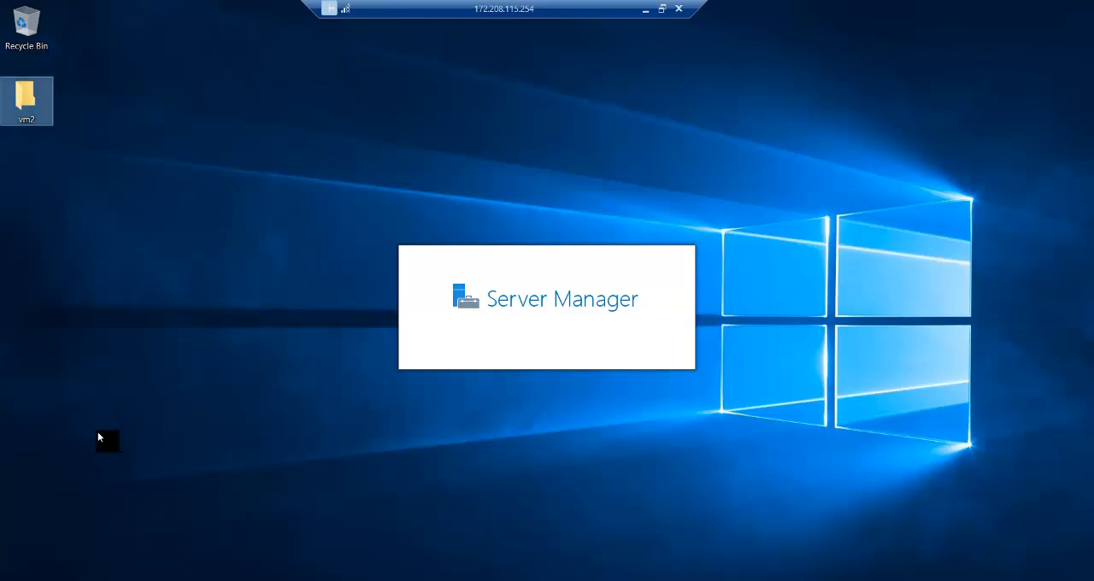
# Step: Open the Windows Firewall settings on vm2 by running firewall.cpl
pyautogui.press('super+x')
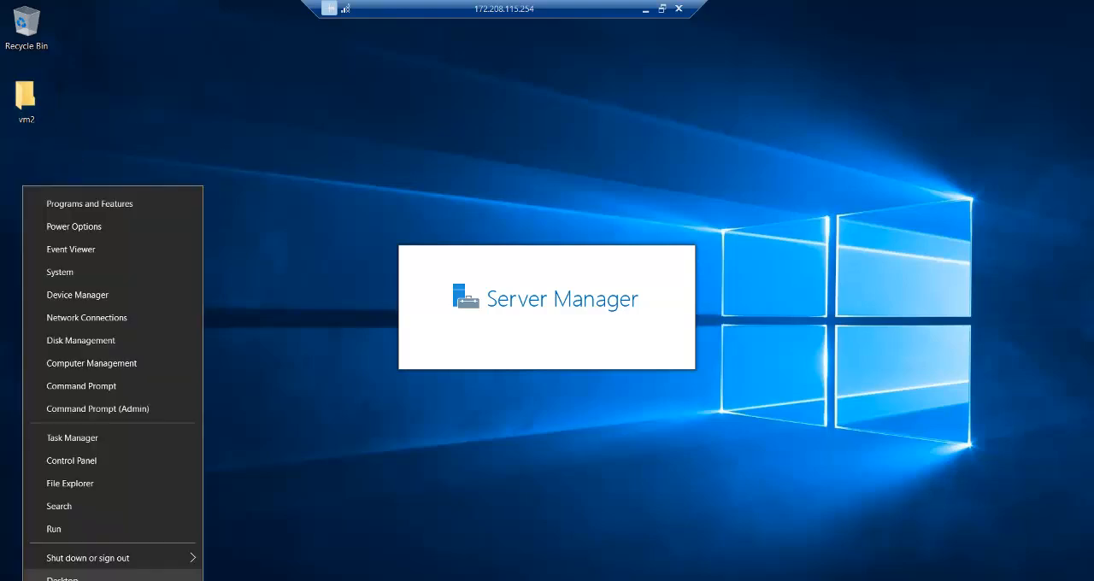
pyautogui.click(54, 527)
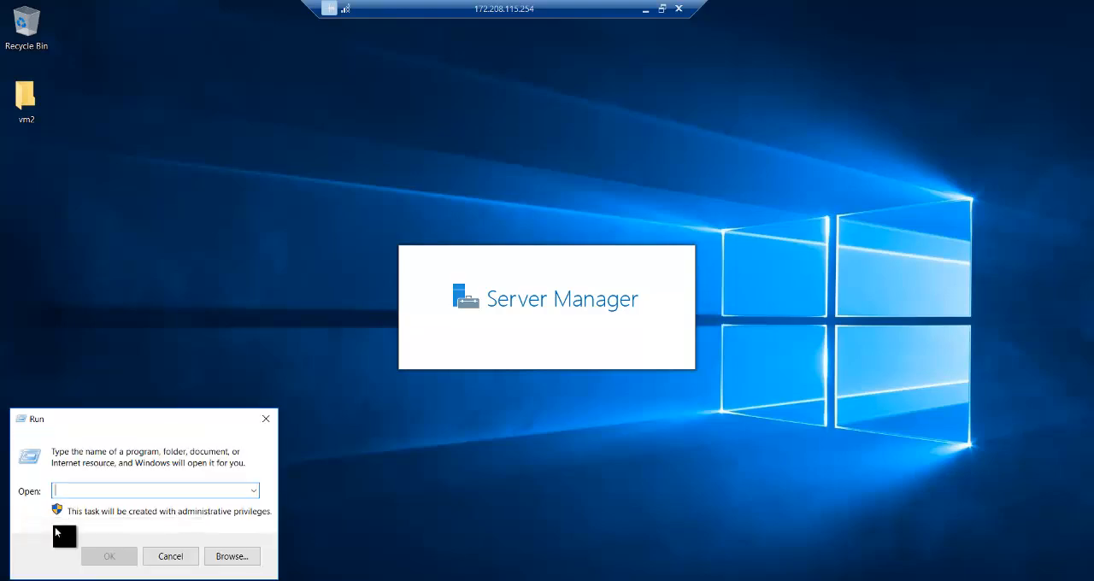
pyautogui.write('firewa')
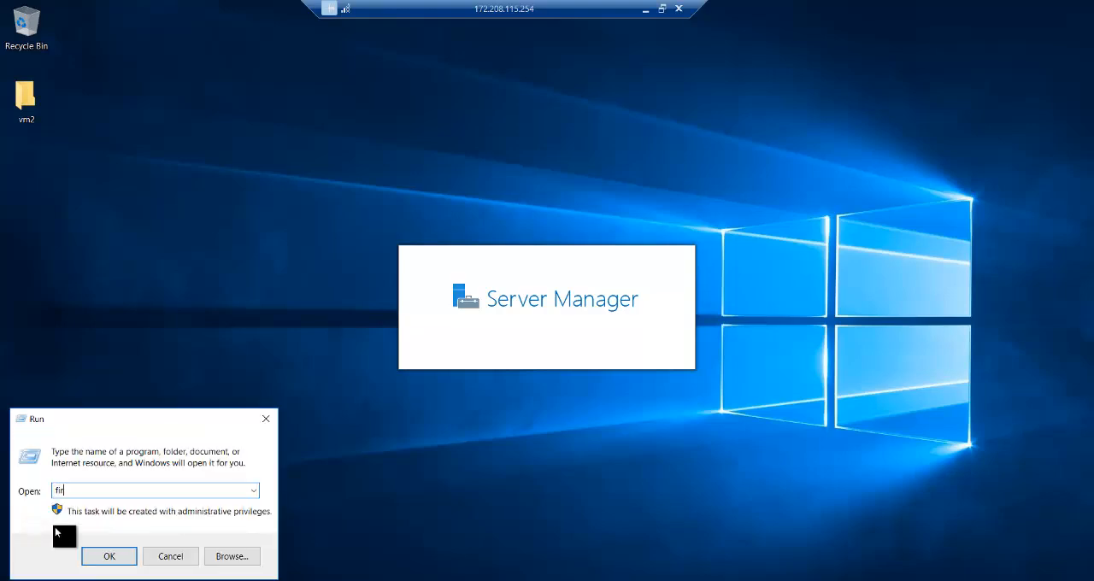
pyautogui.write('ll.cpl')
pyautogui.press('Return')
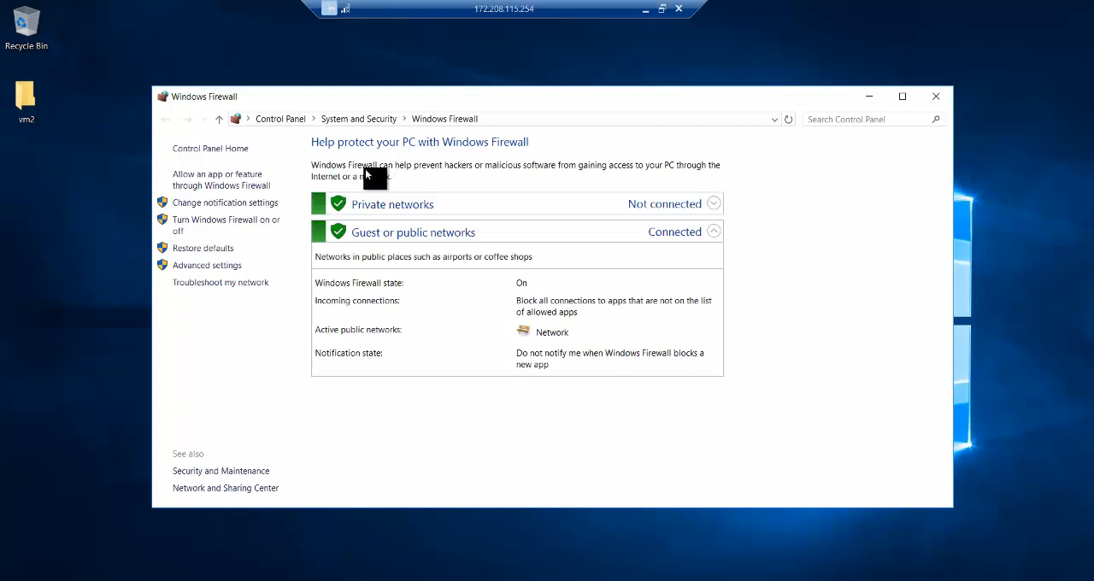
# Step: Turn off Windows Firewall for both private and public networks on vm2 and close the firewall window
pyautogui.click(259, 221)
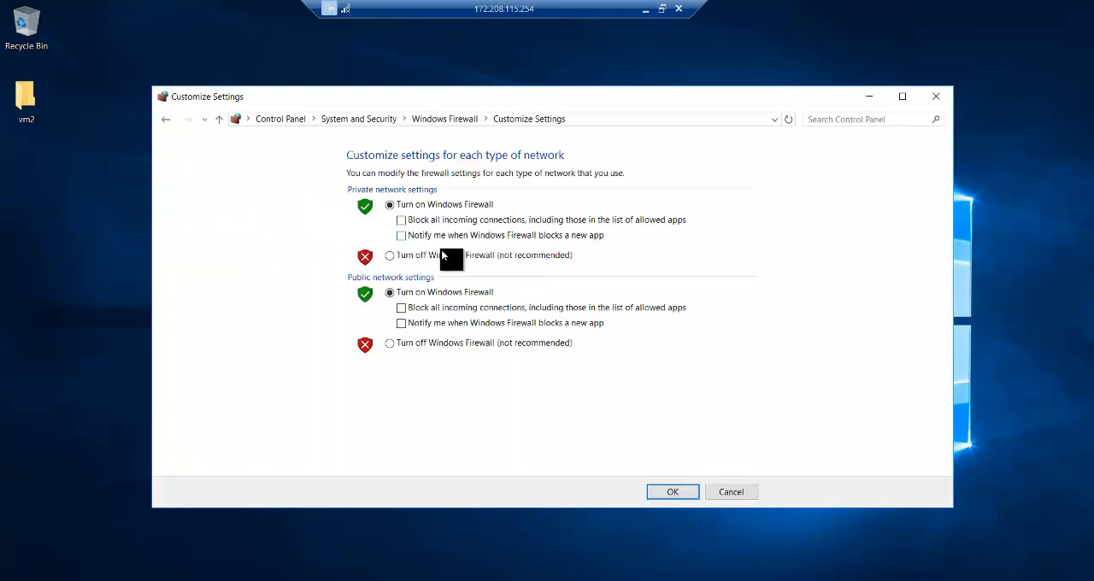
pyautogui.click(425, 256)
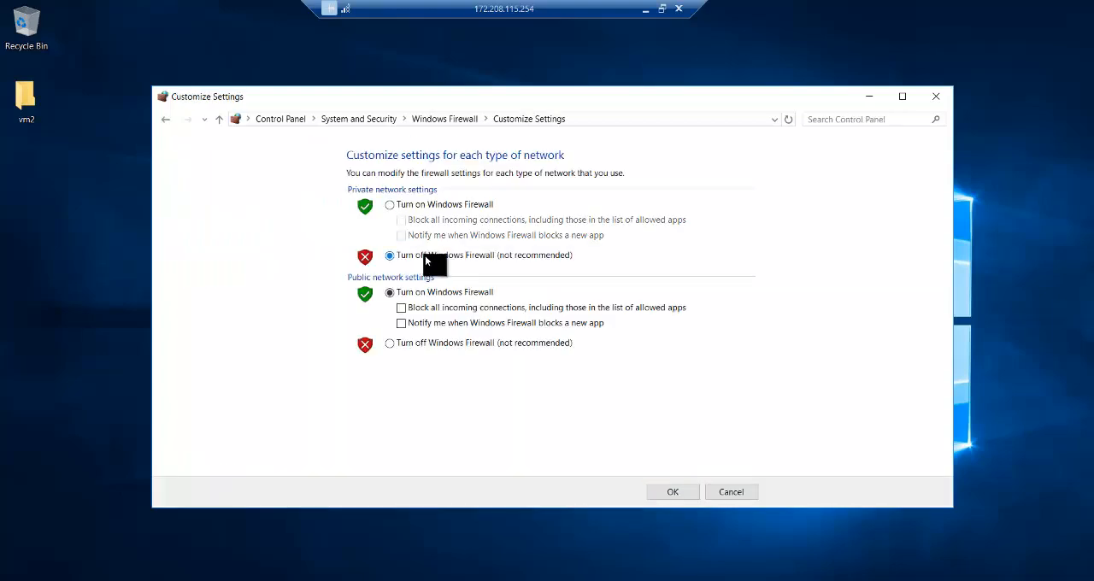
pyautogui.click(429, 342)
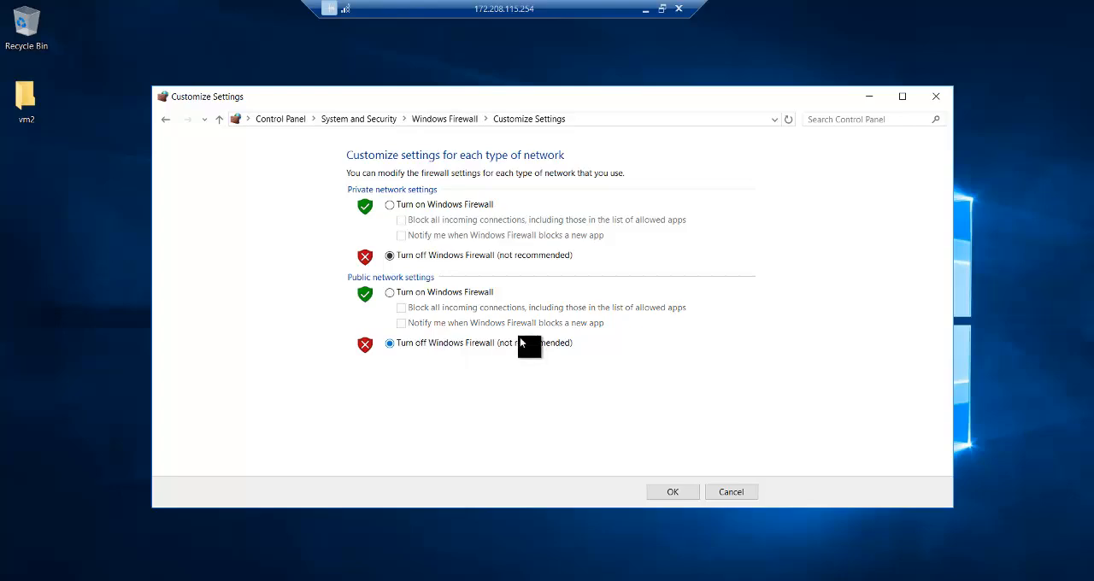
pyautogui.click(667, 491)
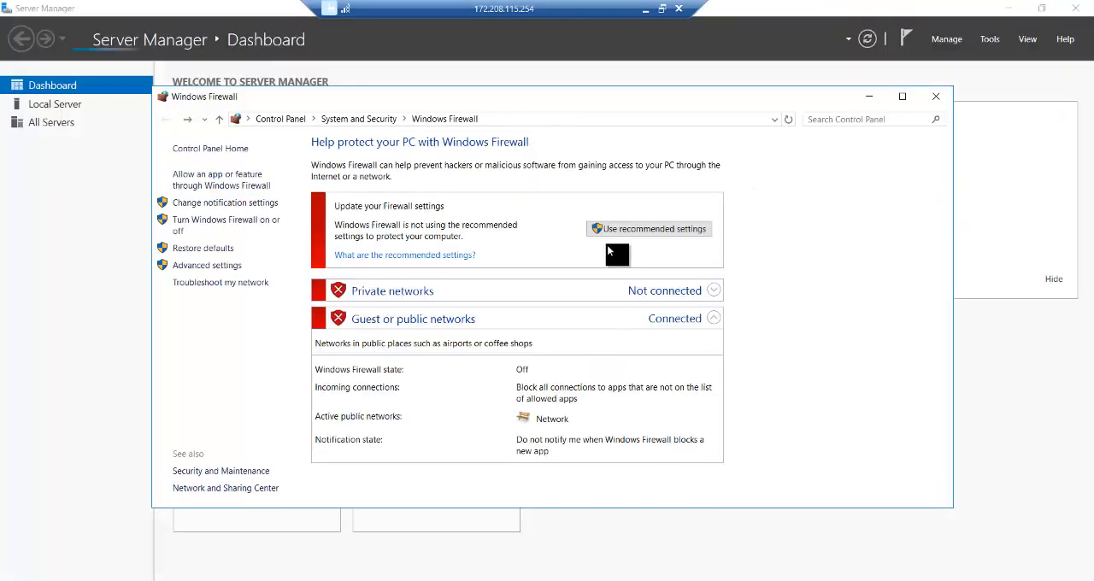
pyautogui.click(938, 96)
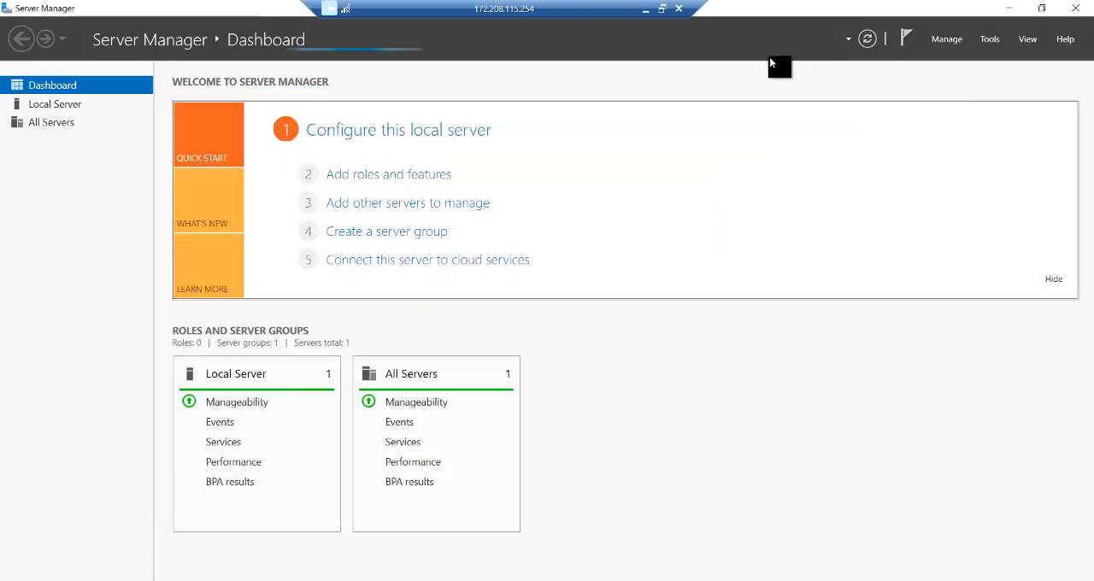
# Step: Minimize the vm2 session, reload the Azure portal and open the full virtual machines list from the home page
pyautogui.click(646, 10)
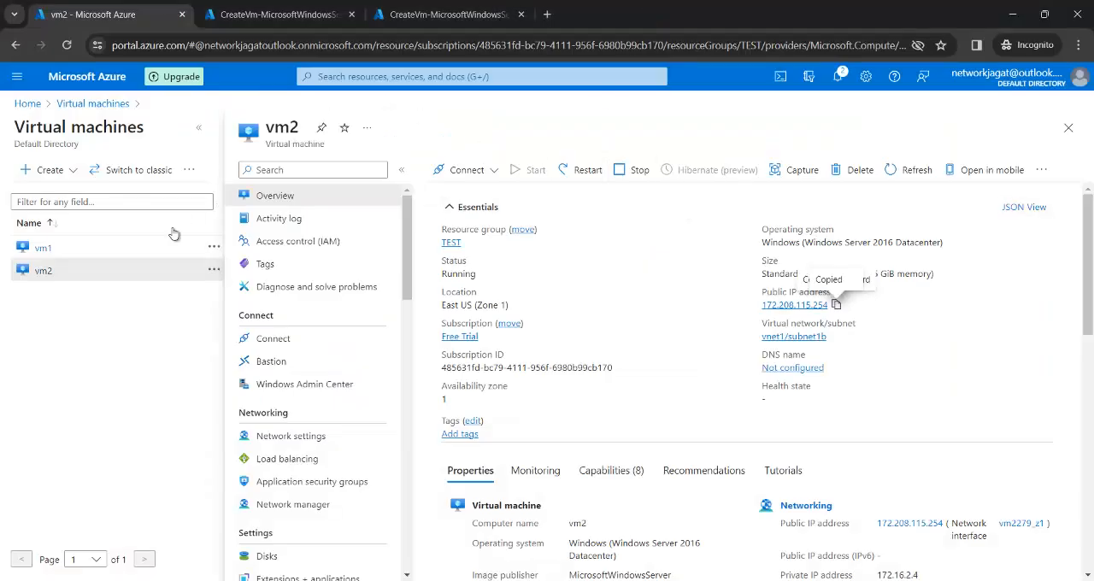
pyautogui.click(68, 46)
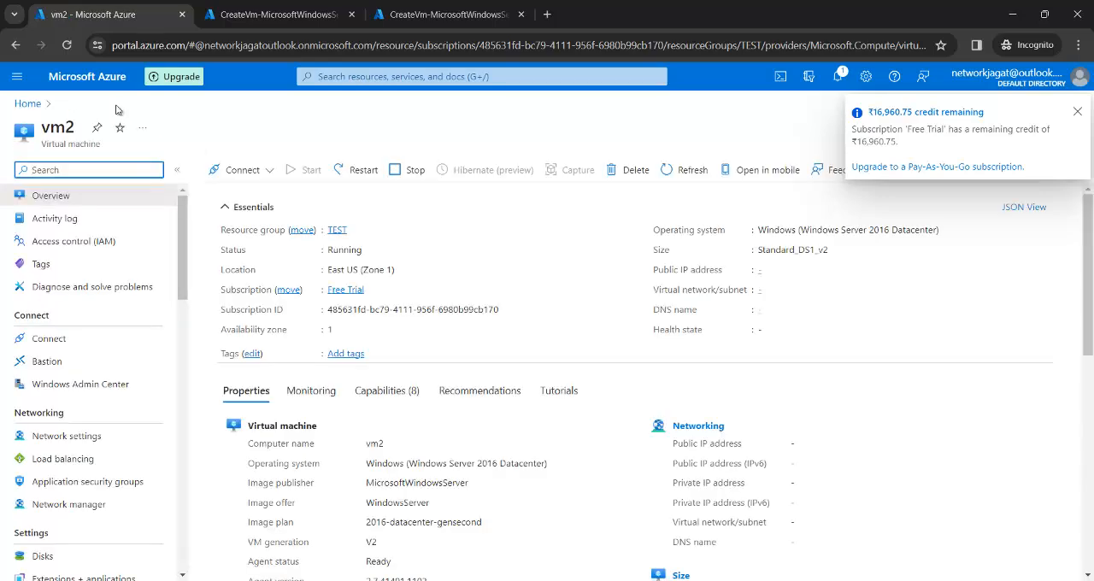
pyautogui.click(27, 103)
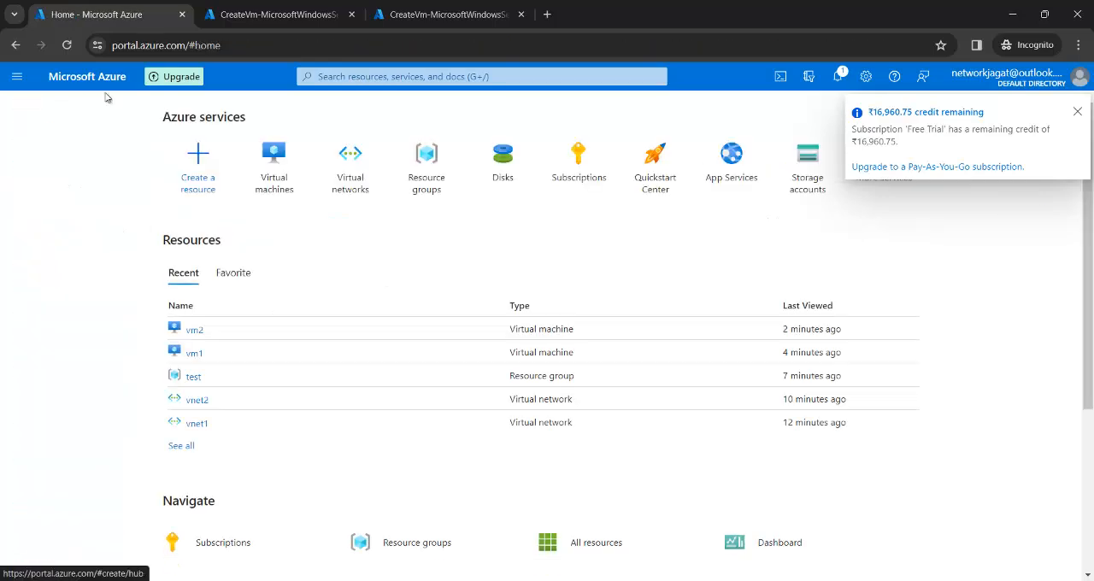
pyautogui.click(307, 171)
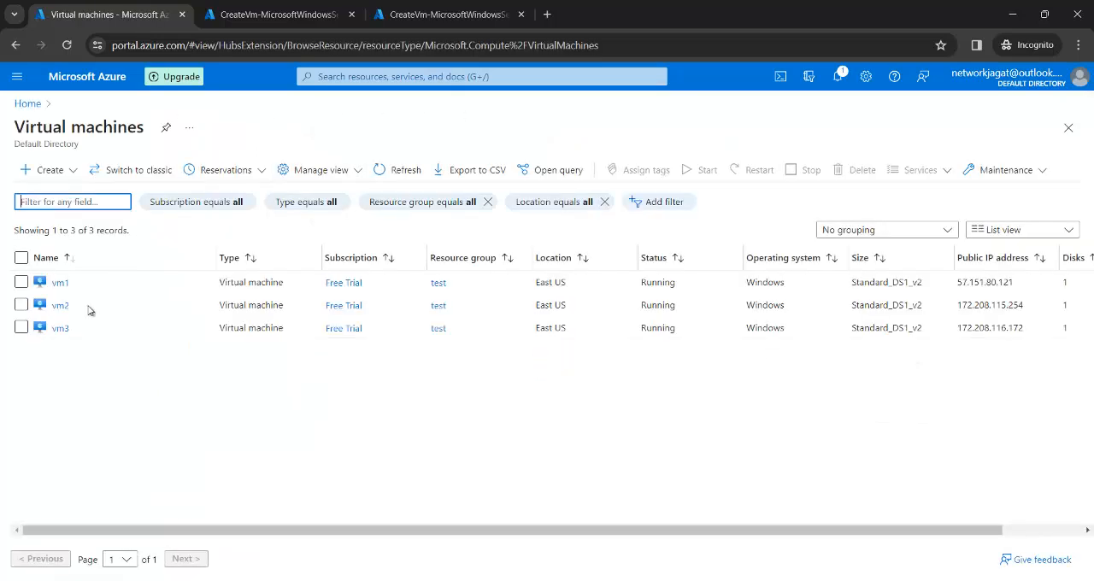
# Step: Copy vm3's public IP address from its overview and start a Remote Desktop connection to that address
pyautogui.click(60, 327)
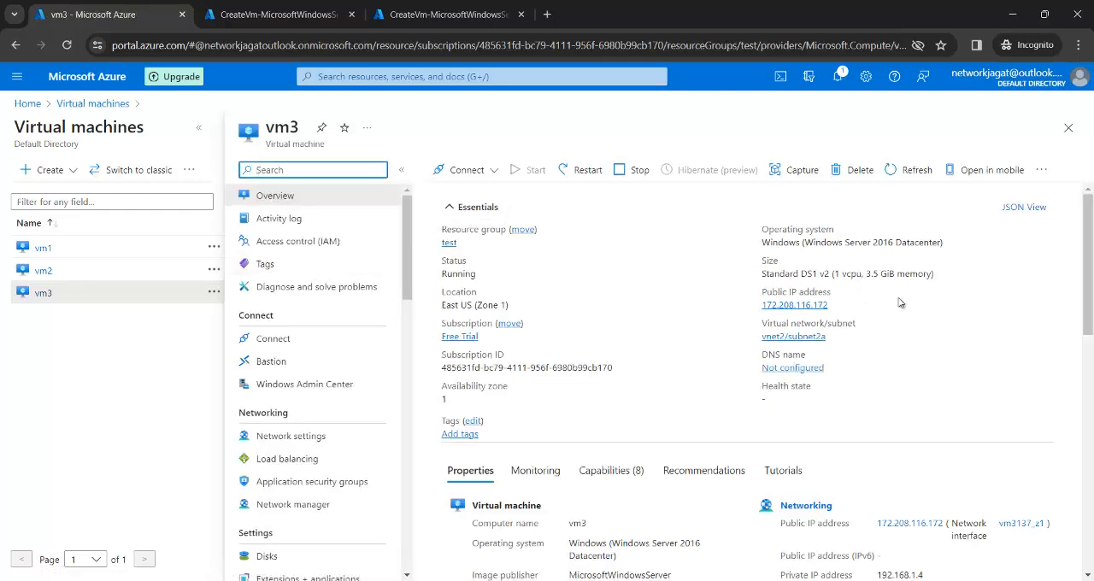
pyautogui.click(835, 306)
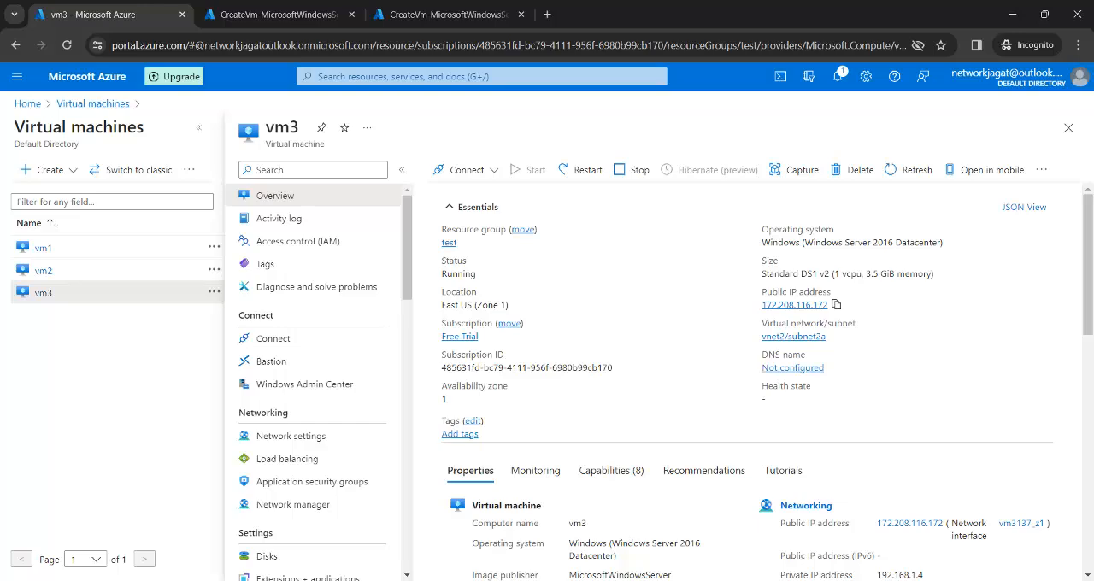
pyautogui.press('super')
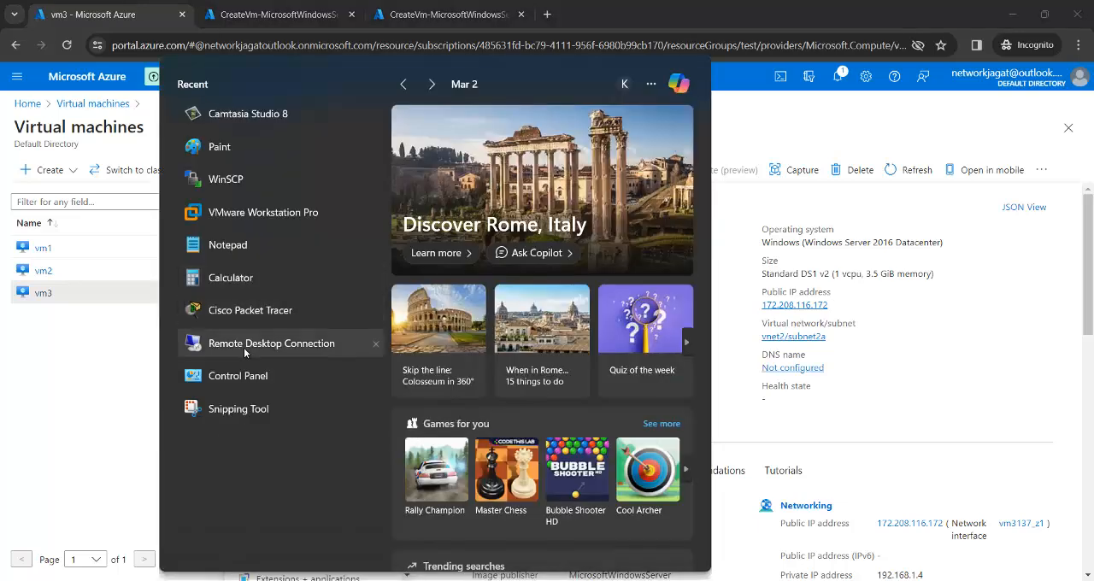
pyautogui.click(245, 345)
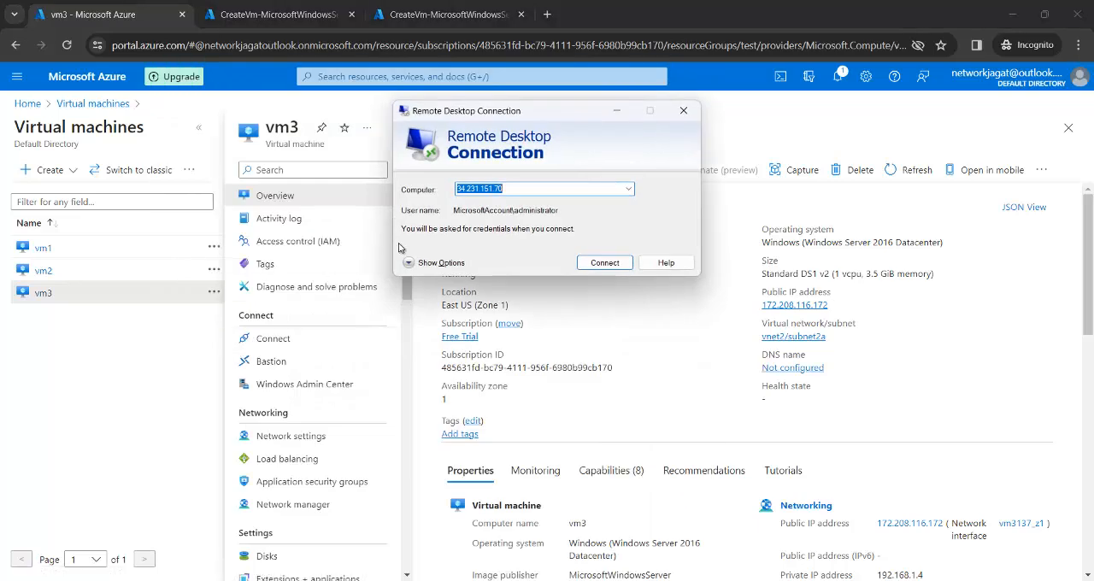
pyautogui.hotkey('ctrl', 'v')
pyautogui.press('Return')
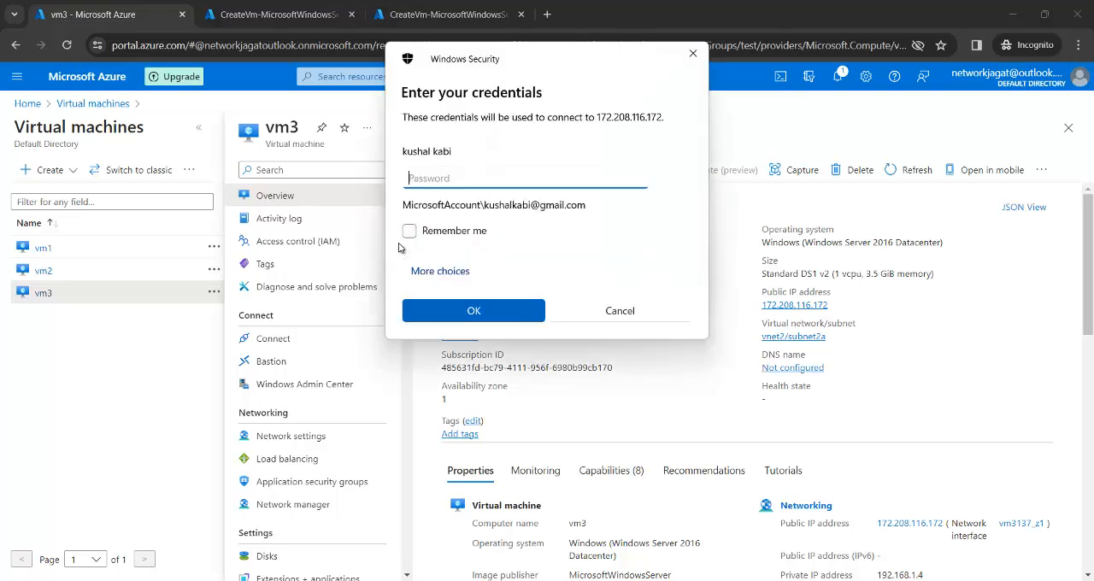
# Step: Sign in to vm3 with a different account, entering the administrator user name and account password, and accept the untrusted certificate
pyautogui.click(449, 271)
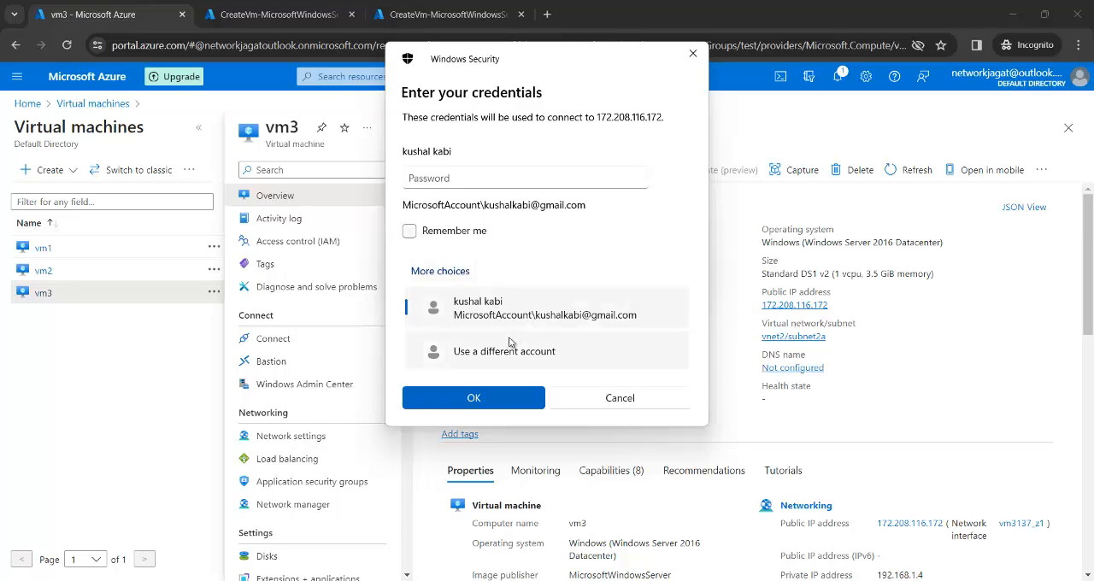
pyautogui.click(507, 349)
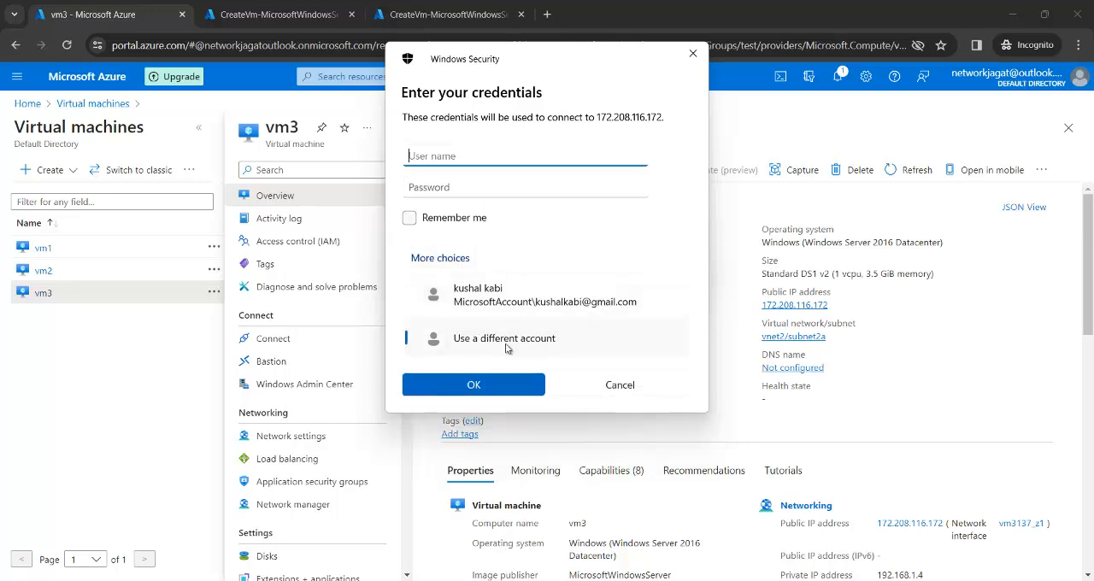
pyautogui.write('kushal')
pyautogui.press('Tab')
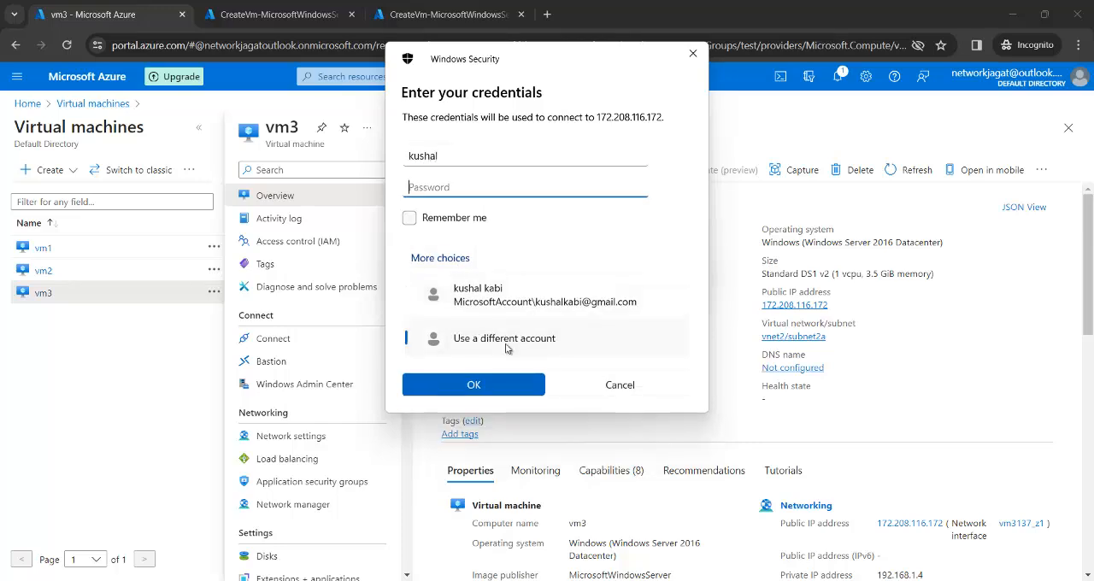
pyautogui.write('••••••••••••')
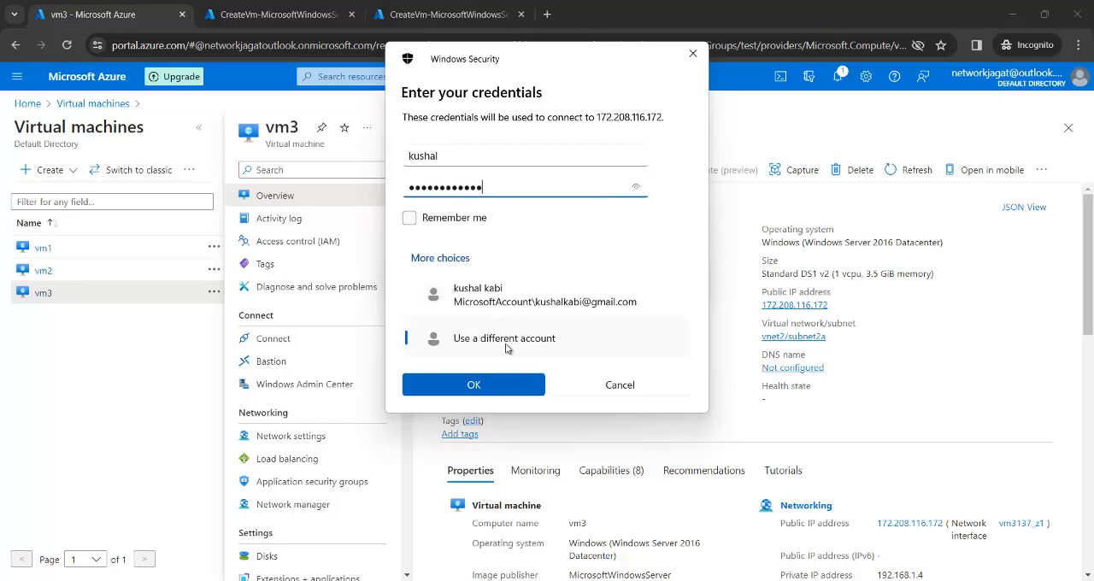
pyautogui.click(484, 384)
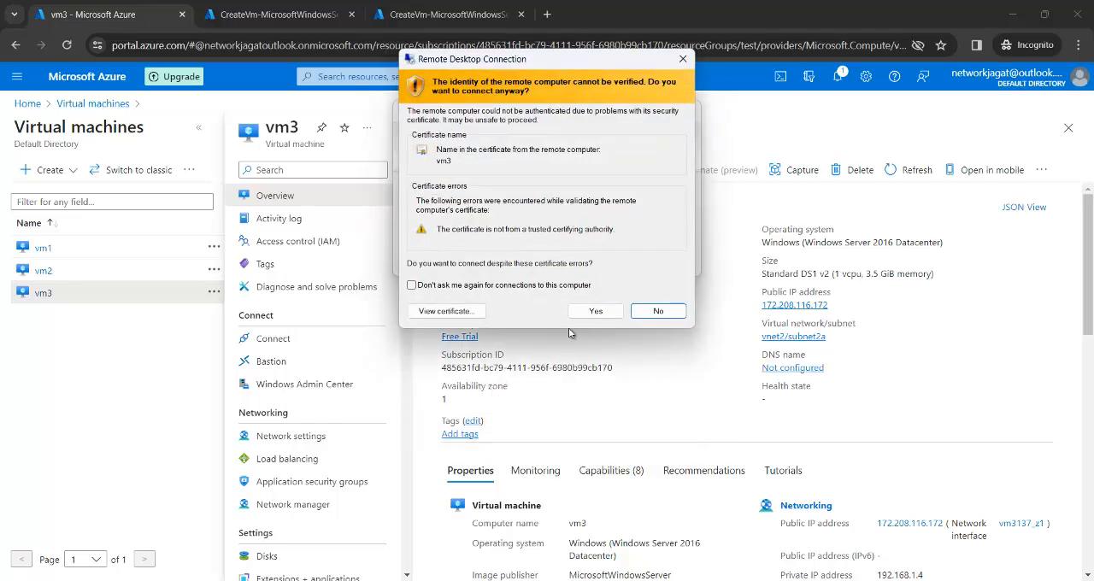
pyautogui.click(596, 313)
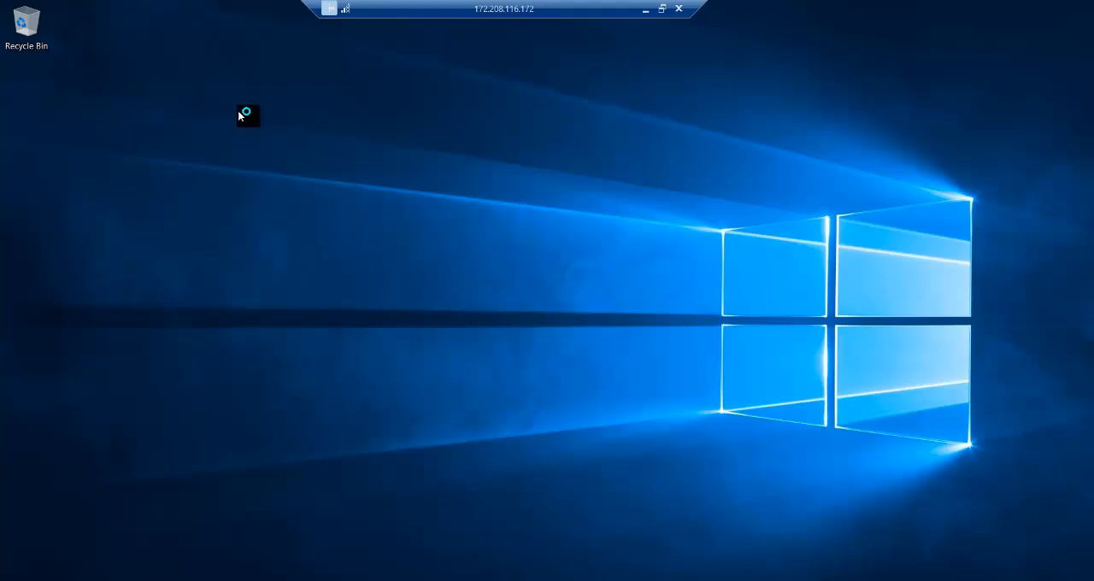
# Step: Create a folder named vm3 on vm3's desktop and place it below the Recycle Bin
pyautogui.rightClick(238, 109)
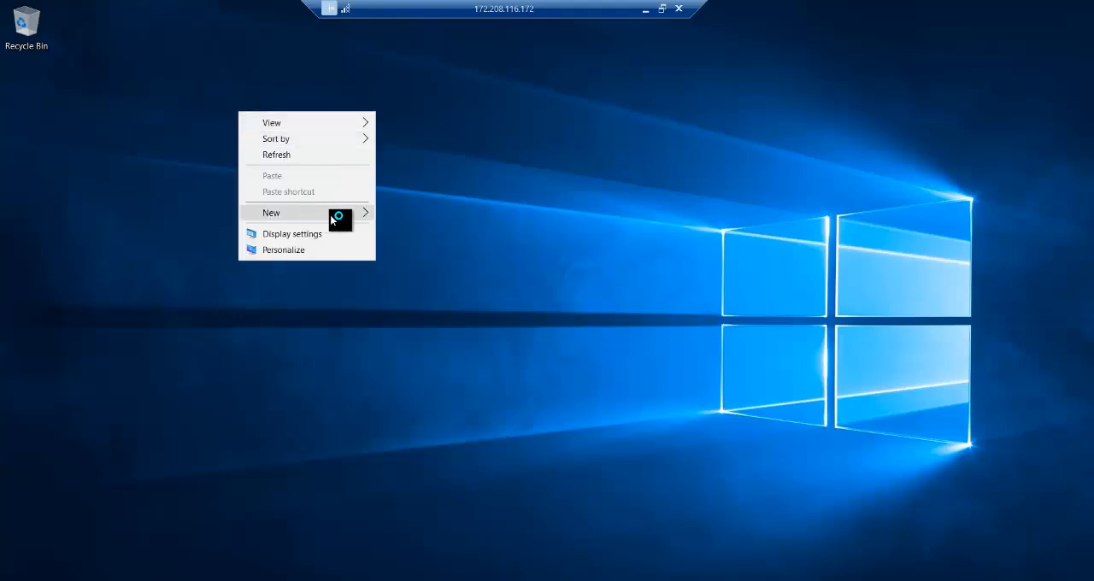
pyautogui.moveTo(359, 213)
pyautogui.click(407, 215)
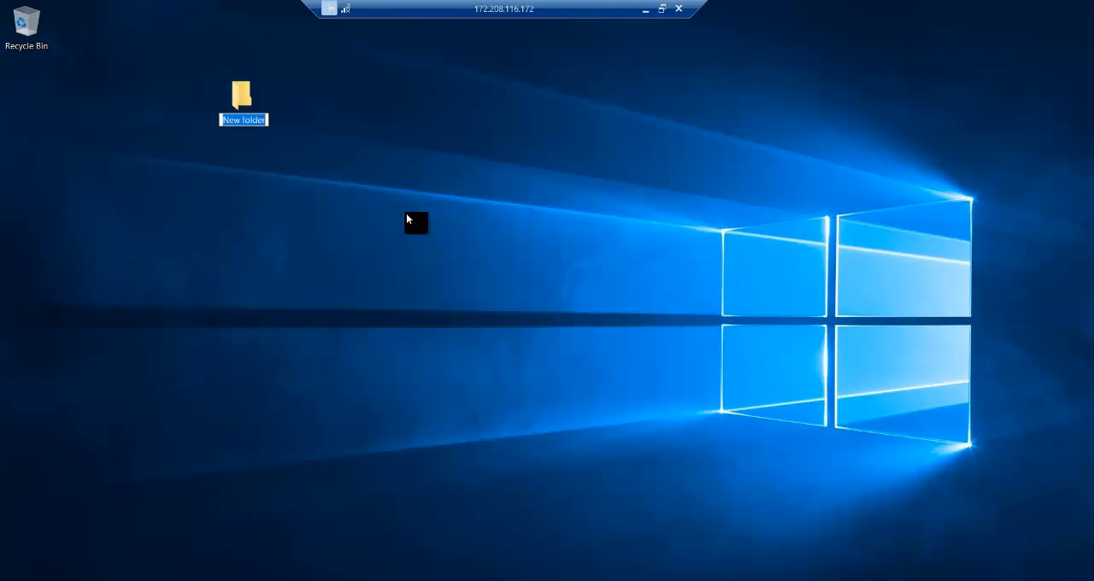
pyautogui.write('vm3')
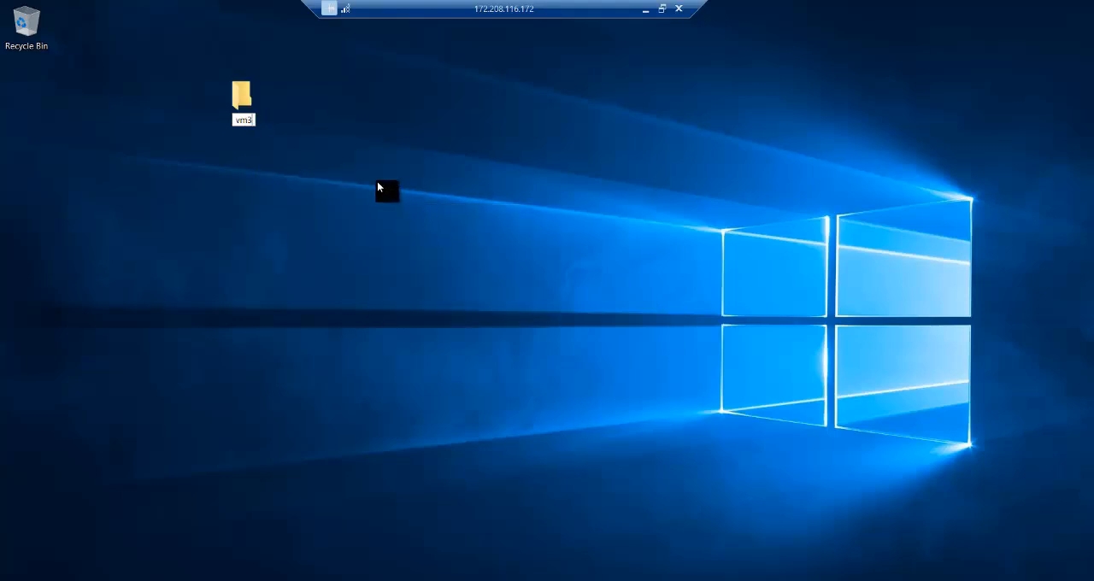
pyautogui.press('Return')
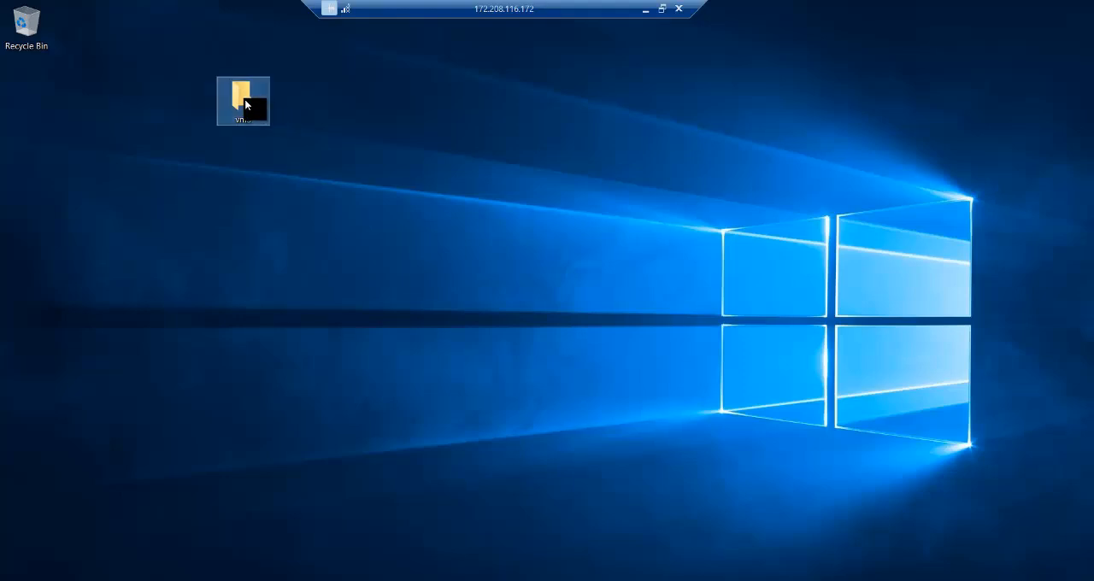
pyautogui.moveTo(245, 99); pyautogui.dragTo(19, 97)
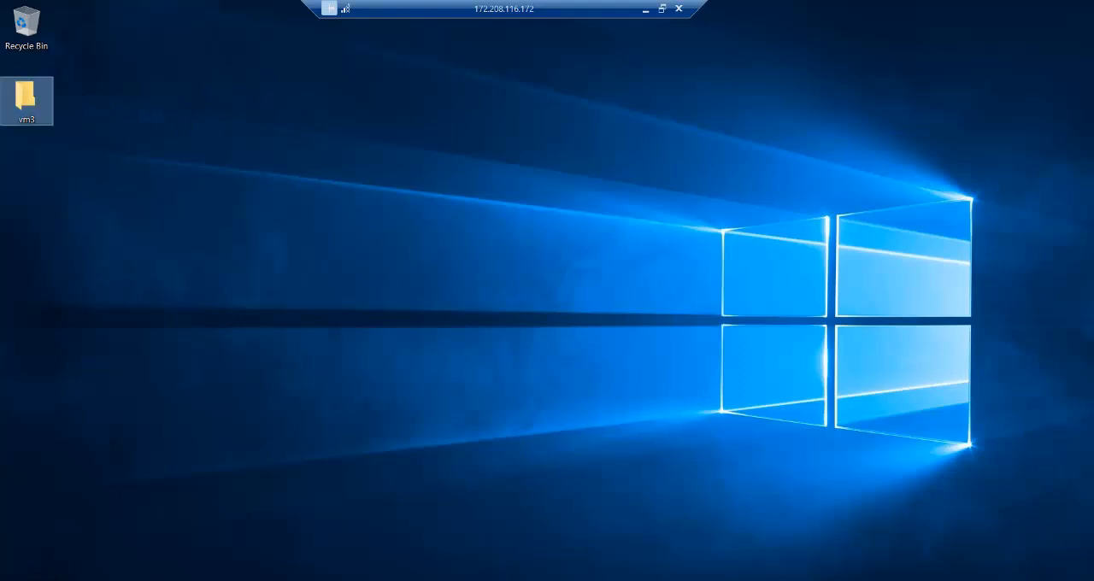
# Step: Open the Windows Firewall settings on vm3 by running firewall.cpl
pyautogui.rightClick(19, 580)
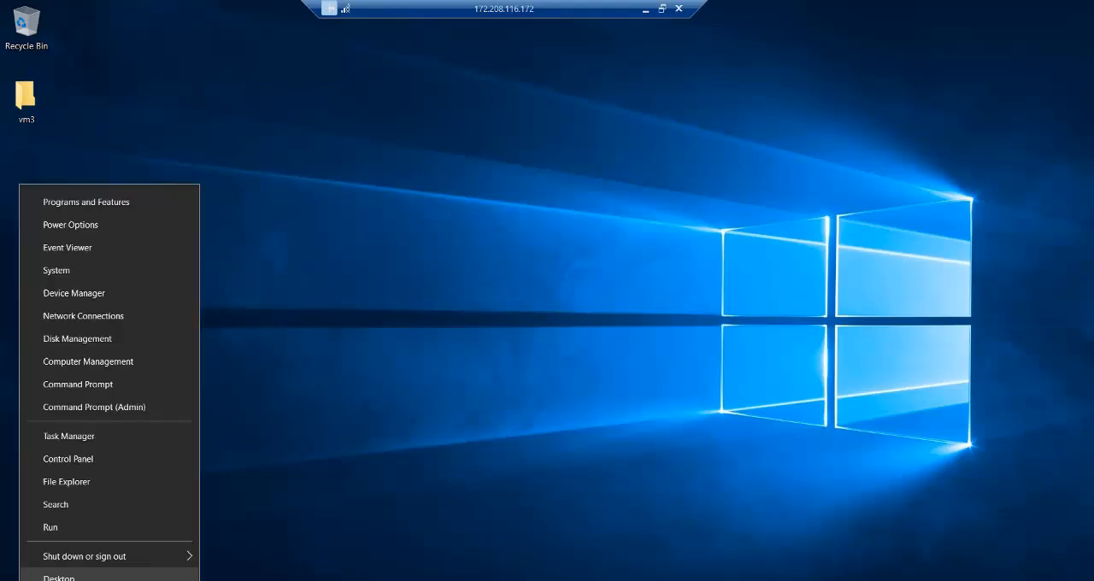
pyautogui.click(56, 527)
pyautogui.write('firewall.cpl')
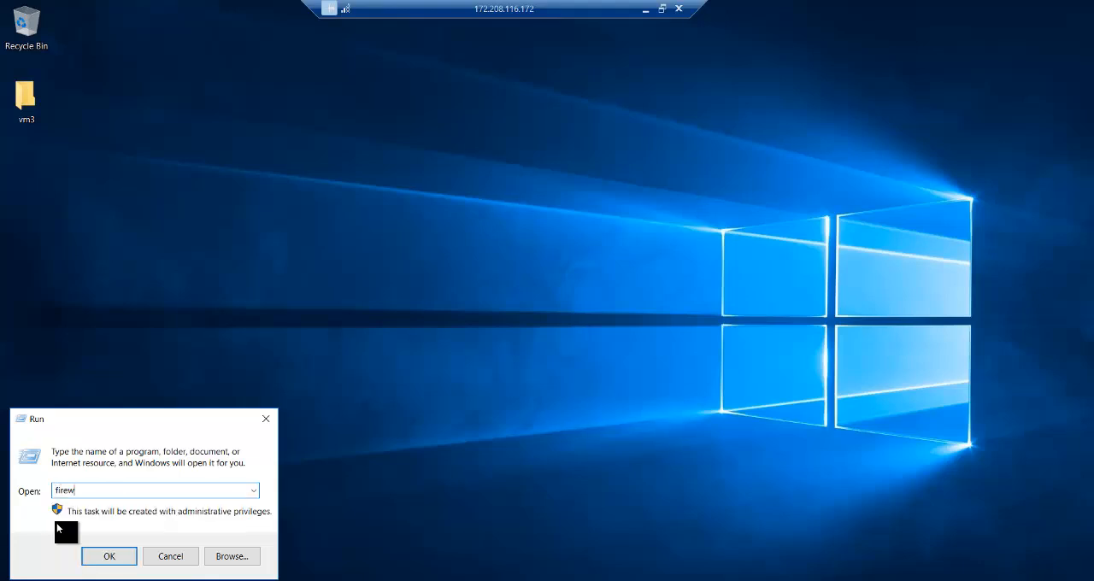
pyautogui.press('Return')
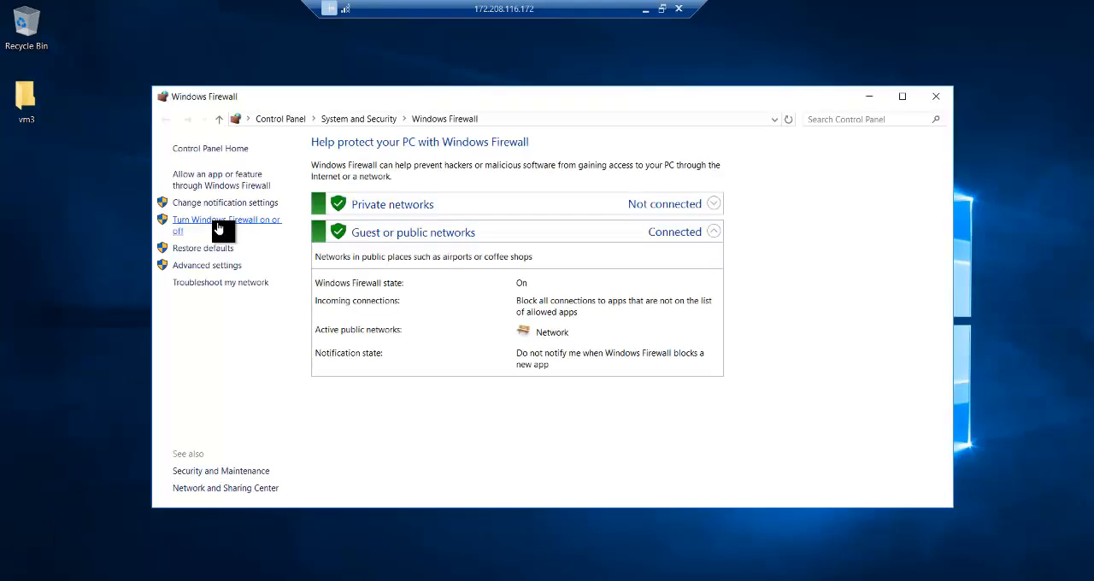
# Step: Turn off Windows Firewall for both private and public networks on vm3 and close the firewall window
pyautogui.click(219, 227)
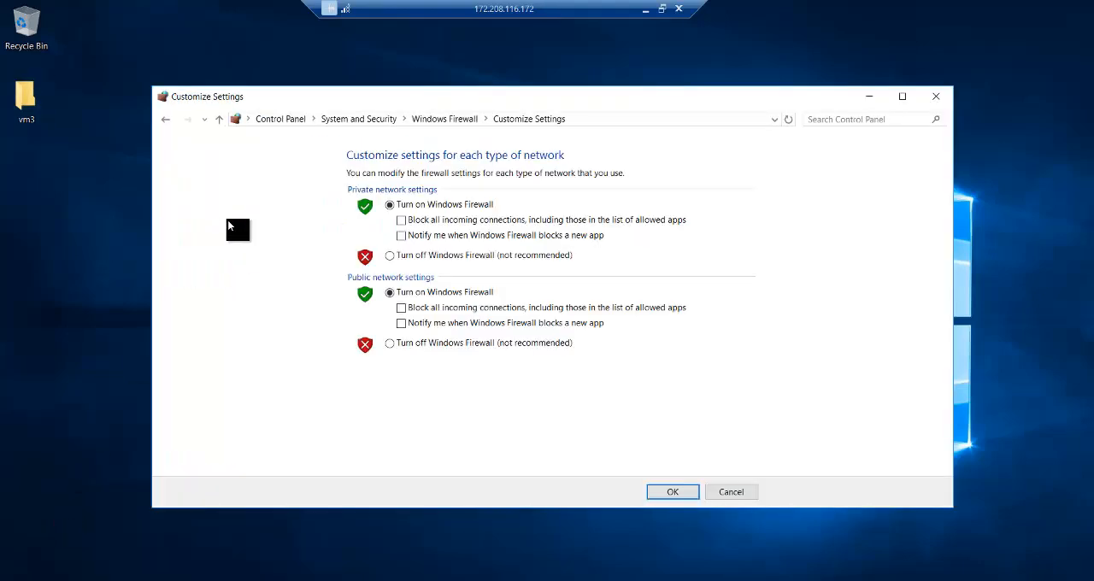
pyautogui.click(402, 255)
pyautogui.click(425, 344)
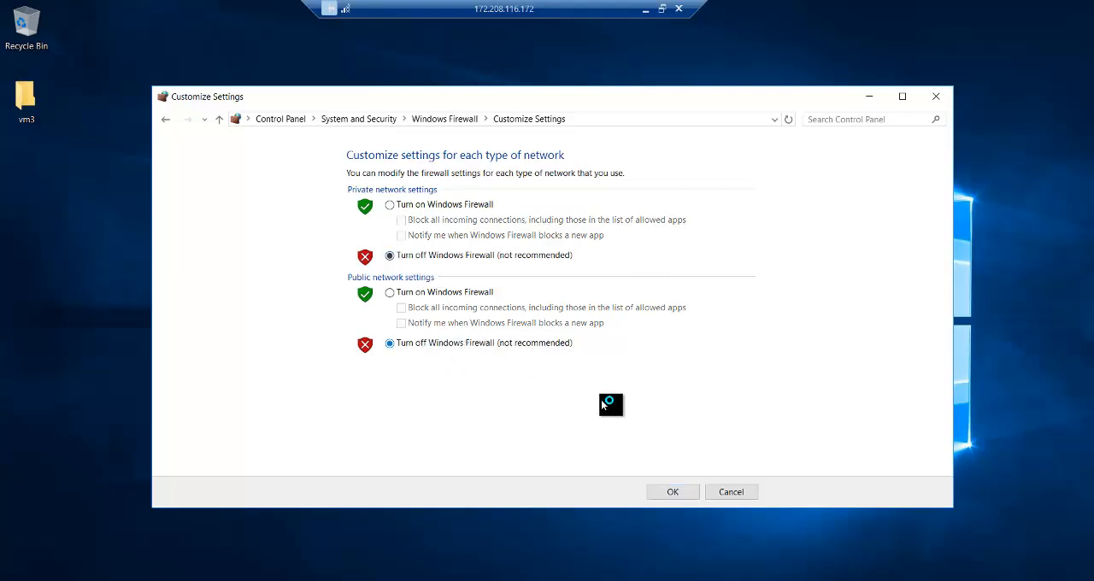
pyautogui.click(674, 492)
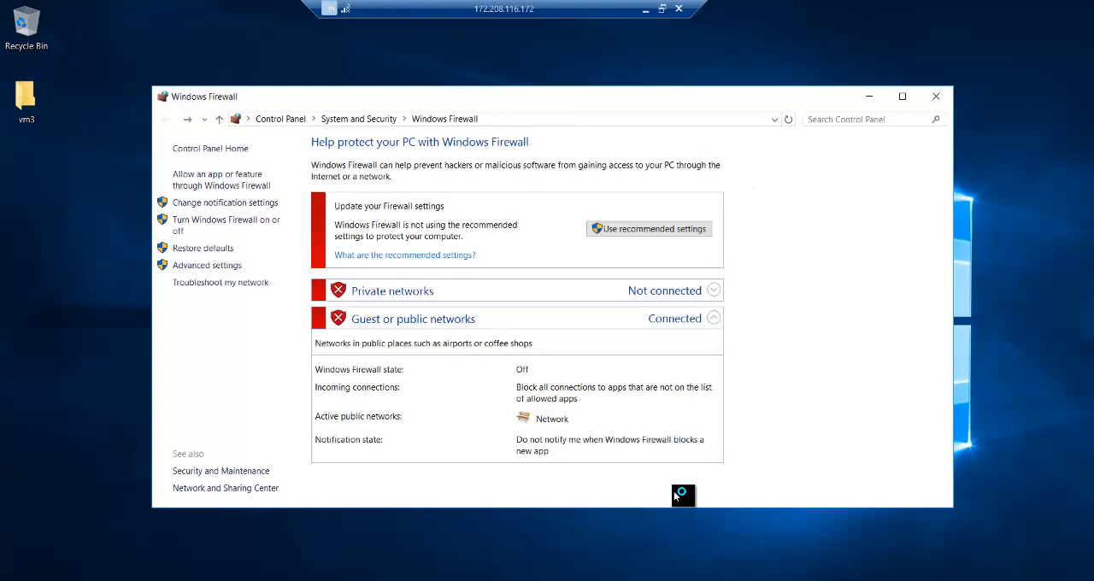
pyautogui.click(940, 94)
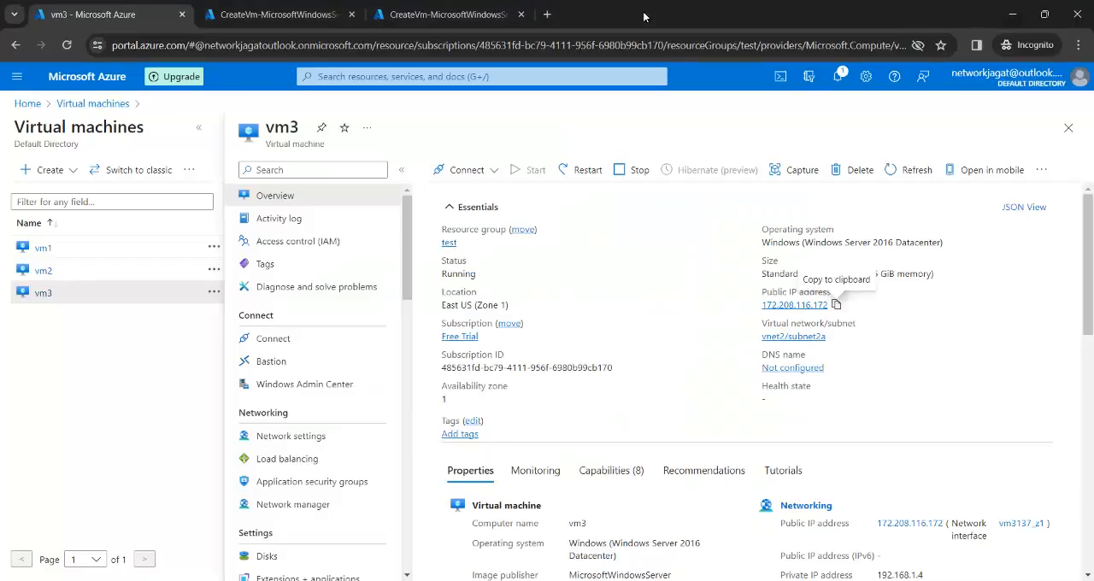
# Step: Minimize the vm3 session and look up vm3's private IP address in the Azure portal
pyautogui.click(646, 9)
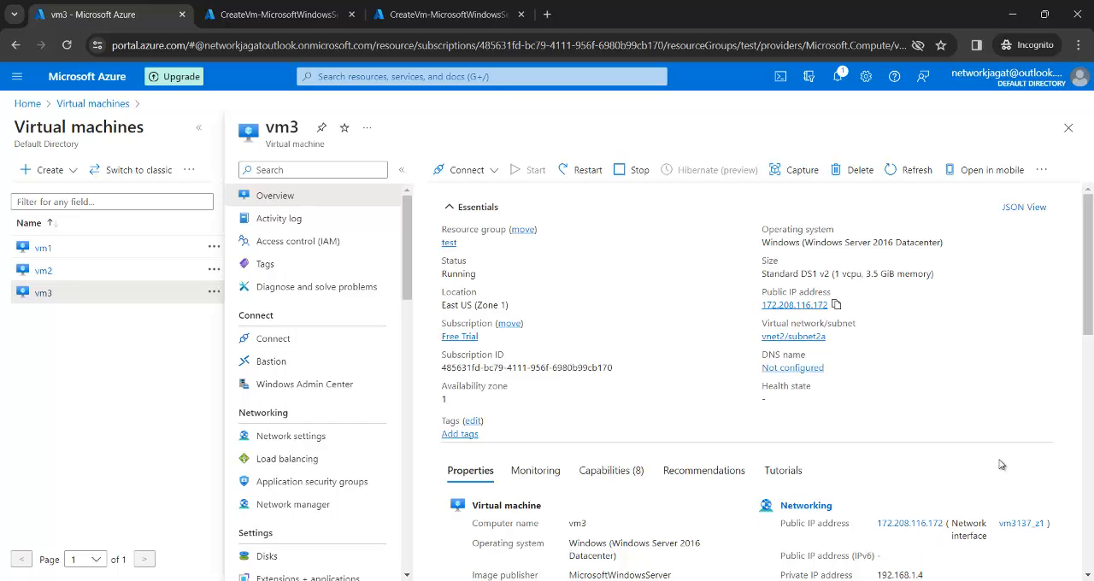
pyautogui.scroll(-1, 1087, 313)
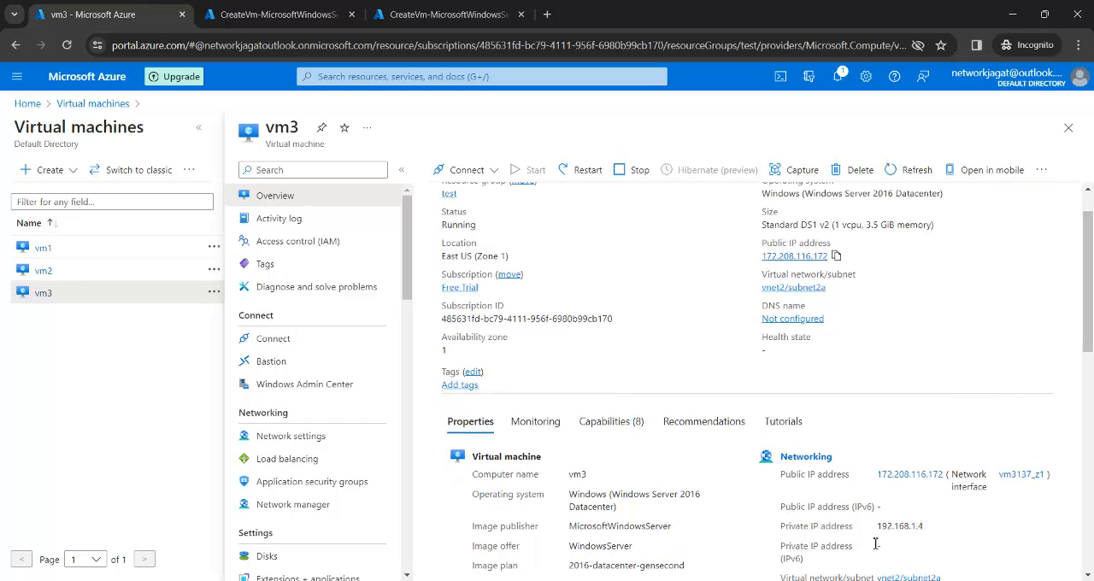
# Step: Switch to the Paint diagram and add the black label 192.168.1.4 below the vm3 triangle inside Subnet 2a
pyautogui.hotkey('alt', 'Tab')
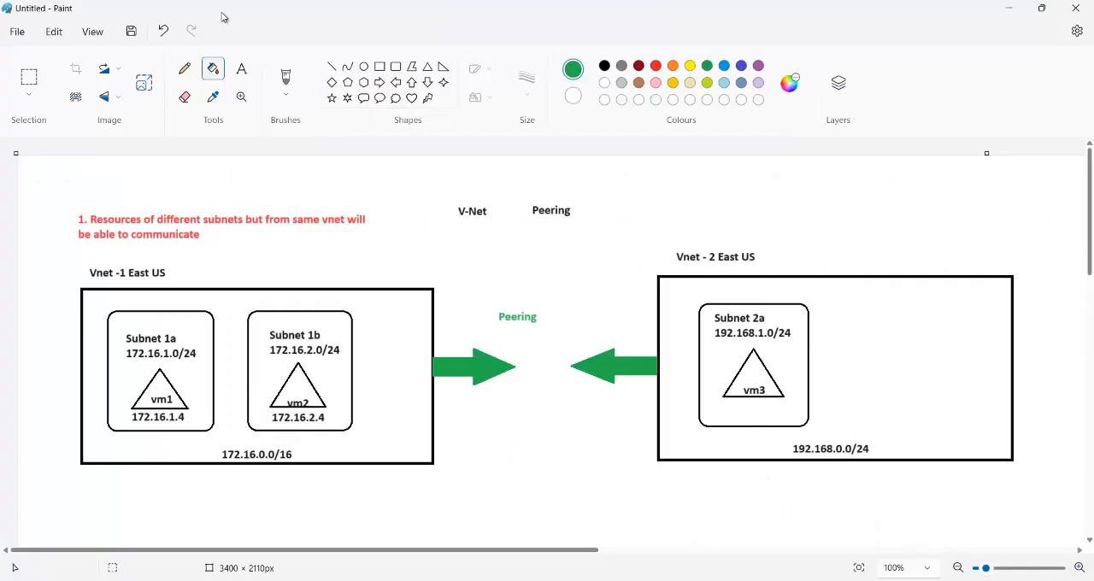
pyautogui.click(241, 69)
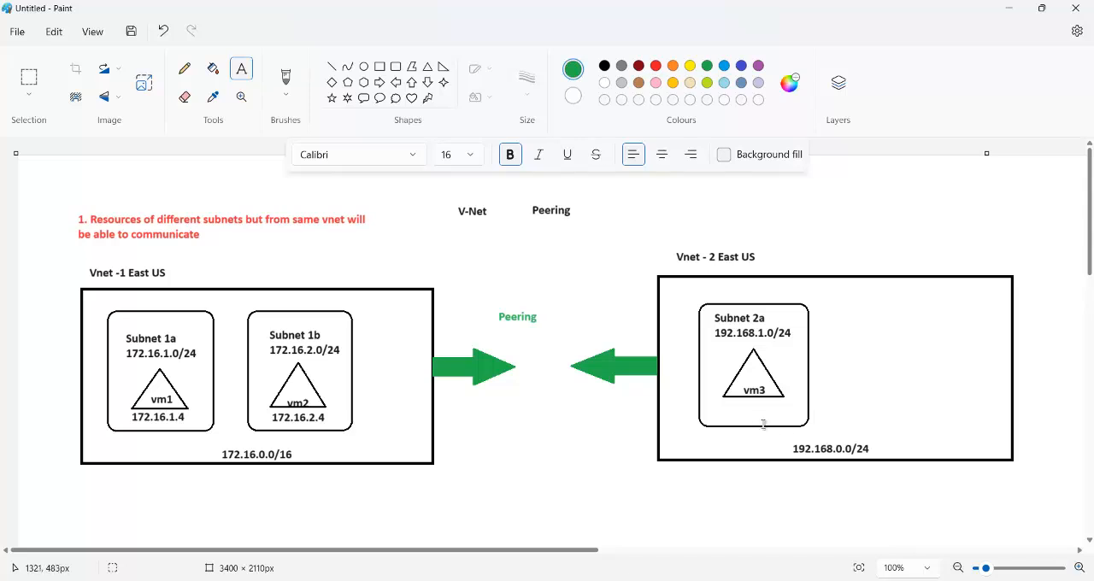
pyautogui.moveTo(714, 416); pyautogui.dragTo(718, 436)
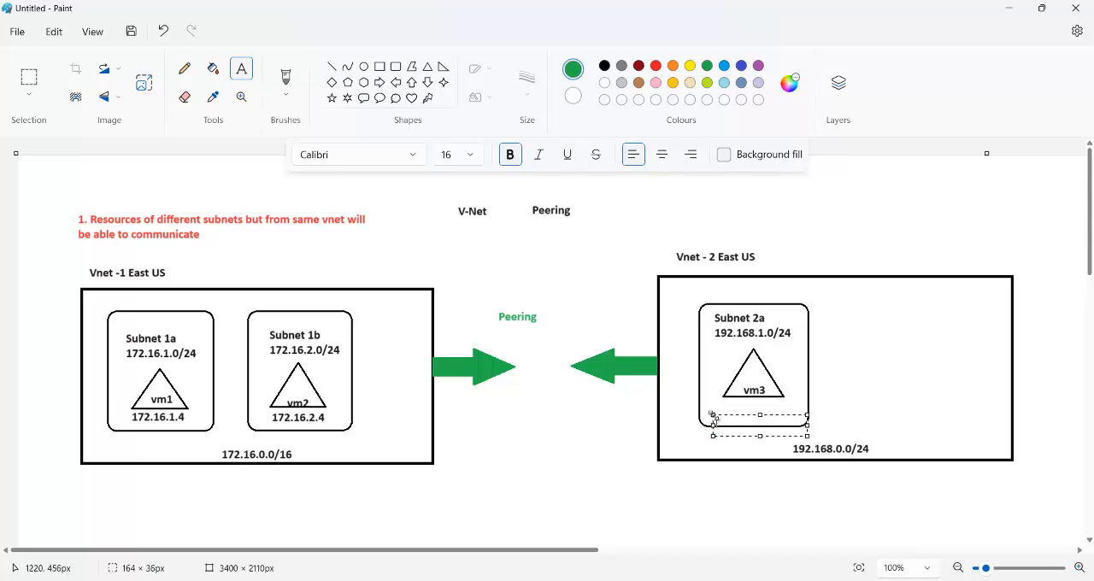
pyautogui.click(605, 67)
pyautogui.write('192.16')
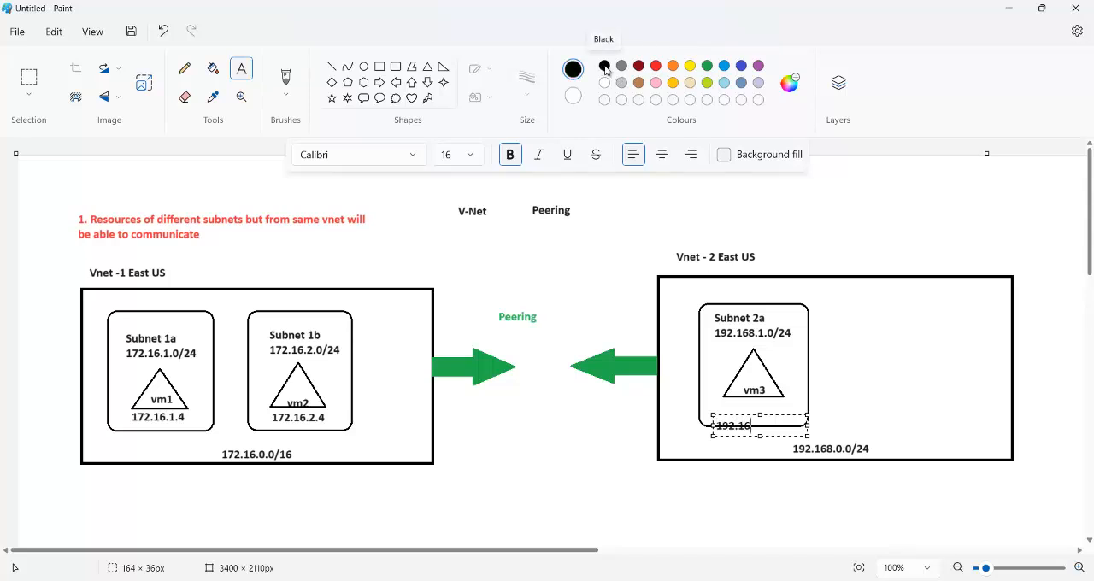
pyautogui.write('8.1.4')
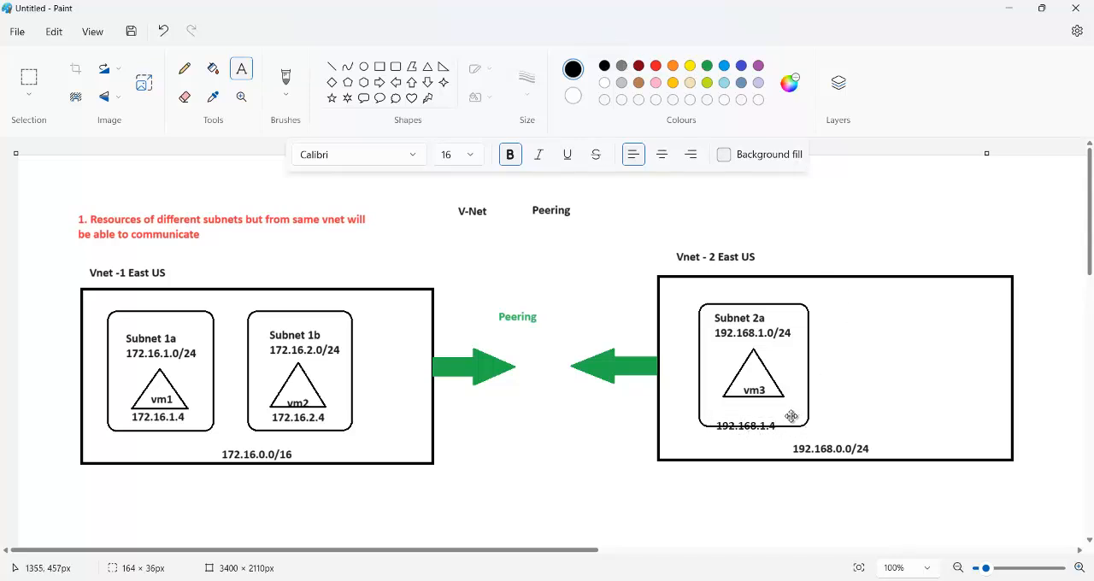
pyautogui.moveTo(791, 416); pyautogui.dragTo(798, 404)
pyautogui.click(831, 392)
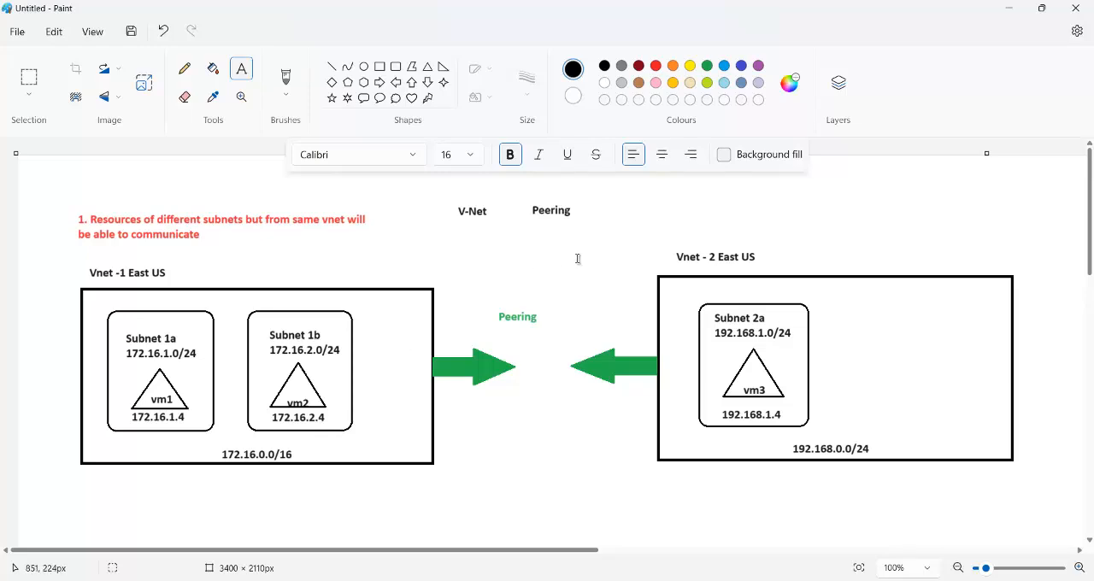
# Step: Look up the private IP addresses of vm1 and vm2 in the Azure portal and compare them with the Paint diagram
pyautogui.click(1012, 10)
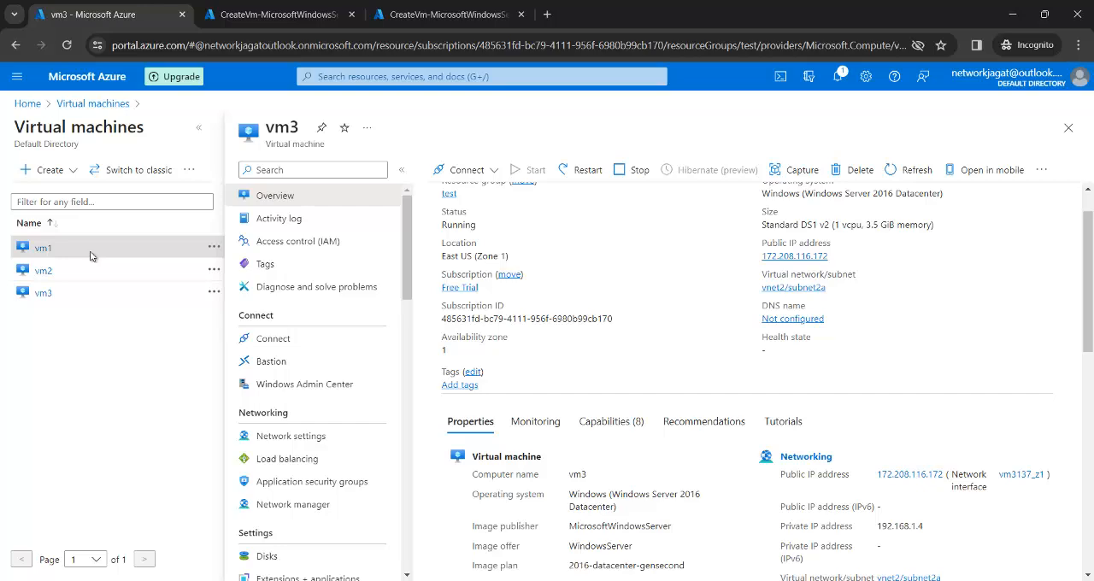
pyautogui.click(43, 248)
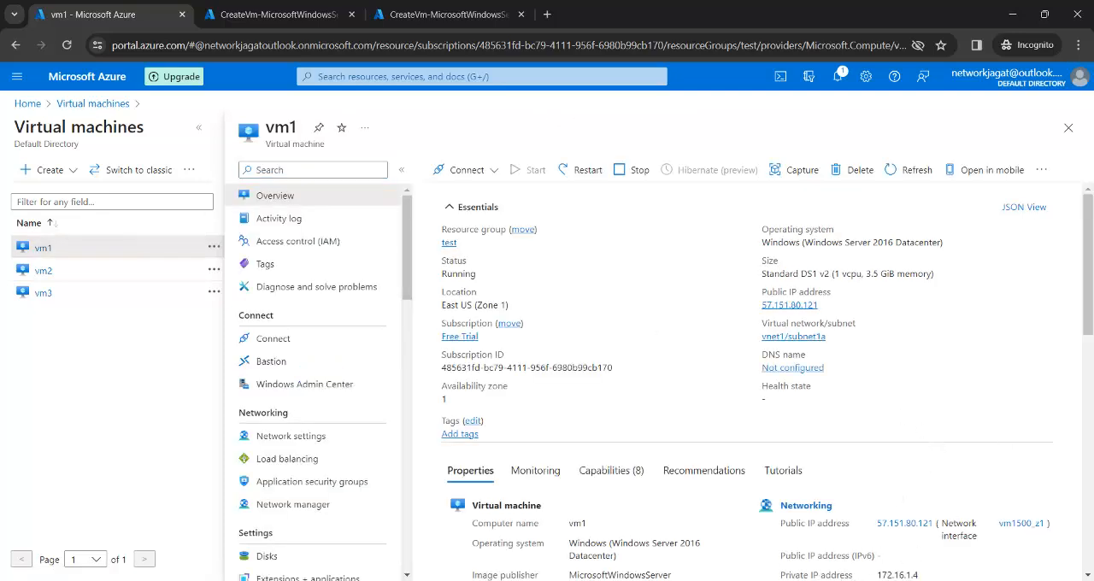
pyautogui.scroll(-2, 1008, 358)
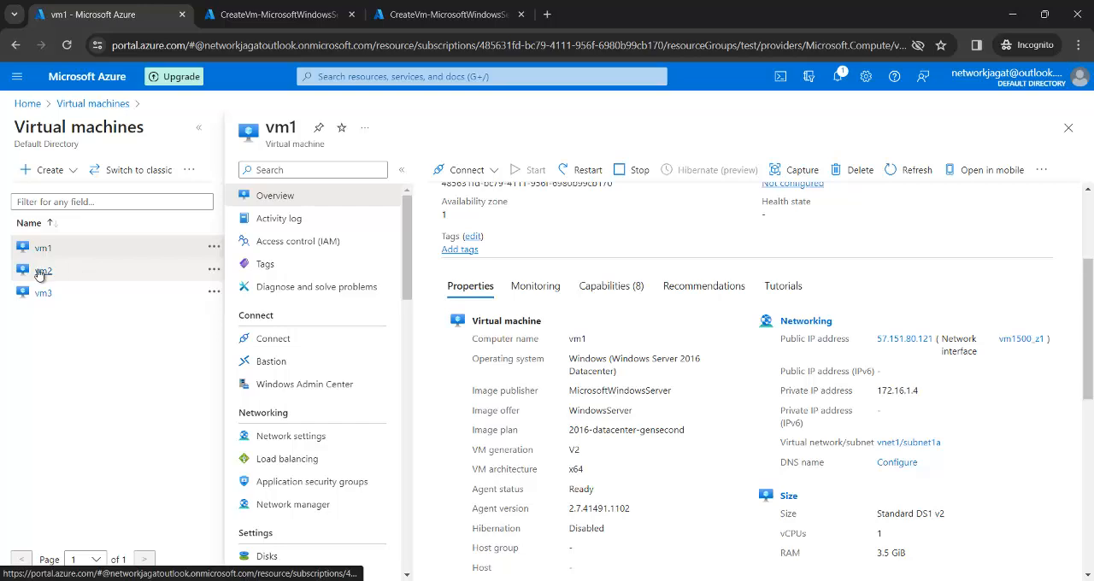
pyautogui.click(43, 271)
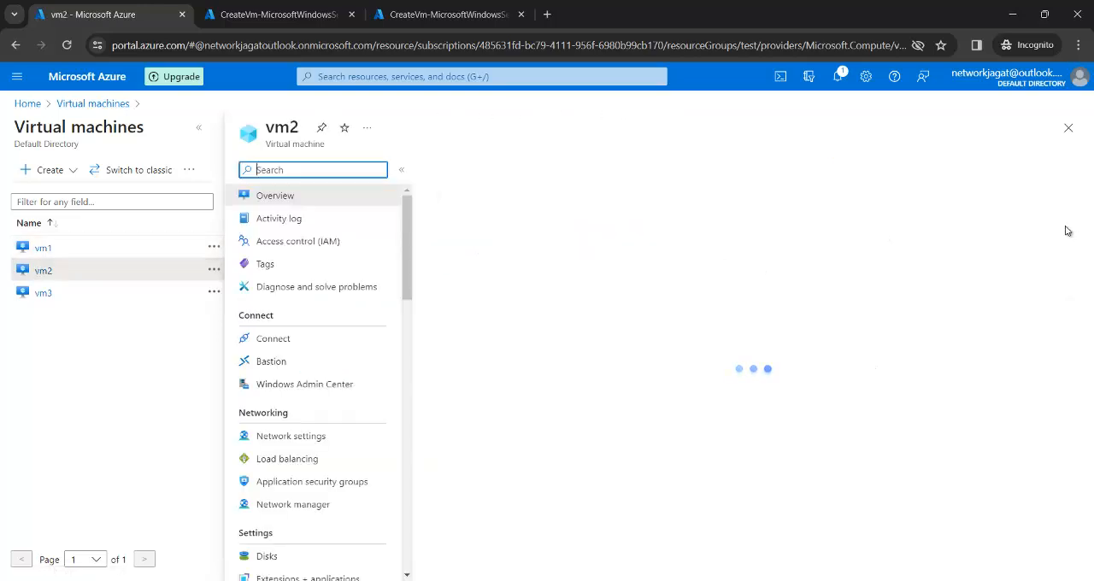
pyautogui.moveTo(1090, 225); pyautogui.dragTo(1090, 283)
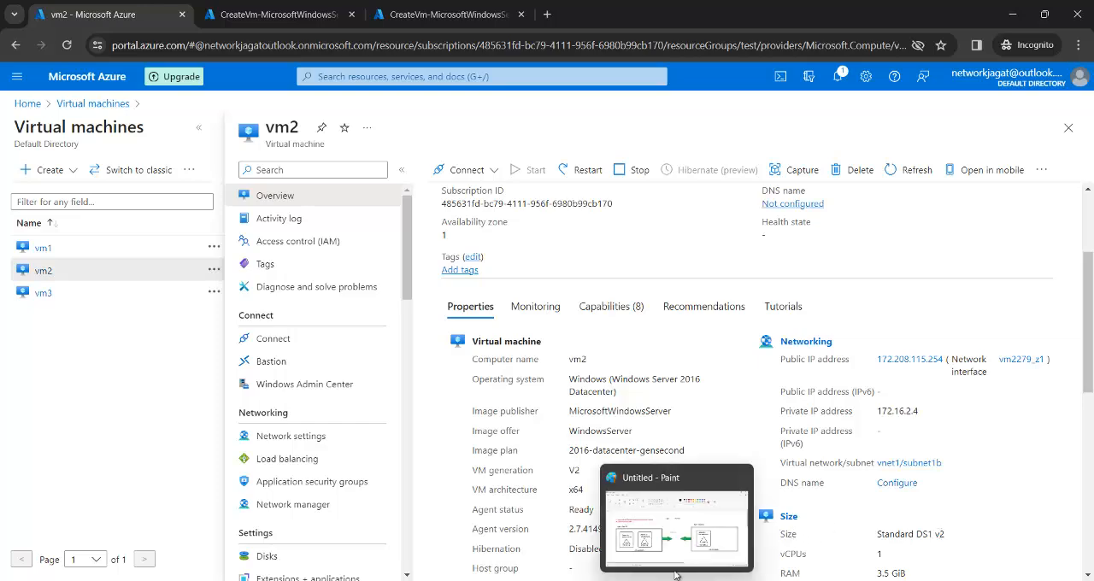
pyautogui.click(675, 561)
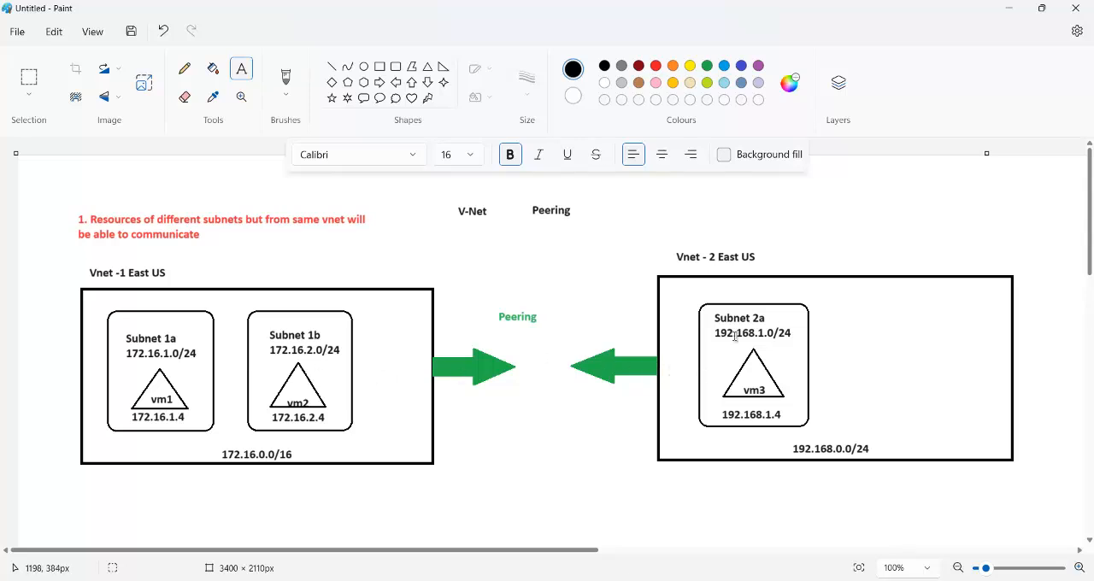
pyautogui.click(1009, 14)
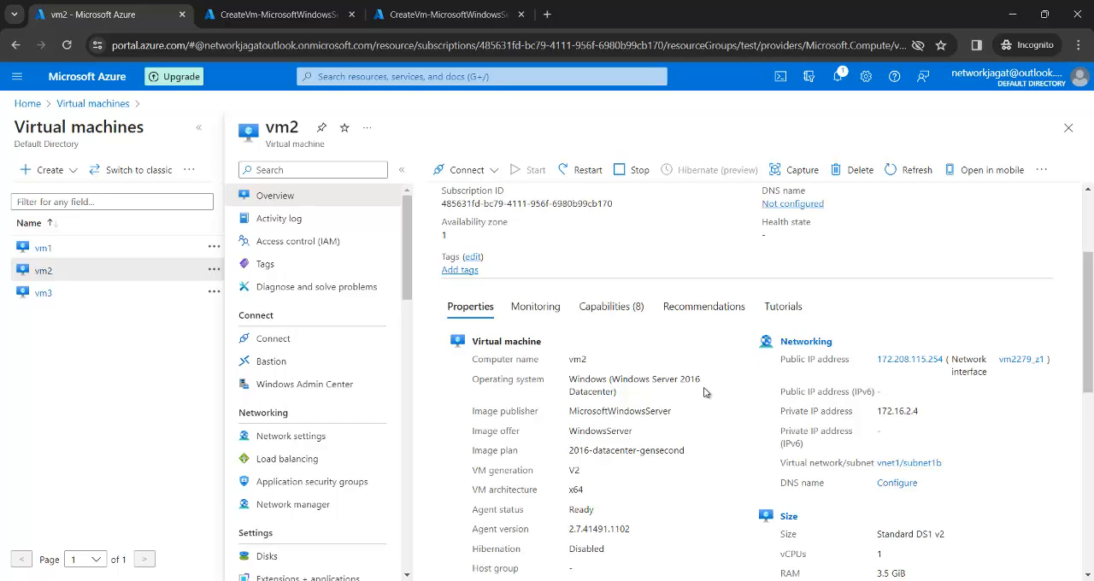
# Step: Switch to the vm2 remote session and minimize Server Manager there
pyautogui.moveTo(771, 580)
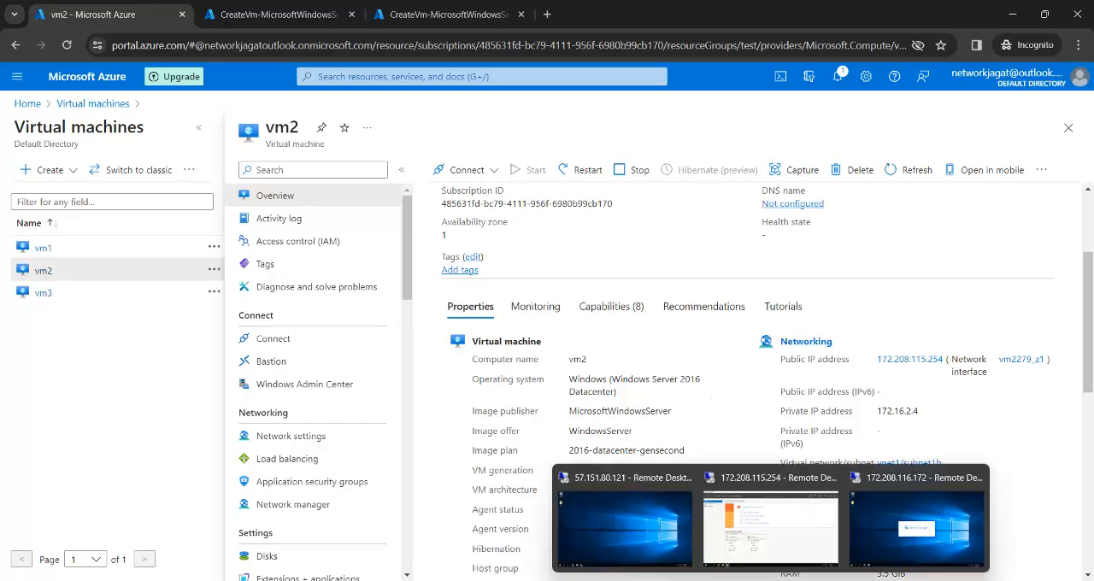
pyautogui.click(644, 542)
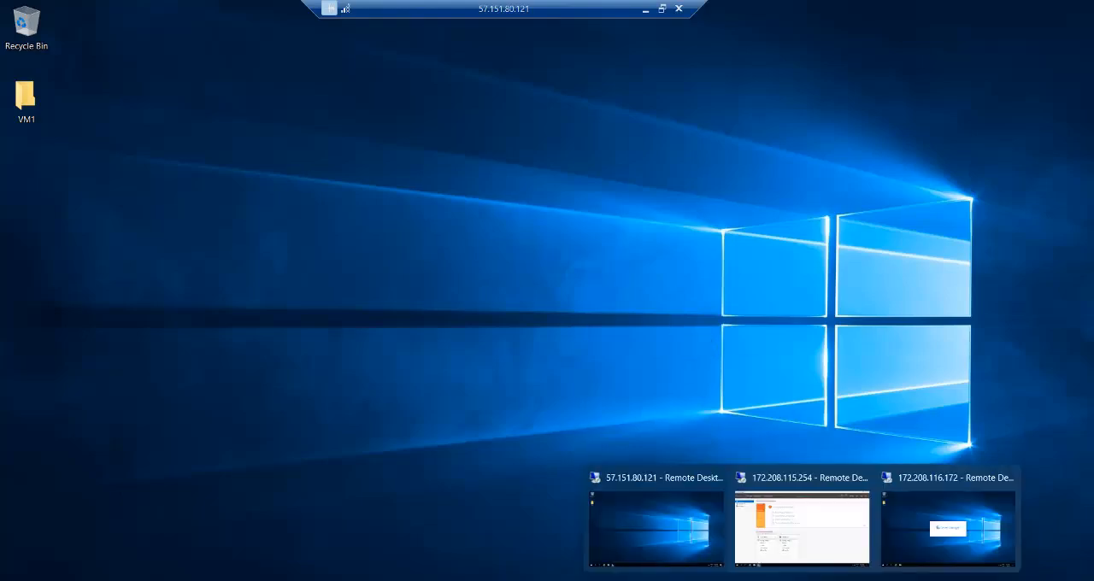
pyautogui.click(808, 566)
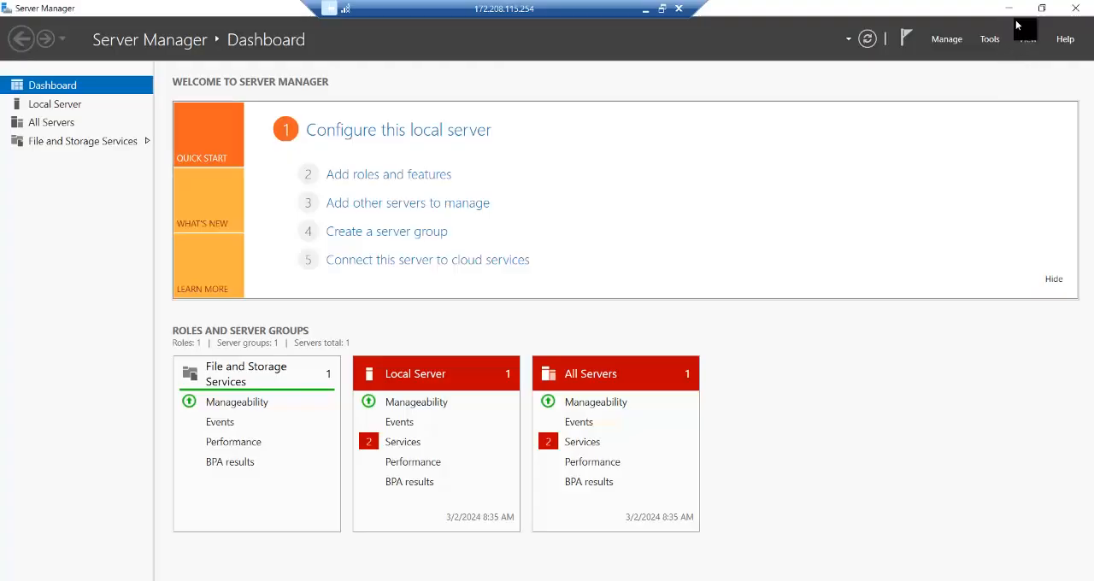
pyautogui.click(1010, 9)
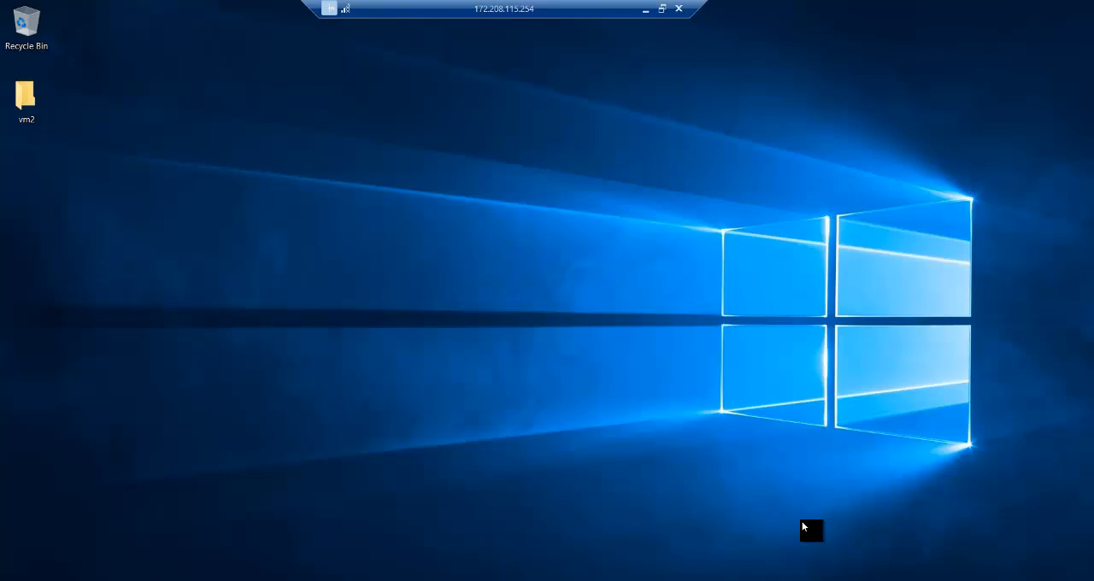
# Step: Switch to the vm1 remote session, open a command prompt by running cmd, and display its IP configuration with ipconfig
pyautogui.moveTo(804, 580)
pyautogui.click(658, 534)
pyautogui.rightClick(16, 580)
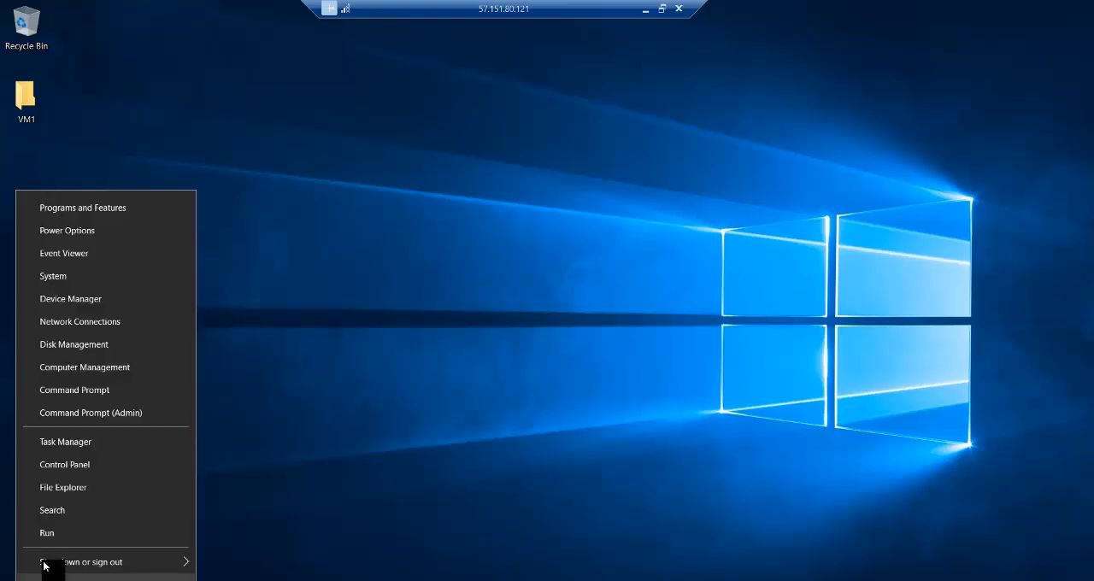
pyautogui.click(54, 533)
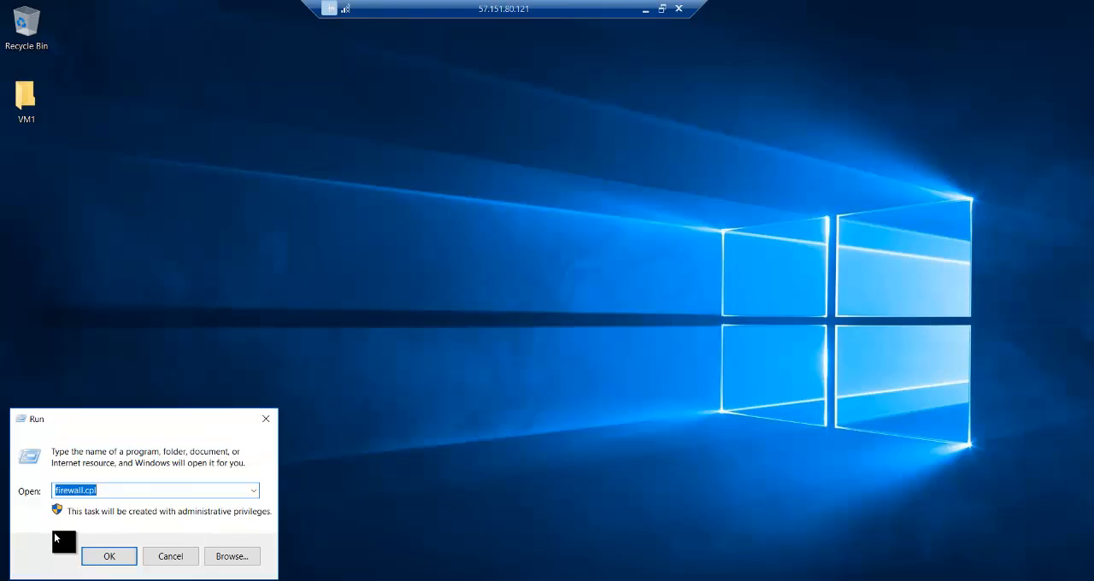
pyautogui.write('cmd')
pyautogui.press('Return')
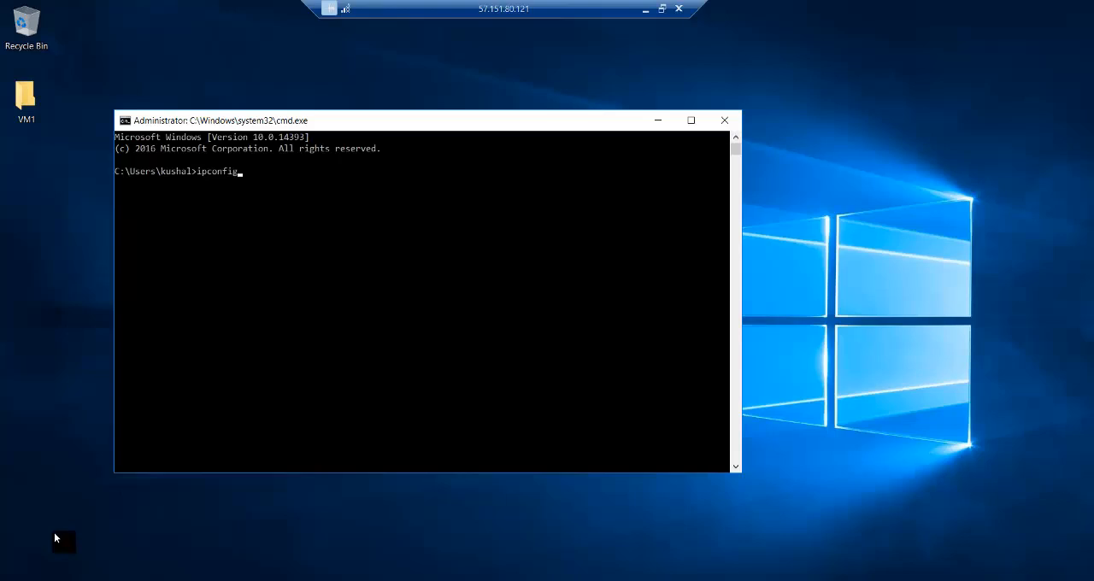
pyautogui.write('ipconfig')
pyautogui.press('Return')
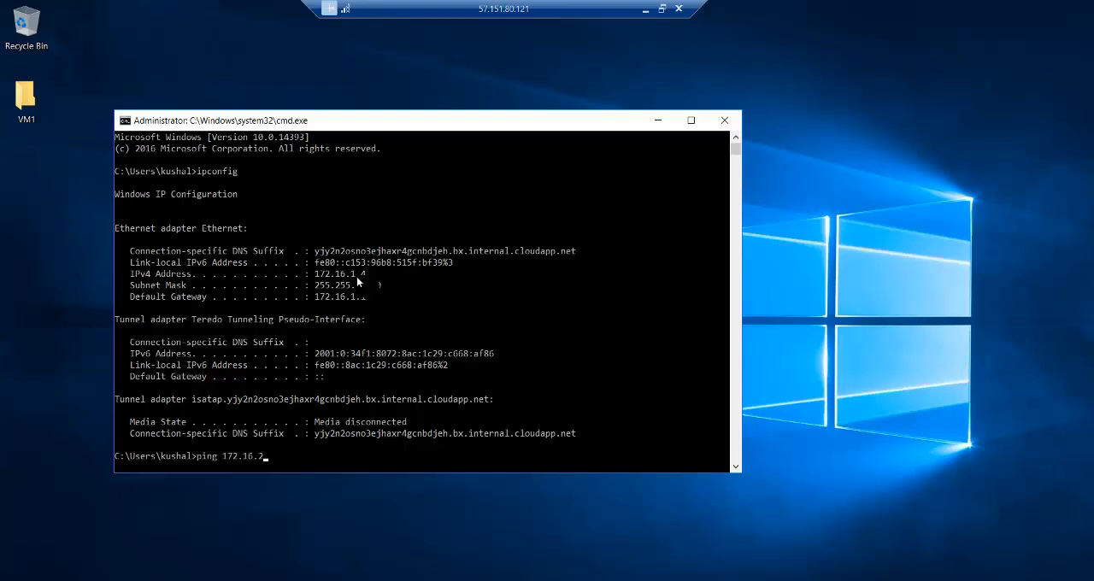
# Step: Test communication from vm1 by pinging vm2 at 172.16.2.4 and vm3 at 192.168.1.4
pyautogui.press('Return')
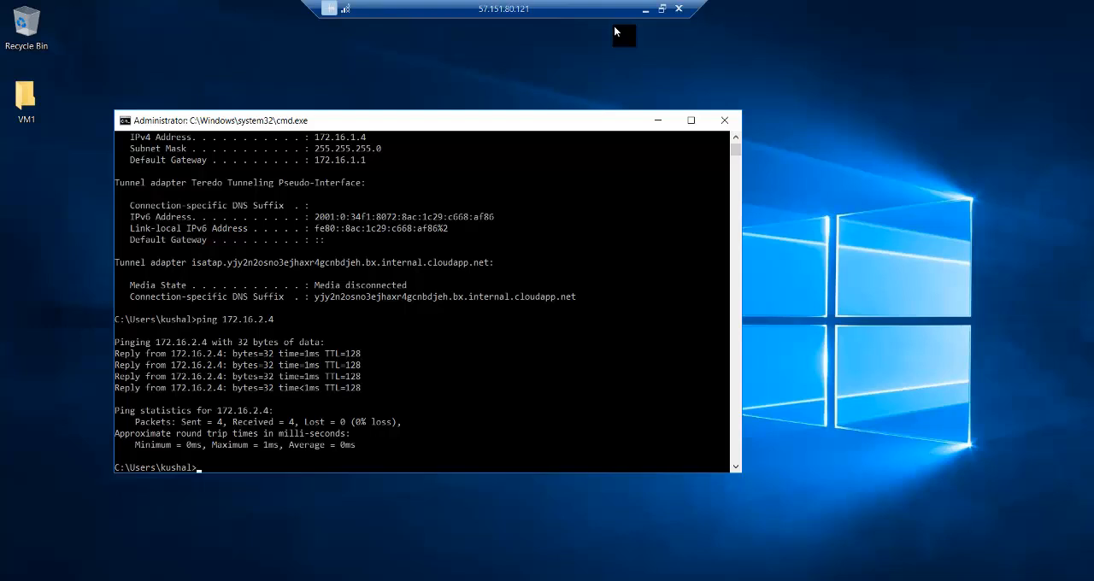
pyautogui.write('ping 192.168.1.4')
pyautogui.press('Return')
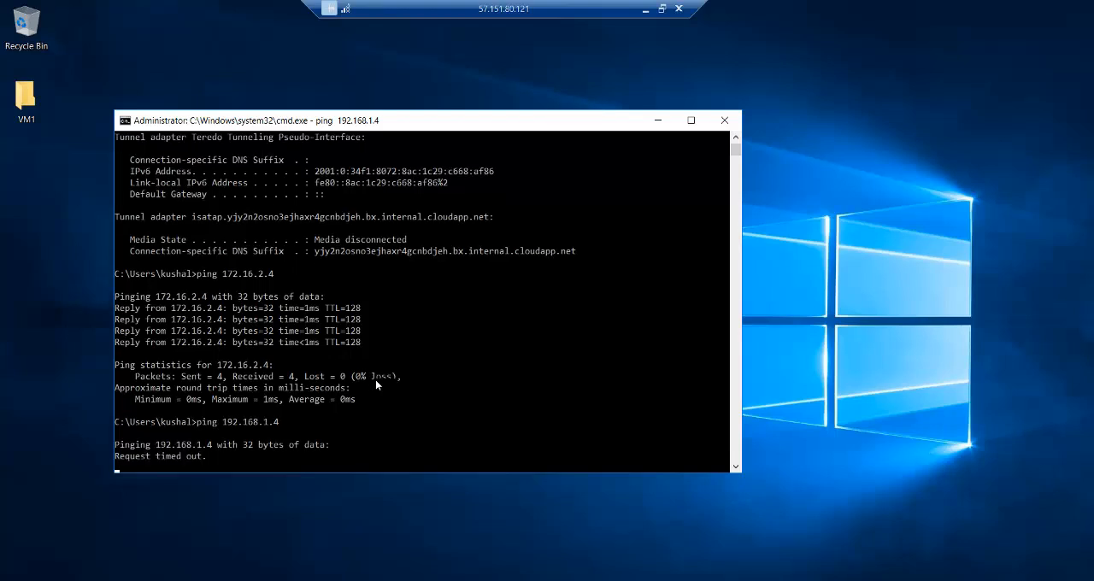
# Step: Minimize the remote sessions, review the Paint diagram, check the completed ping output on vm1, and return to the diagram
pyautogui.click(646, 9)
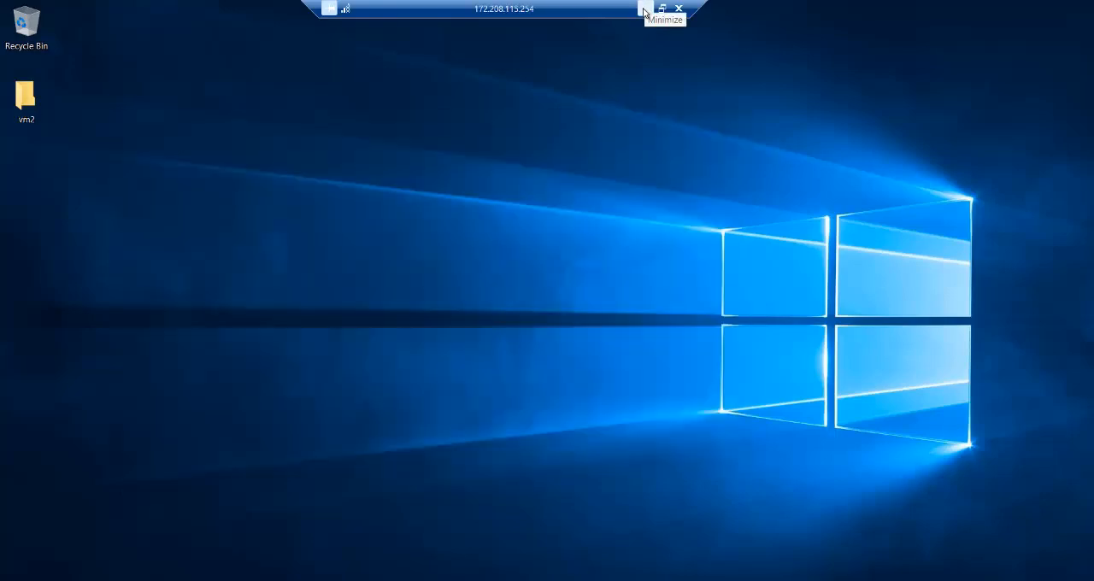
pyautogui.click(647, 8)
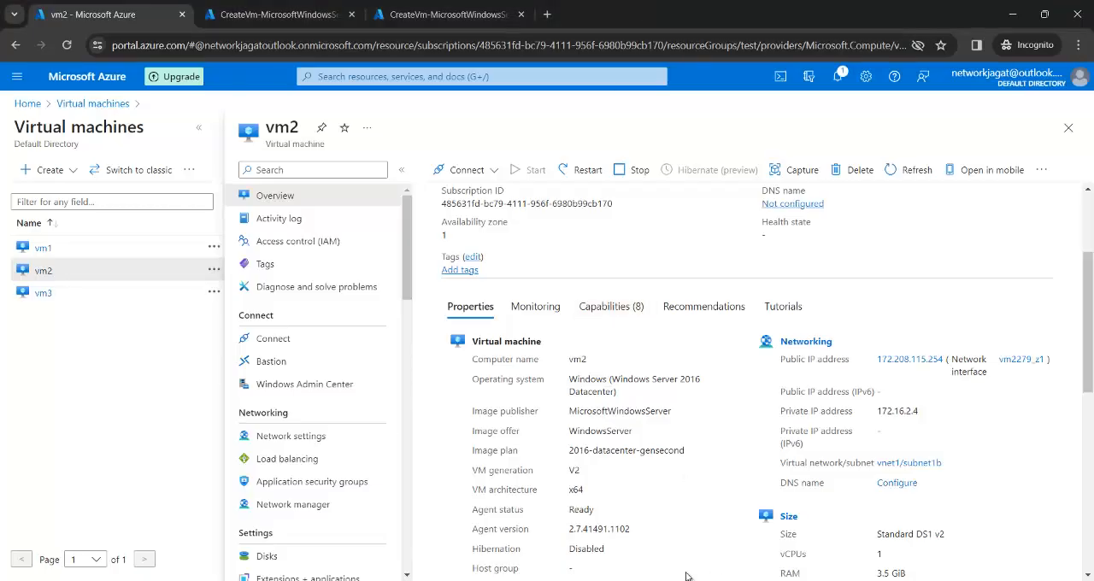
pyautogui.hotkey('alt', 'Tab')
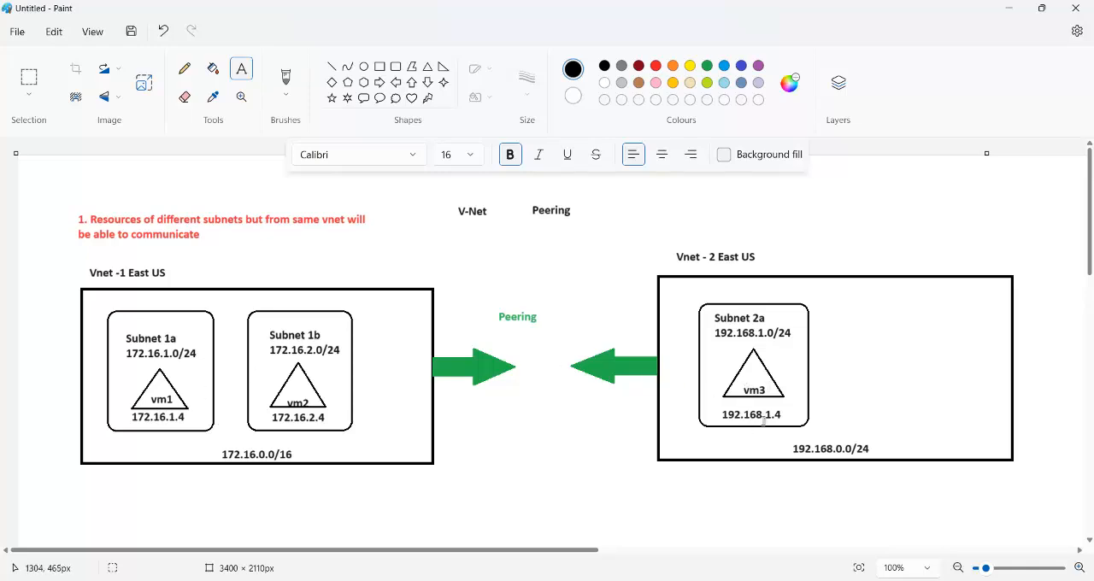
pyautogui.moveTo(771, 580)
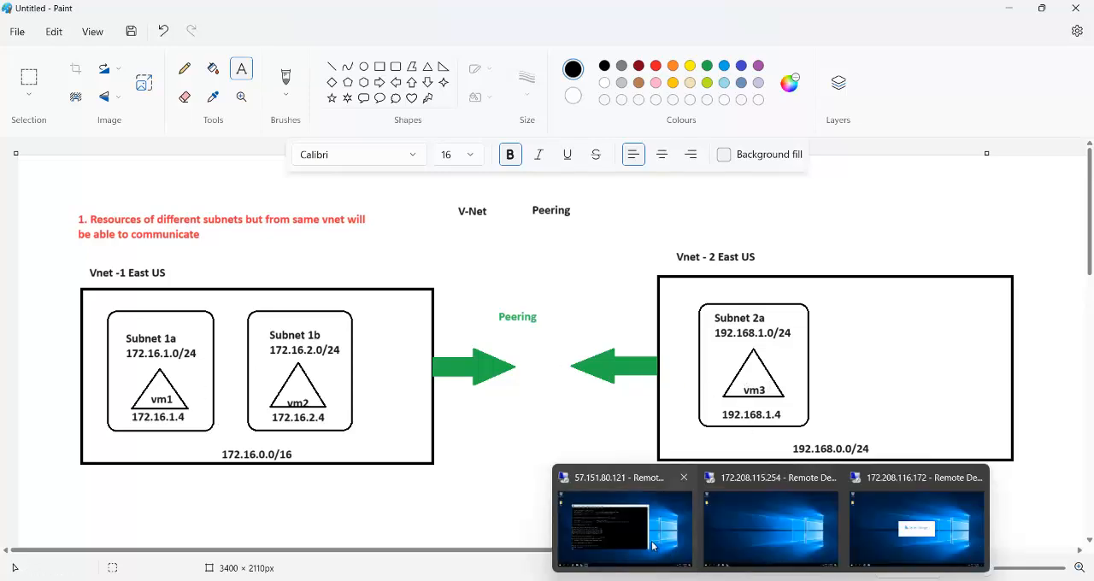
pyautogui.click(647, 544)
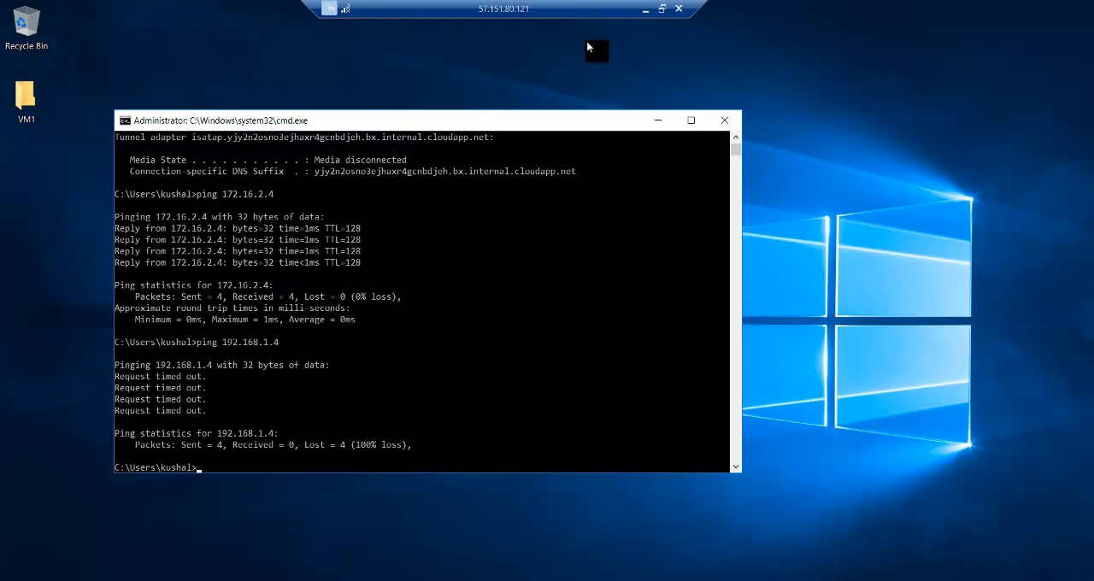
pyautogui.click(645, 10)
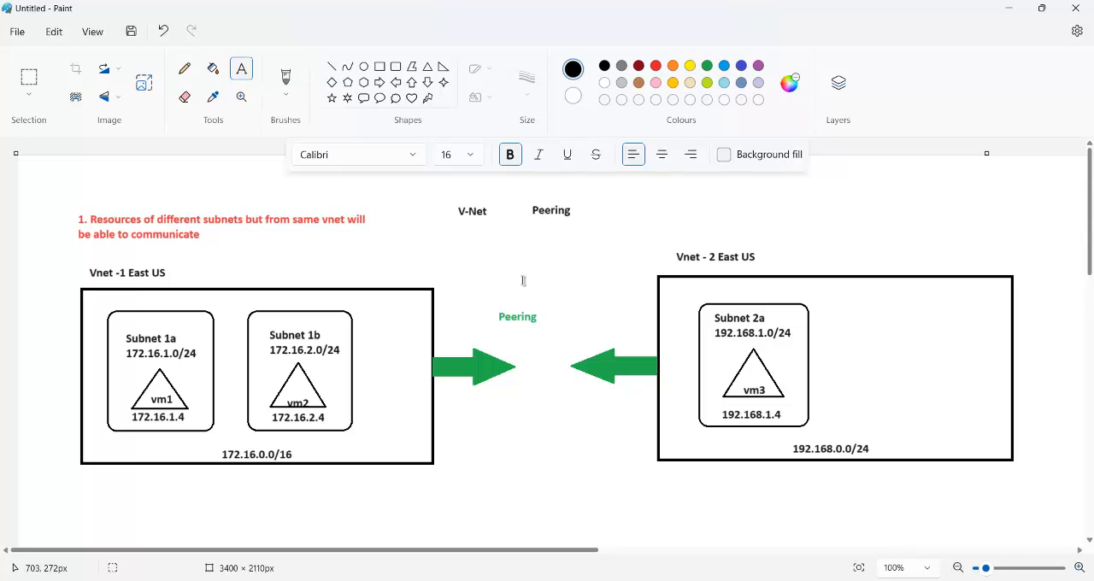
# Step: Switch to the Azure portal in Chrome and open vnet1 from the virtual networks list, with the resource list collapsed
pyautogui.moveTo(677, 580)
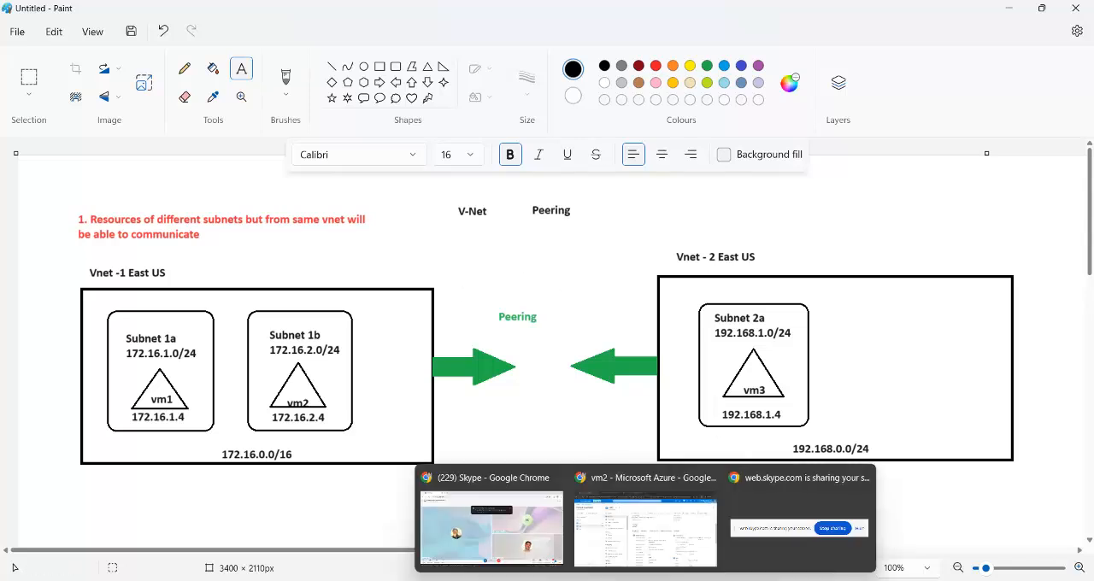
pyautogui.click(654, 551)
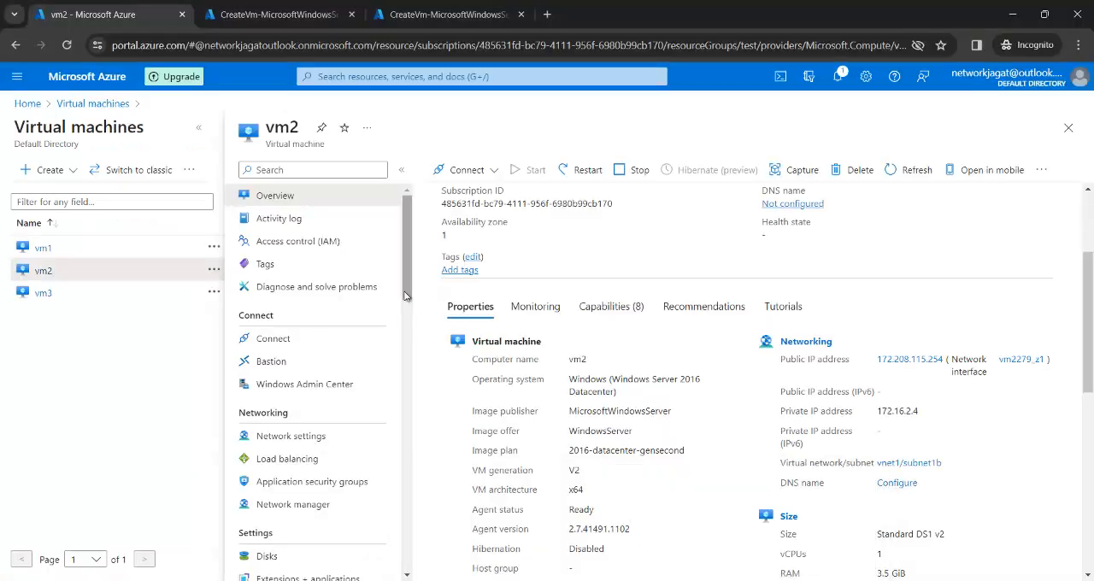
pyautogui.click(30, 104)
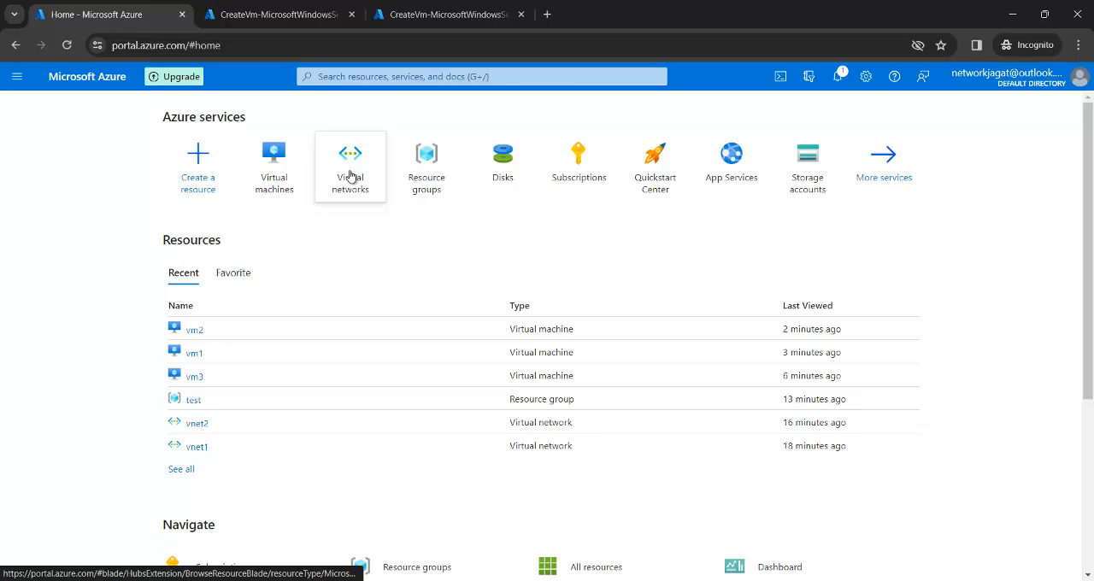
pyautogui.click(342, 175)
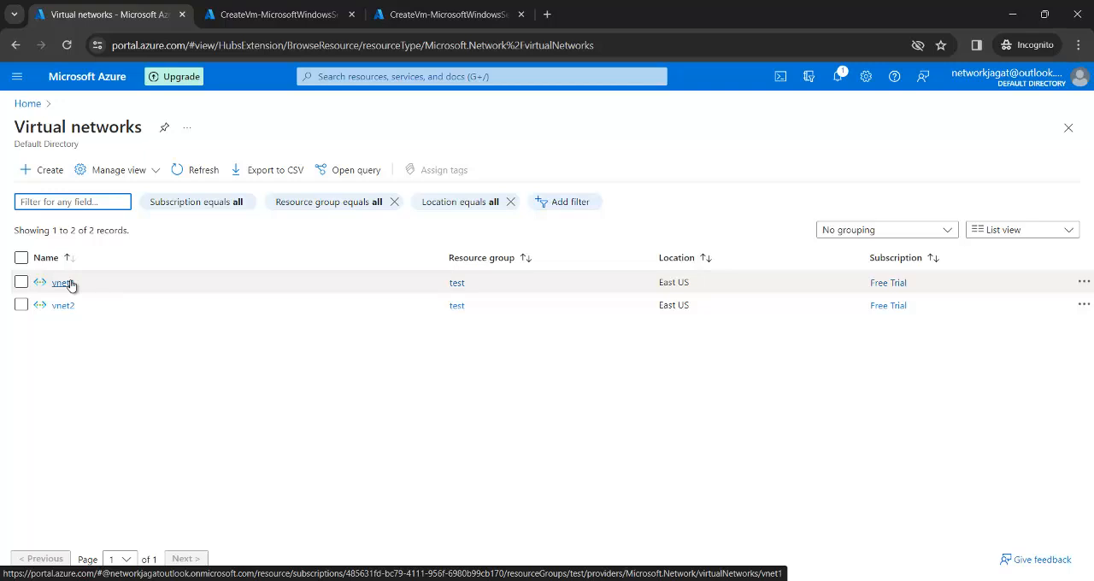
pyautogui.click(69, 285)
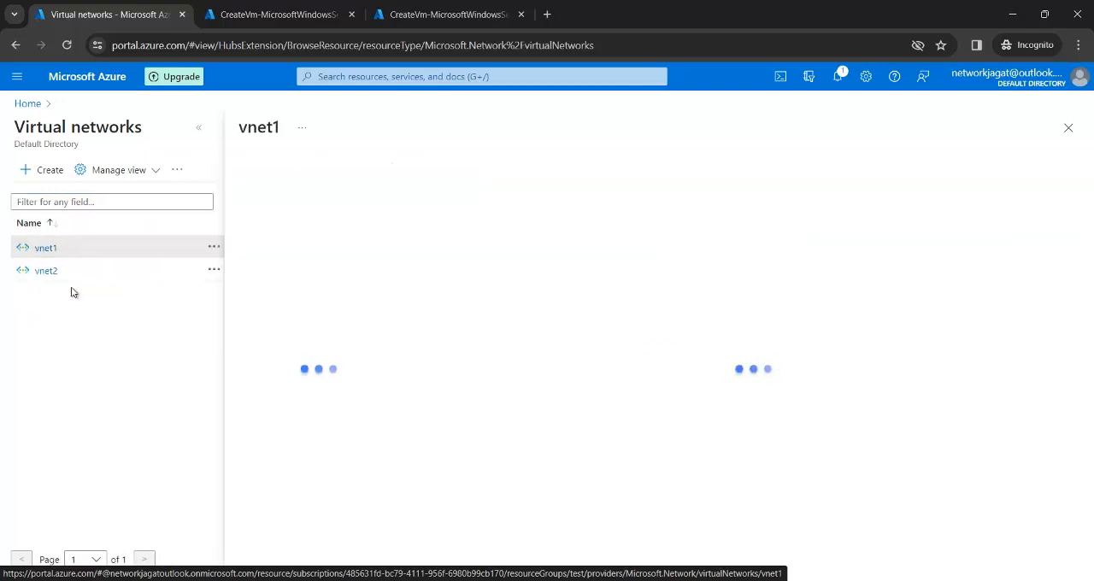
pyautogui.click(199, 129)
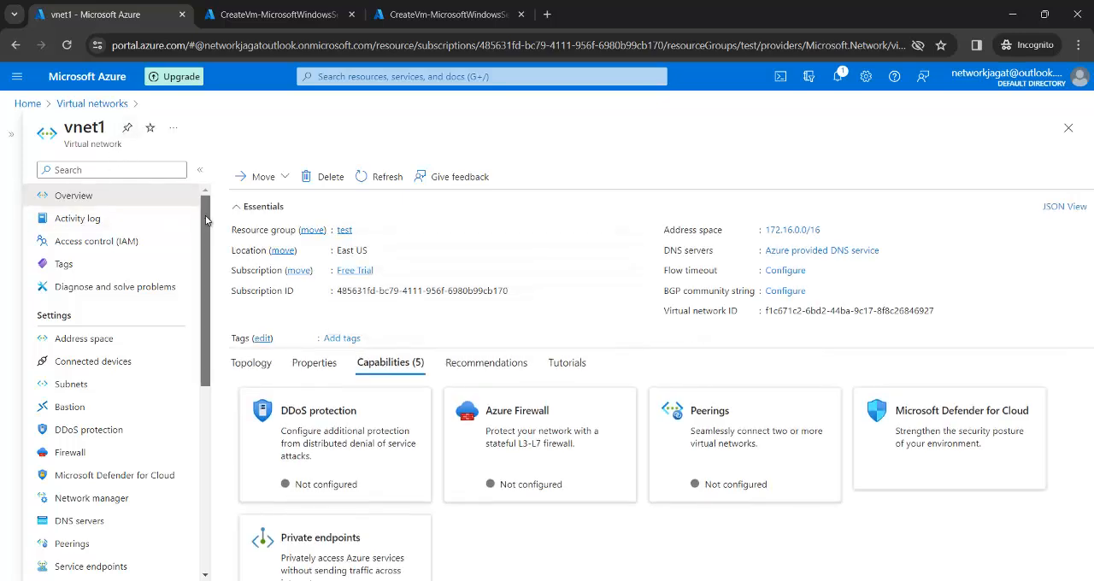
# Step: Open the peerings of vnet1 and start adding a new peering
pyautogui.moveTo(206, 223); pyautogui.dragTo(203, 248)
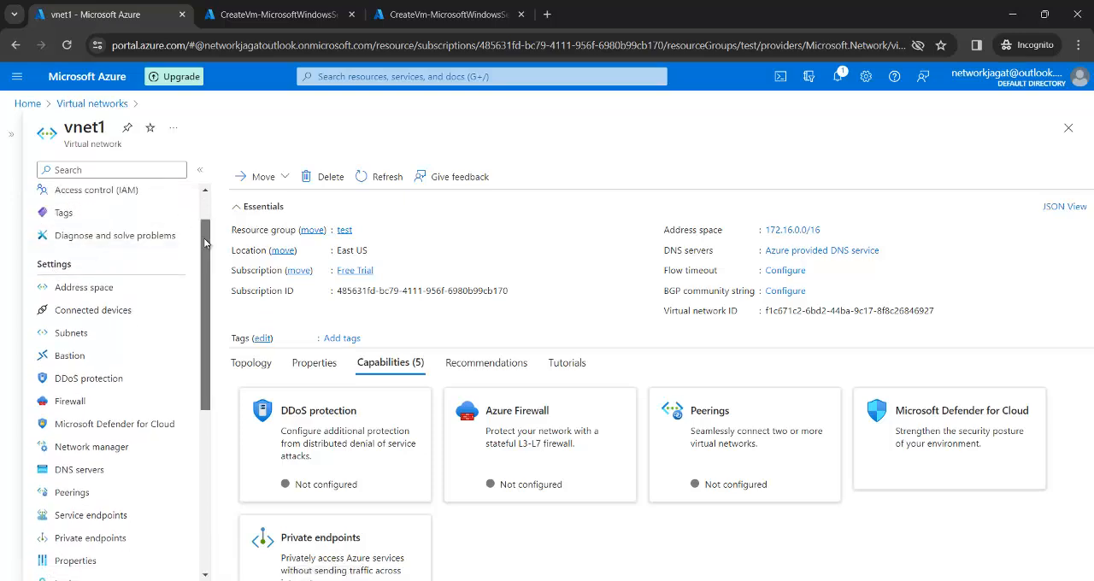
pyautogui.scroll(-1, 209, 262)
pyautogui.scroll(-2, 209, 263)
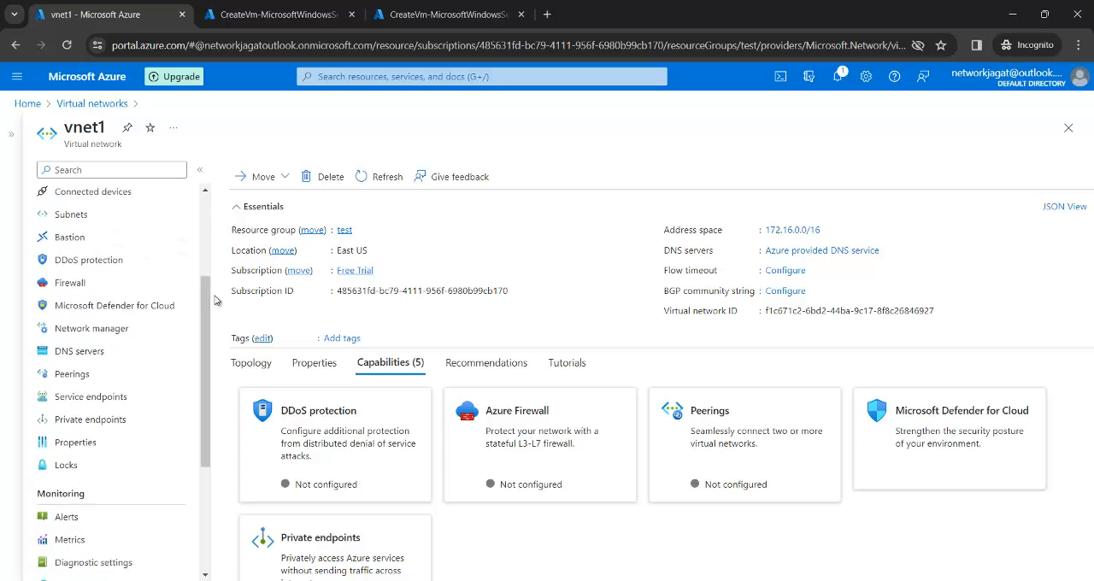
pyautogui.click(84, 382)
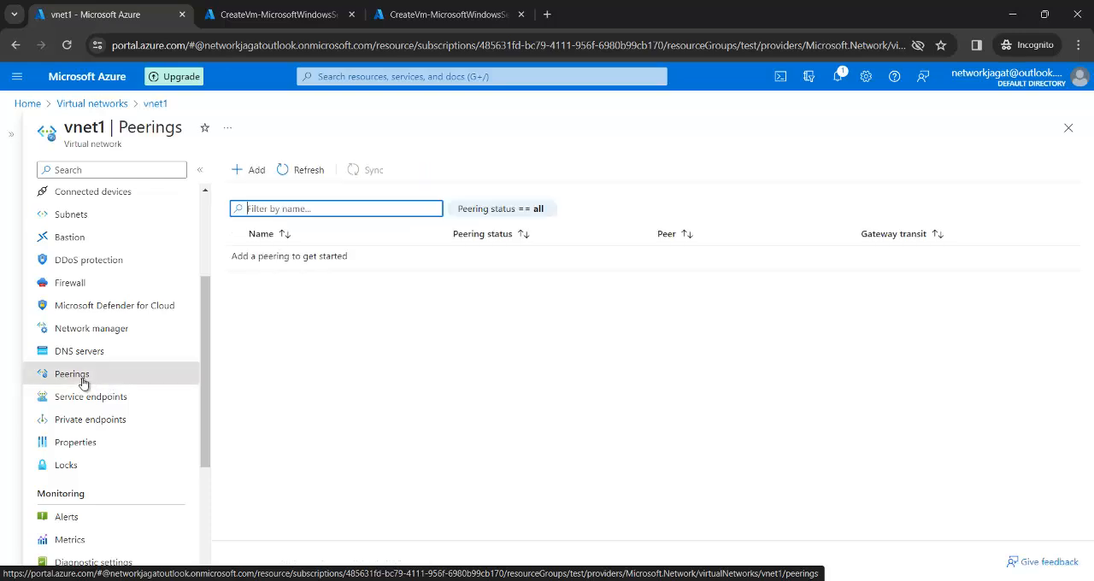
pyautogui.click(252, 175)
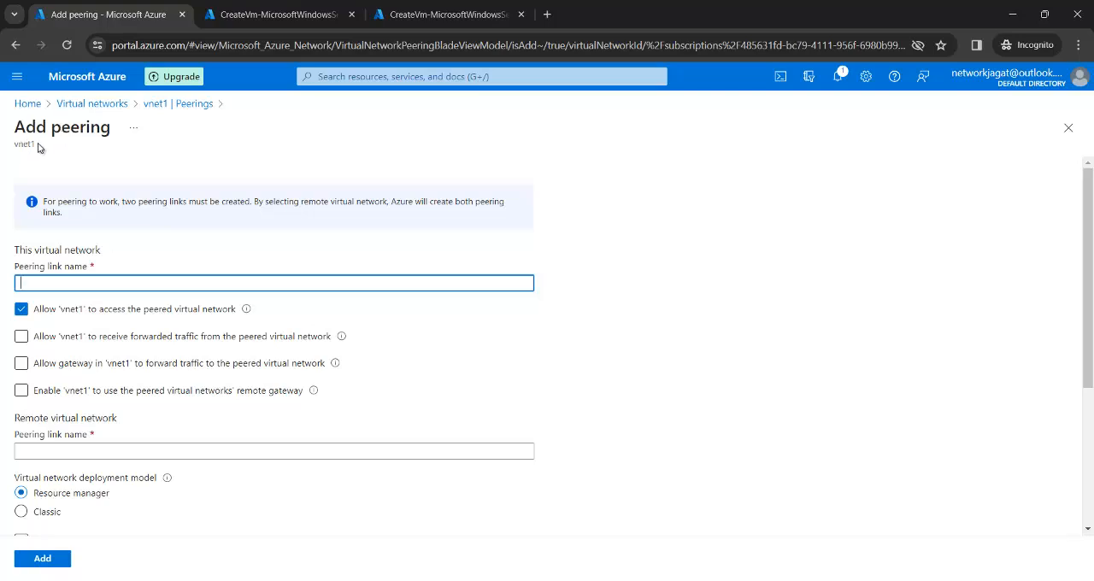
# Step: Name vnet1's peering link peer1-2, and allow vnet1 to receive forwarded traffic and its gateway to forward traffic to the peered network
pyautogui.moveTo(35, 145); pyautogui.dragTo(10, 147)
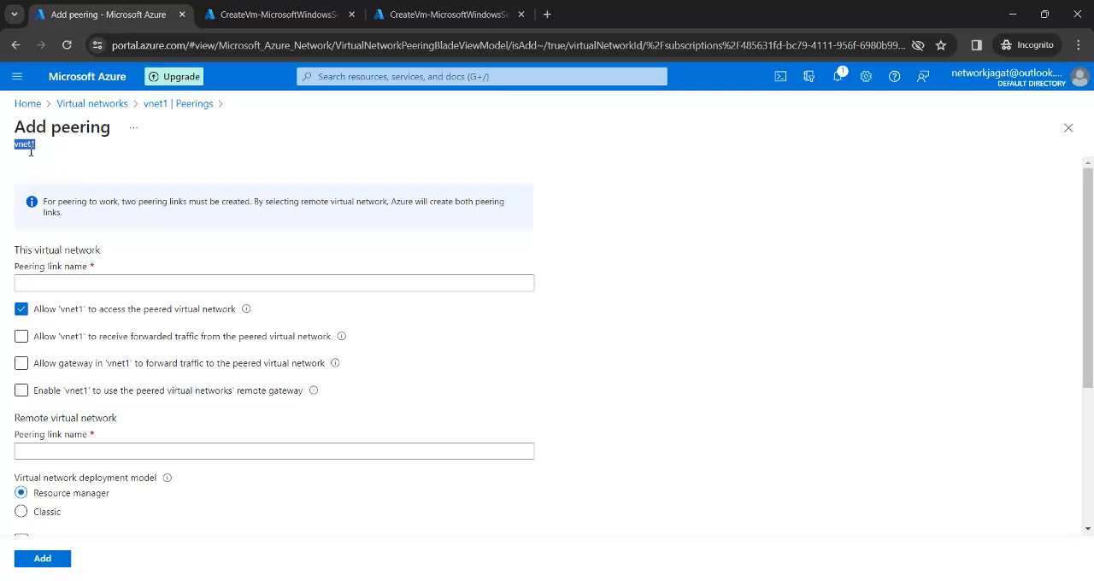
pyautogui.click(57, 285)
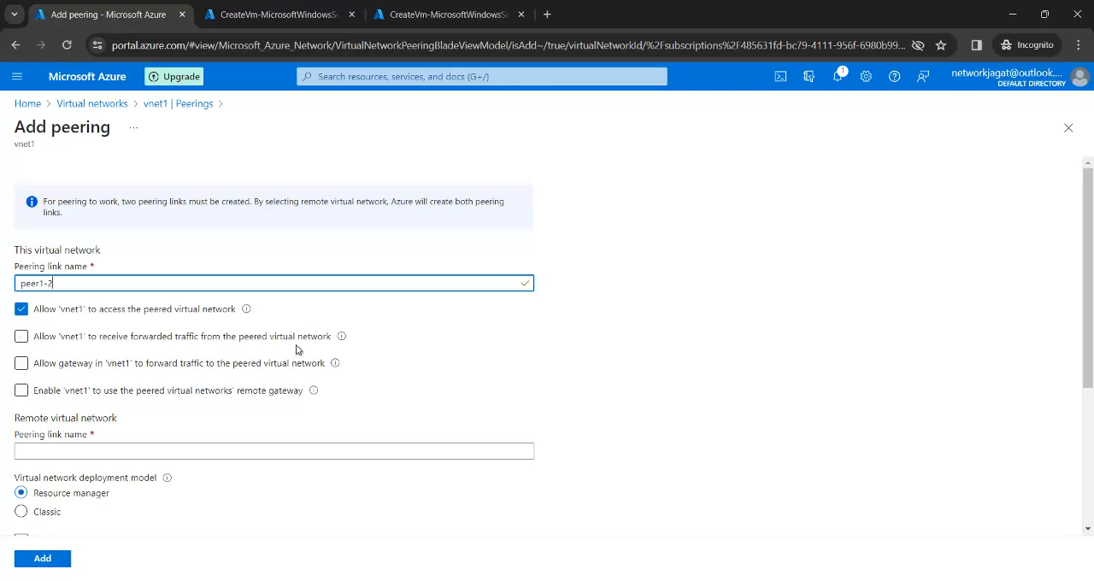
pyautogui.click(19, 339)
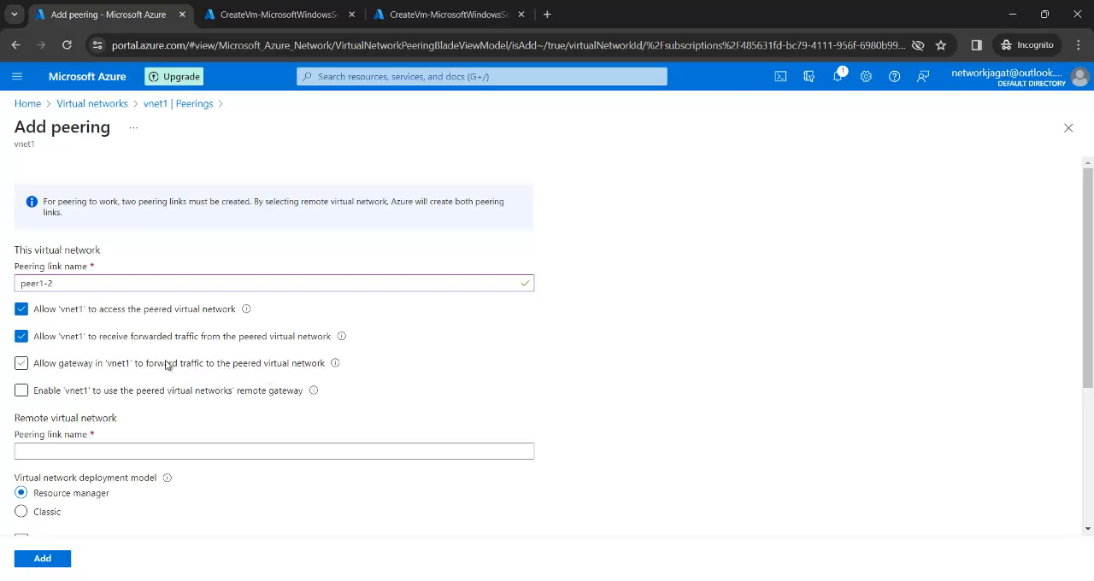
pyautogui.click(21, 364)
# Step: Name the remote peering link Peer2-1 and, after checking the Paint diagram, select vnet2 as the remote virtual network
pyautogui.click(59, 452)
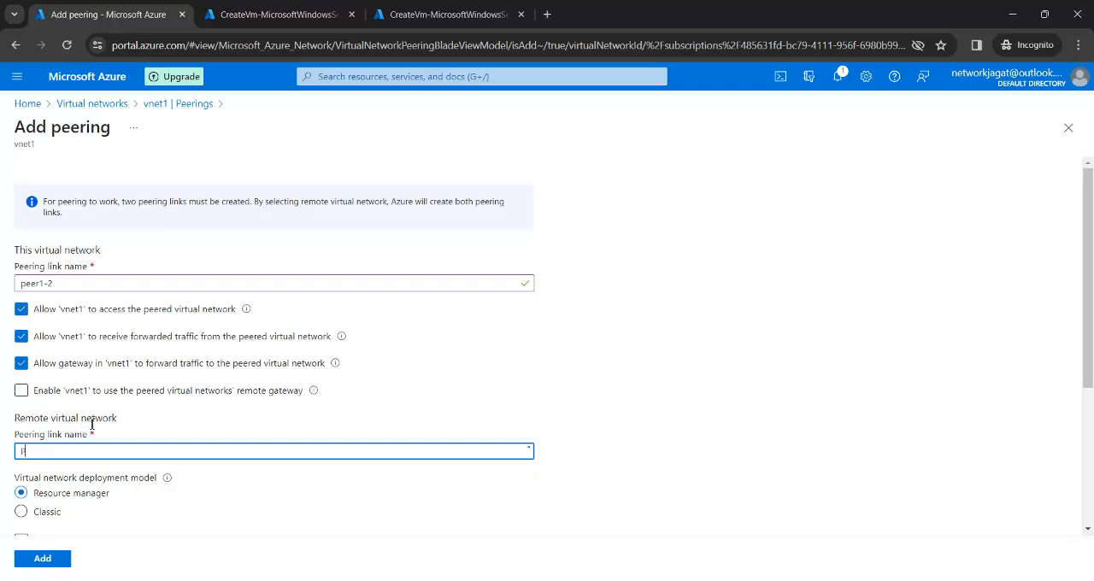
pyautogui.write('Peer2-1')
pyautogui.moveTo(1090, 297); pyautogui.dragTo(1075, 413)
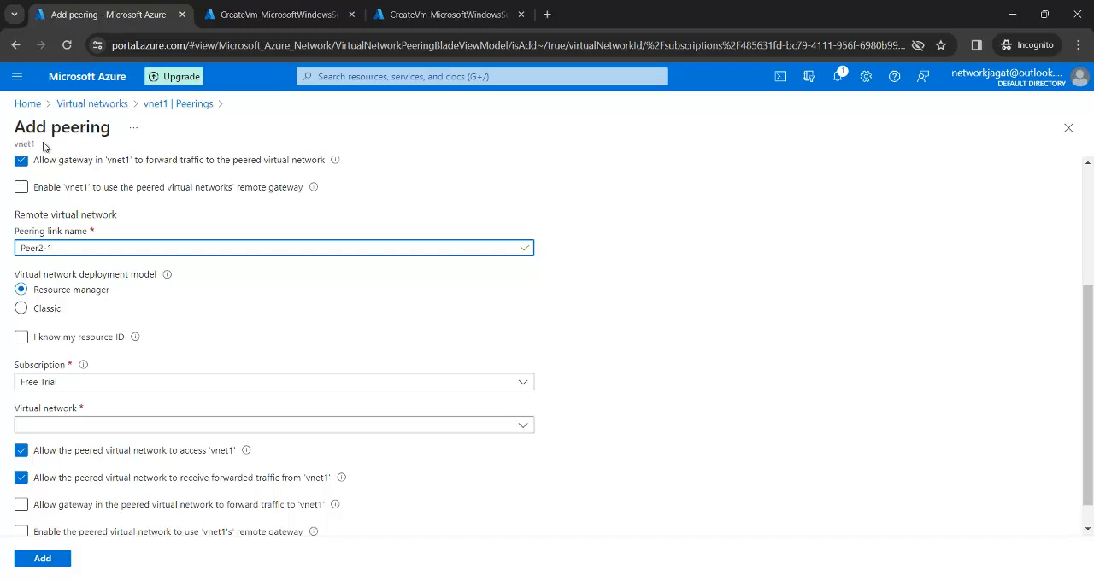
pyautogui.moveTo(682, 576)
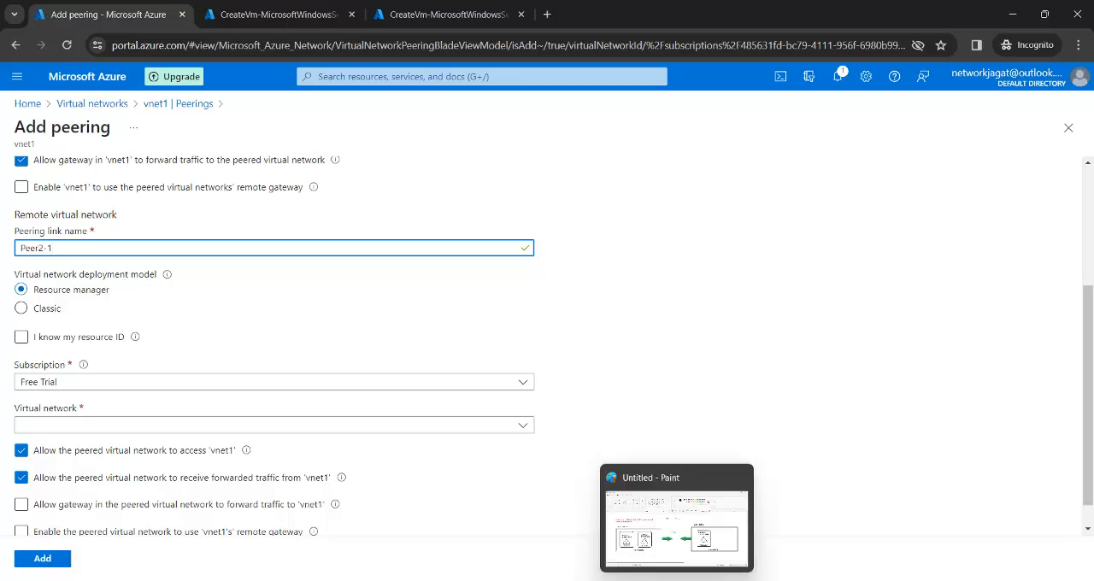
pyautogui.click(629, 530)
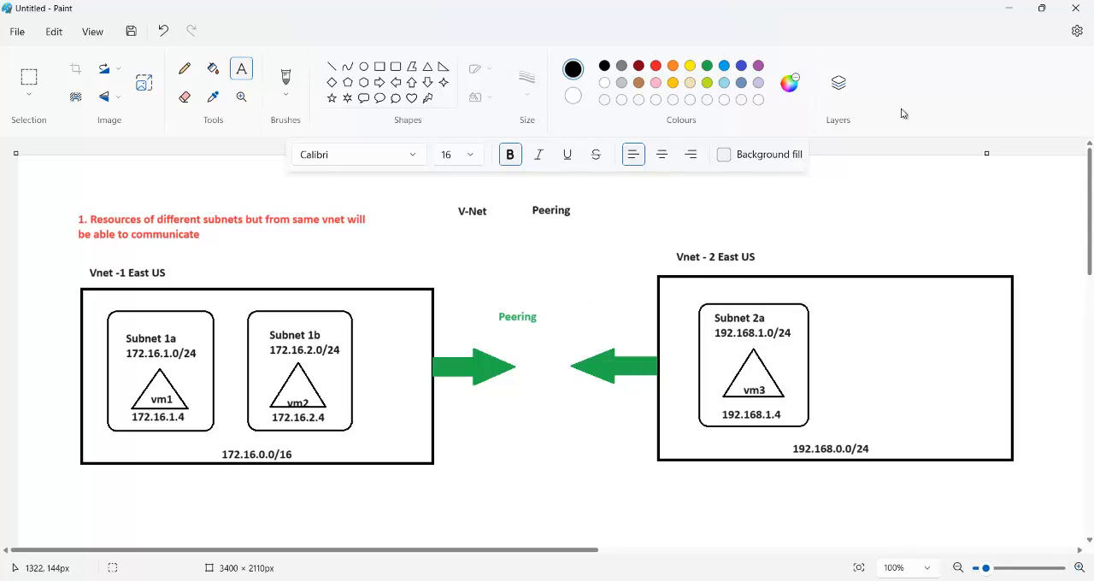
pyautogui.click(1010, 9)
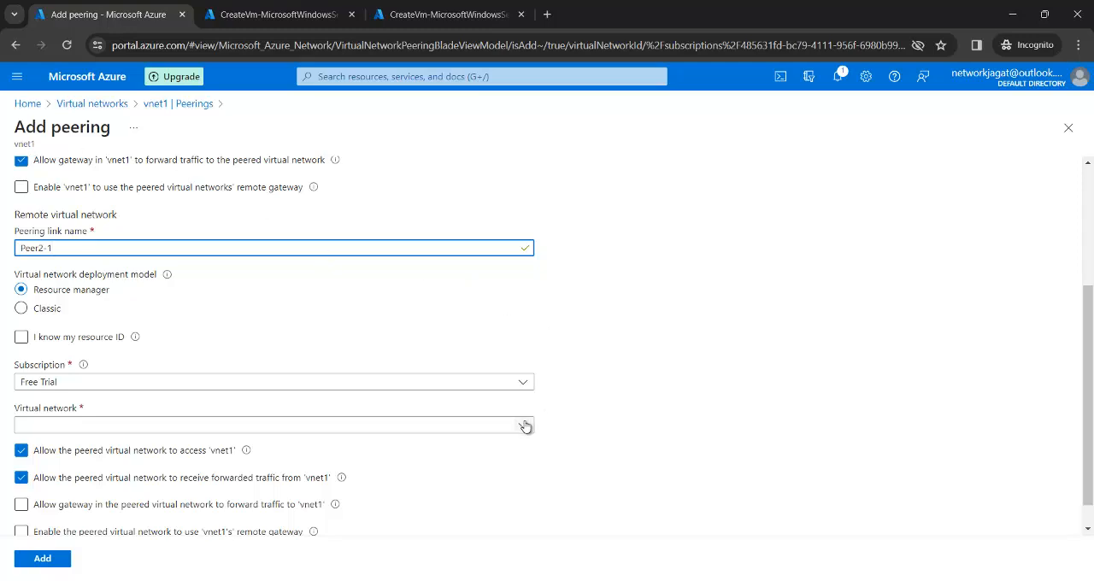
pyautogui.click(473, 428)
pyautogui.click(288, 496)
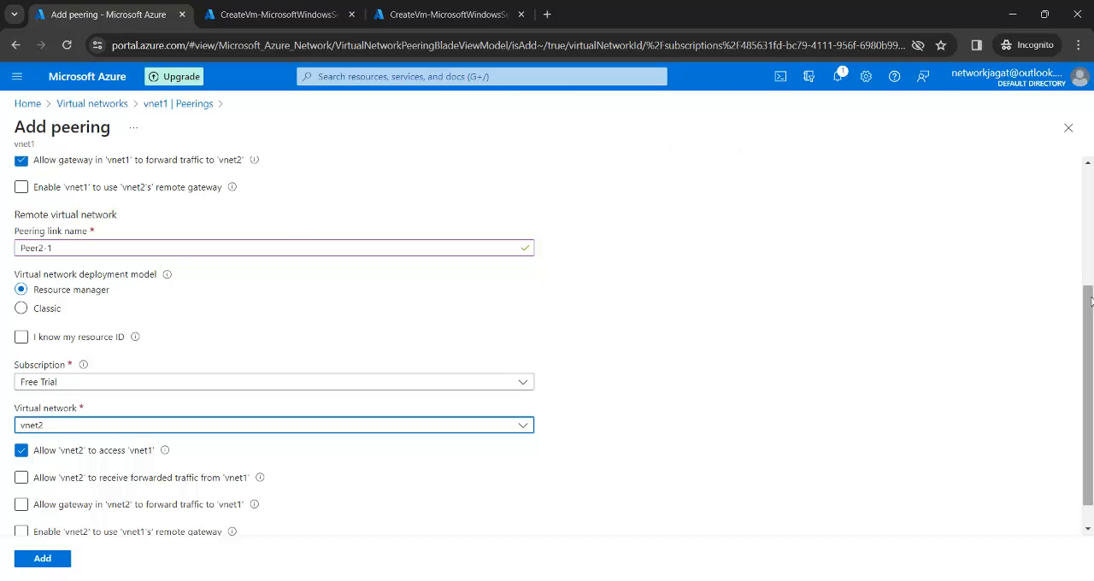
# Step: Allow vnet2 to receive forwarded traffic from vnet1 and its gateway to forward traffic to vnet1, and add the peering
pyautogui.scroll(-1, 1091, 294)
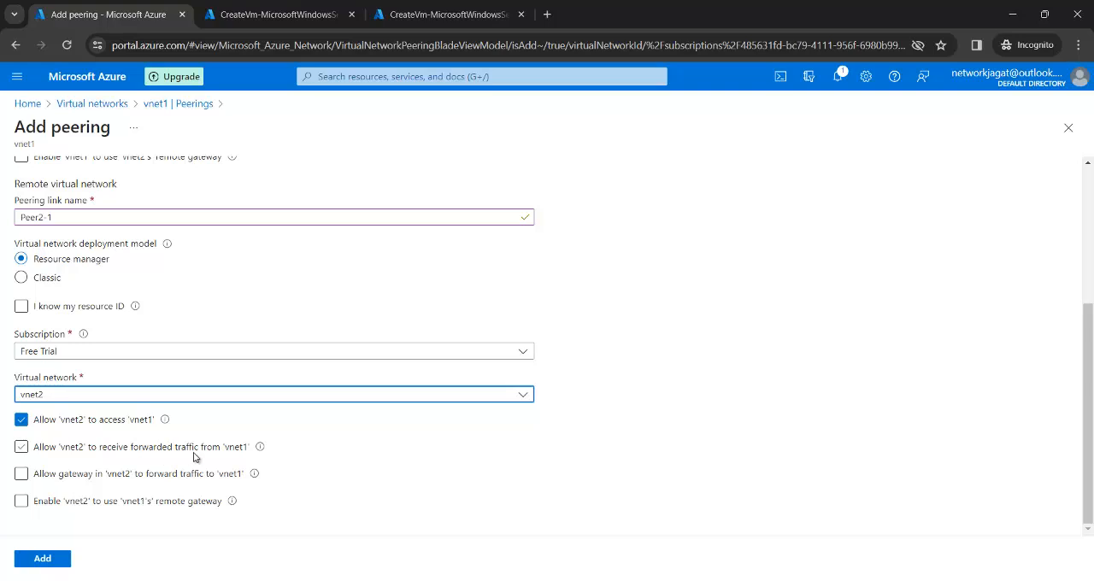
pyautogui.click(23, 451)
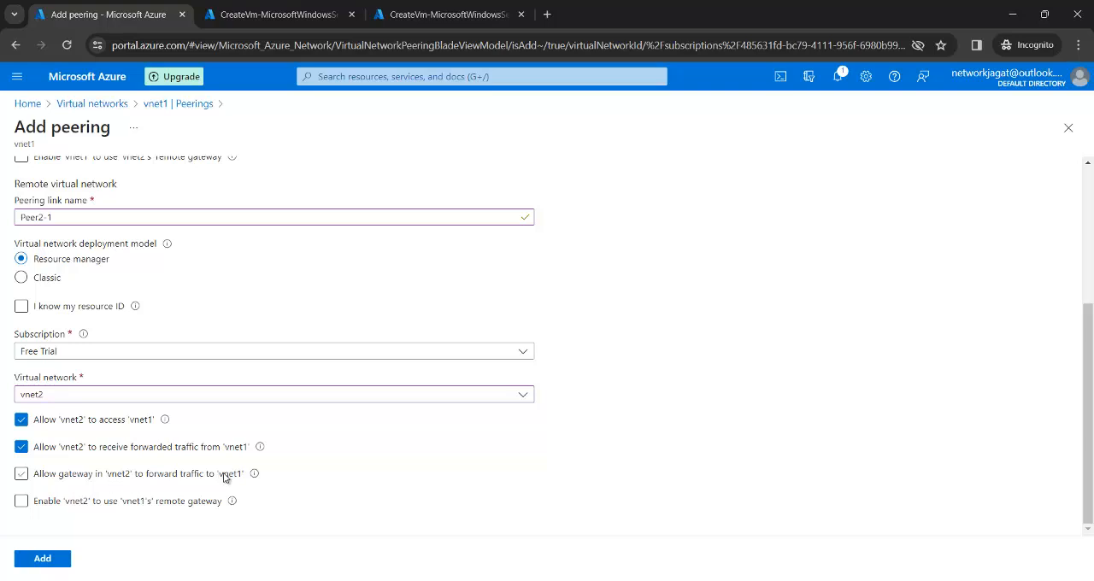
pyautogui.click(21, 474)
pyautogui.click(38, 560)
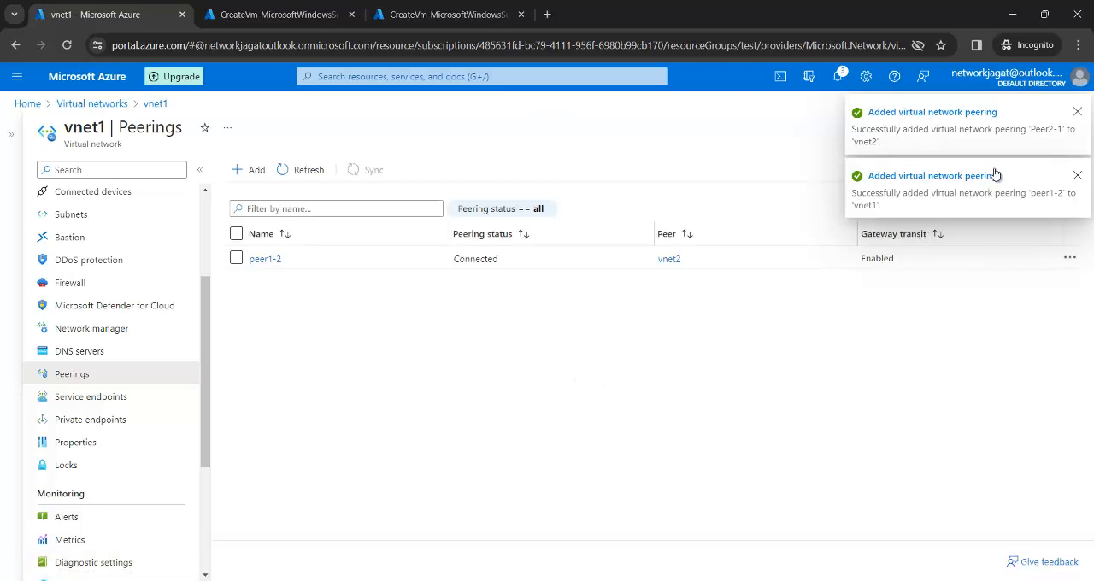
# Step: Dismiss the peering notifications and open the peerings of vnet2 to check the link's status
pyautogui.click(1078, 112)
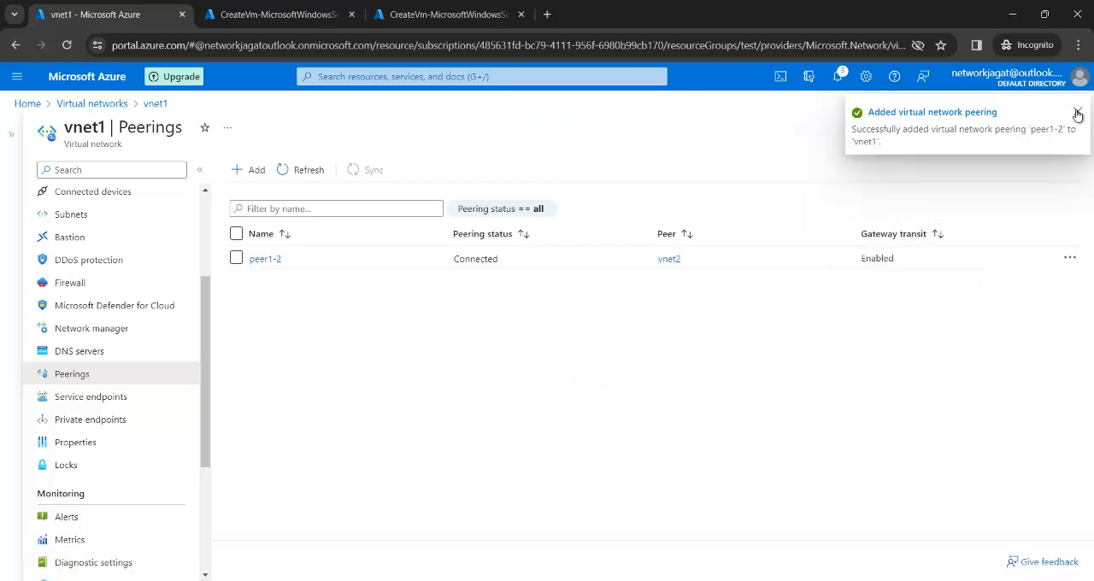
pyautogui.click(1077, 113)
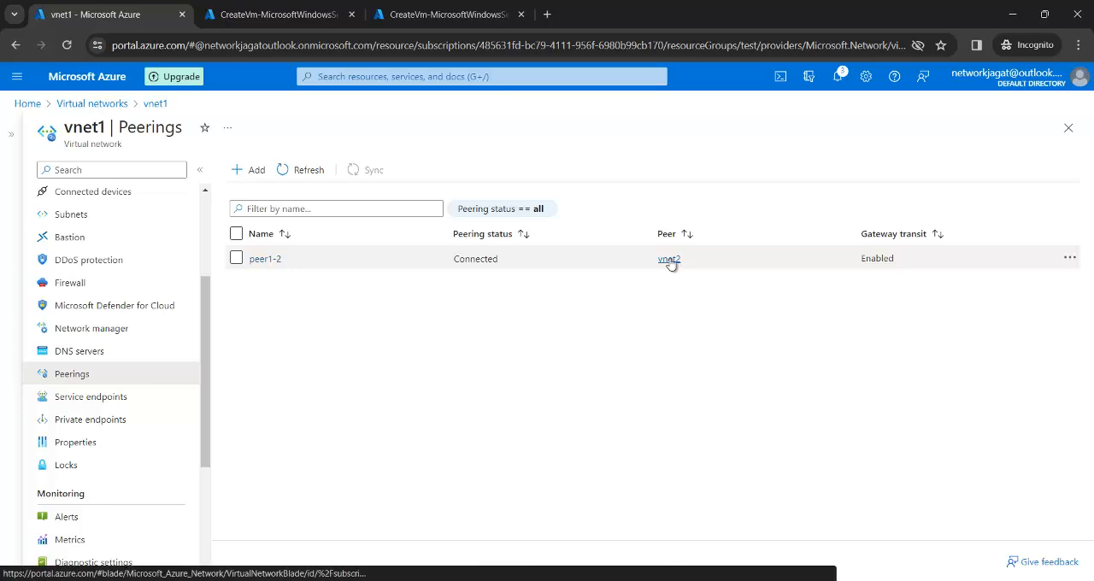
pyautogui.click(71, 103)
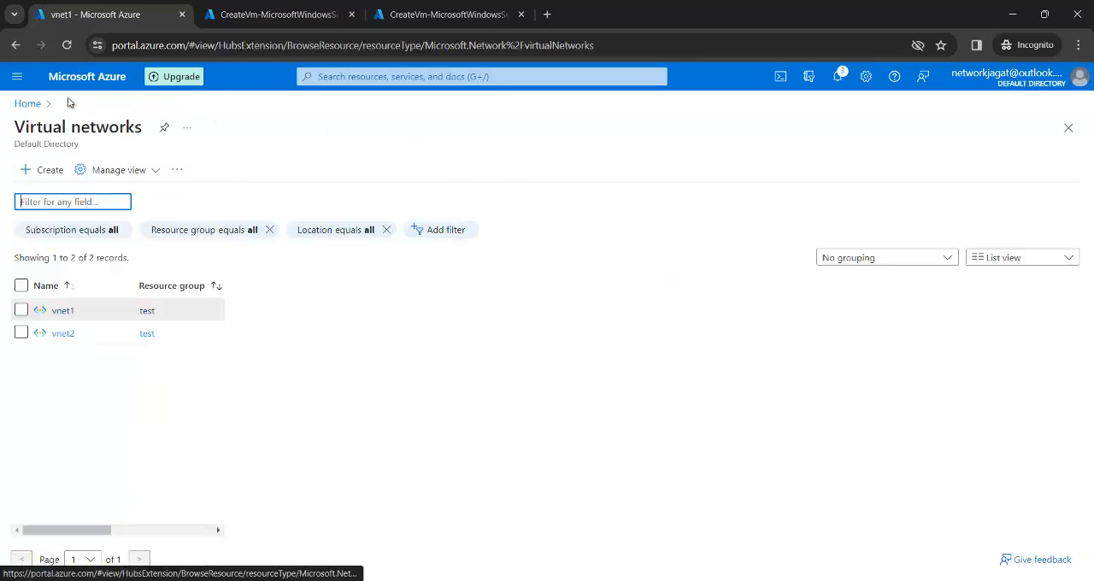
pyautogui.click(65, 308)
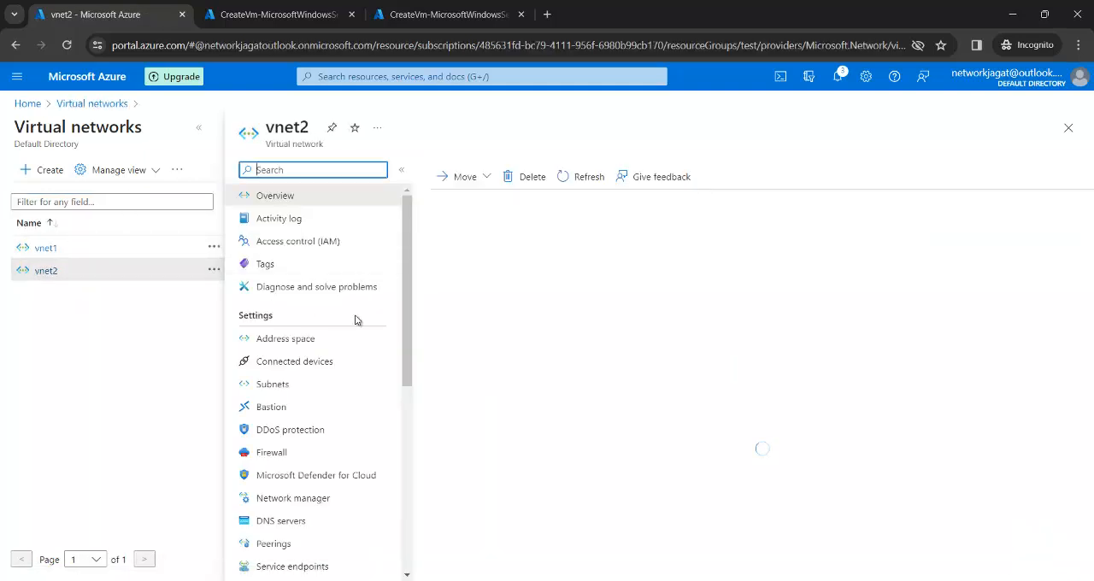
pyautogui.click(271, 547)
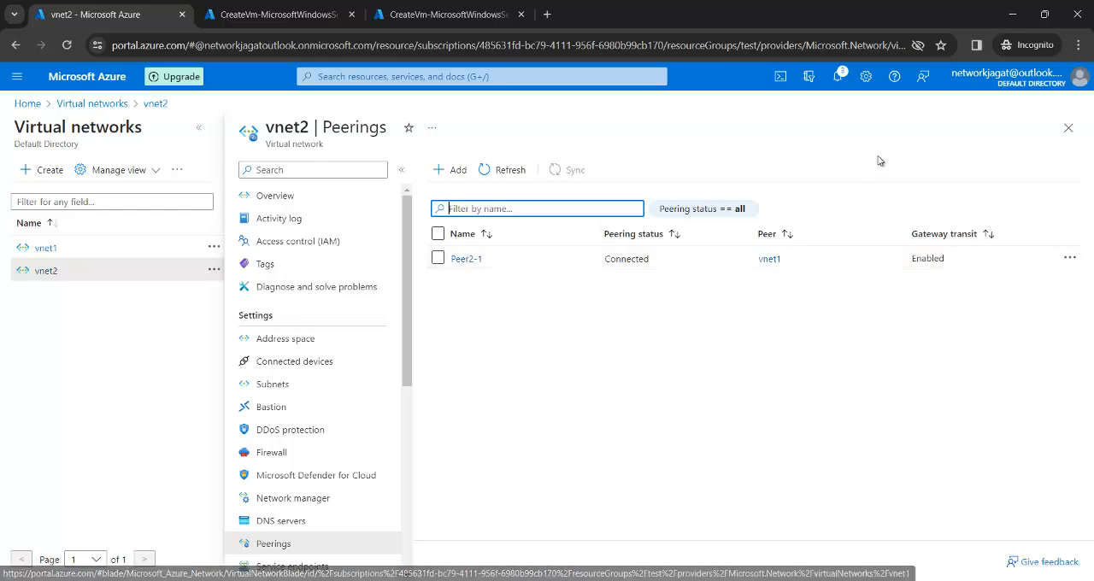
# Step: Switch to the vm1 remote session and repeat the ping to vm3 at 192.168.1.4
pyautogui.click(1014, 16)
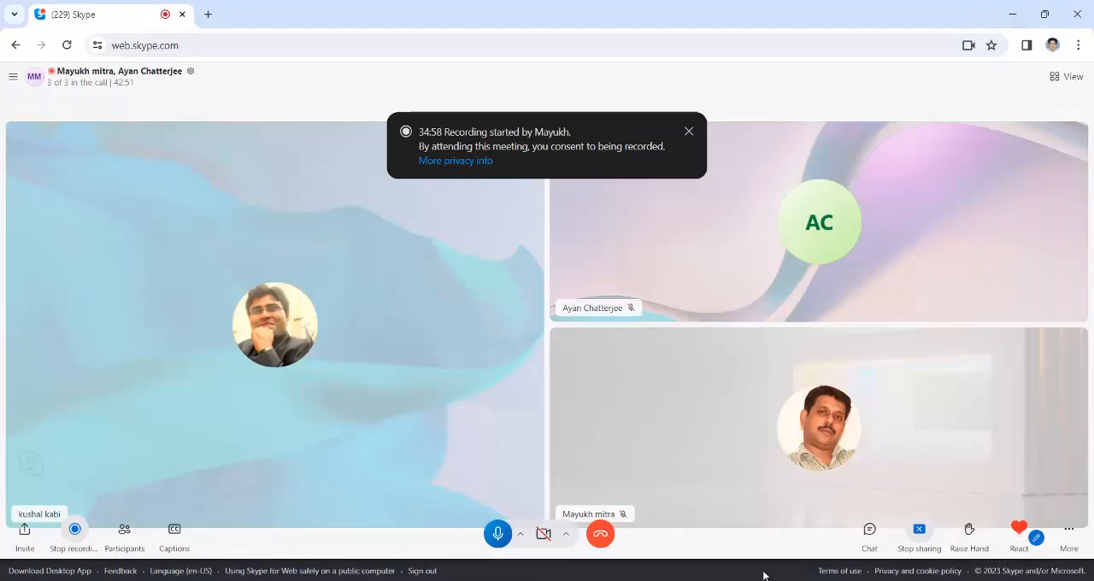
pyautogui.moveTo(767, 577)
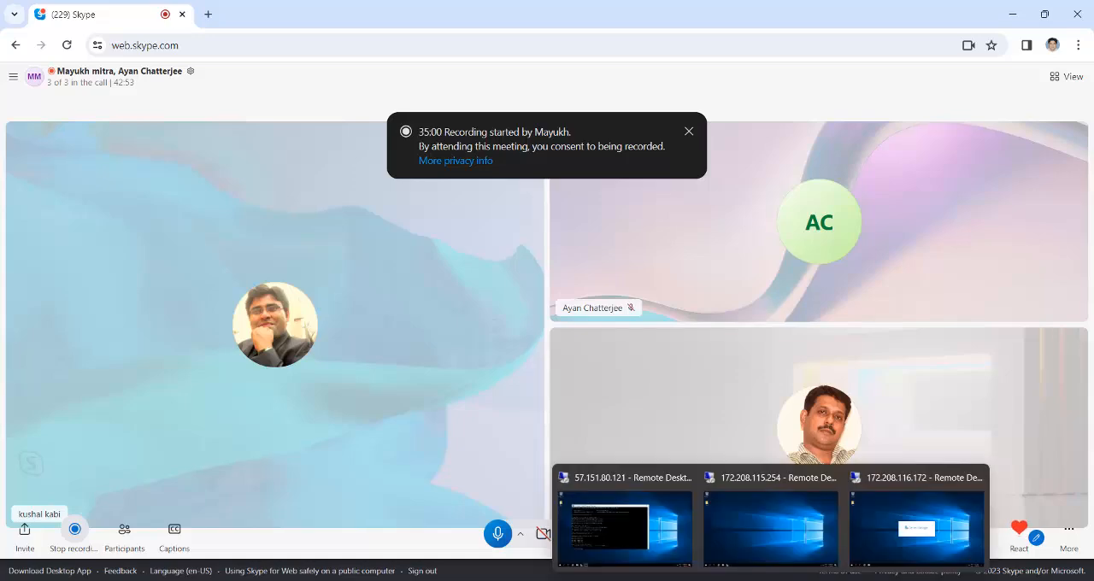
pyautogui.moveTo(645, 577)
pyautogui.click(648, 549)
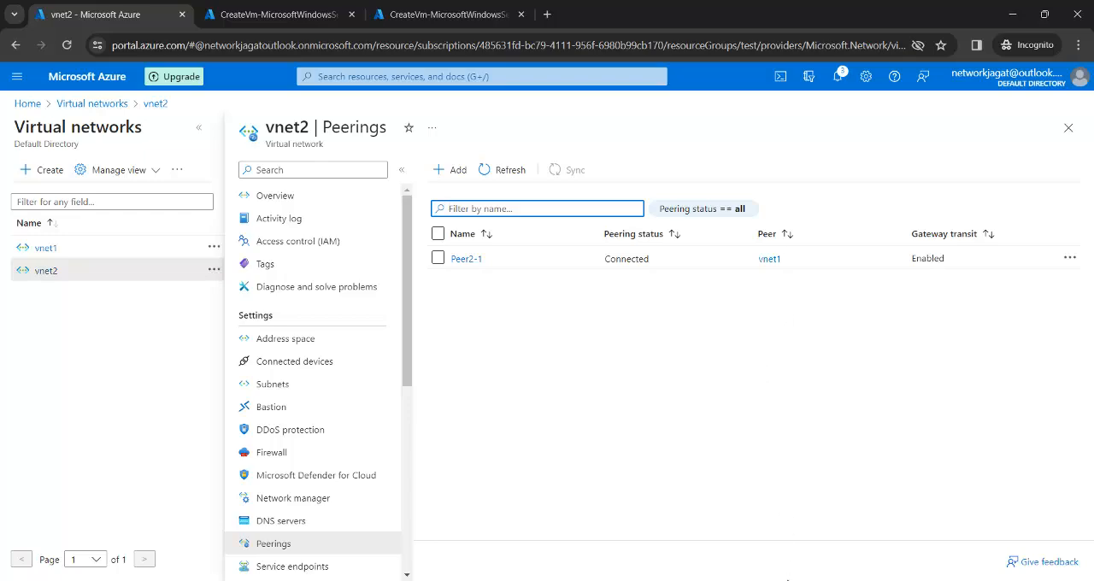
pyautogui.moveTo(770, 578)
pyautogui.click(607, 523)
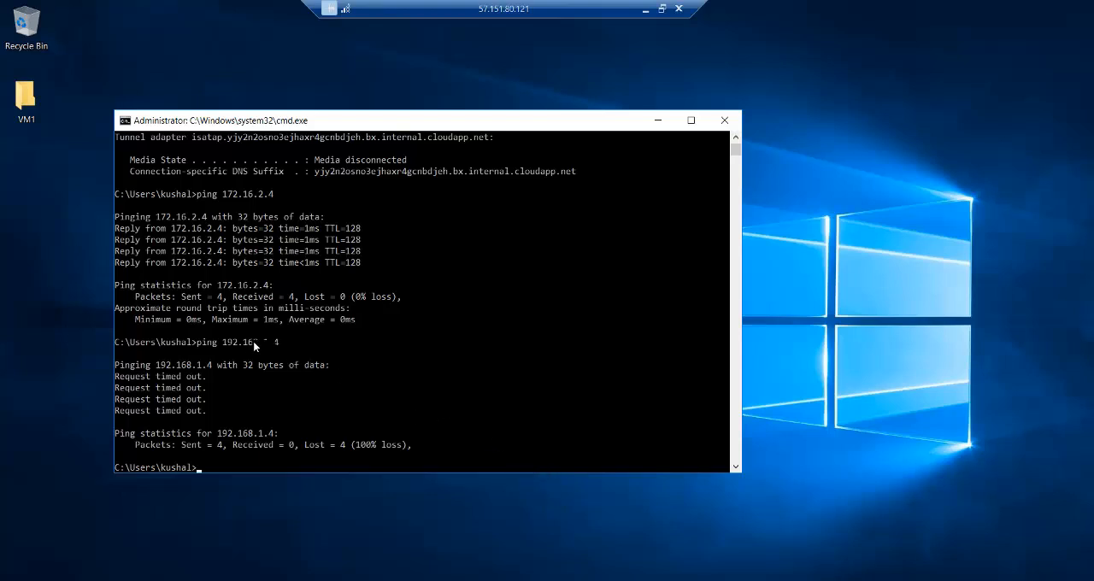
pyautogui.press('Up')
pyautogui.press('Return')
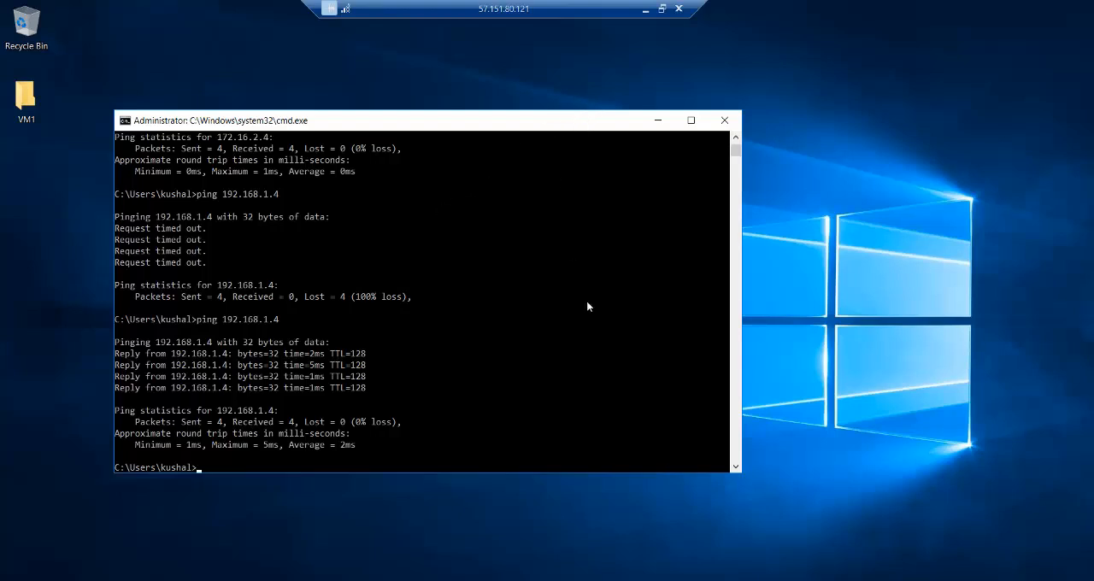
# Step: Switch to the vm3 remote session and minimize Server Manager there
pyautogui.moveTo(806, 571)
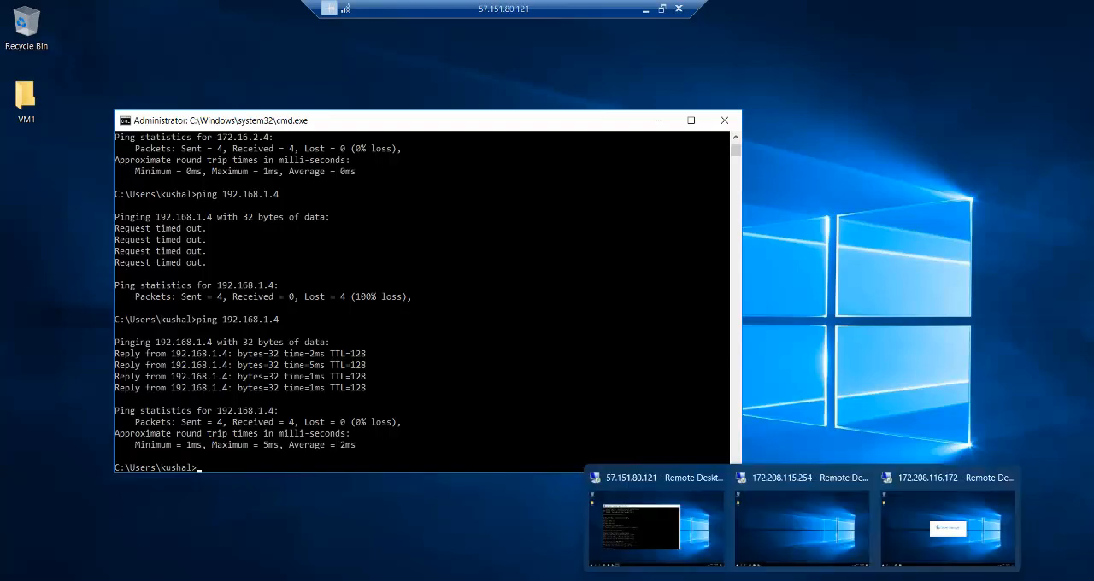
pyautogui.click(924, 532)
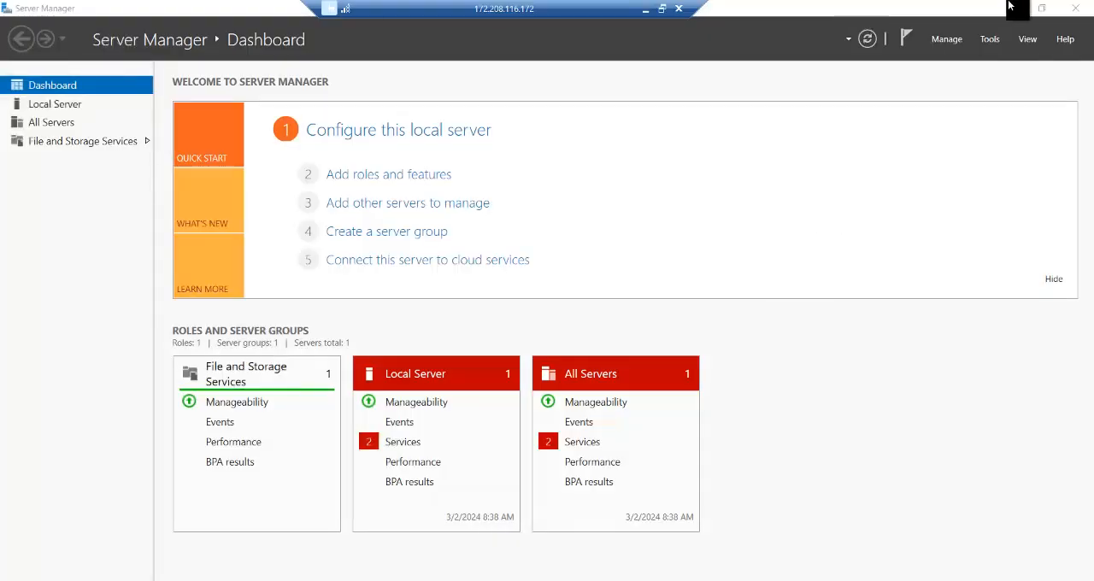
pyautogui.click(1009, 8)
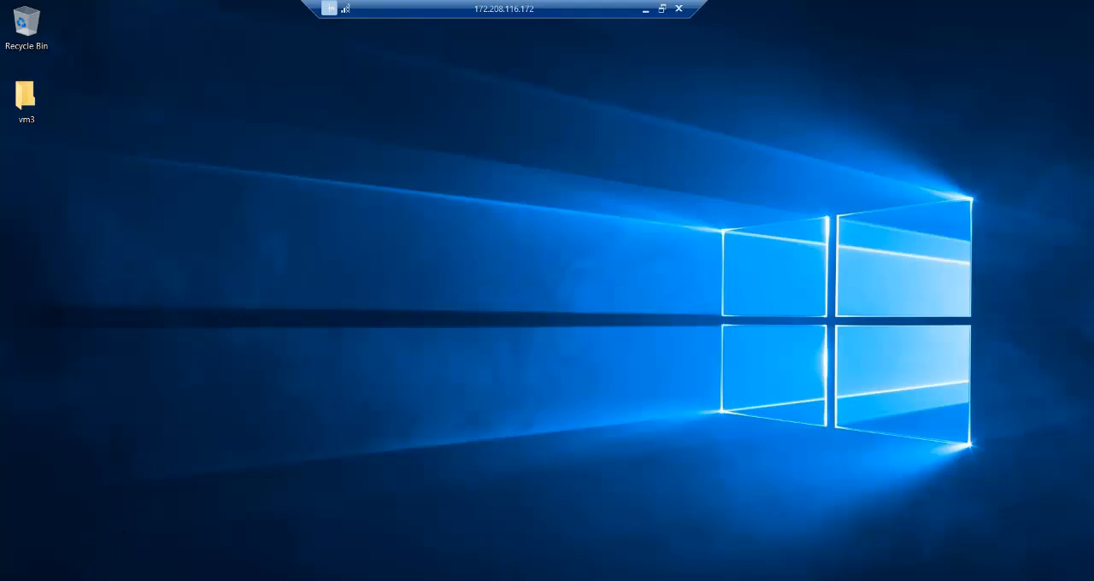
# Step: Open a Command Prompt on vm3 through Run with cmd and display its IP configuration with ipconfig
pyautogui.press('super+x')
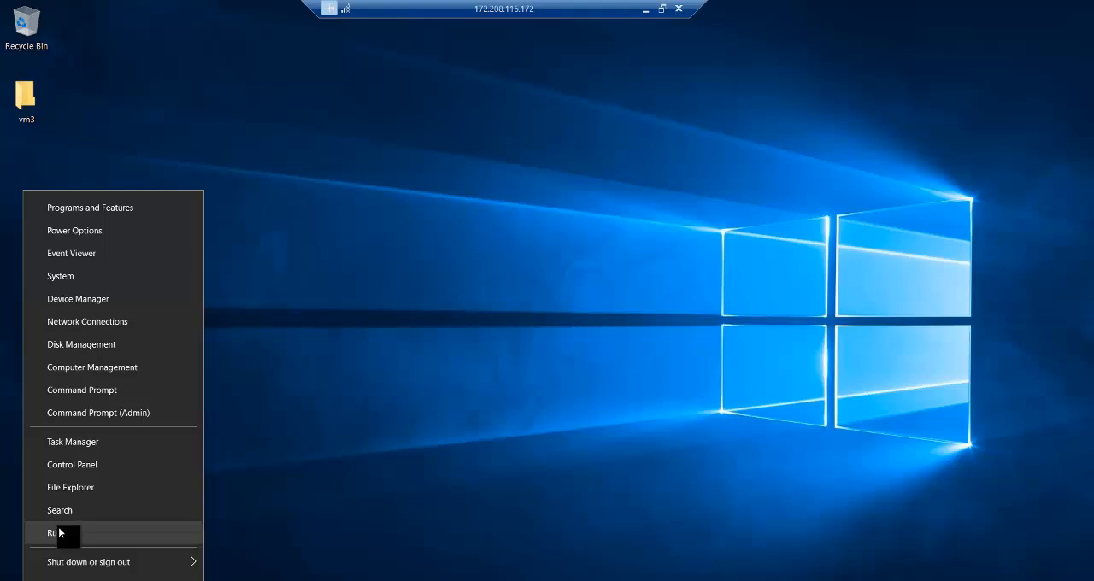
pyautogui.click(58, 527)
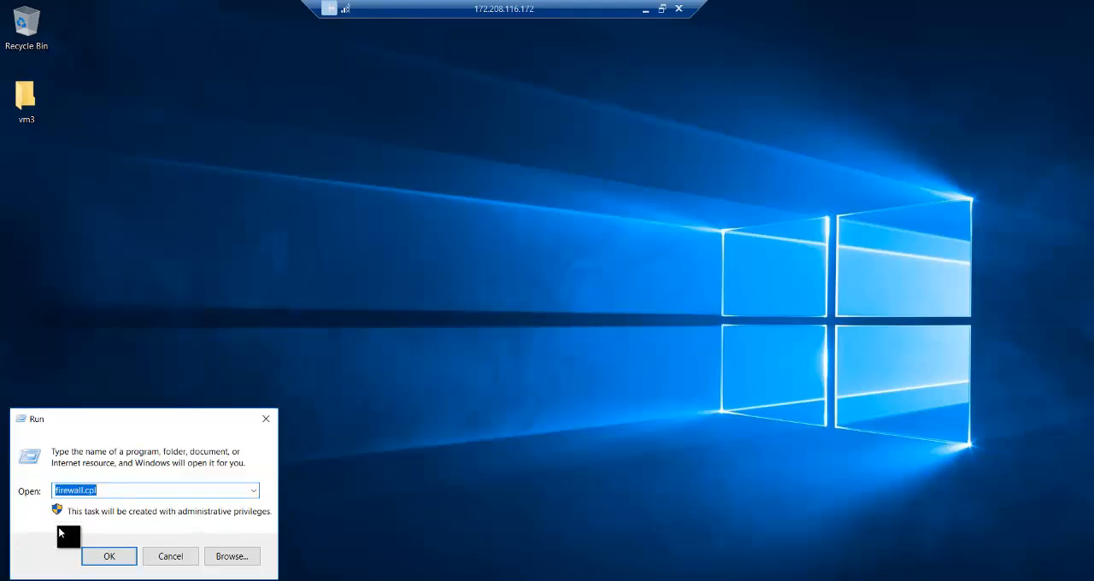
pyautogui.write('cmd')
pyautogui.press('Return')
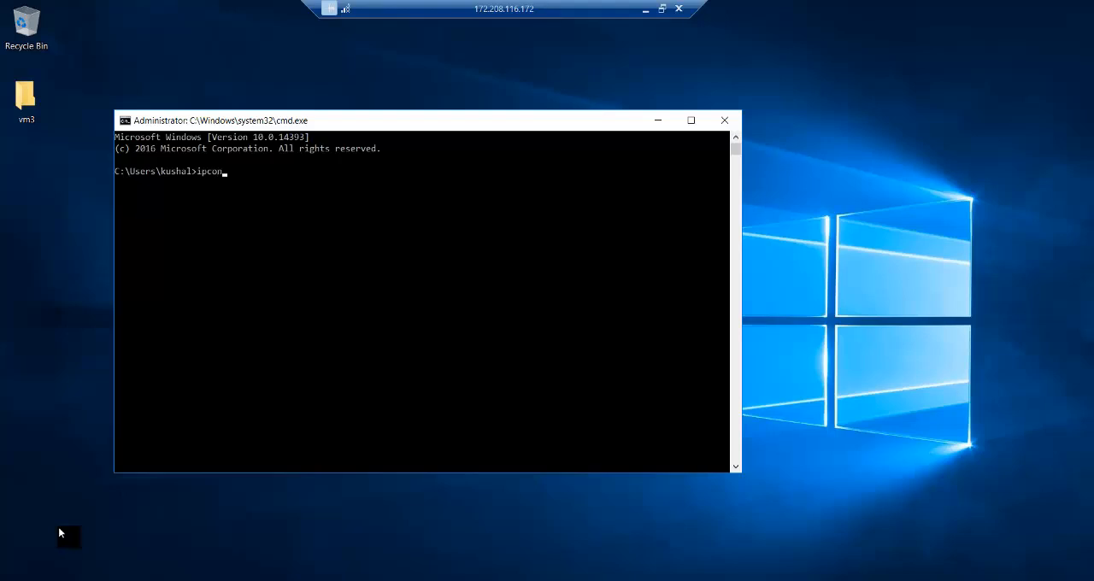
pyautogui.write('ipconfig')
pyautogui.press('Return')
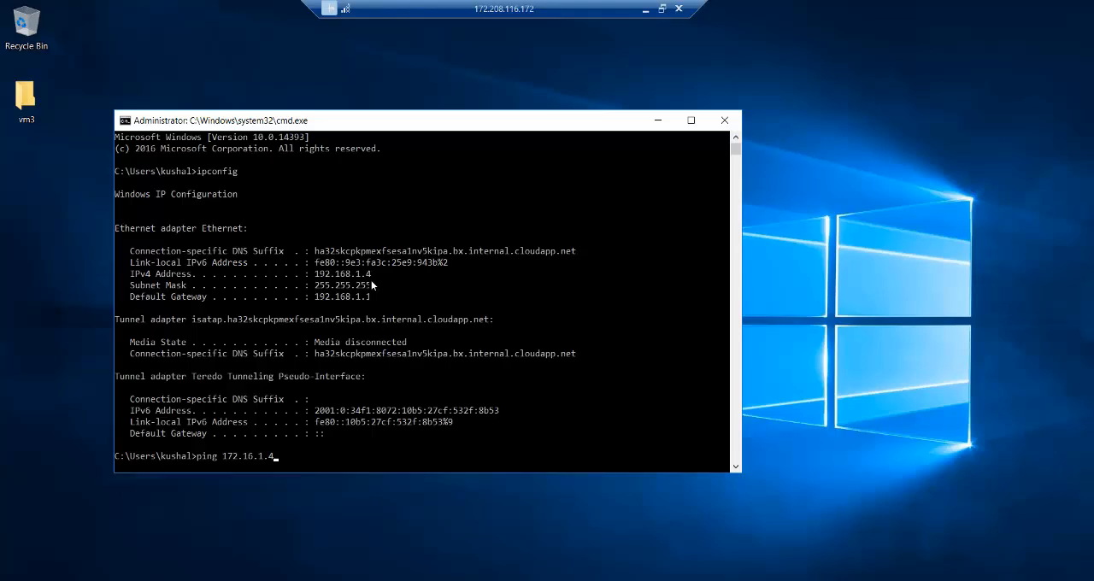
# Step: Ping vm1 at 172.16.1.4 from vm3's Command Prompt, and run the ping again
pyautogui.press('Return')
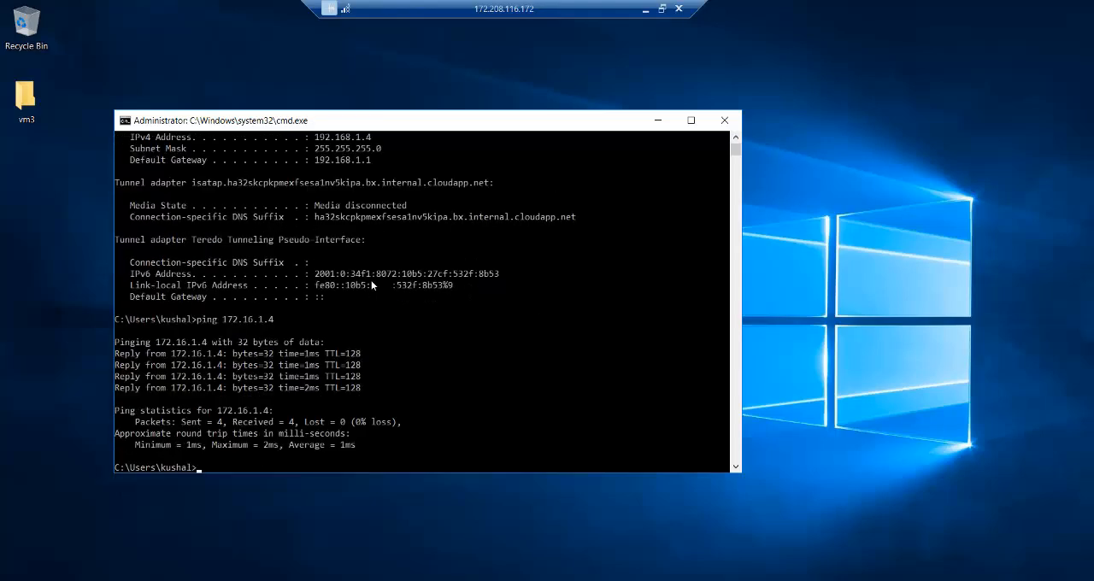
pyautogui.press('Up')
pyautogui.press('Return')
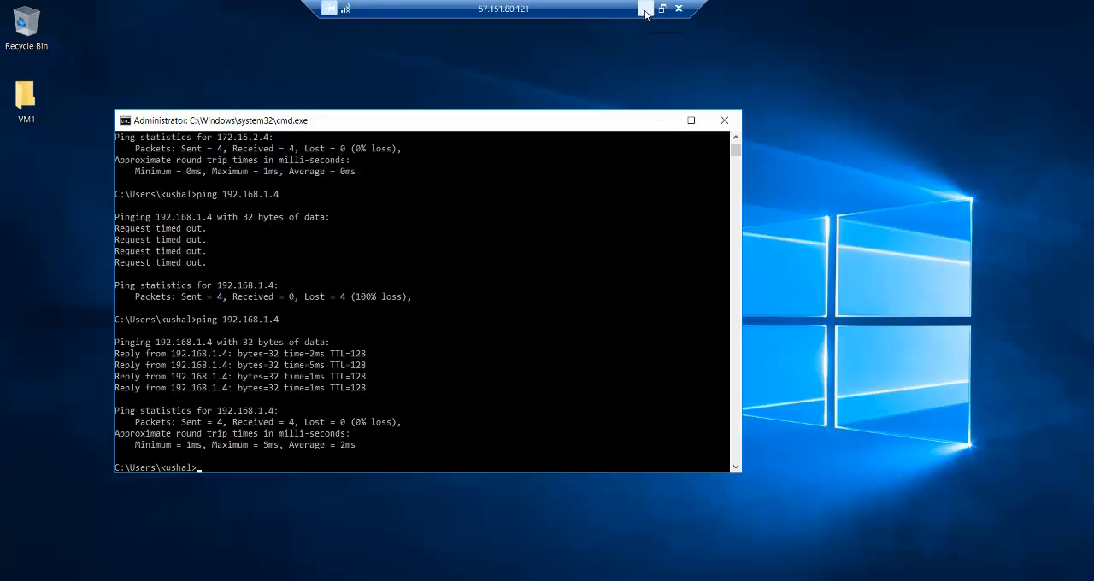
# Step: Minimize the vm1 remote session and switch to the V-Net peering diagram in Paint
pyautogui.click(646, 10)
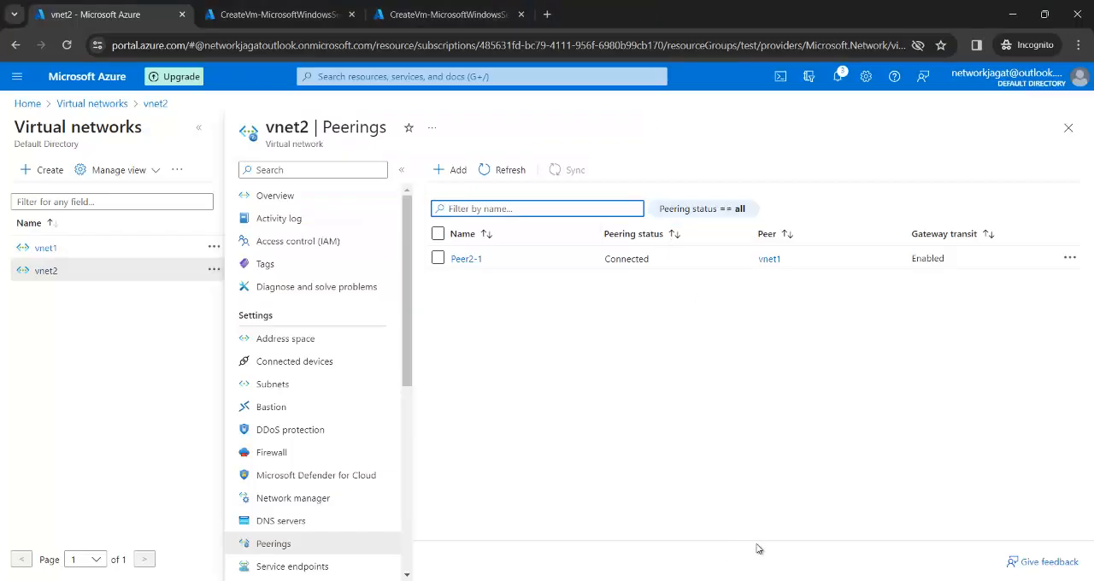
pyautogui.click(678, 545)
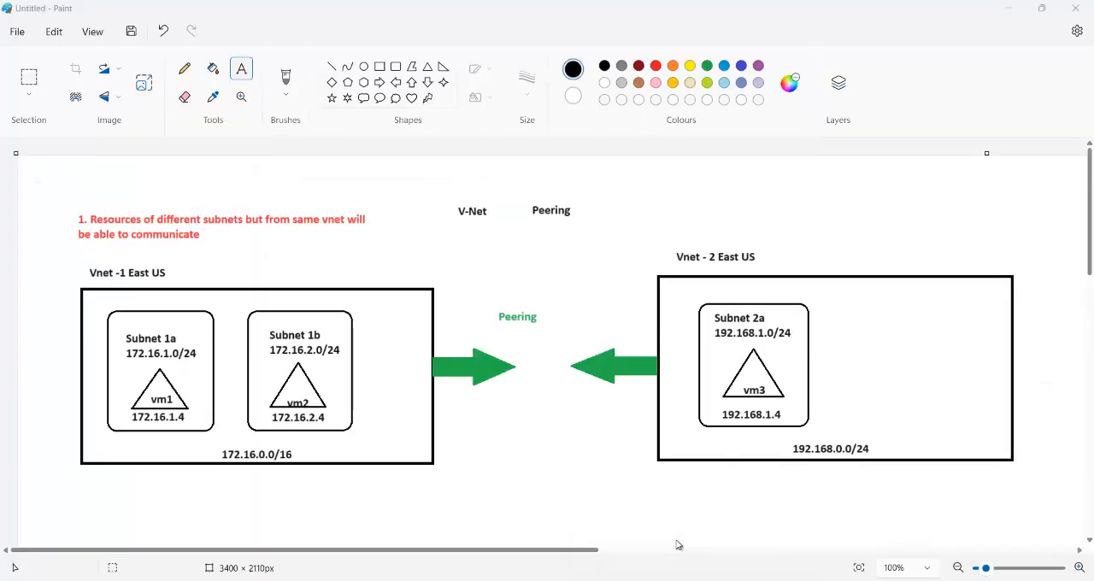